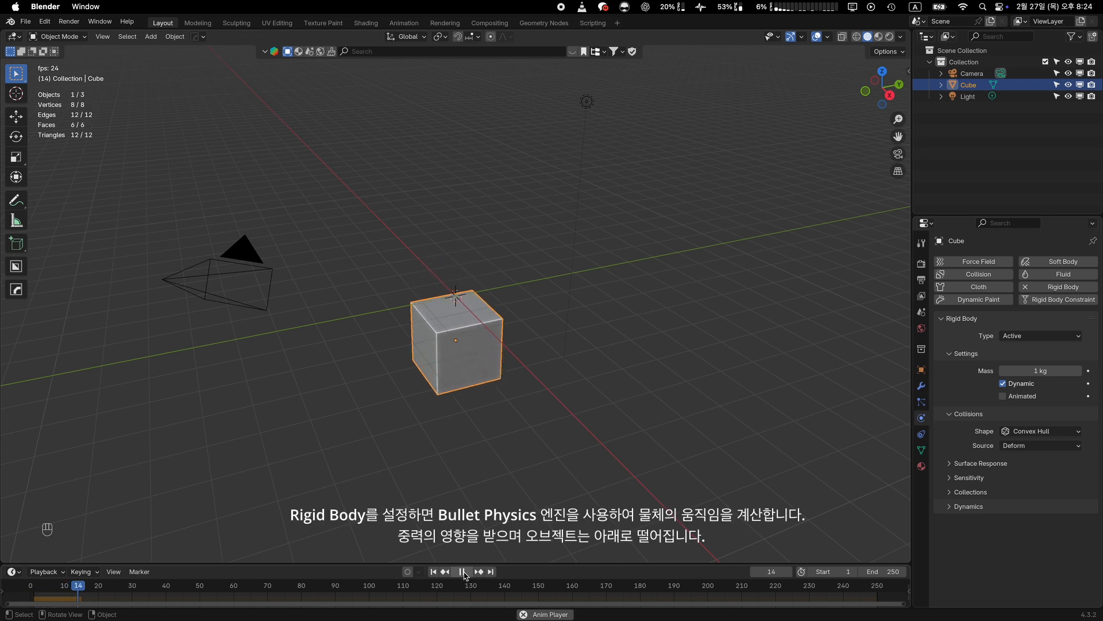
# Step: Stop the playback, add a plane through the cube, enlarge it into a wide floor and apply its scale
pyautogui.click(469, 573)
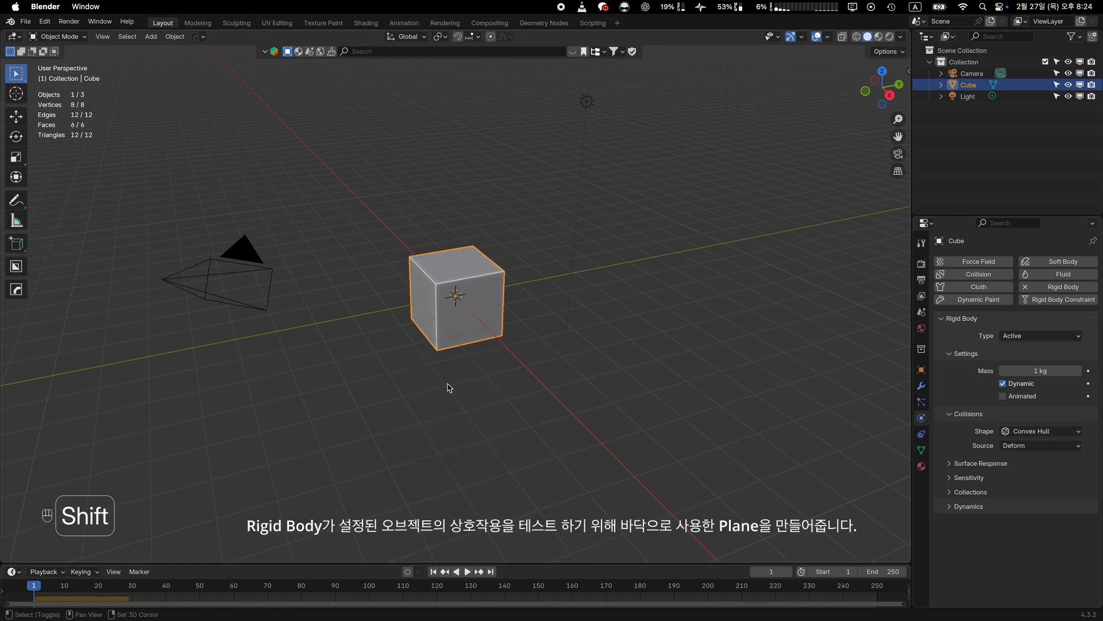
pyautogui.hotkey('shift', 'a')
pyautogui.click(480, 386)
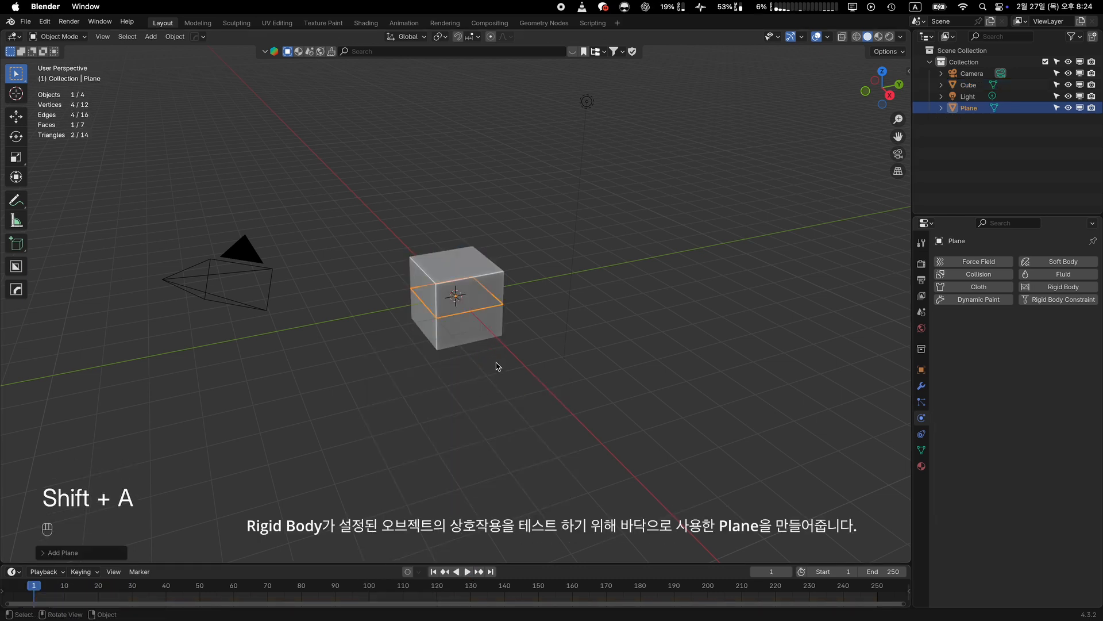
pyautogui.press('s')
pyautogui.click(739, 389)
pyautogui.hotkey('ctrl', 'a')
pyautogui.click(674, 375)
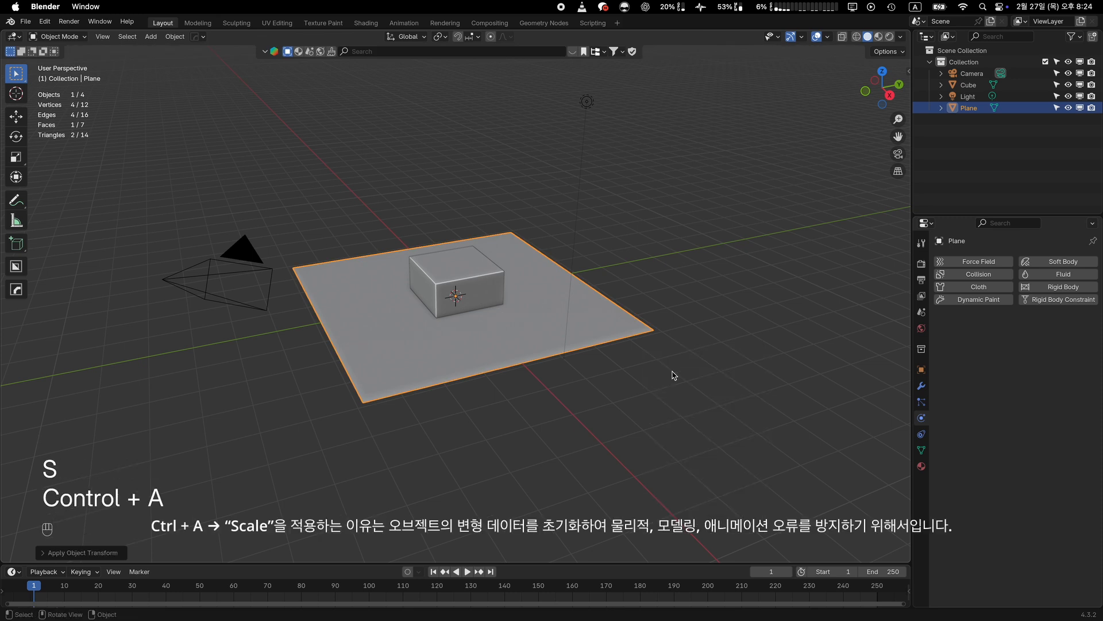
# Step: Lower the plane about 2.7 m along Z and raise the cube along Z well above it
pyautogui.press('g')
pyautogui.press('z')
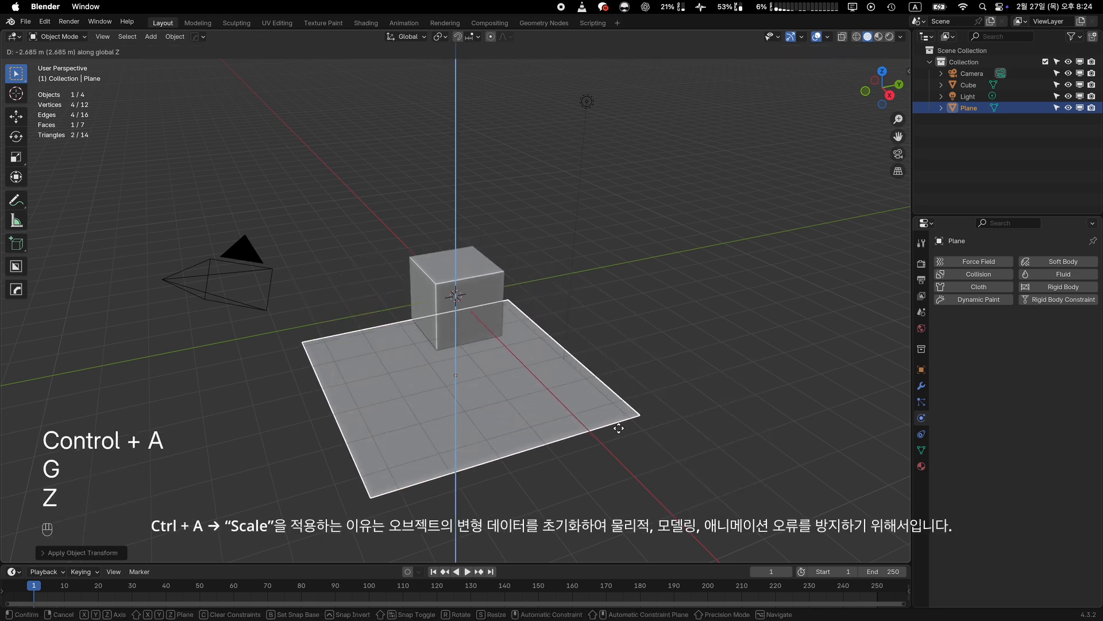
pyautogui.click(575, 389)
pyautogui.click(471, 301)
pyautogui.press('g')
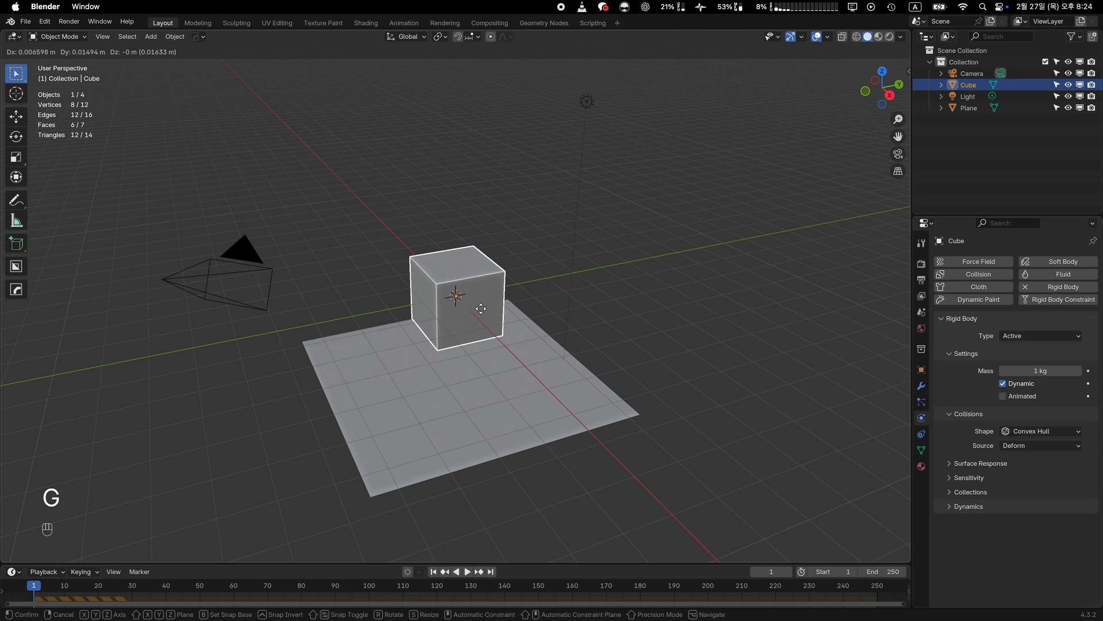
pyautogui.press('z')
pyautogui.click(489, 236)
pyautogui.keyDown('shift'); pyautogui.moveTo(489, 236); pyautogui.dragTo(517, 225, button='middle'); pyautogui.keyUp('shift')
pyautogui.moveTo(518, 225); pyautogui.dragTo(489, 240, button='middle')
# Step: Delete the light and the camera from the scene
pyautogui.click(612, 68)
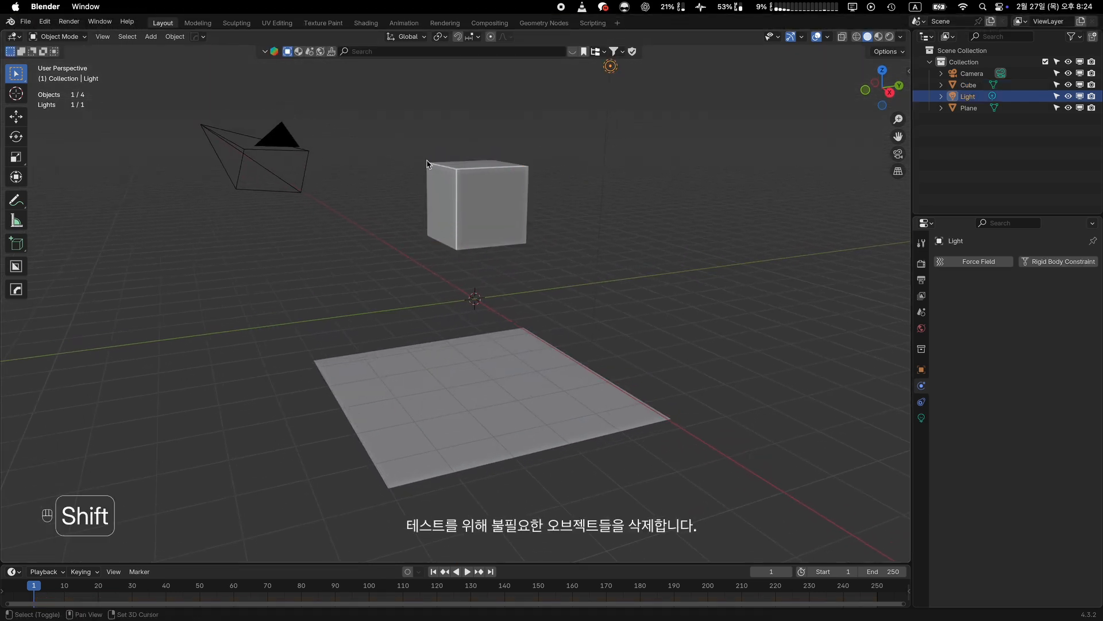
pyautogui.keyDown('shift'); pyautogui.click(287, 146); pyautogui.keyUp('shift')
pyautogui.press('x')
pyautogui.click(287, 153)
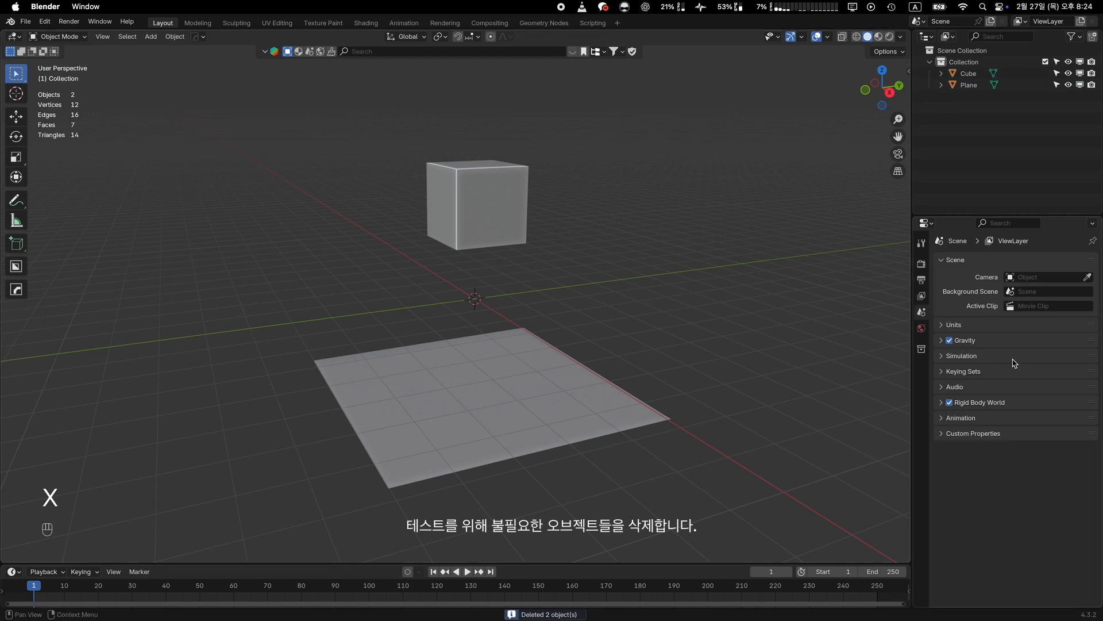
# Step: Add Rigid Body physics to the plane, test the simulation briefly and return to the first frame
pyautogui.click(532, 414)
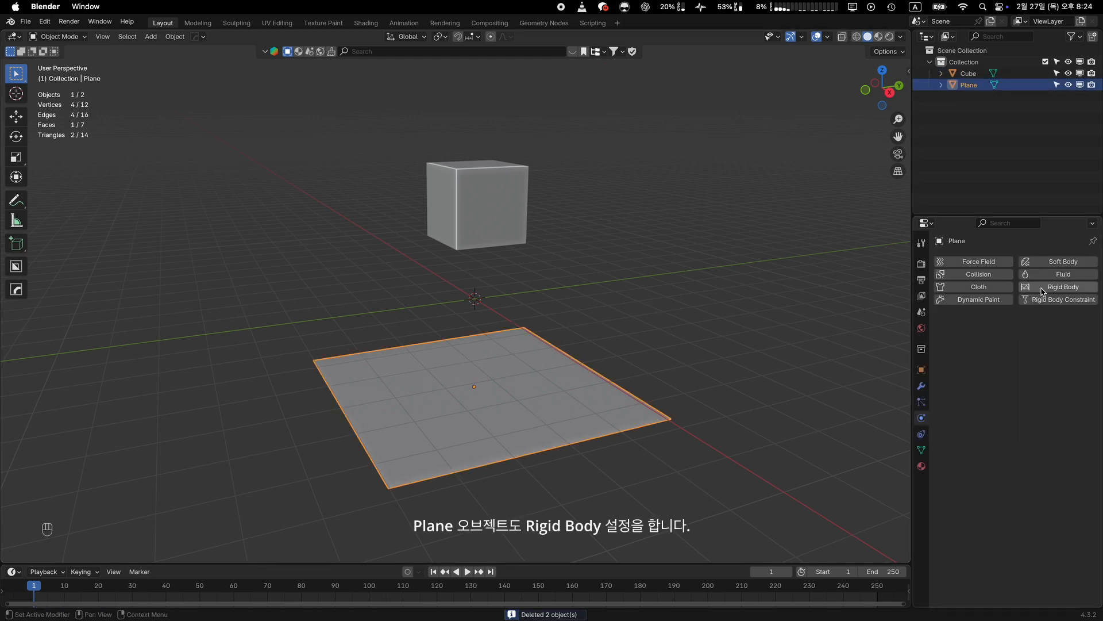
pyautogui.click(1063, 287)
pyautogui.press('space')
pyautogui.press('space')
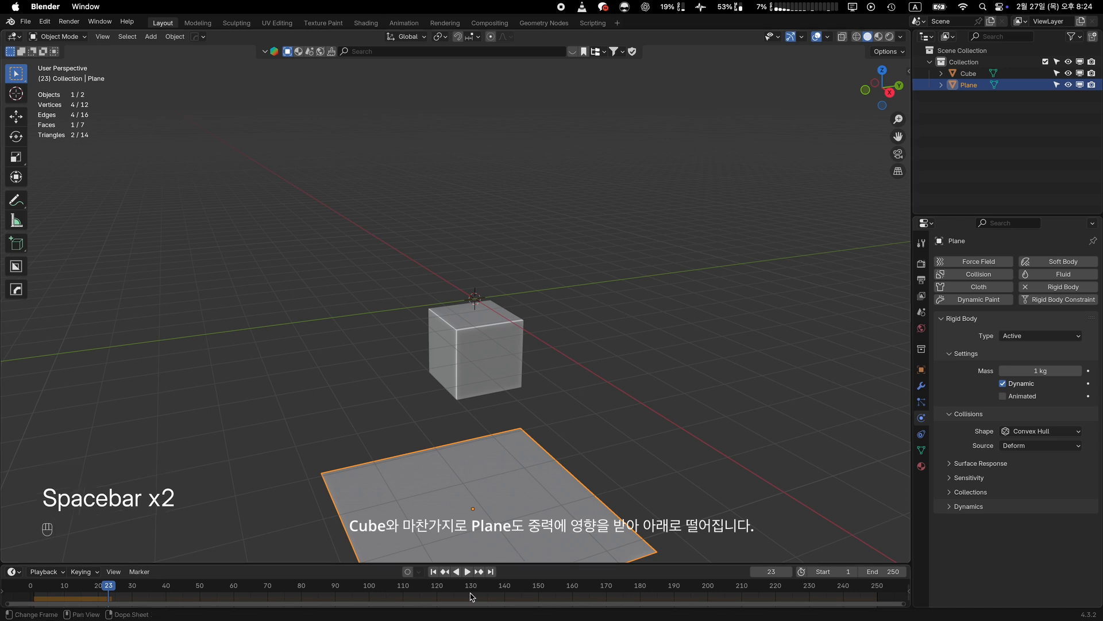
pyautogui.click(433, 571)
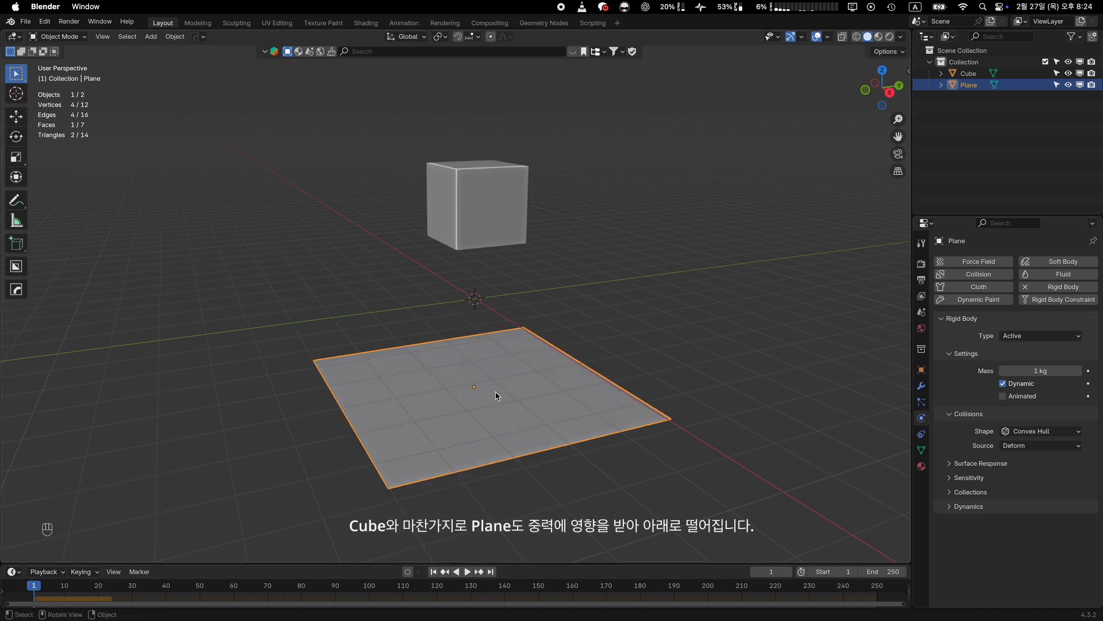
# Step: Set the plane's rigid body type to Passive and play the simulation of the cube falling
pyautogui.click(1037, 340)
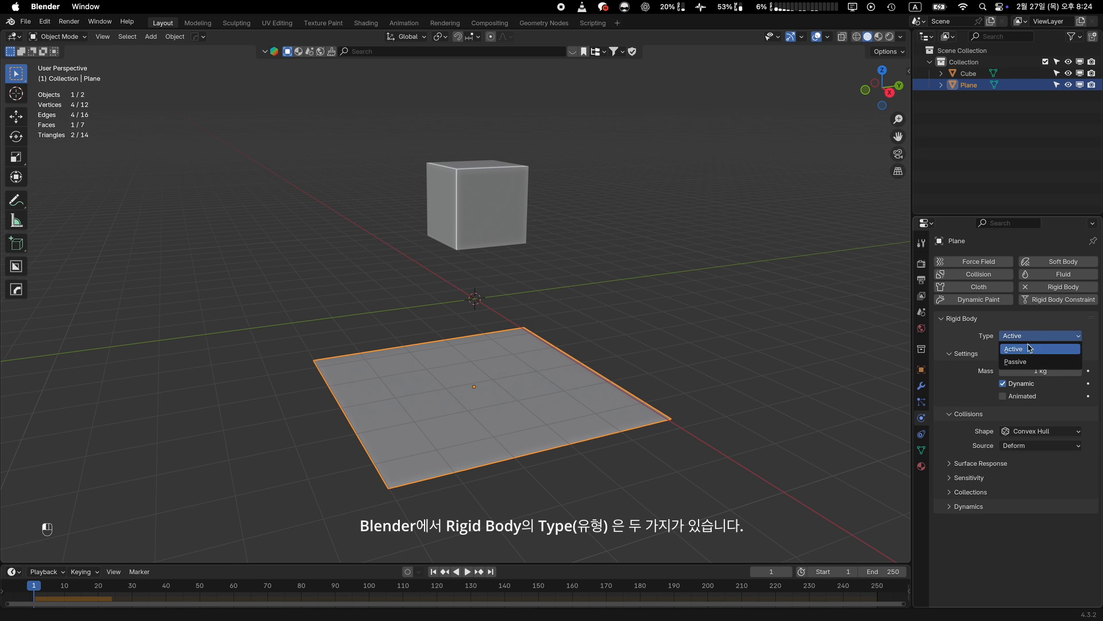
pyautogui.click(1021, 362)
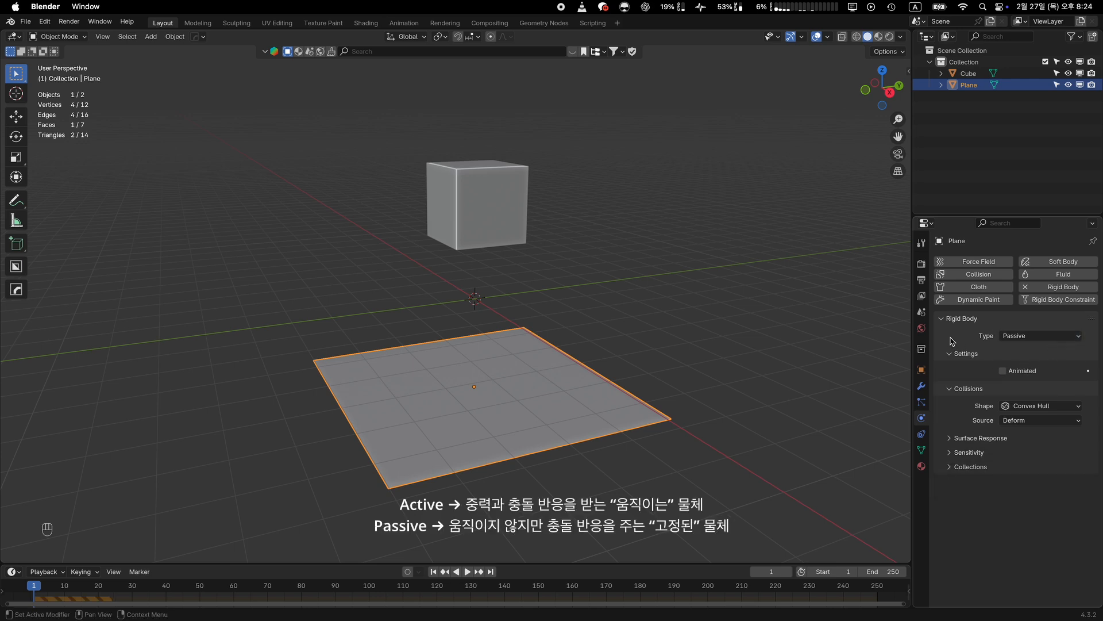
pyautogui.click(482, 225)
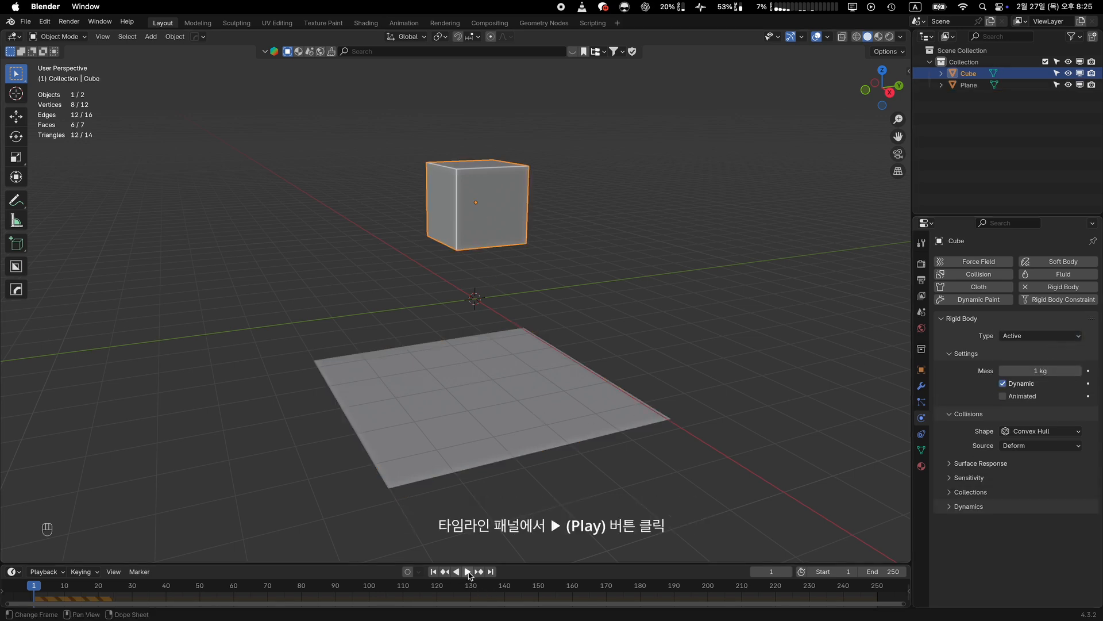
pyautogui.click(468, 571)
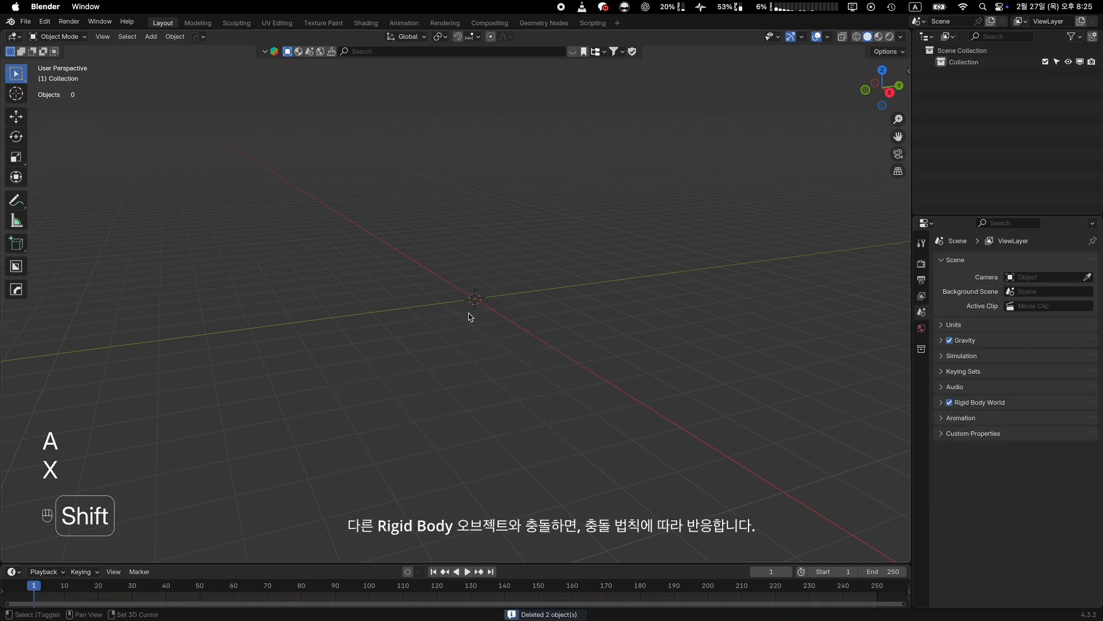
# Step: Add a cube and merge its top corners pairwise at their centres to form a triangular wedge
pyautogui.hotkey('shift', 'a')
pyautogui.moveTo(468, 313)
pyautogui.click(499, 325)
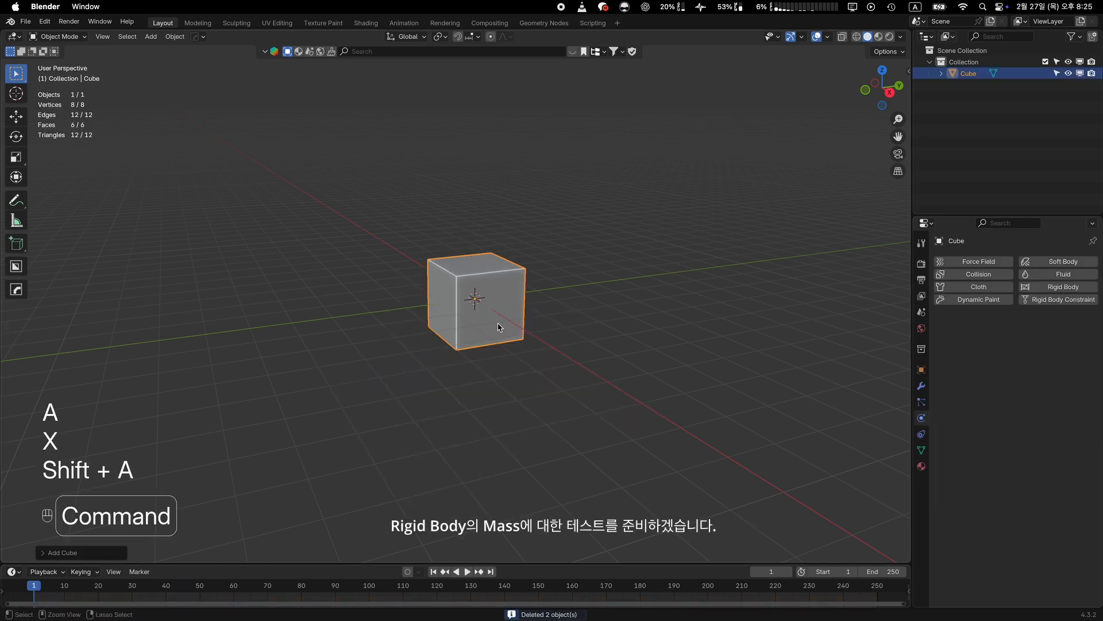
pyautogui.press('Tab')
pyautogui.click(456, 274)
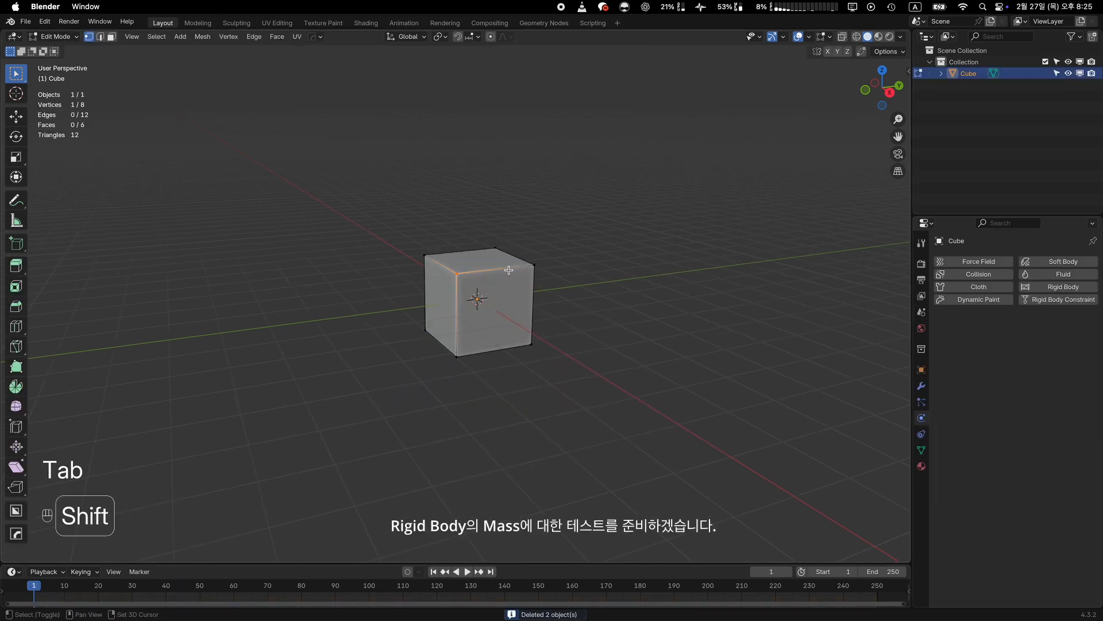
pyautogui.keyDown('shift'); pyautogui.click(534, 264); pyautogui.keyUp('shift')
pyautogui.press('m')
pyautogui.click(571, 285)
pyautogui.moveTo(407, 233); pyautogui.dragTo(515, 260)
pyautogui.press('m')
pyautogui.click(515, 261)
pyautogui.press('Tab')
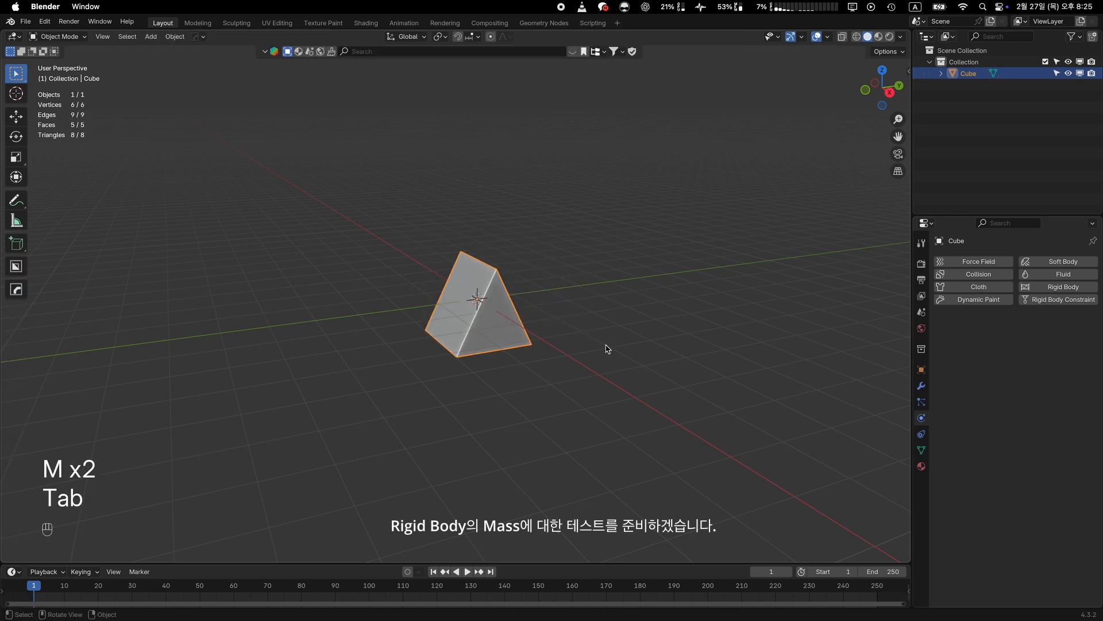
# Step: Raise the wedge along Z so its base sits above the origin
pyautogui.press('g')
pyautogui.press('z')
pyautogui.click(505, 307)
# Step: Add a plane under the wedge and scale it up into a wide floor
pyautogui.press('`')
pyautogui.hotkey('shift', 'a')
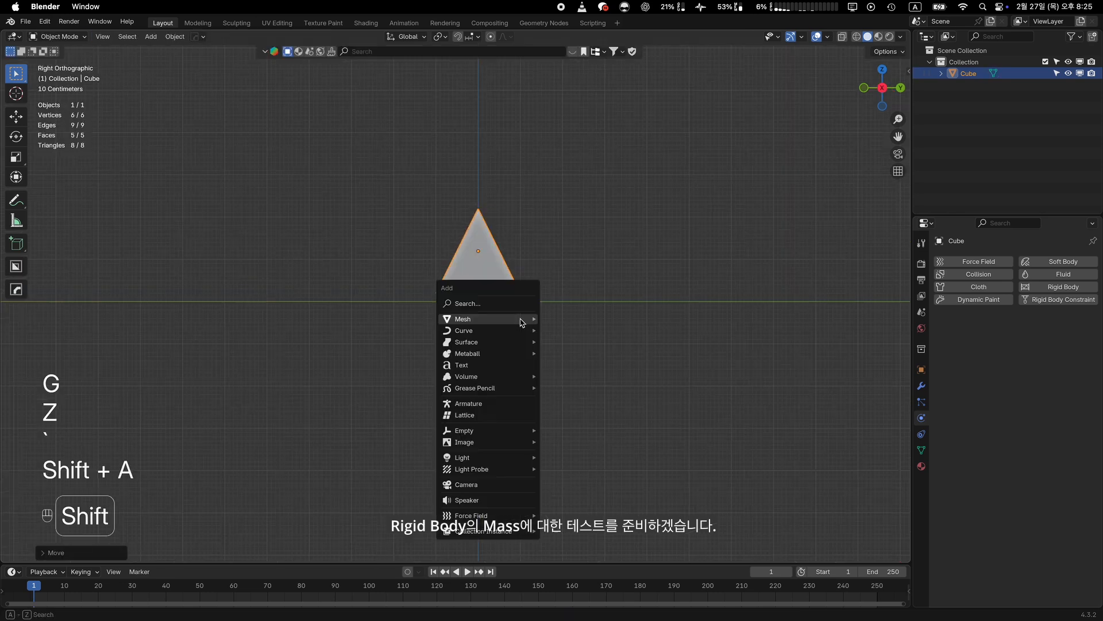
pyautogui.moveTo(522, 323)
pyautogui.click(560, 319)
pyautogui.press('s')
pyautogui.click(305, 362)
# Step: In the right view, raise the floor plane along Z to the wedge's base and apply the plane's scale
pyautogui.moveTo(538, 345); pyautogui.dragTo(570, 358, button='middle')
pyautogui.press('`')
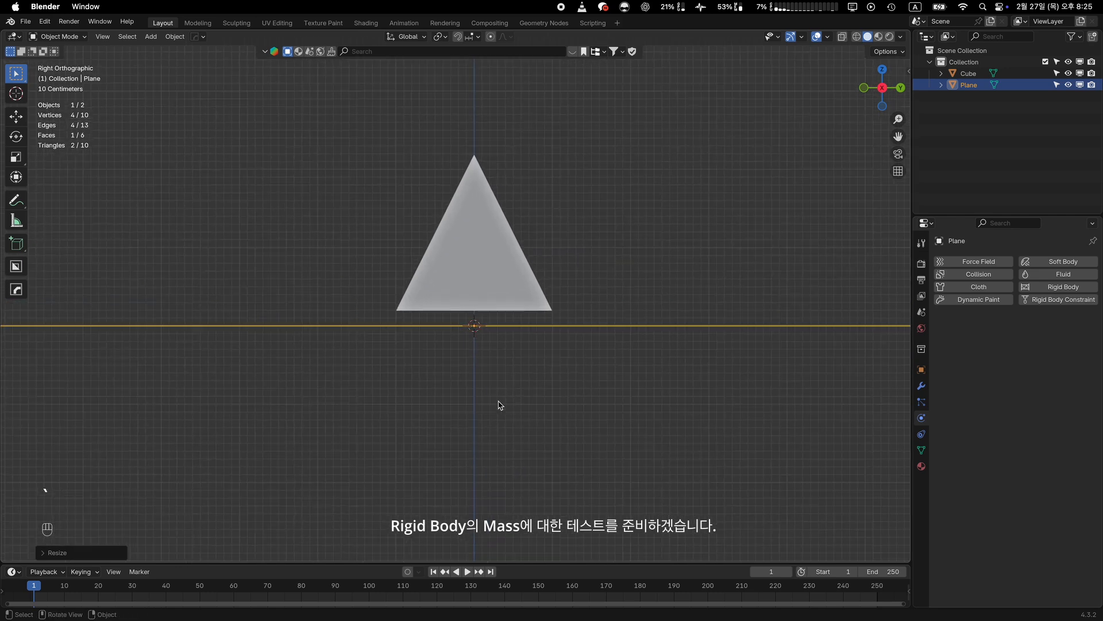
pyautogui.press('g')
pyautogui.press('z')
pyautogui.click(495, 389)
pyautogui.moveTo(478, 360); pyautogui.dragTo(509, 378, button='middle')
pyautogui.hotkey('ctrl', 'a')
pyautogui.click(492, 349)
# Step: Add Rigid Body physics to the floor plane and set its type to Passive
pyautogui.click(1054, 287)
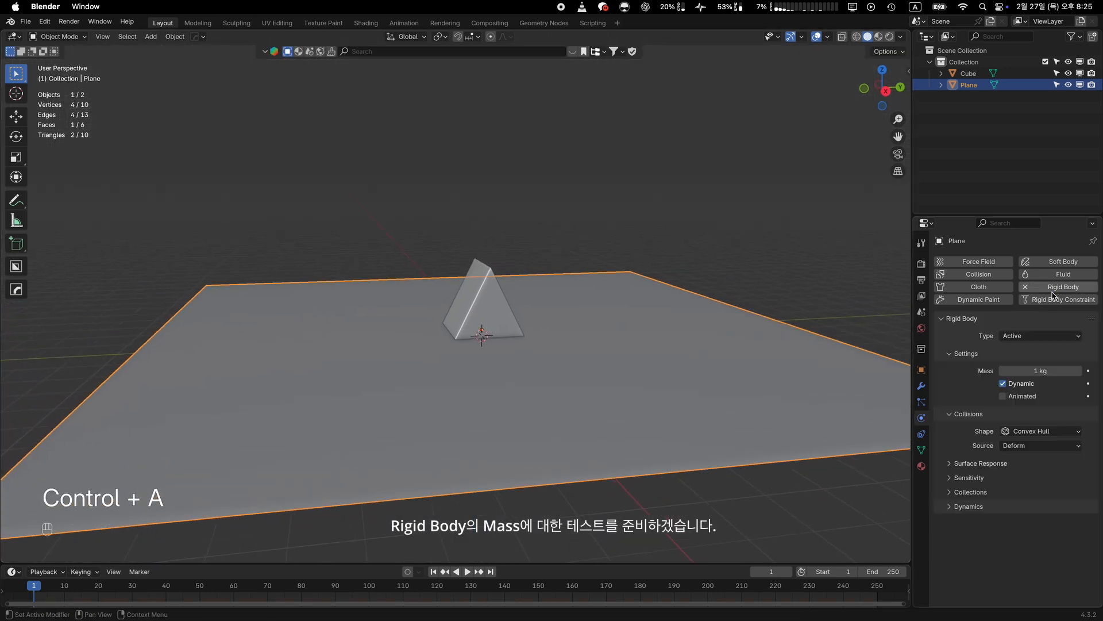
pyautogui.click(1040, 336)
pyautogui.click(1035, 361)
pyautogui.hotkey('shift', 'a')
pyautogui.click(501, 346)
pyautogui.press('super+z')
# Step: Add a cube, scale it along Z to about 0.6 and raise it above the wedge
pyautogui.hotkey('shift', 'a')
pyautogui.moveTo(505, 347)
pyautogui.click(539, 357)
pyautogui.press('s')
pyautogui.press('z')
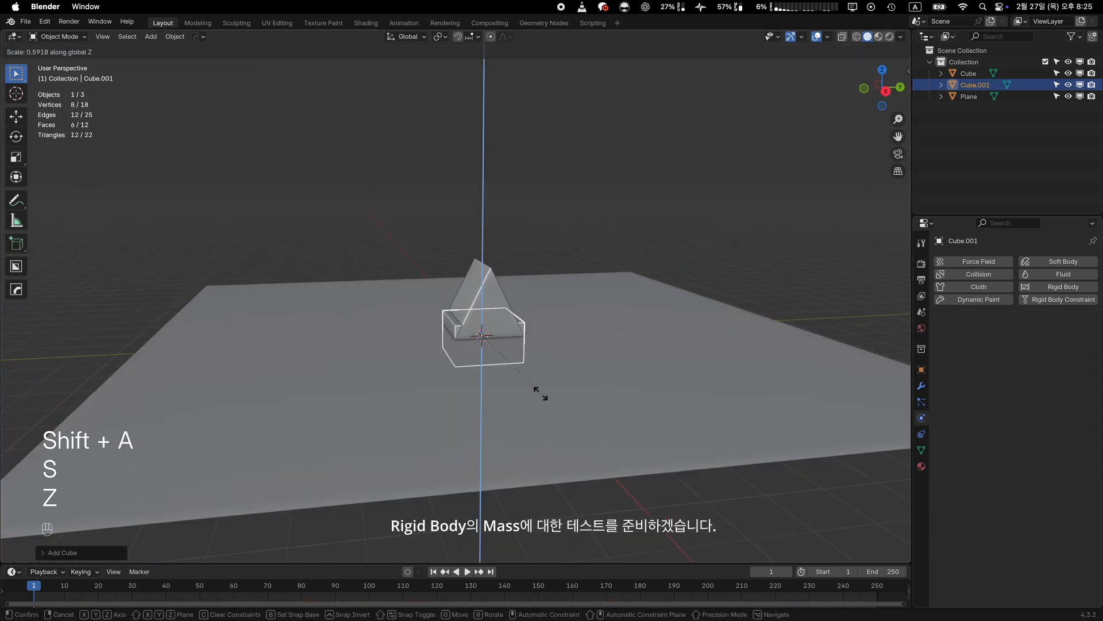
pyautogui.click(540, 389)
pyautogui.press('g')
pyautogui.press('z')
pyautogui.click(679, 443)
# Step: Flatten the raised cube further along Z into a thin slab and stretch it along Y into a long plank
pyautogui.press('s')
pyautogui.press('z')
pyautogui.click(519, 245)
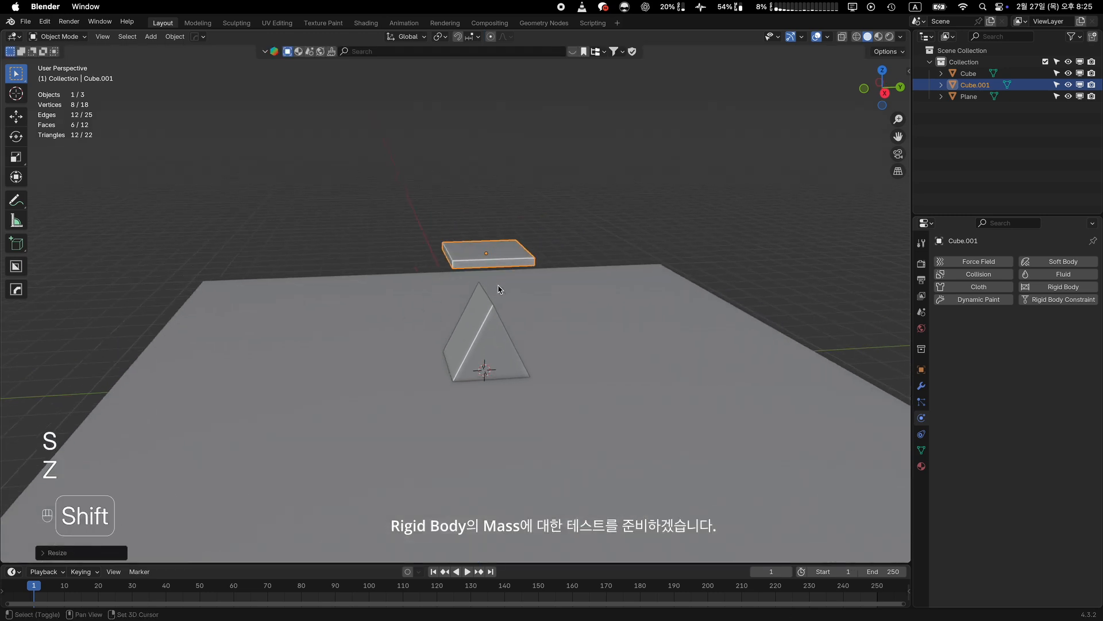
pyautogui.press('s')
pyautogui.press('y')
pyautogui.click(645, 316)
# Step: In the right view, lower the plank along Z close to the wedge's tip
pyautogui.press('`')
pyautogui.click(604, 280)
pyautogui.press('`')
pyautogui.click(649, 281)
pyautogui.press('g')
pyautogui.press('z')
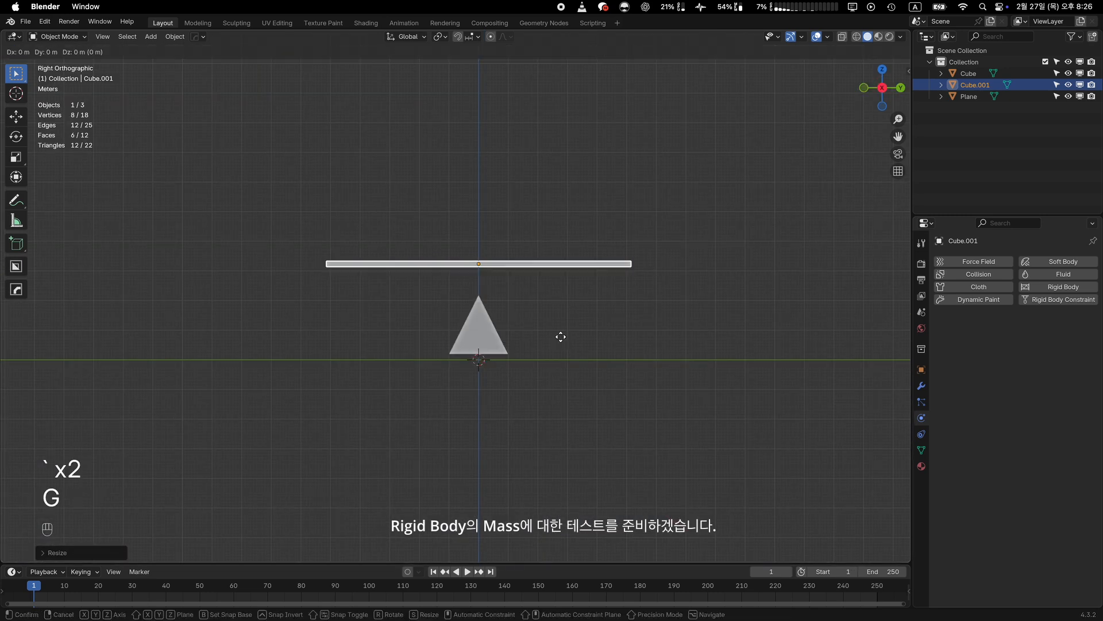
pyautogui.click(544, 365)
# Step: Fine-tune the plank's height by about 0.04 m downward so its underside meets the wedge's tip
pyautogui.scroll(8, 479, 304)
pyautogui.keyDown('shift'); pyautogui.moveTo(479, 304); pyautogui.dragTo(505, 304, button='middle'); pyautogui.keyUp('shift')
pyautogui.press('g')
pyautogui.press('z')
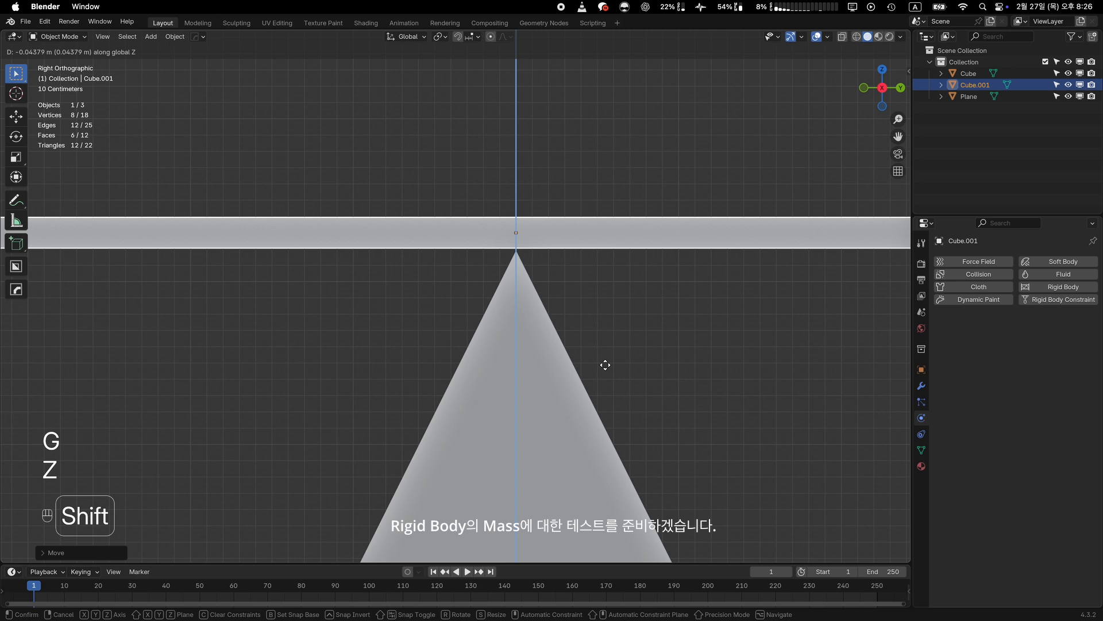
pyautogui.click(606, 365)
pyautogui.moveTo(606, 365); pyautogui.dragTo(608, 364, button='middle')
pyautogui.keyDown('super'); pyautogui.scroll(-8, 608, 365); pyautogui.keyUp('super')
pyautogui.click(621, 392)
# Step: Add Rigid Body physics to the wedge with type Passive, and to the plank with type Active
pyautogui.click(480, 334)
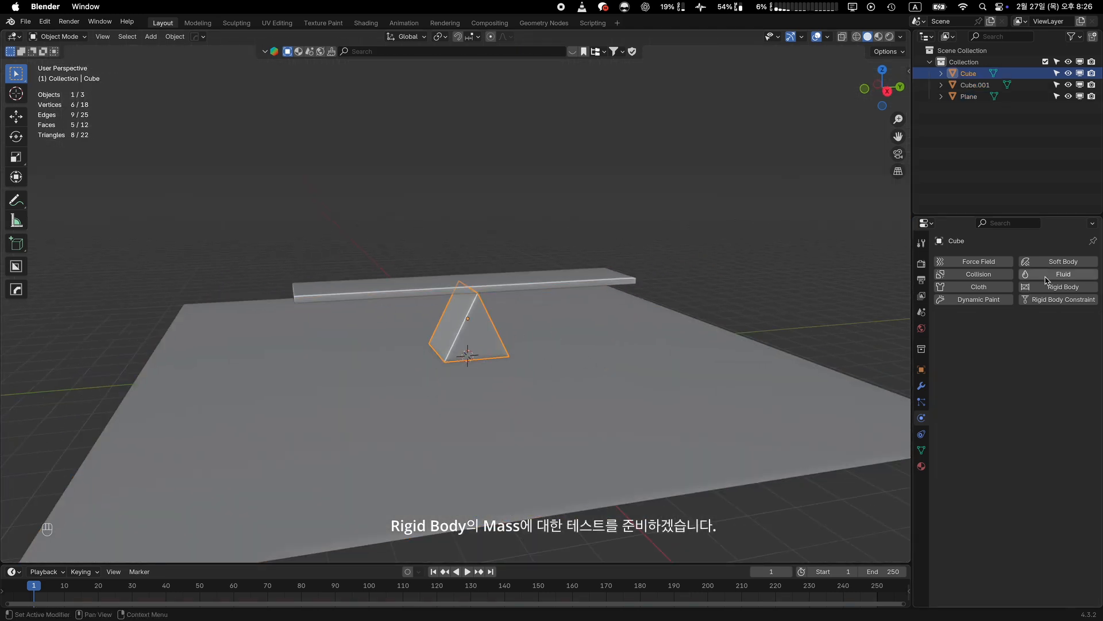
pyautogui.click(1055, 287)
pyautogui.click(1040, 336)
pyautogui.click(1028, 361)
pyautogui.click(609, 284)
pyautogui.click(1055, 286)
# Step: Add a UV sphere and raise it along Z high above the plank
pyautogui.hotkey('shift', 'a')
pyautogui.moveTo(482, 276)
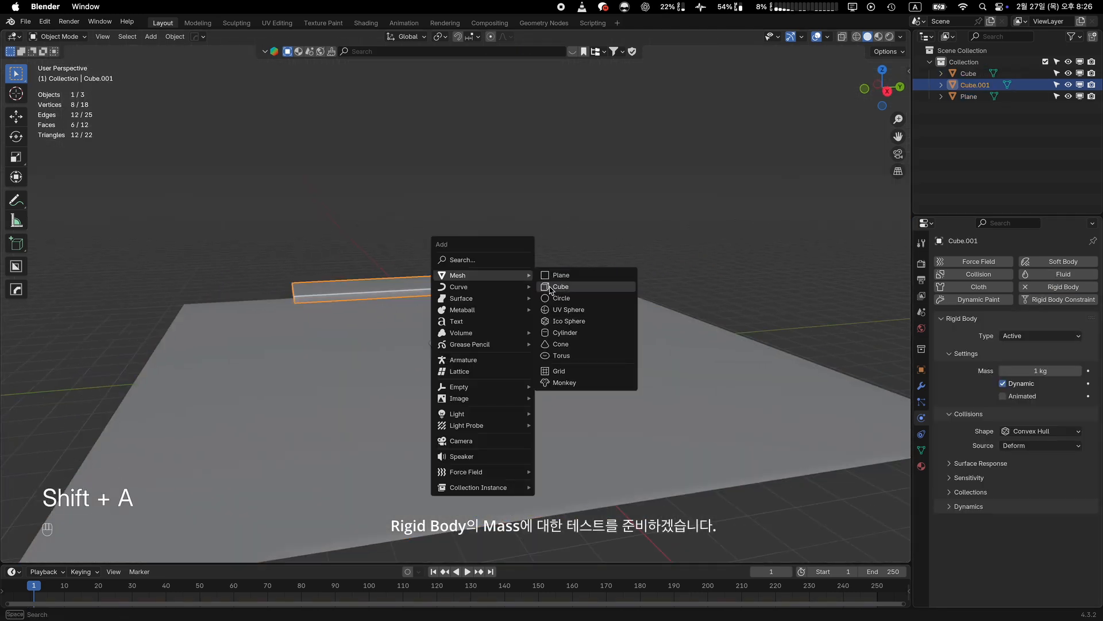
pyautogui.click(560, 309)
pyautogui.scroll(-1, 484, 258)
pyautogui.keyDown('shift'); pyautogui.moveTo(484, 255); pyautogui.dragTo(483, 293, button='middle'); pyautogui.keyUp('shift')
pyautogui.press('g')
pyautogui.press('z')
pyautogui.click(493, 125)
# Step: Scale the sphere down to a small ball and apply its scale
pyautogui.press('s')
pyautogui.press('s')
pyautogui.press('s')
pyautogui.click(517, 213)
pyautogui.hotkey('ctrl', 'a')
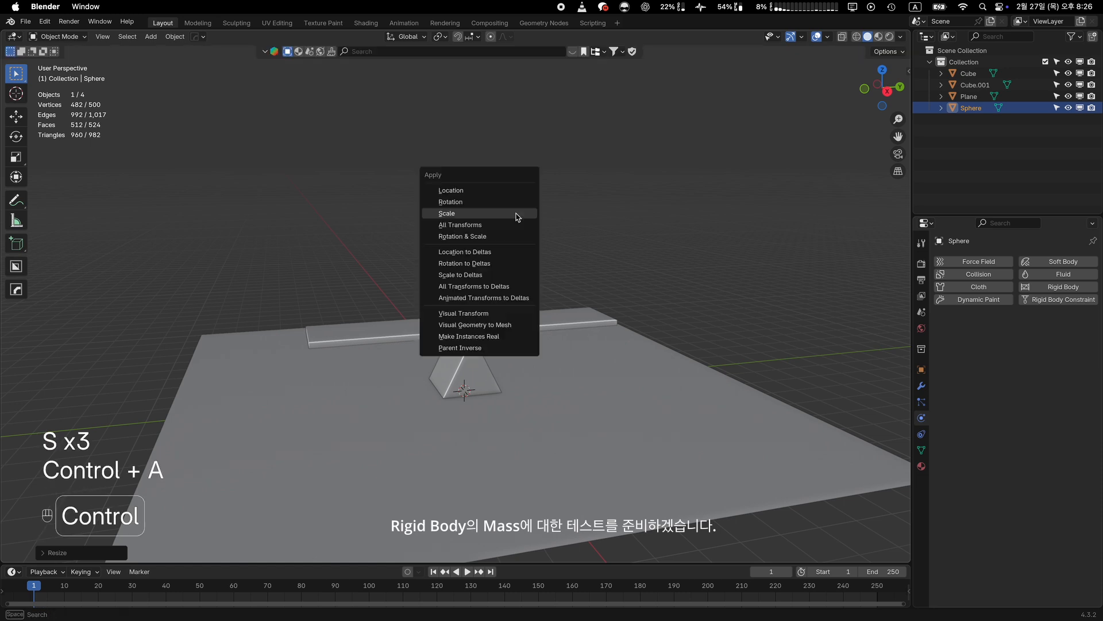
pyautogui.click(516, 215)
# Step: In the right view, move the sphere along negative Y to hang above one end of the plank
pyautogui.press('`')
pyautogui.click(548, 259)
pyautogui.press('g')
pyautogui.press('y')
pyautogui.click(428, 256)
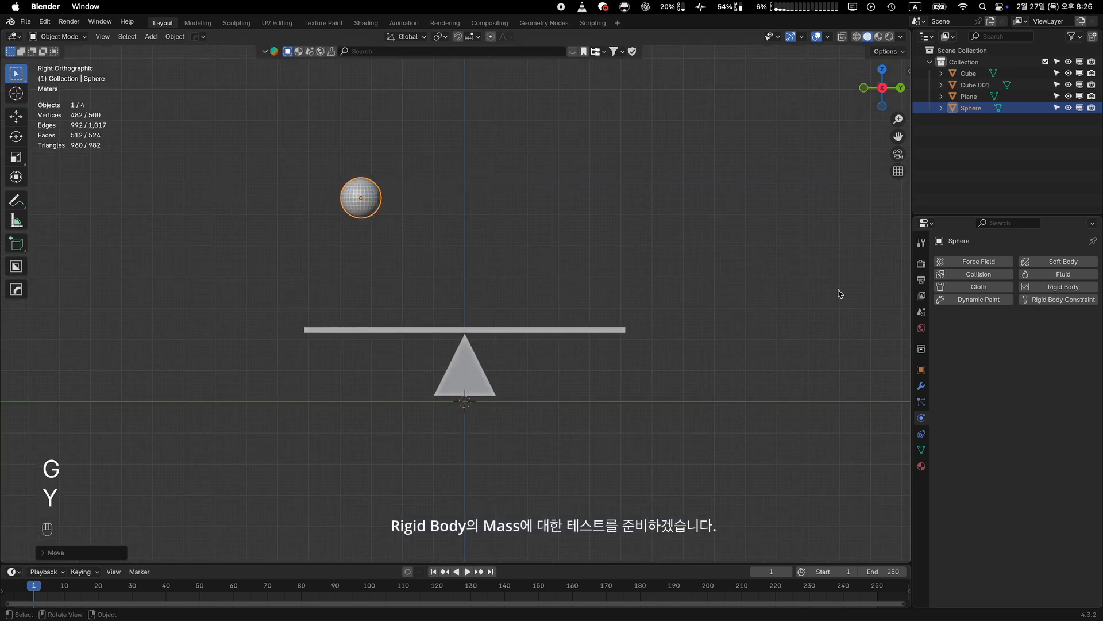
# Step: Mirror the sphere along Y to the other side of the plank with a Mirror modifier and apply it
pyautogui.click(921, 386)
pyautogui.click(973, 263)
pyautogui.click(973, 263)
pyautogui.click(885, 284)
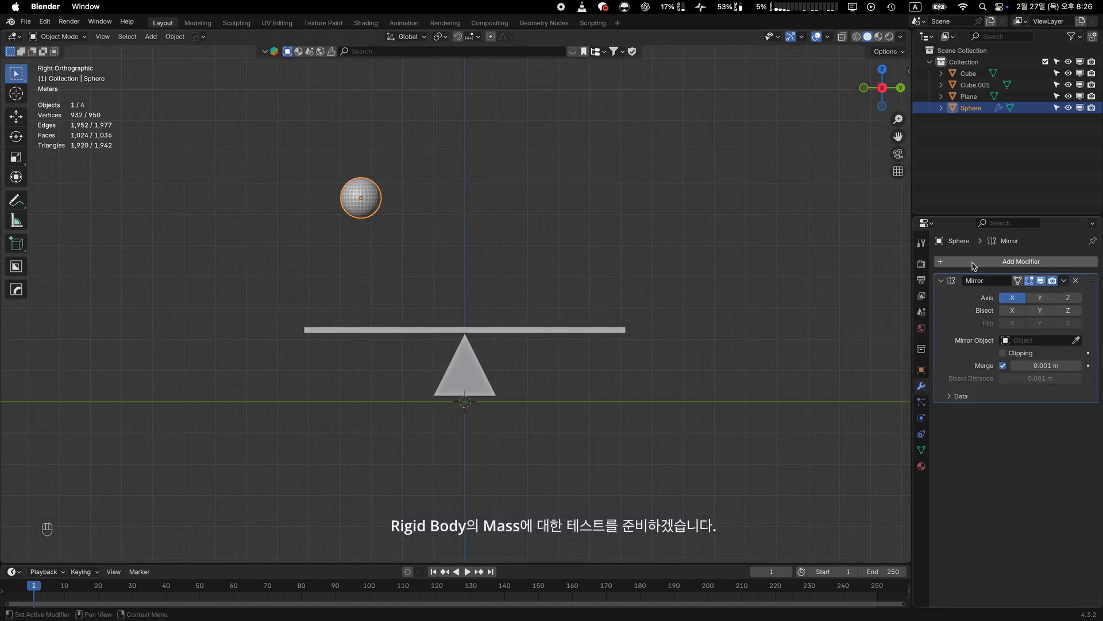
pyautogui.click(1040, 298)
pyautogui.click(1065, 281)
pyautogui.click(1034, 293)
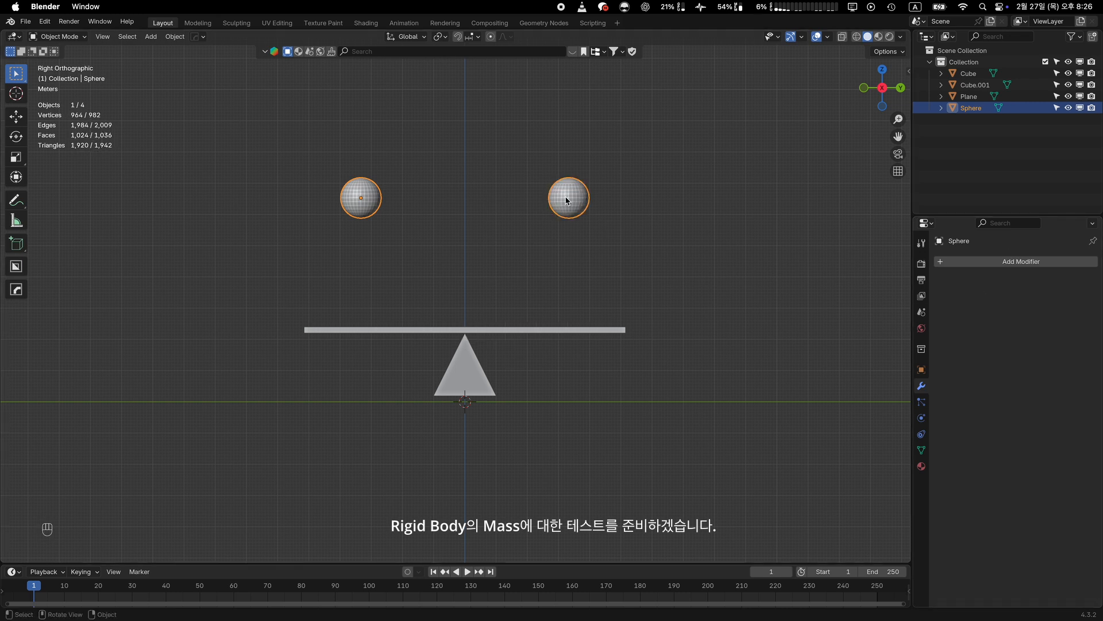
# Step: Separate the mirrored sphere mesh by loose parts into two independent objects
pyautogui.press('Tab')
pyautogui.press('p')
pyautogui.click(463, 212)
pyautogui.press('Tab')
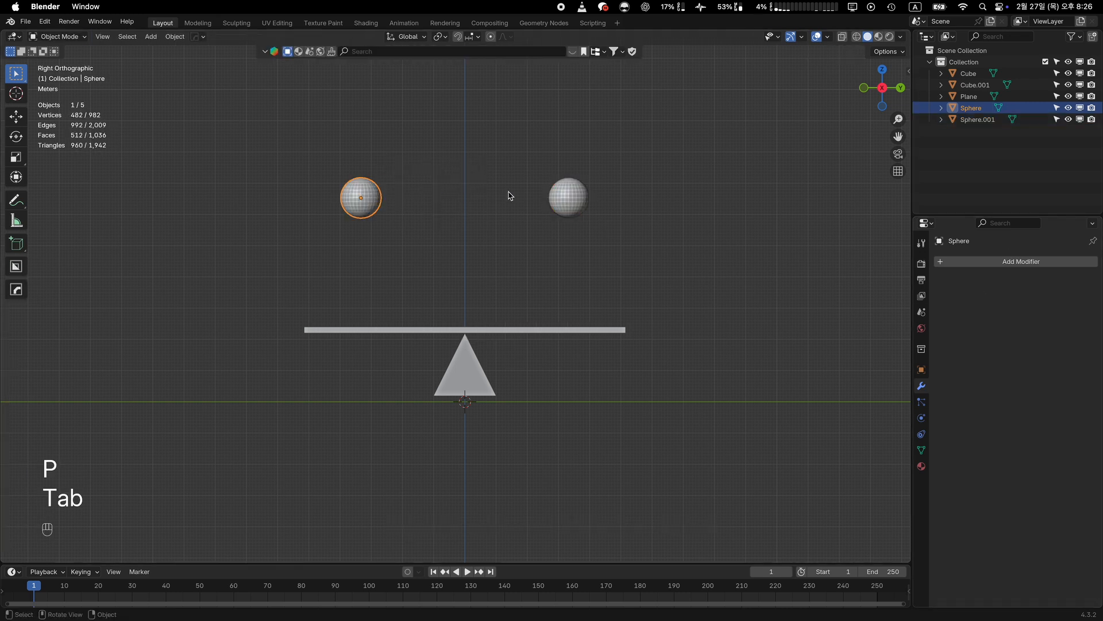
# Step: Add Active Rigid Body physics to each of the two spheres
pyautogui.click(572, 195)
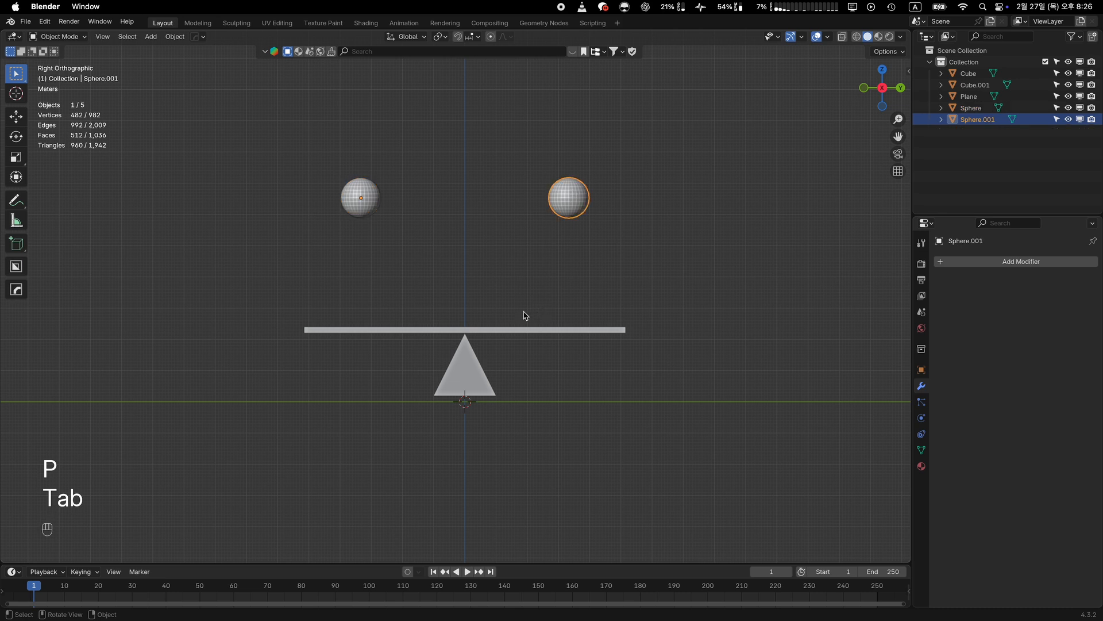
pyautogui.click(375, 205)
pyautogui.click(922, 403)
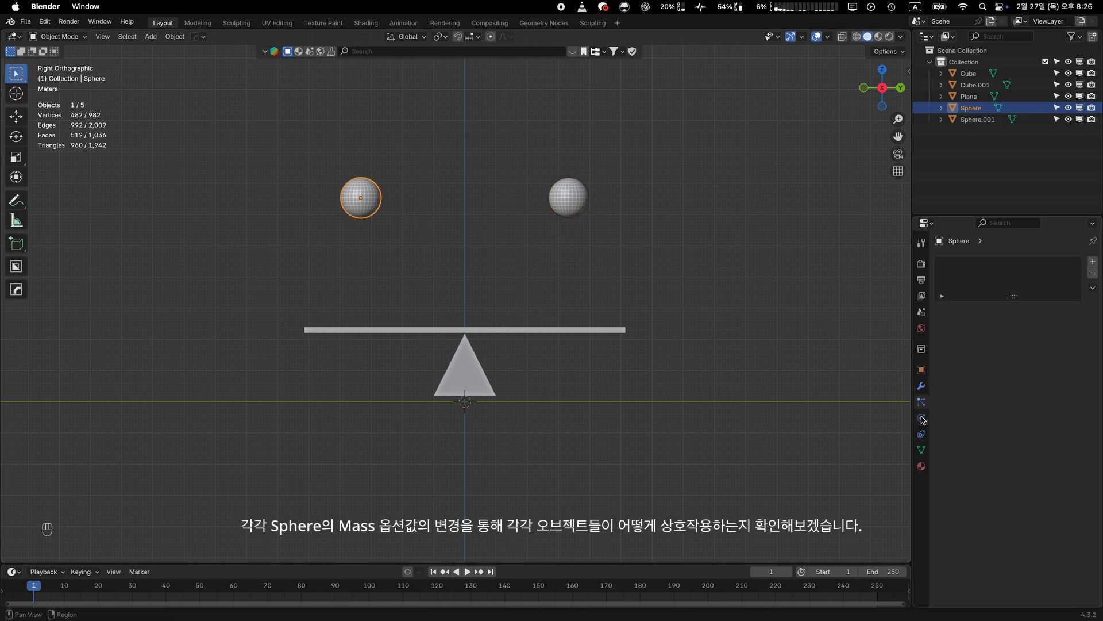
pyautogui.click(921, 417)
pyautogui.click(1063, 286)
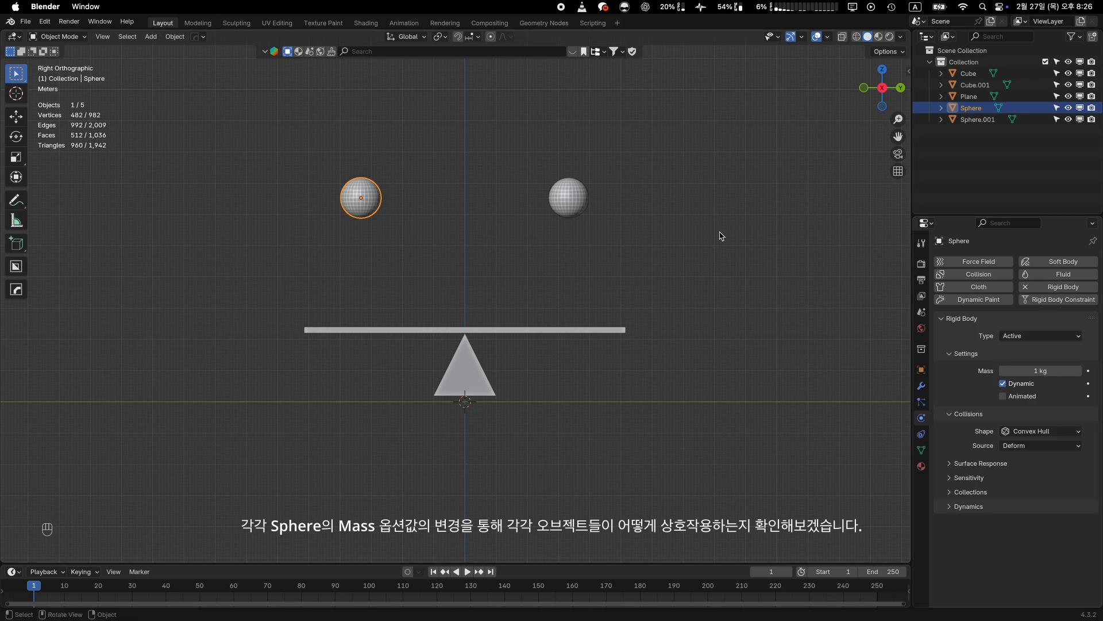
pyautogui.click(580, 201)
pyautogui.click(1063, 287)
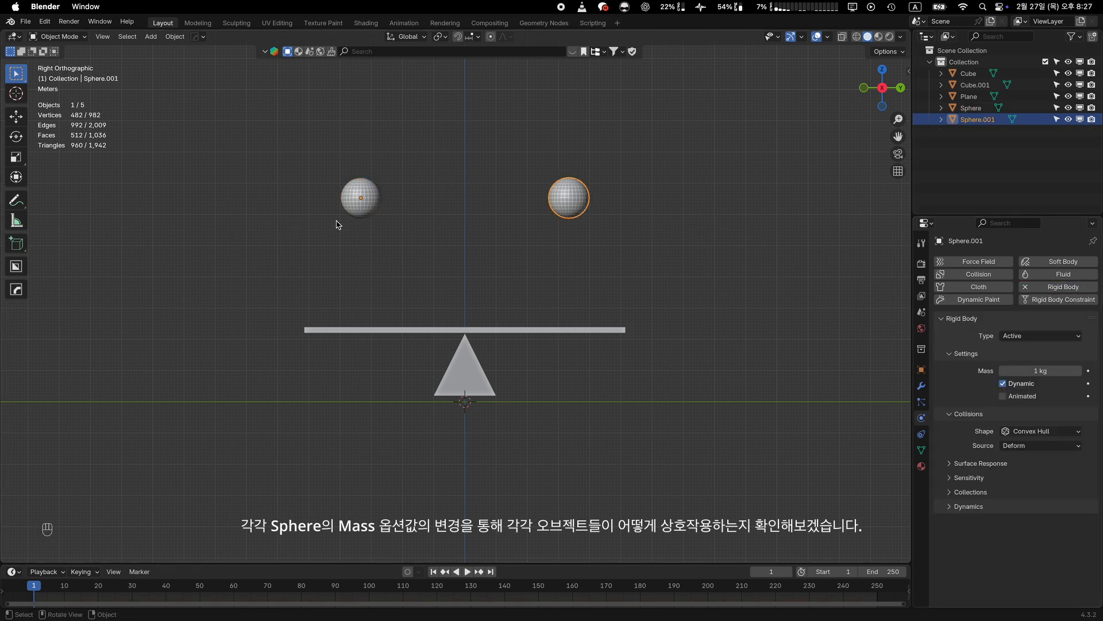
# Step: Set the Rigid Body mass of Sphere to 5 kg and of Sphere.001 to 15 kg
pyautogui.click(356, 204)
pyautogui.click(1042, 371)
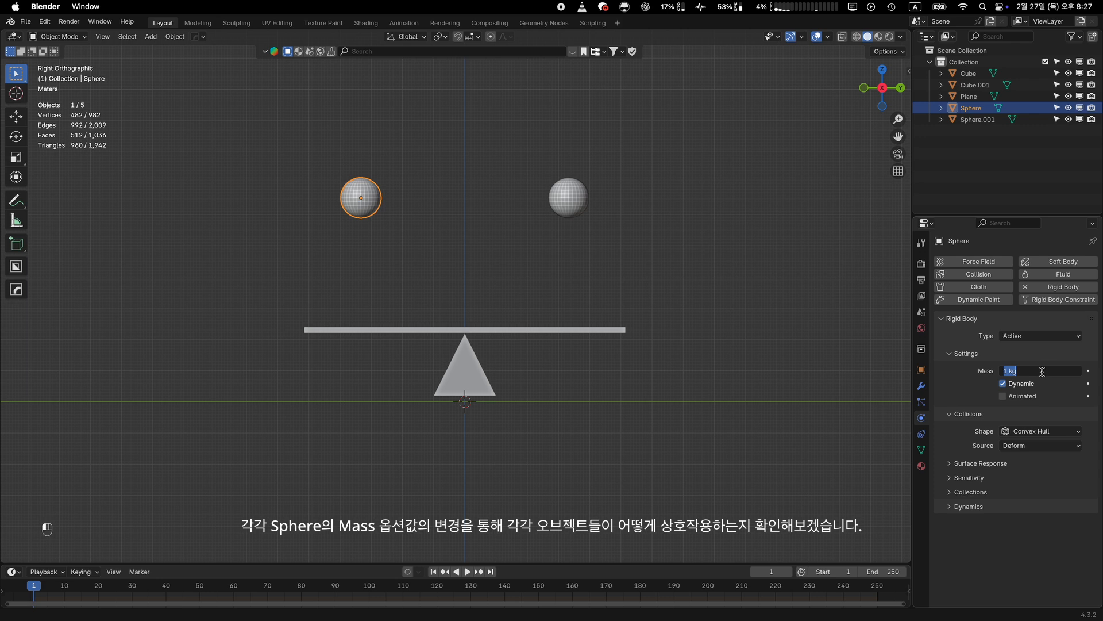
pyautogui.press('Return')
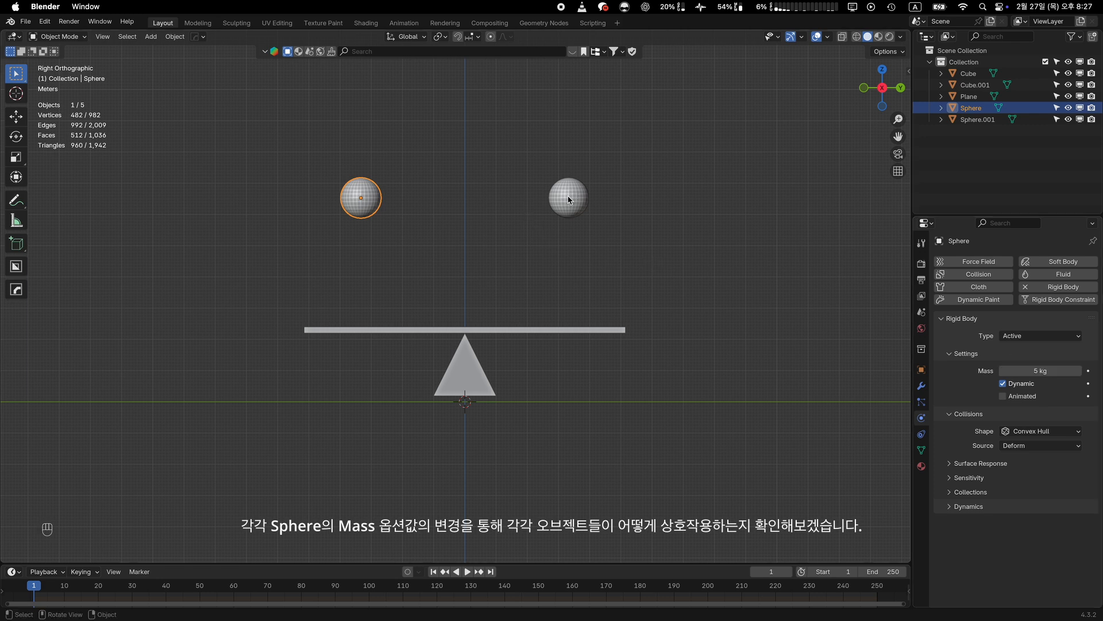
pyautogui.click(573, 205)
pyautogui.click(1043, 371)
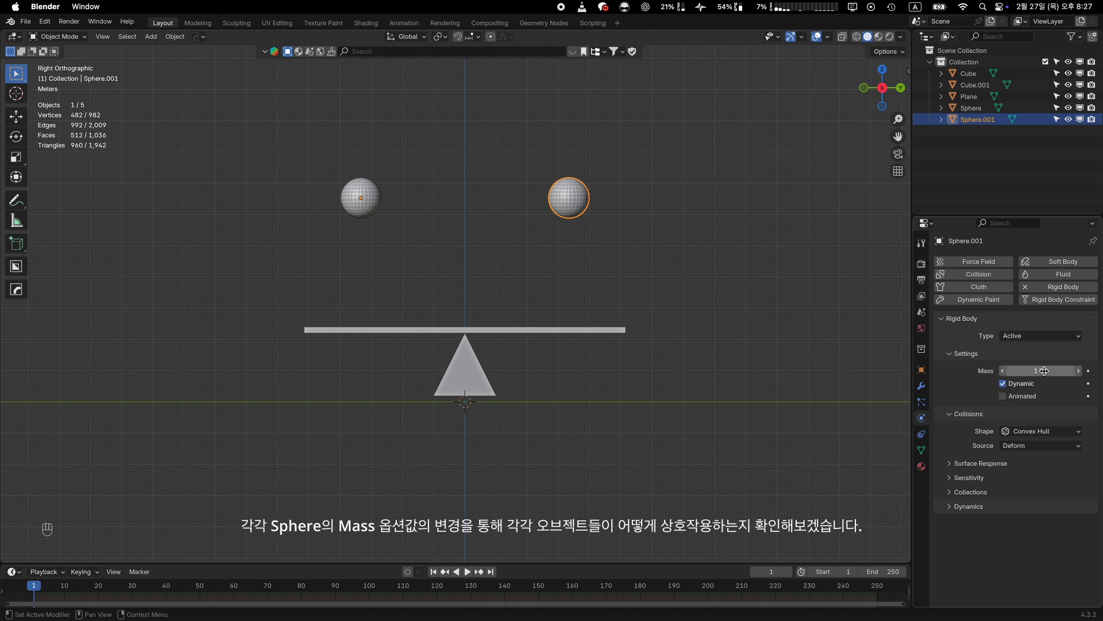
pyautogui.write('15')
pyautogui.press('Return')
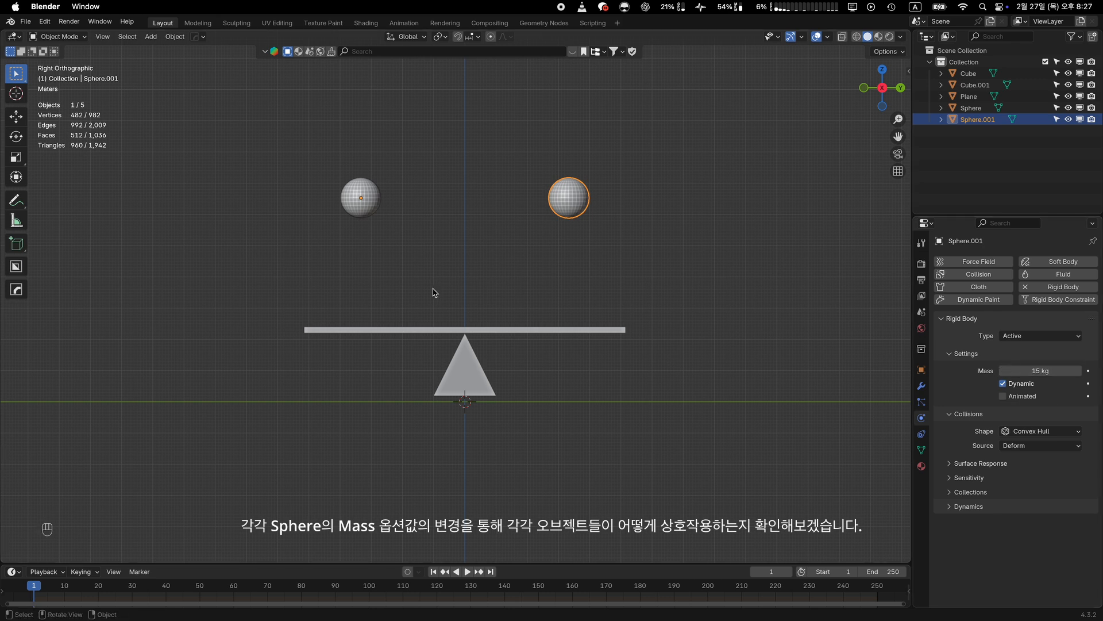
# Step: Clear the selection, play the seesaw simulation, and return to the first frame
pyautogui.click(561, 305)
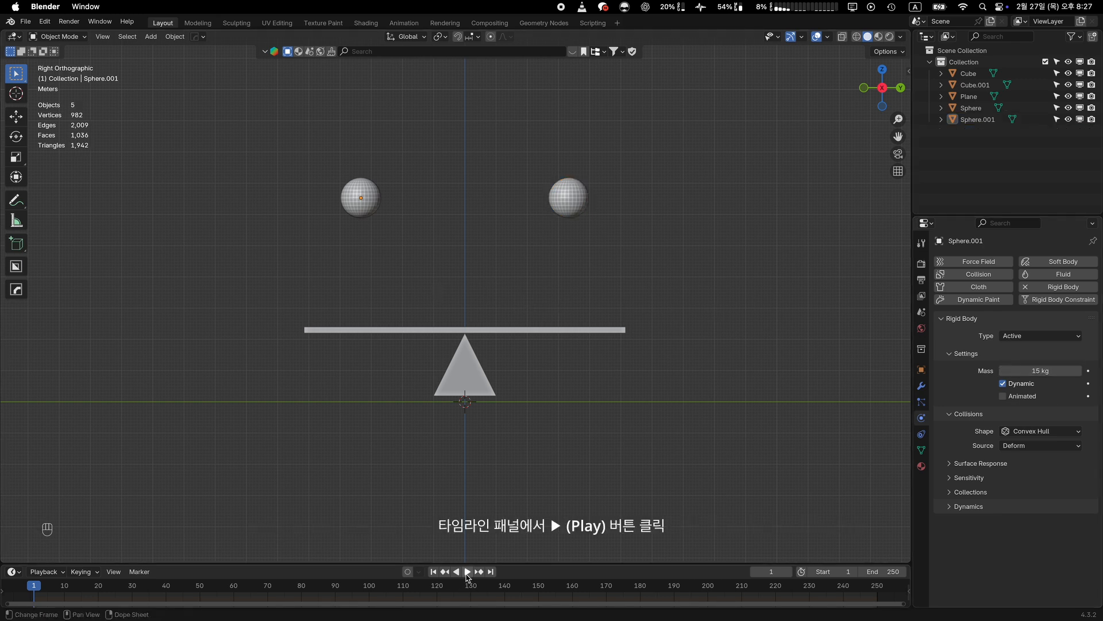
pyautogui.click(467, 571)
pyautogui.press('space')
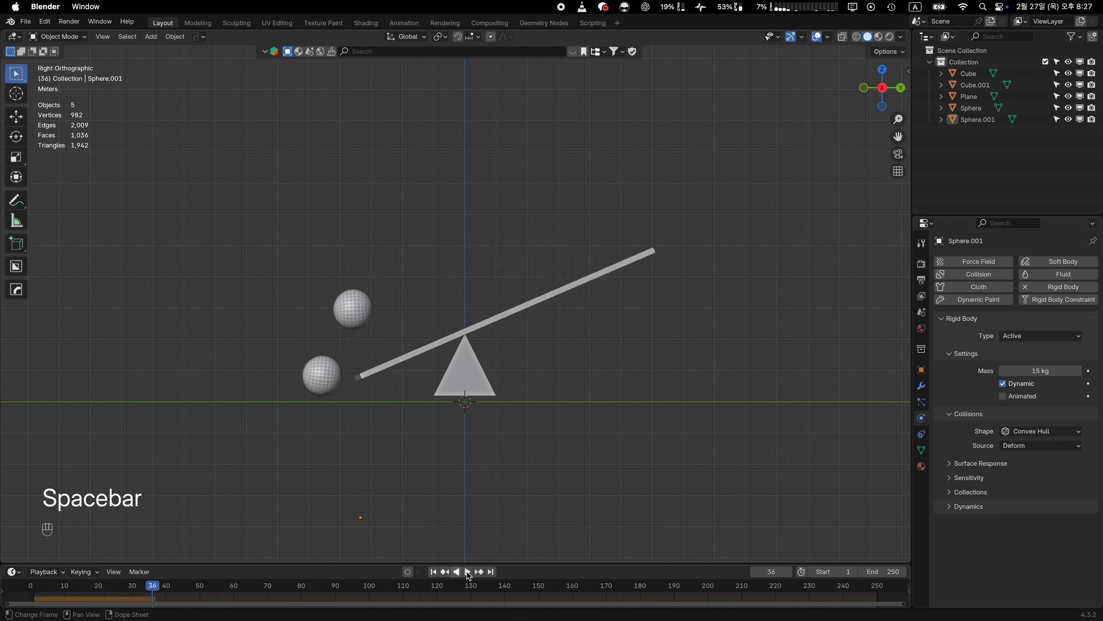
pyautogui.click(433, 572)
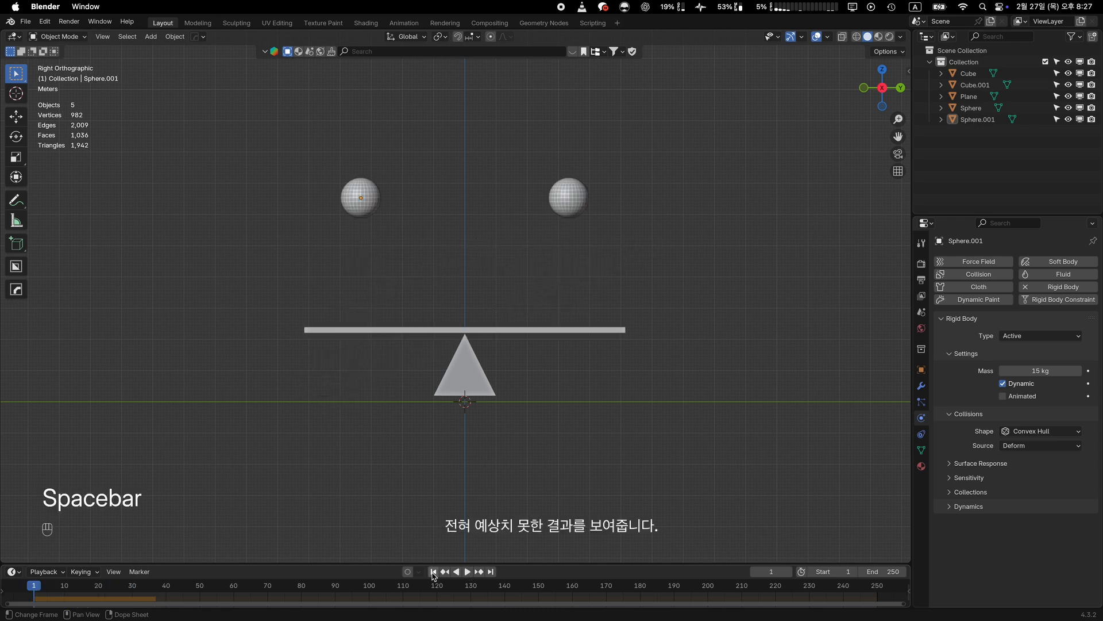
# Step: Set the origins of both spheres with Origin to Geometry and check each sphere's origin point
pyautogui.click(570, 207)
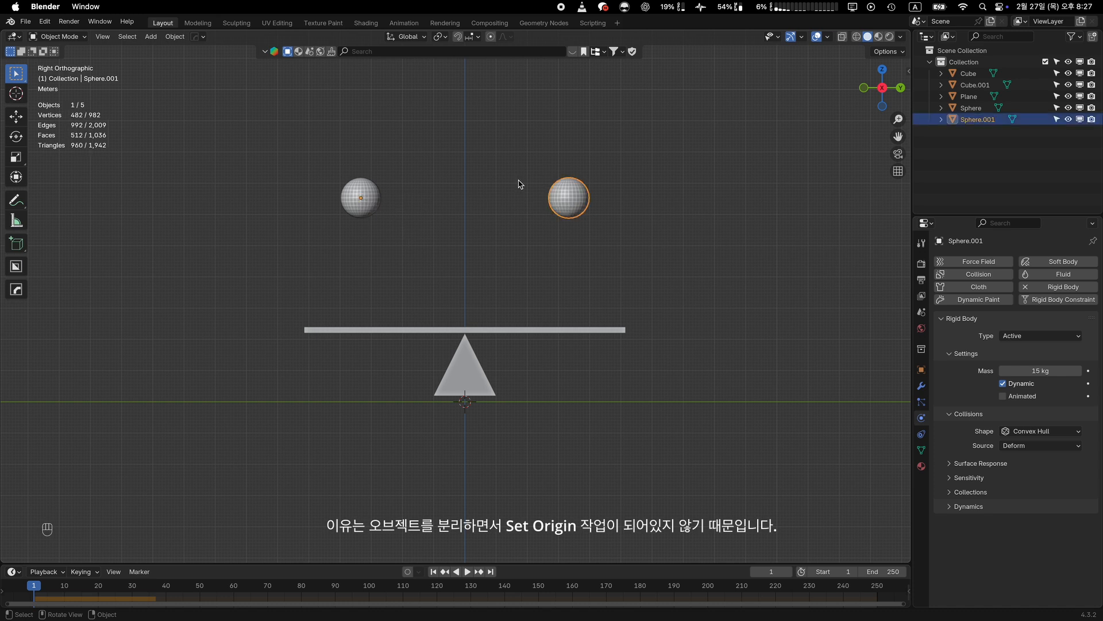
pyautogui.press('shift')
pyautogui.keyDown('shift'); pyautogui.click(361, 196); pyautogui.keyUp('shift')
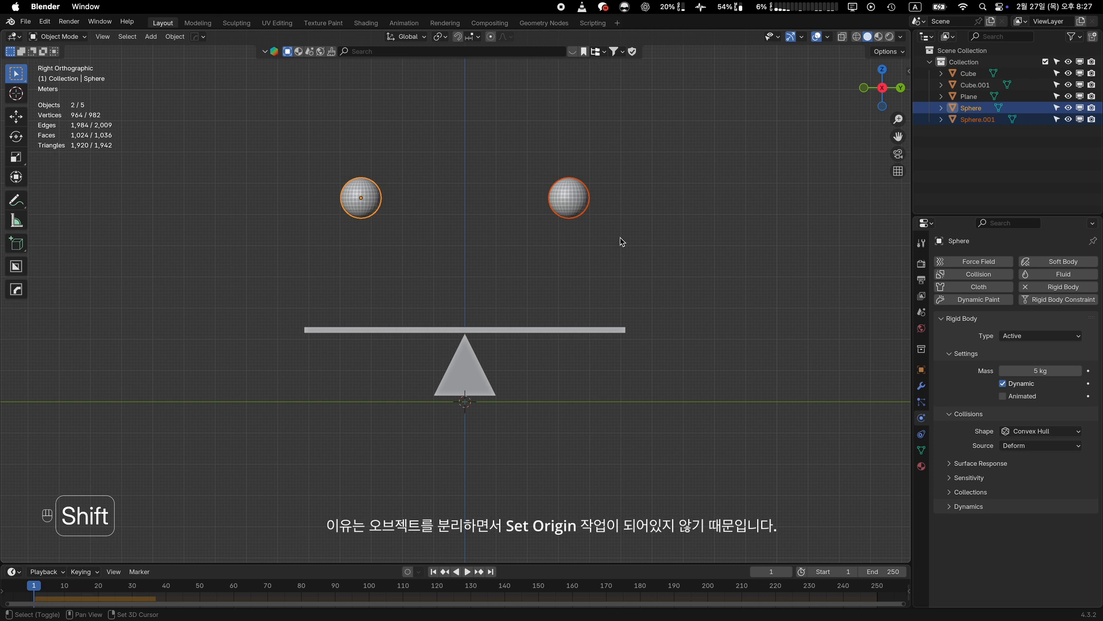
pyautogui.rightClick(465, 194)
pyautogui.moveTo(480, 194)
pyautogui.click(531, 208)
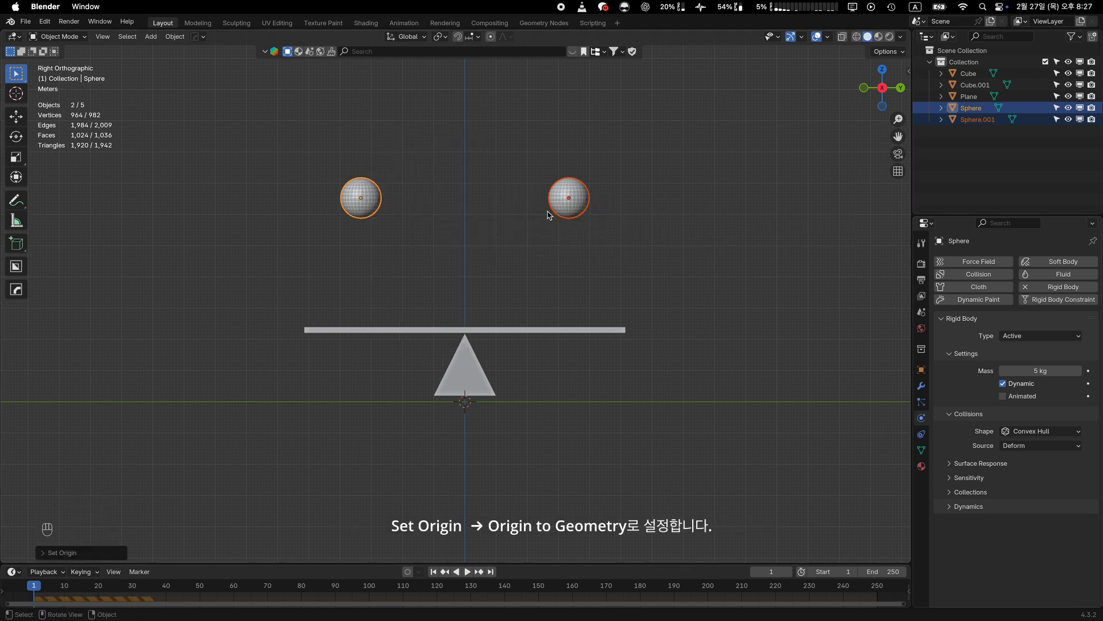
pyautogui.click(566, 207)
pyautogui.click(372, 202)
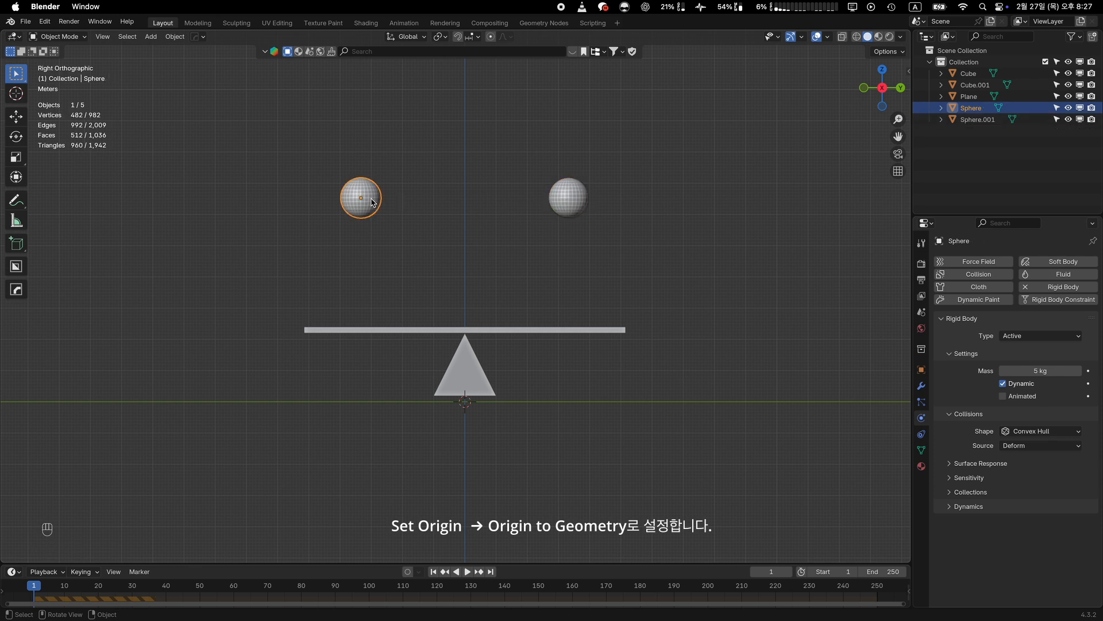
# Step: Replay the seesaw simulation with the corrected sphere origins and return to the first frame
pyautogui.press('space')
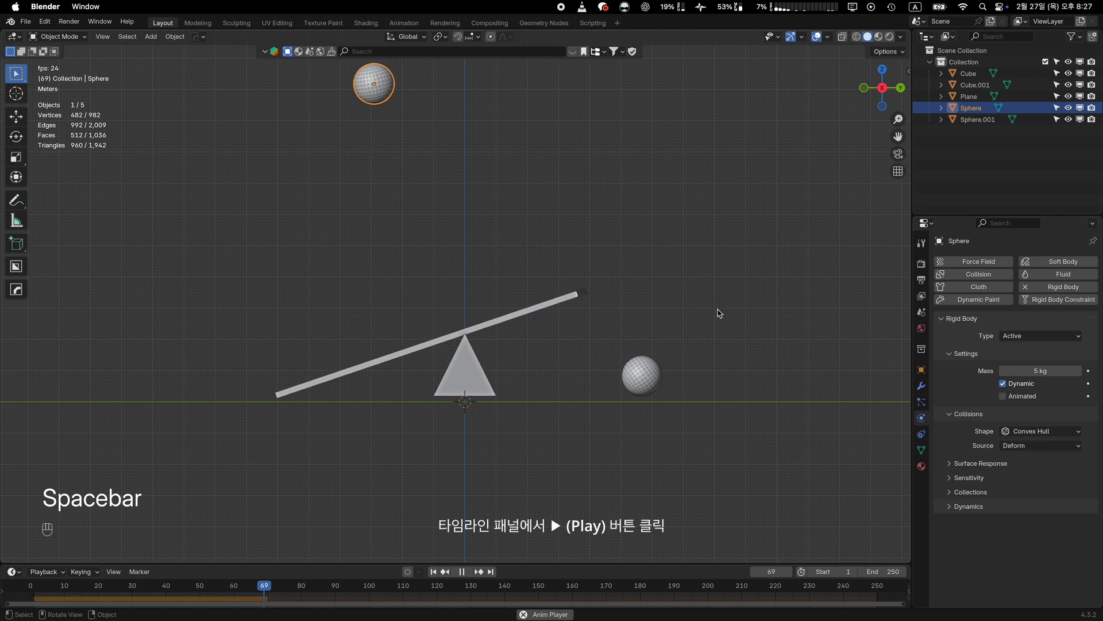
pyautogui.press('space')
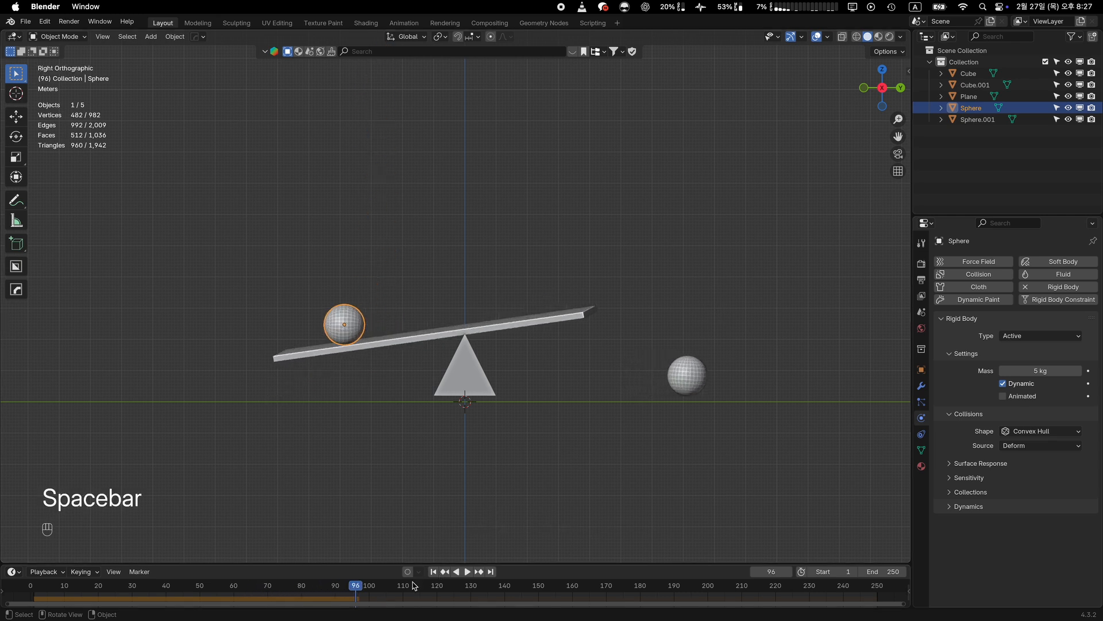
pyautogui.click(434, 571)
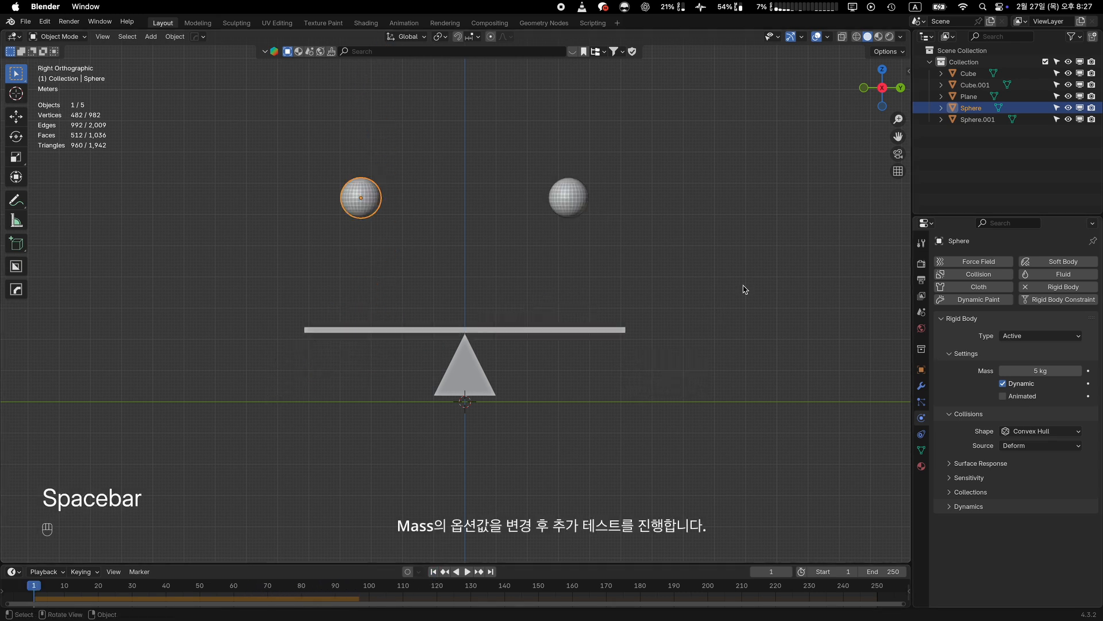
# Step: Set the mass of Sphere to 20 kg and play the seesaw simulation against Sphere.001
pyautogui.click(1032, 371)
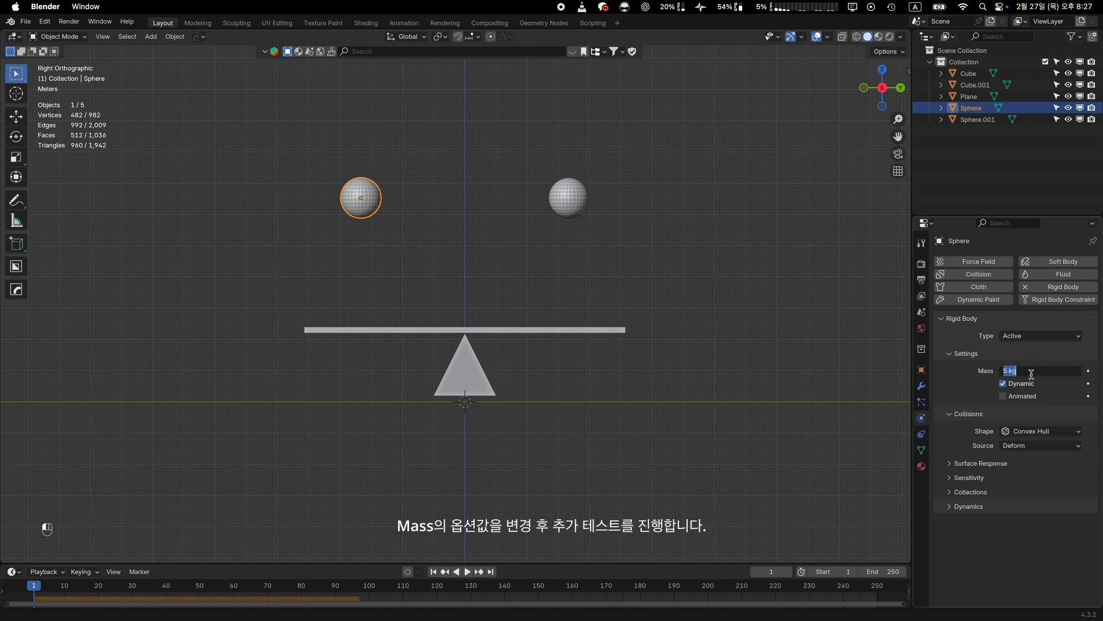
pyautogui.press('Return')
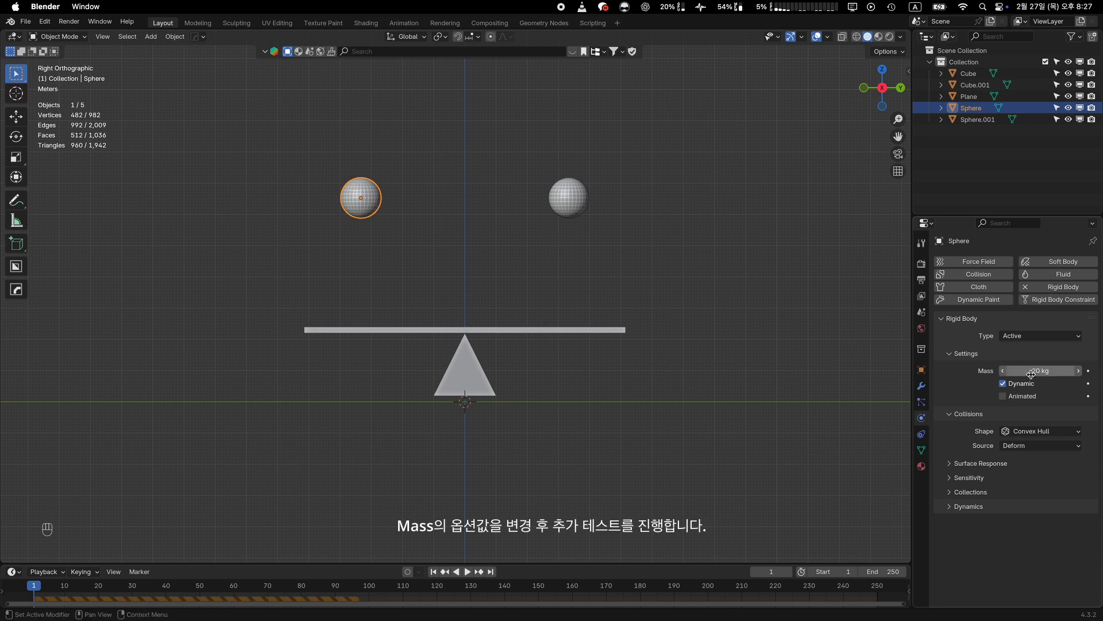
pyautogui.click(571, 207)
pyautogui.press('space')
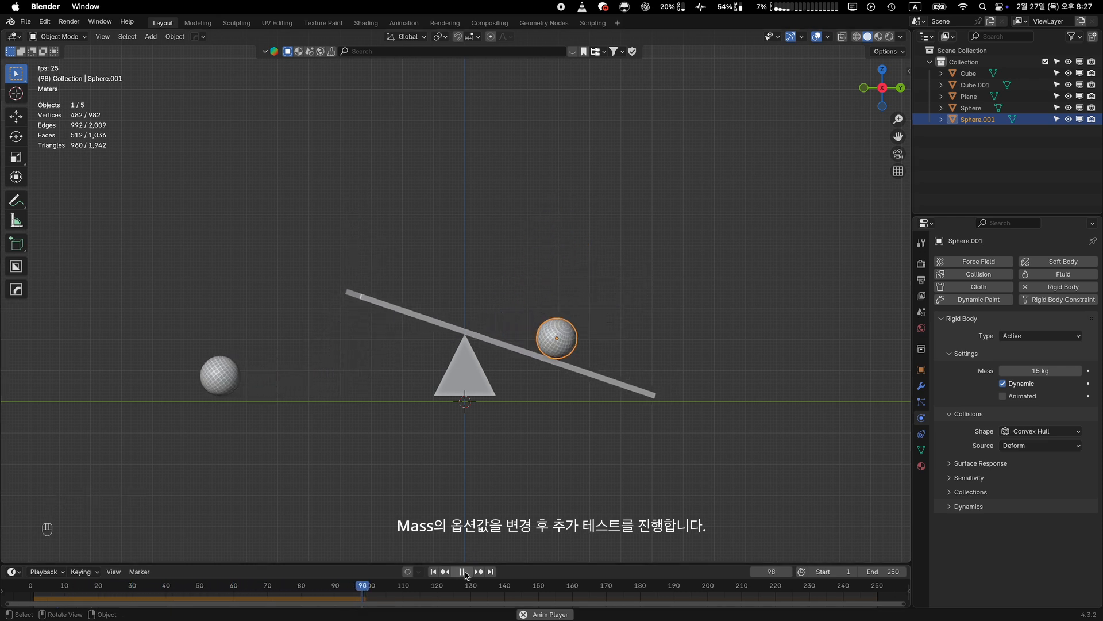
pyautogui.press('space')
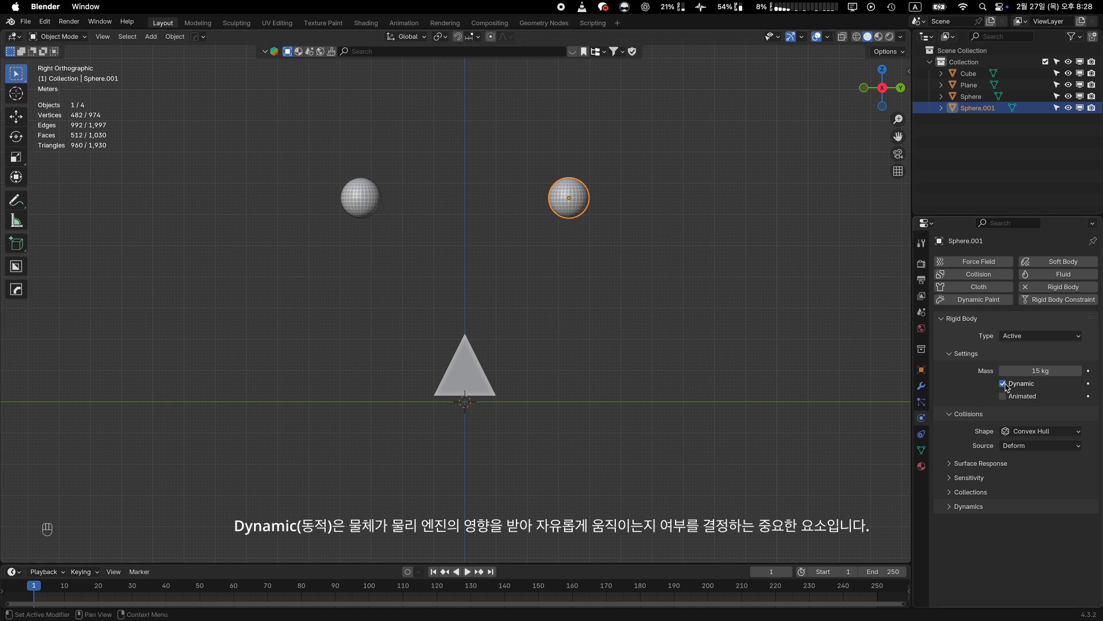
# Step: Preview the fall of both spheres with Dynamic enabled and leave the timeline at frame 10
pyautogui.click(64, 585)
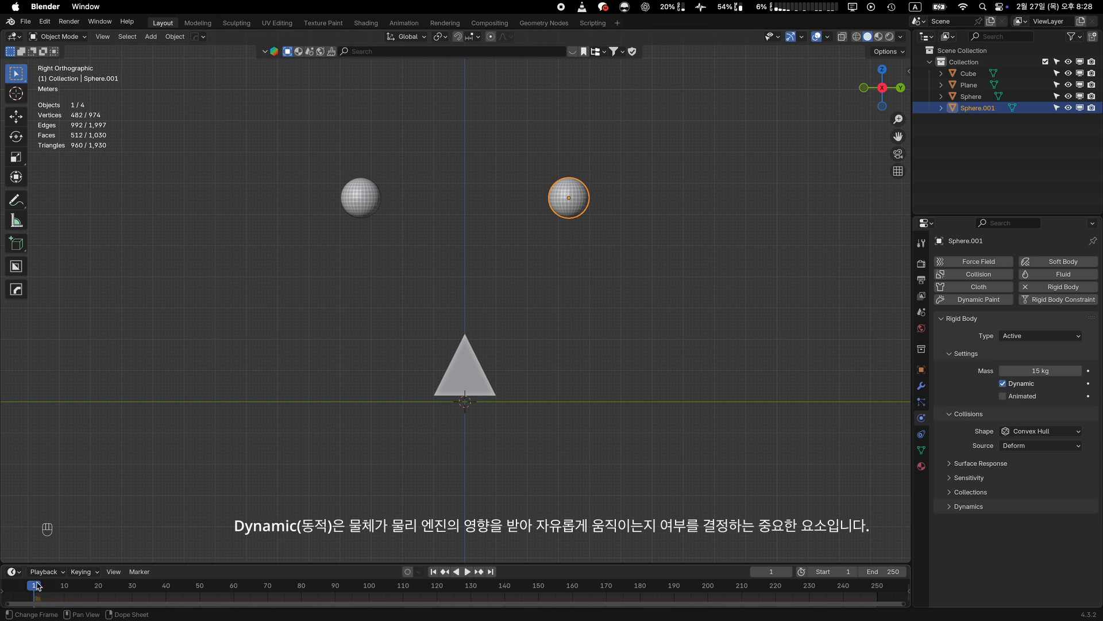
pyautogui.press('space')
pyautogui.press('space')
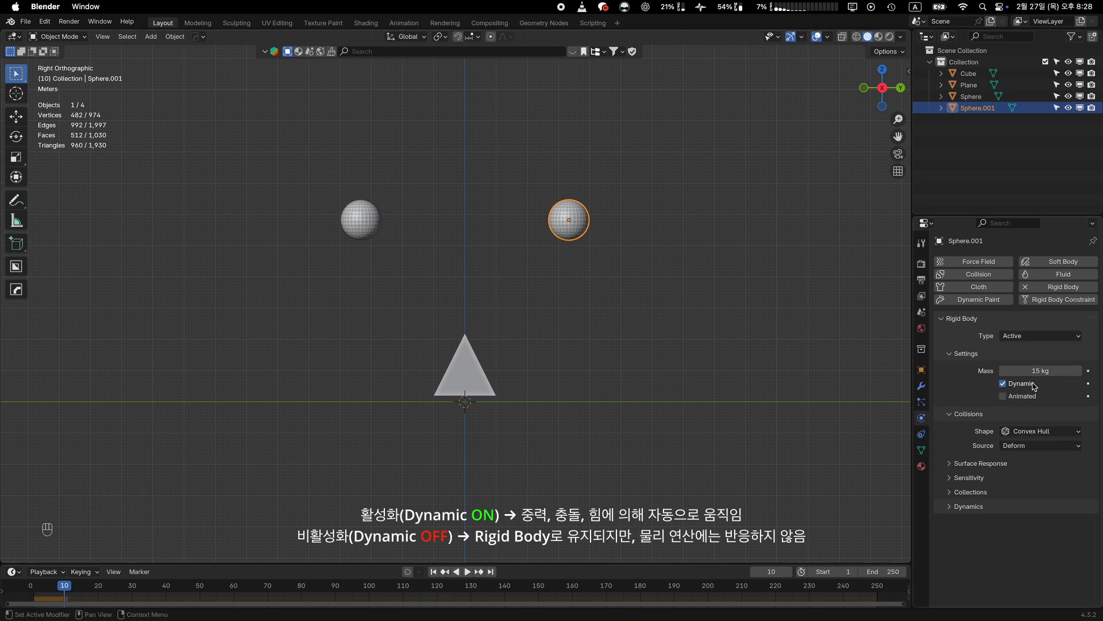
# Step: Try disabling Dynamic on Sphere.001, play the simulation from the first frame, and undo the change
pyautogui.click(1005, 384)
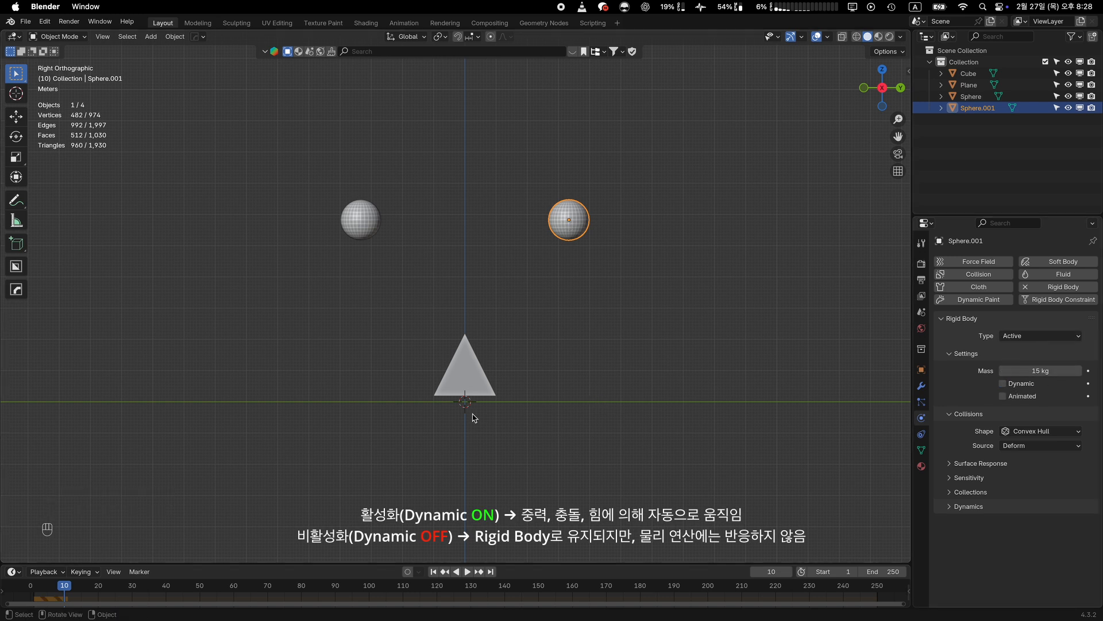
pyautogui.click(434, 571)
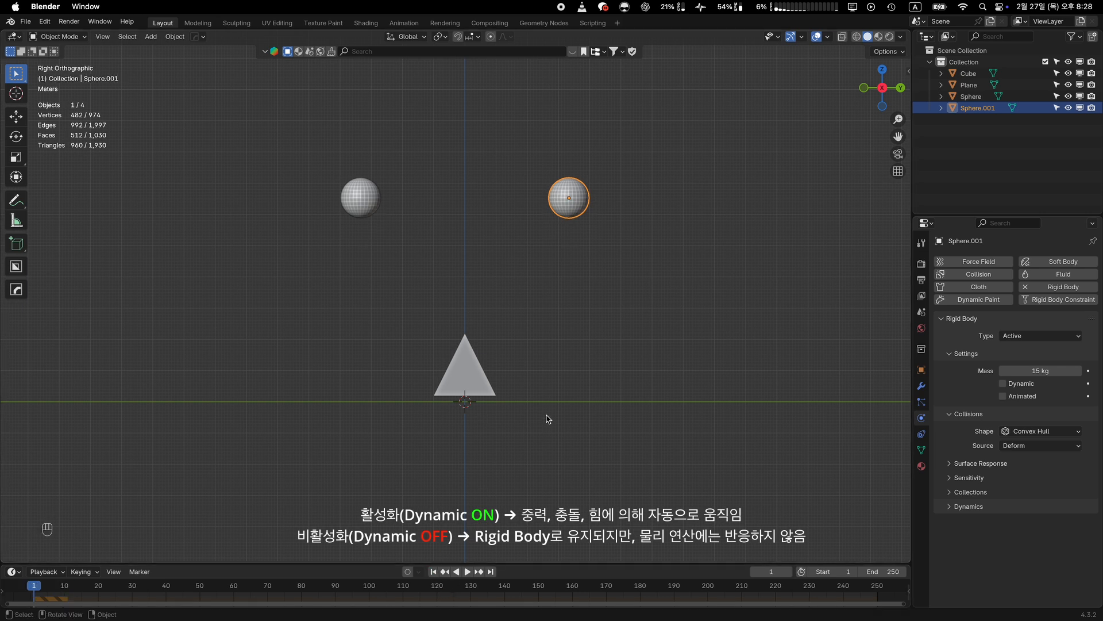
pyautogui.press('space')
pyautogui.press('space')
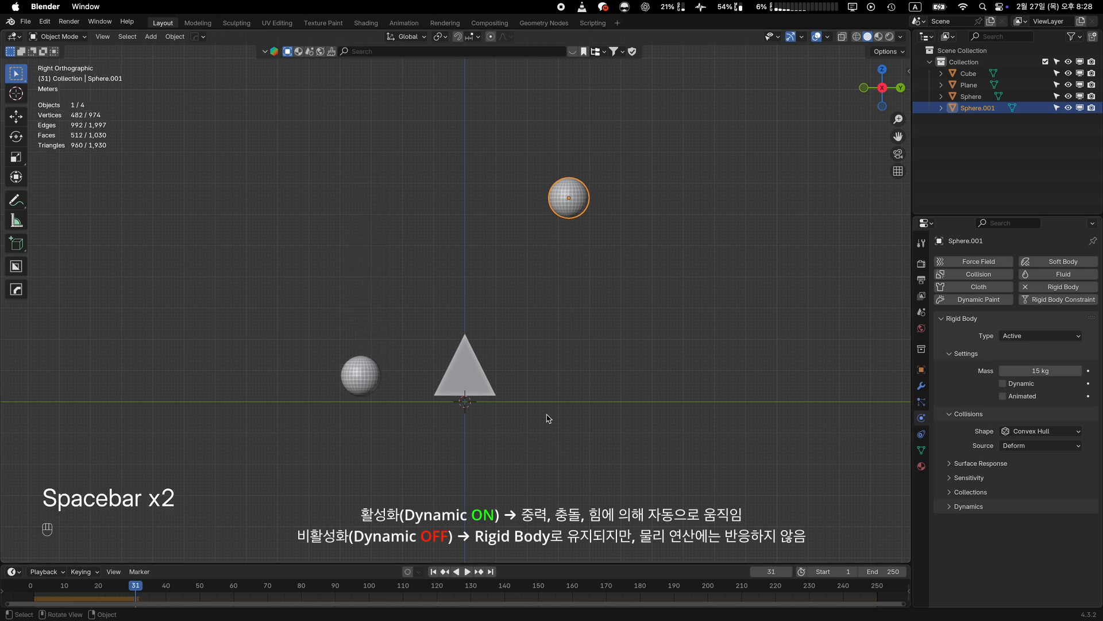
pyautogui.press('super+z')
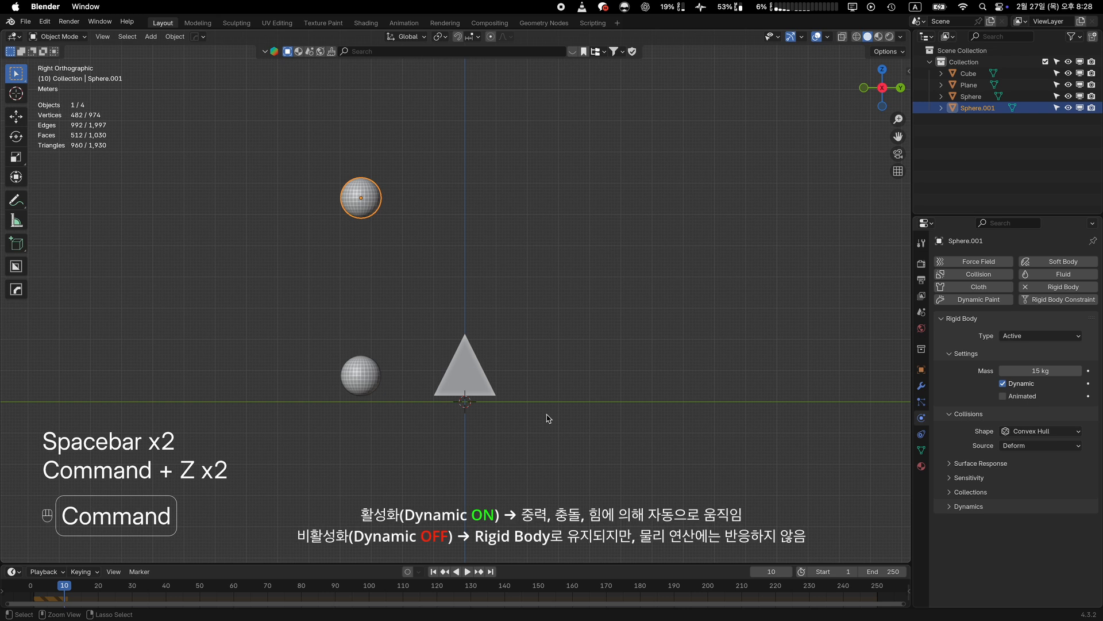
pyautogui.press('super+z')
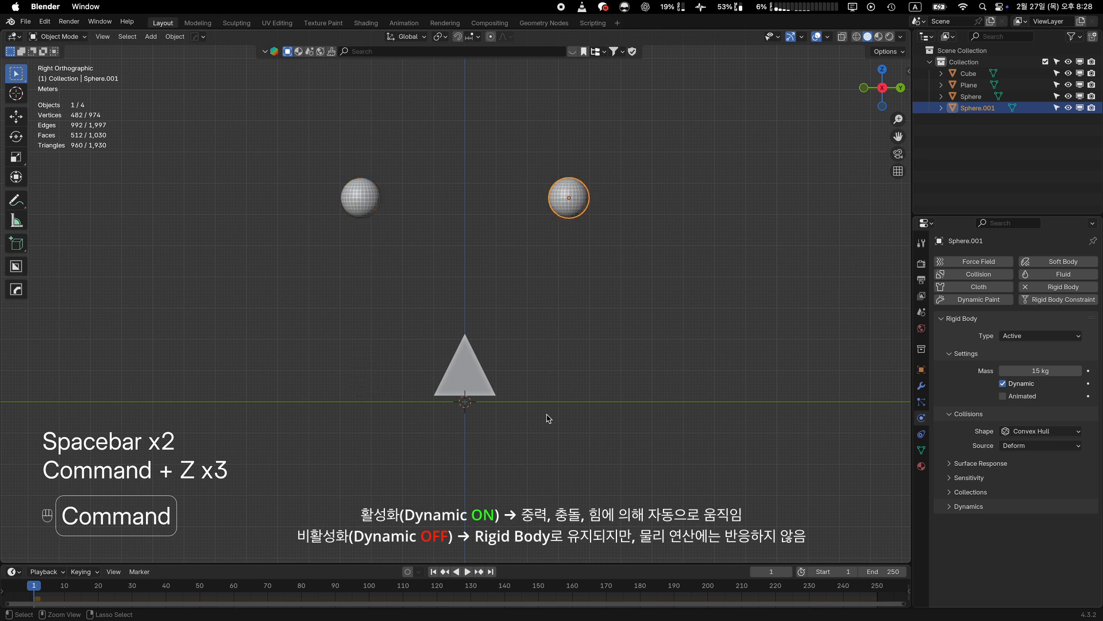
# Step: Compare the Rigid Body settings of the two spheres by selecting each in turn
pyautogui.click(370, 211)
pyautogui.click(583, 207)
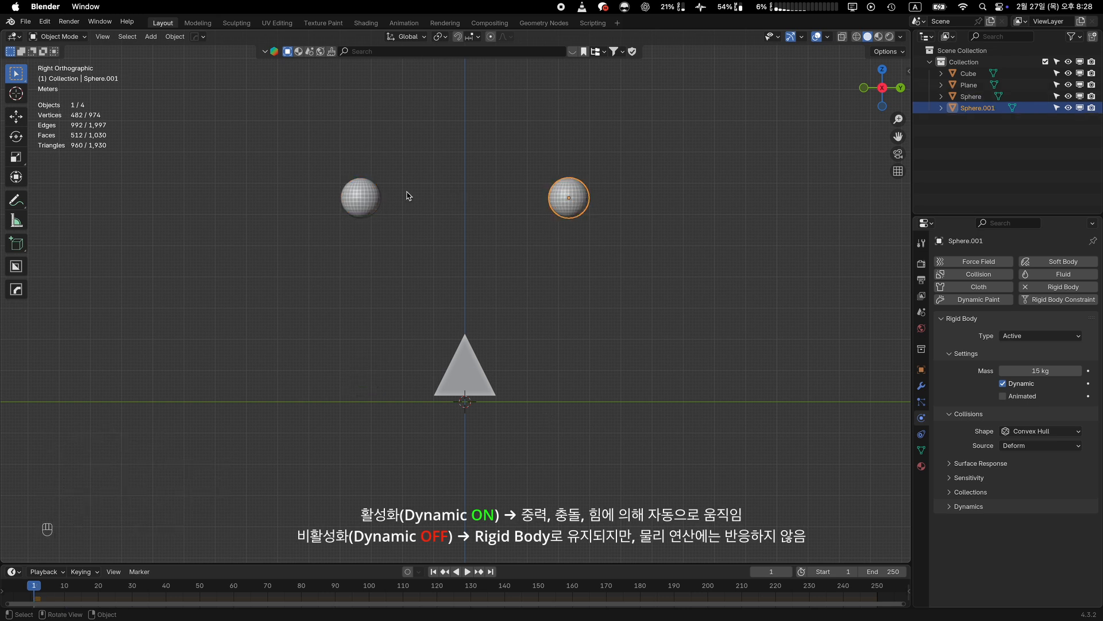
pyautogui.click(365, 197)
pyautogui.click(572, 207)
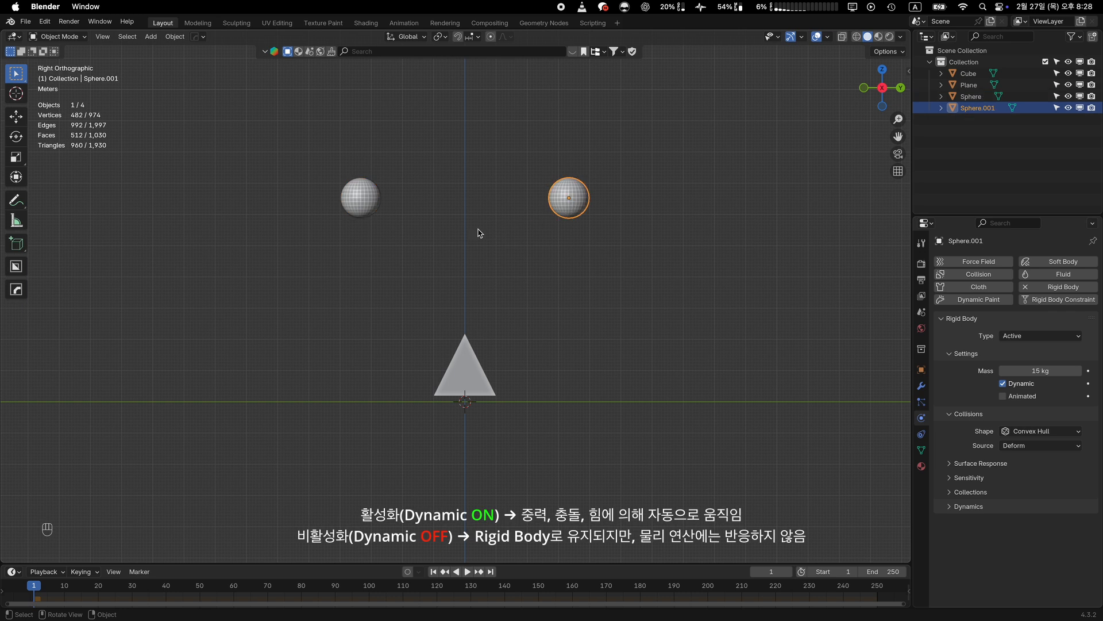
pyautogui.click(363, 207)
# Step: Disable Dynamic on Sphere.001, play the simulation, and return to the first frame
pyautogui.click(573, 204)
pyautogui.press('space')
pyautogui.press('space')
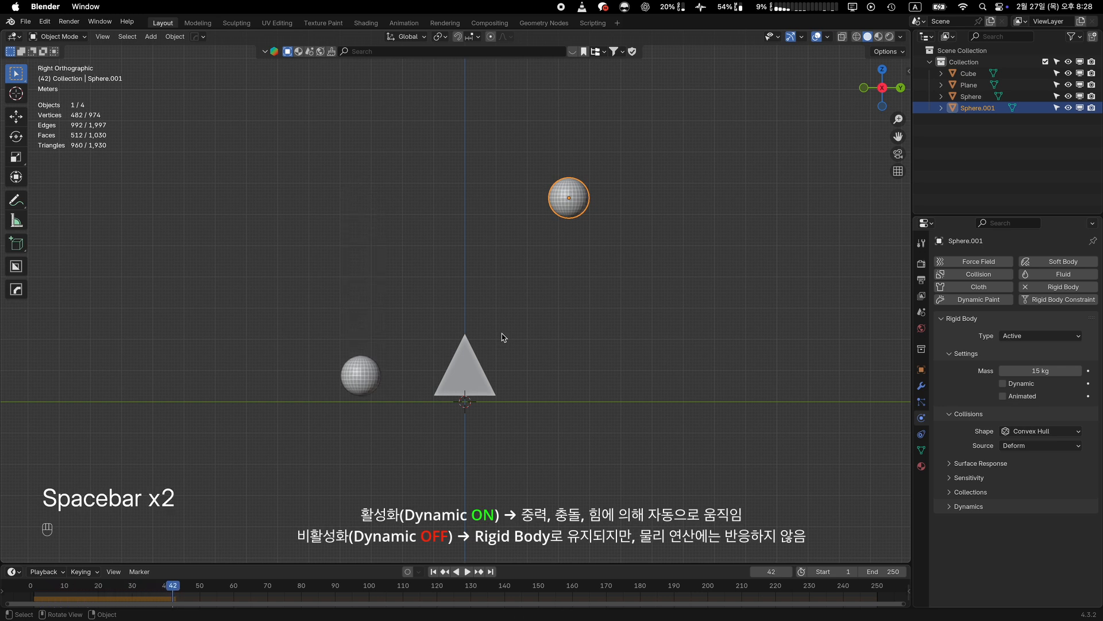
pyautogui.click(435, 571)
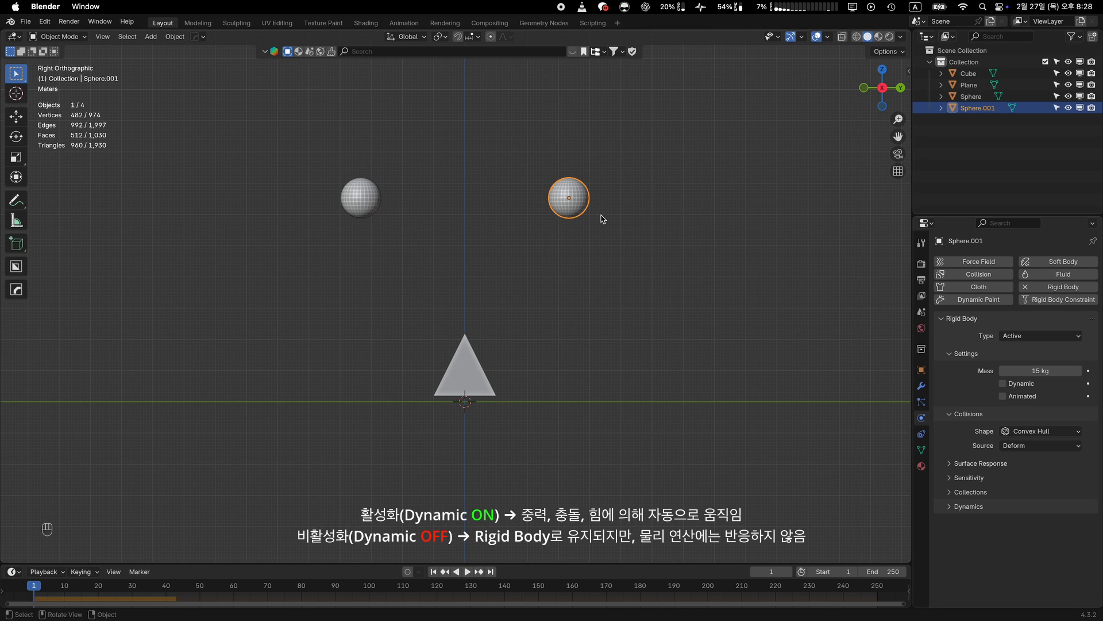
# Step: Re-enable Dynamic on Sphere.001 and preview the simulation
pyautogui.click(1002, 384)
pyautogui.click(67, 590)
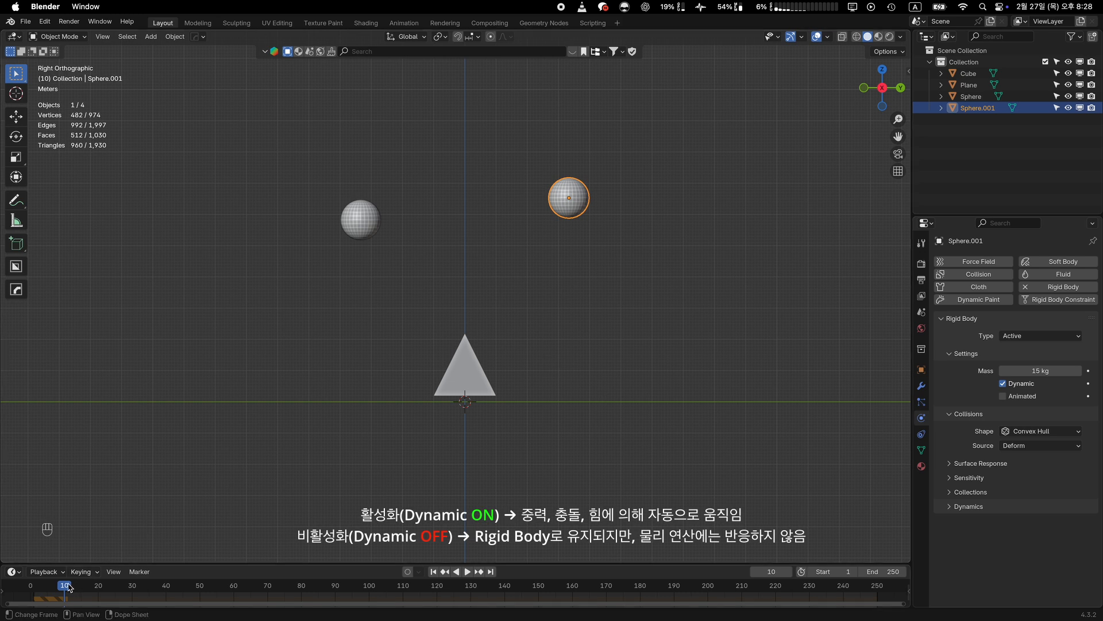
pyautogui.press('space')
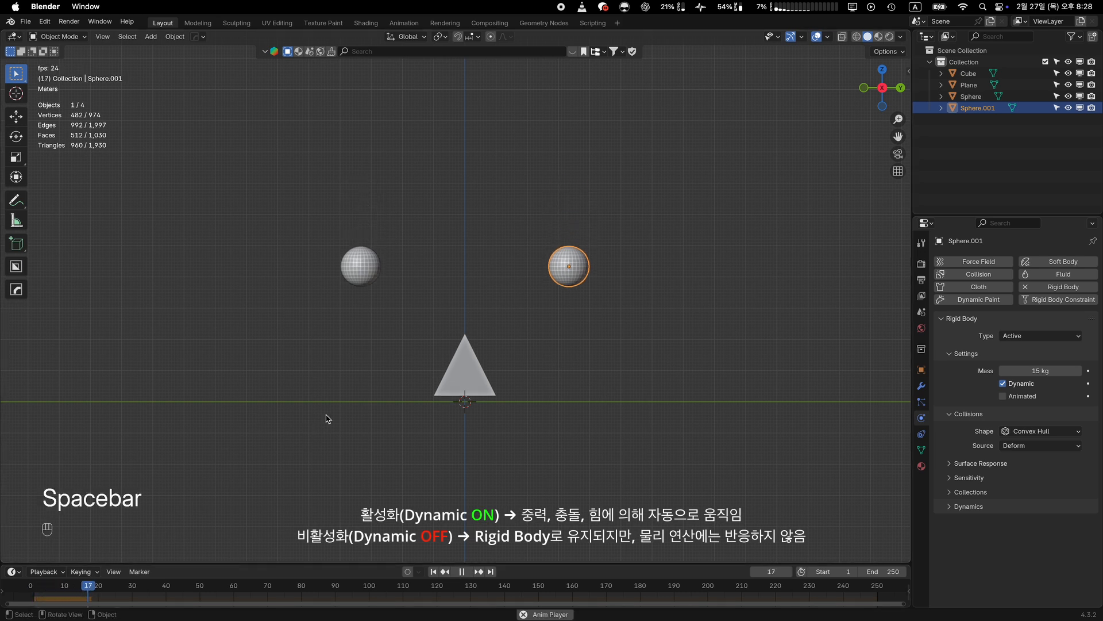
pyautogui.press('space')
# Step: Keyframe the enabled Dynamic option of Sphere.001 at frame 10 and advance the timeline to frame 20
pyautogui.click(64, 590)
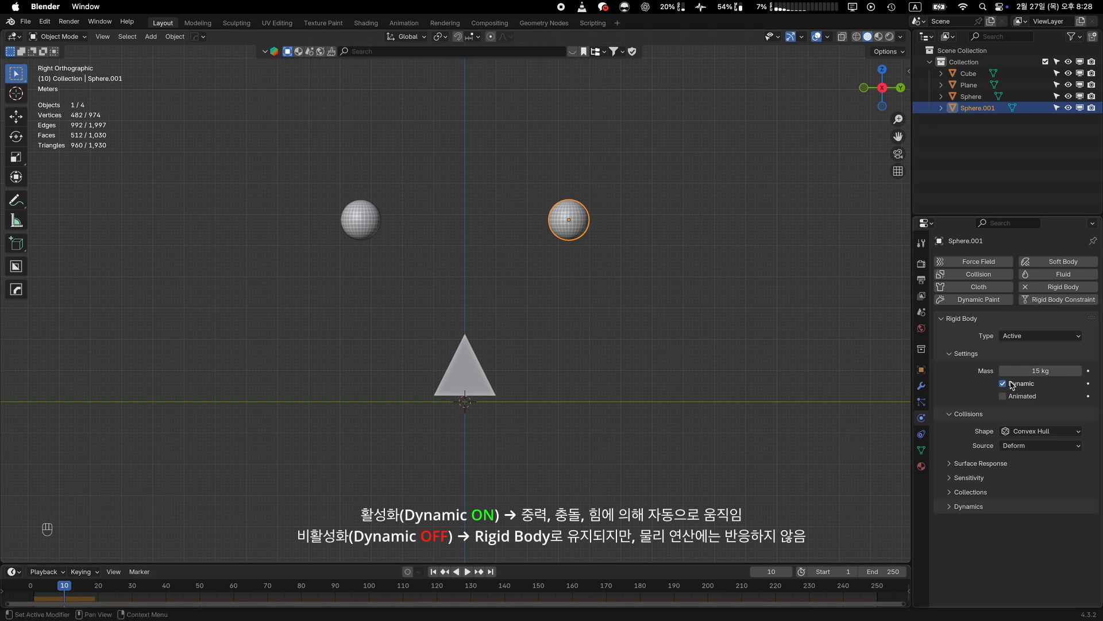
pyautogui.click(1088, 383)
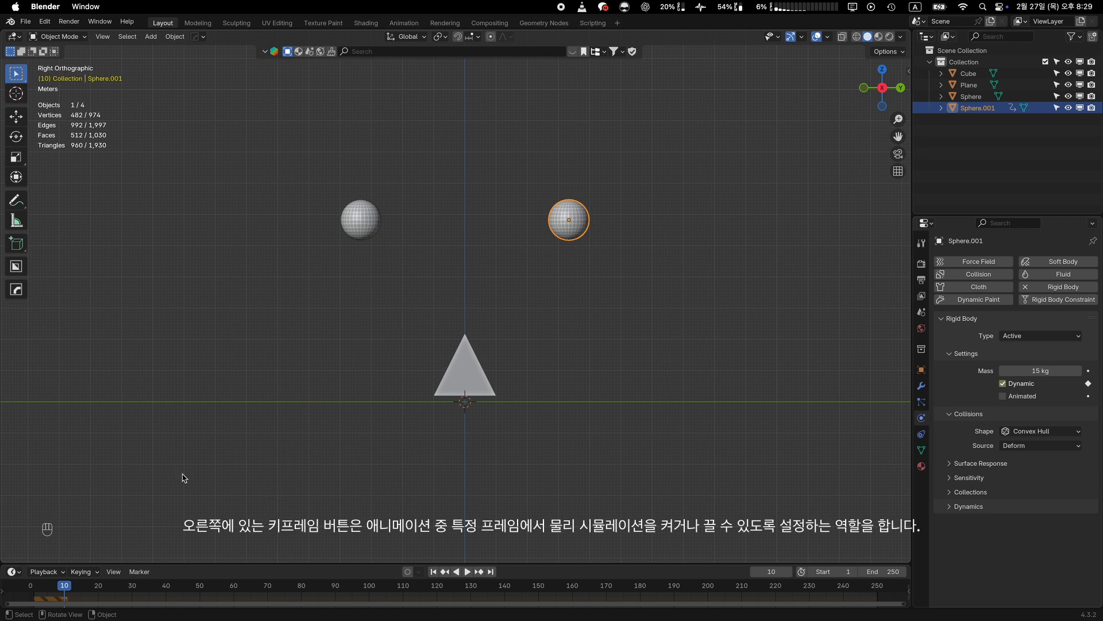
pyautogui.press('Right')
pyautogui.press('Right')
pyautogui.press('Right')
pyautogui.press('Right')
pyautogui.press('Right')
pyautogui.press('Right')
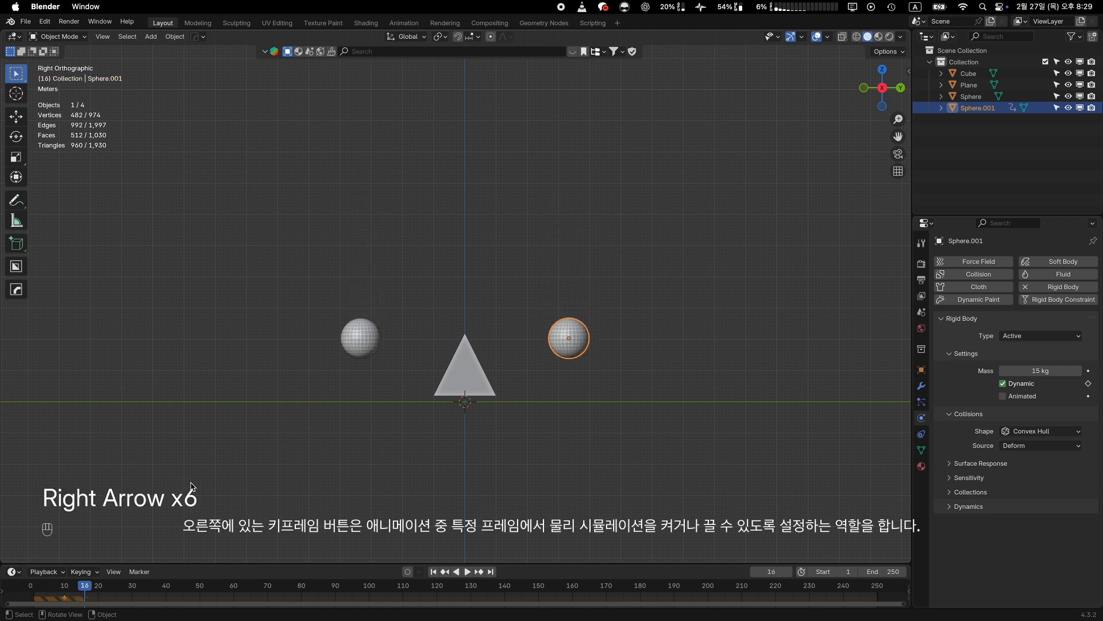
pyautogui.press('Right')
pyautogui.press('Right')
pyautogui.press('Right')
pyautogui.press('Right')
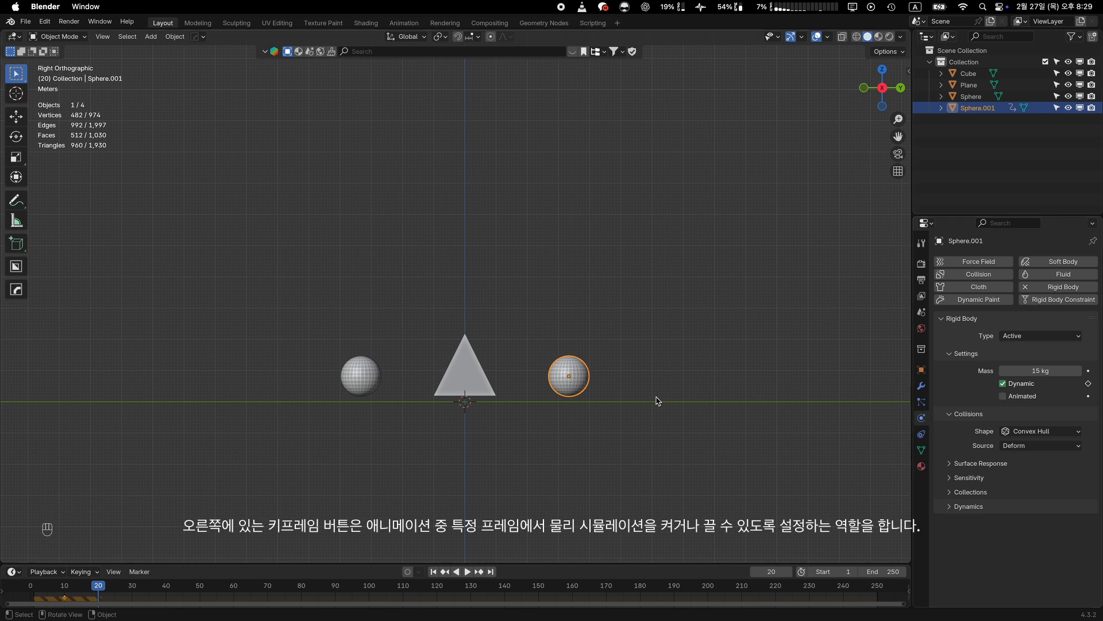
# Step: Keyframe the Dynamic option of Sphere.001 as disabled at frame 15 and return to the first frame
pyautogui.press('Left')
pyautogui.press('Left')
pyautogui.press('Left')
pyautogui.press('Left')
pyautogui.press('Left')
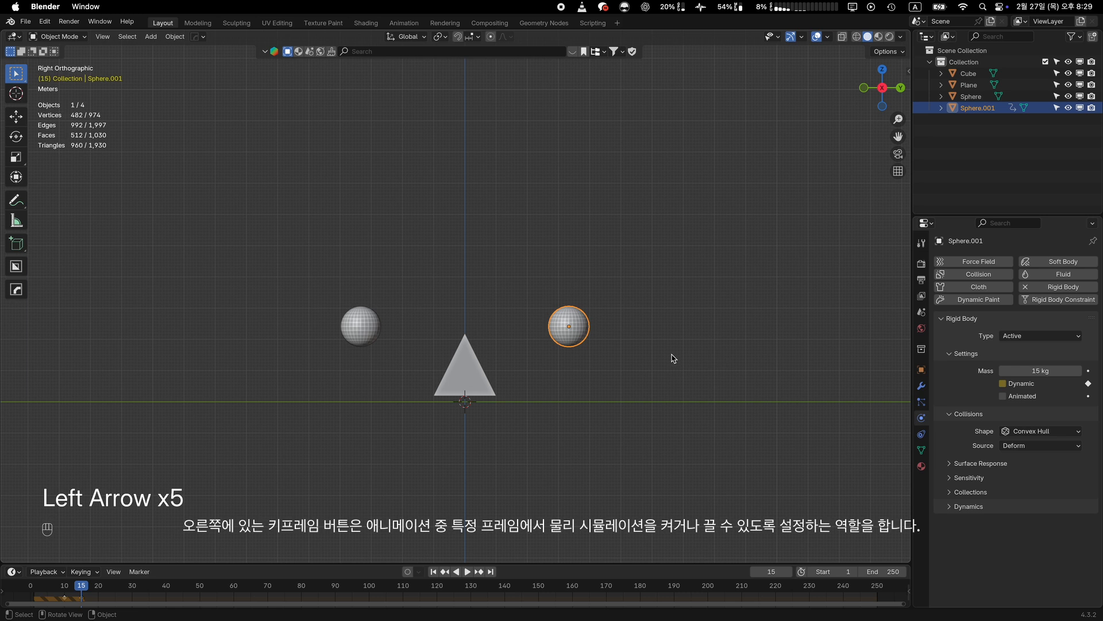
pyautogui.click(433, 572)
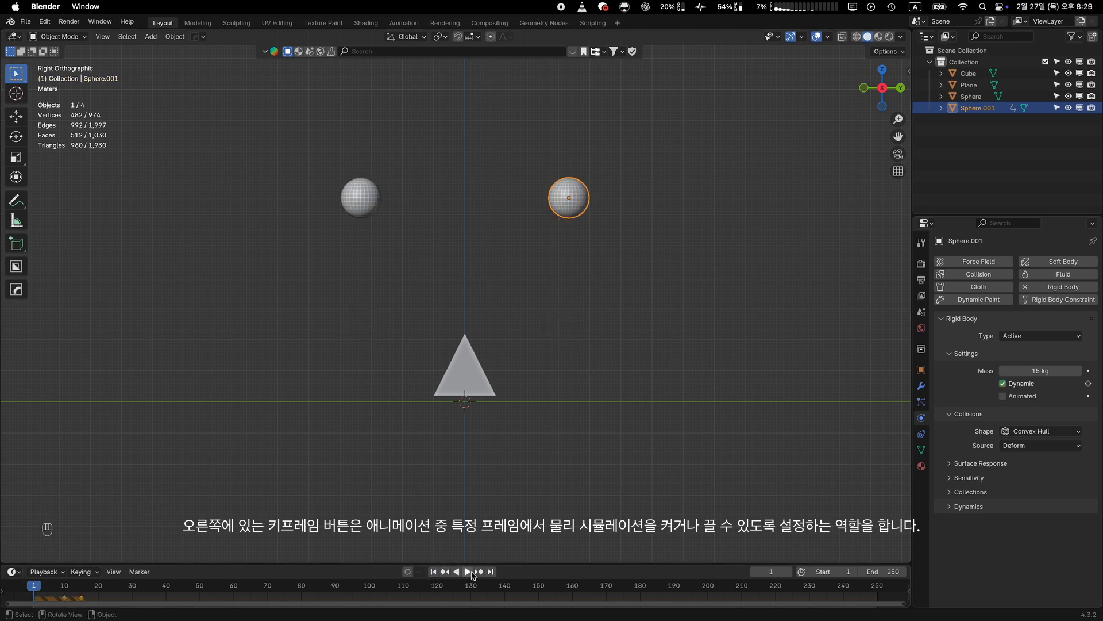
# Step: Play the simulation from the first frame, replay it, and scrub through the Dynamic keyframes to frame 15
pyautogui.click(469, 572)
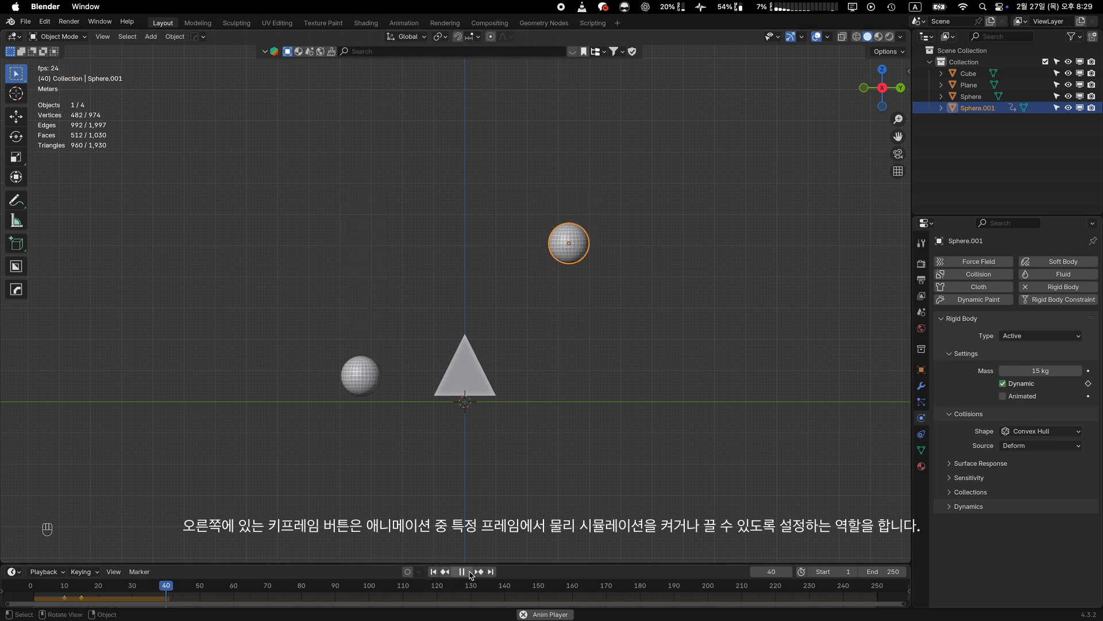
pyautogui.press('space')
pyautogui.click(435, 572)
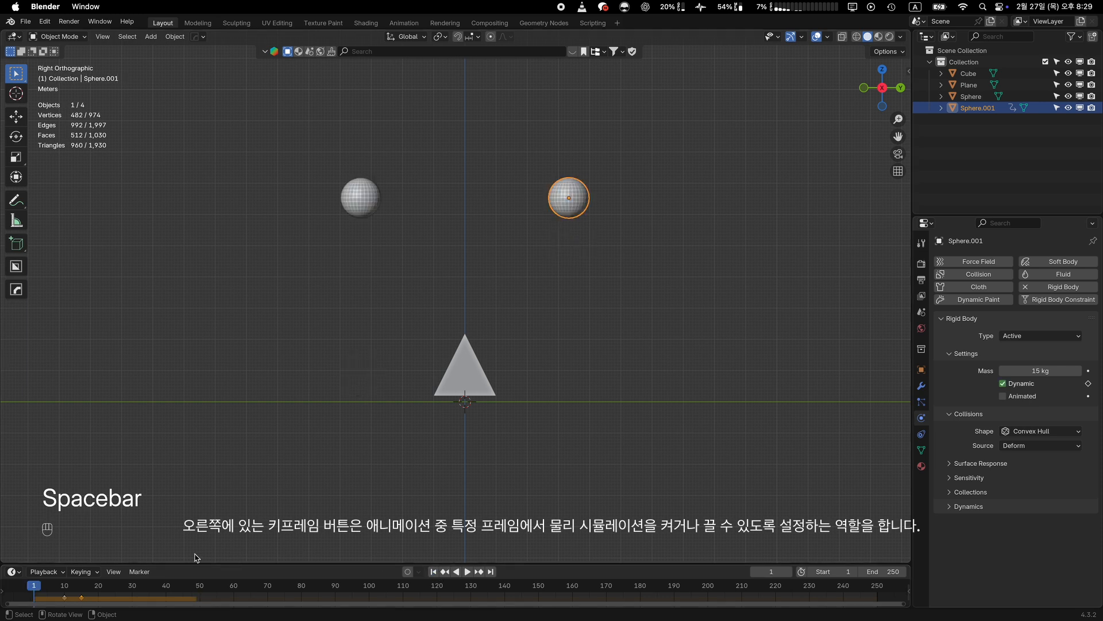
pyautogui.press('space')
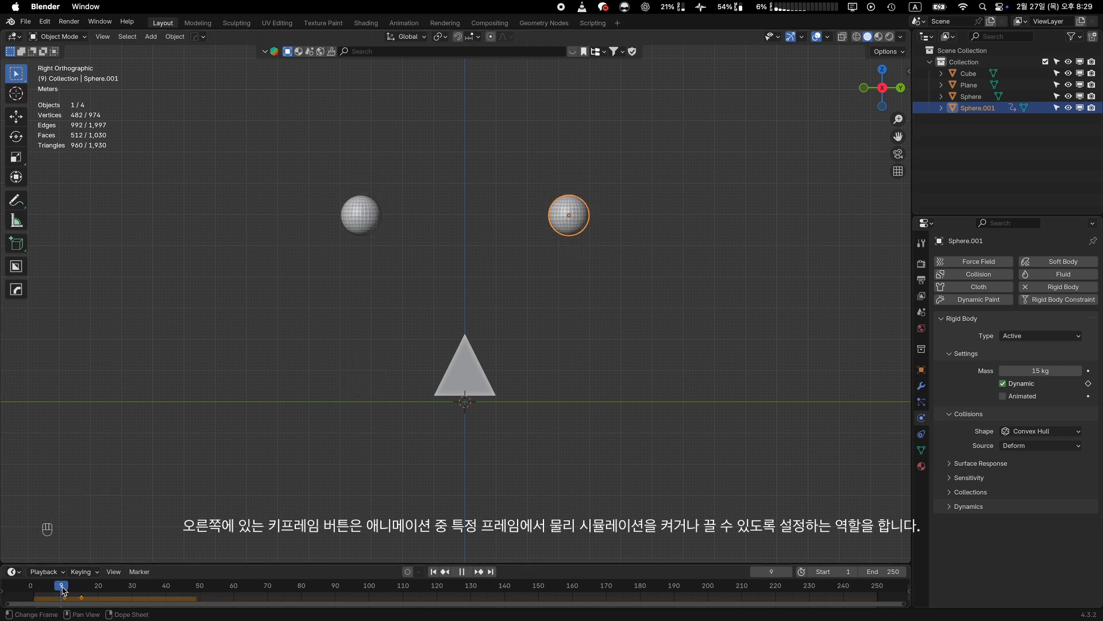
pyautogui.moveTo(80, 586); pyautogui.dragTo(81, 585)
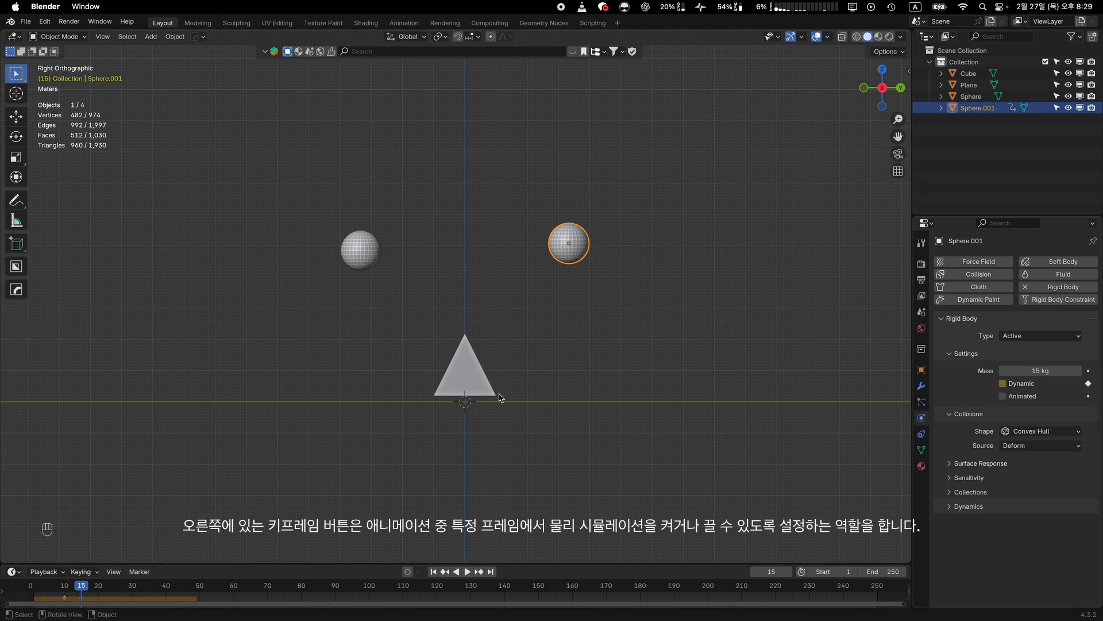
# Step: Keyframe the Dynamic option of Sphere.001 as enabled again at frame 20
pyautogui.press('Right')
pyautogui.press('Right')
pyautogui.press('Right')
pyautogui.press('Right')
pyautogui.press('Right')
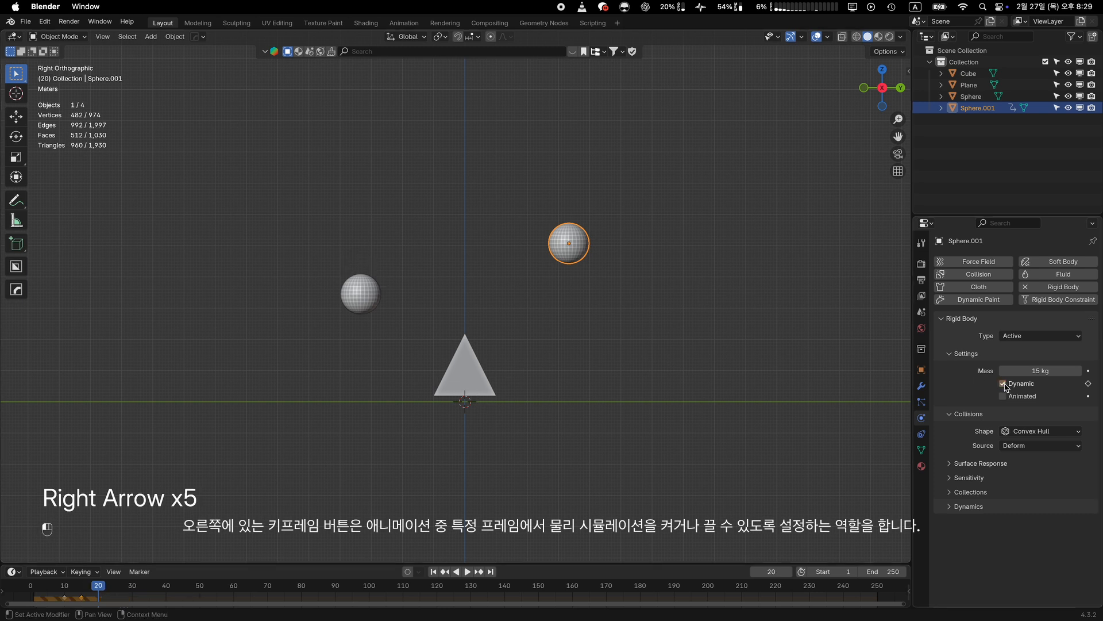
# Step: Preview the fall of Sphere.001 after frame 20, then replay the whole simulation from the first frame
pyautogui.press('Right')
pyautogui.press('Right')
pyautogui.press('Right')
pyautogui.press('Right')
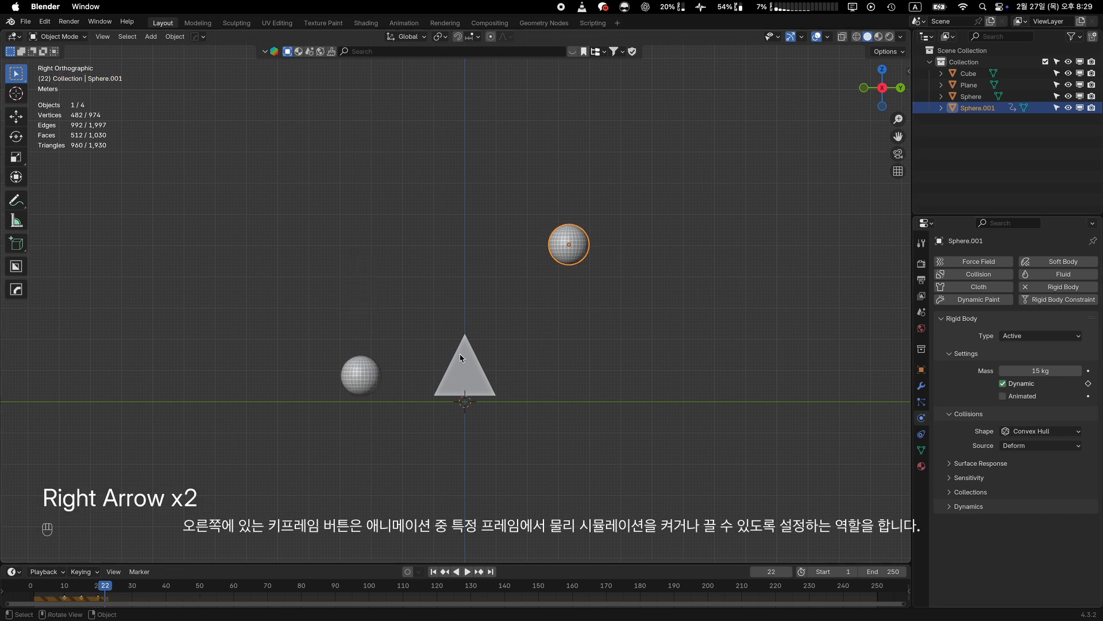
pyautogui.press('space')
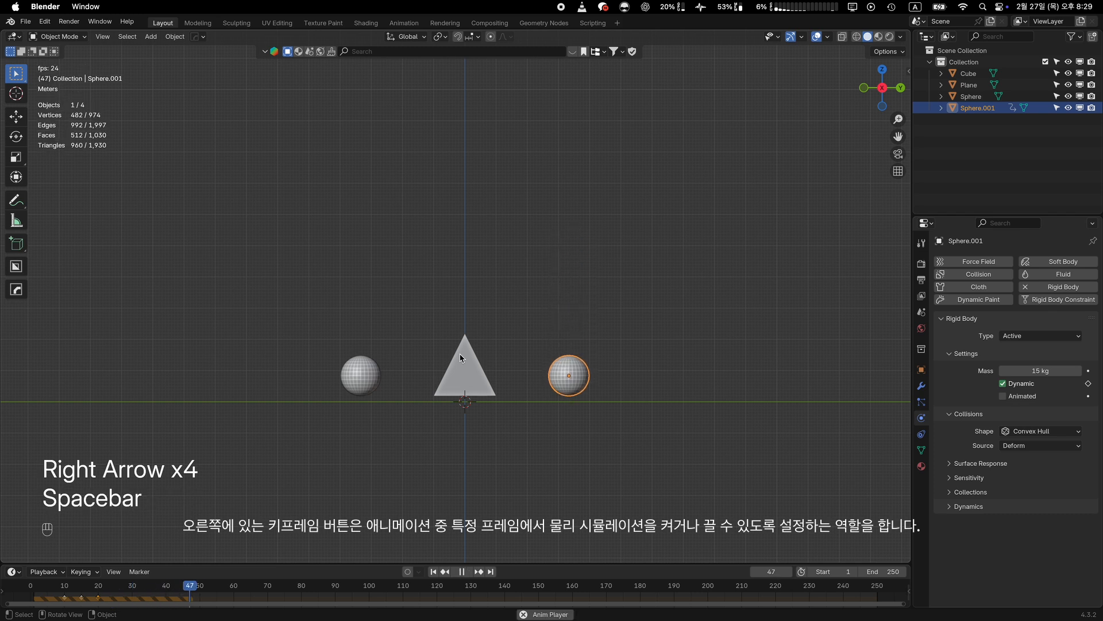
pyautogui.press('space')
pyautogui.click(432, 571)
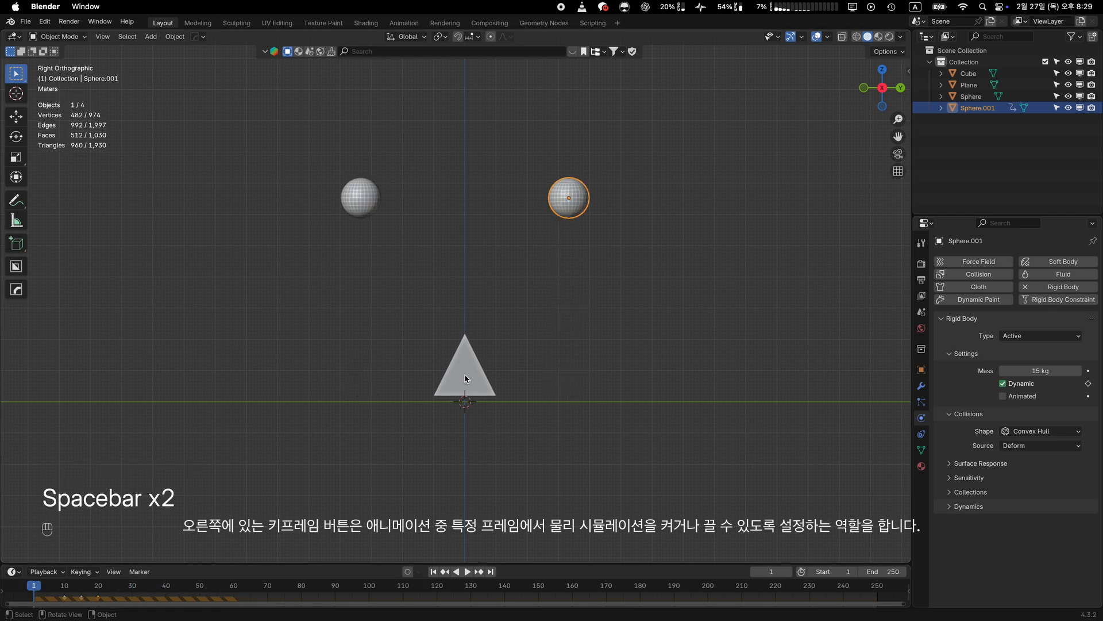
pyautogui.press('space')
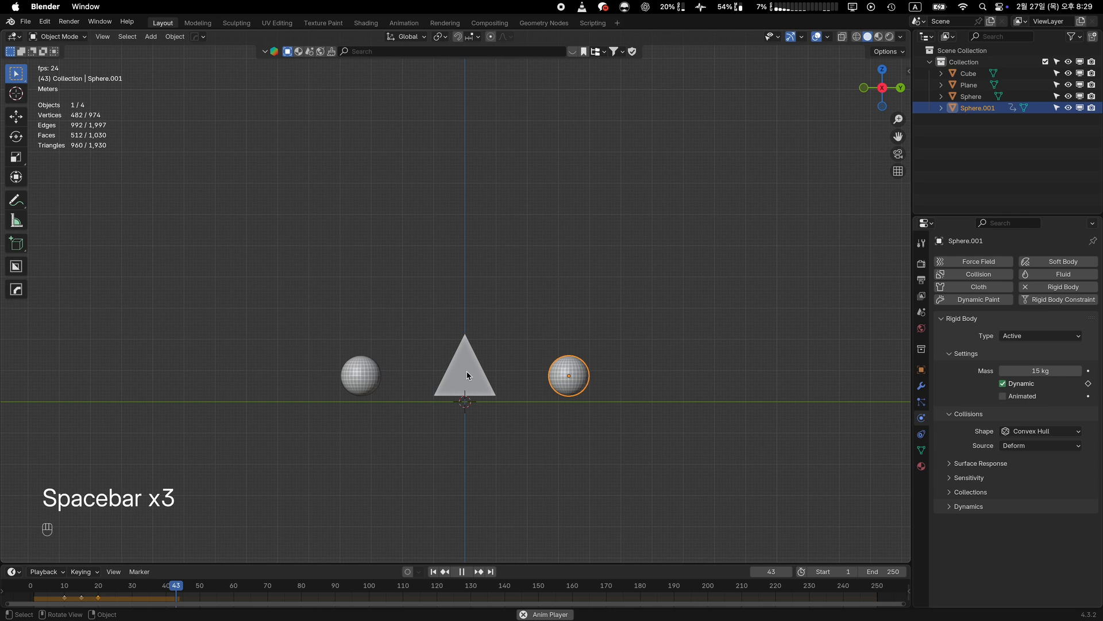
pyautogui.press('space')
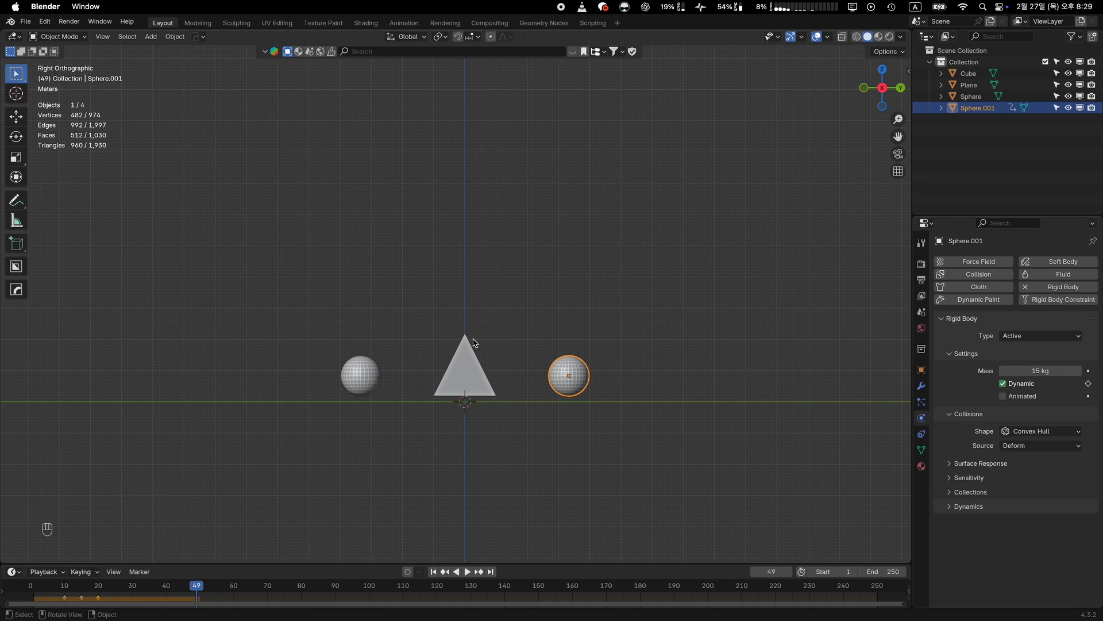
# Step: Delete the triangular Cube and the Sphere without keyframes, keeping Sphere.001 and the plane
pyautogui.keyDown('shift'); pyautogui.scroll(1, 478, 338); pyautogui.keyUp('shift')
pyautogui.scroll(3, 478, 338)
pyautogui.scroll(-2, 479, 338)
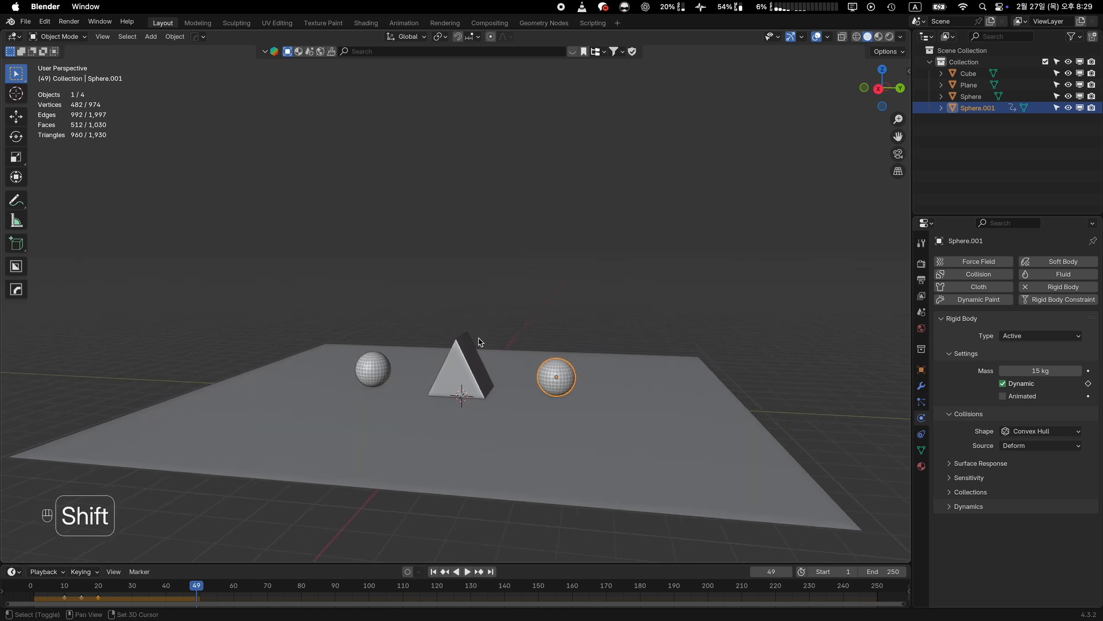
pyautogui.keyDown('shift'); pyautogui.scroll(1, 479, 337); pyautogui.keyUp('shift')
pyautogui.keyDown('shift'); pyautogui.keyDown('super'); pyautogui.scroll(2, 479, 338); pyautogui.keyUp('super'); pyautogui.keyUp('shift')
pyautogui.keyDown('shift'); pyautogui.scroll(-2, 479, 338); pyautogui.keyUp('shift')
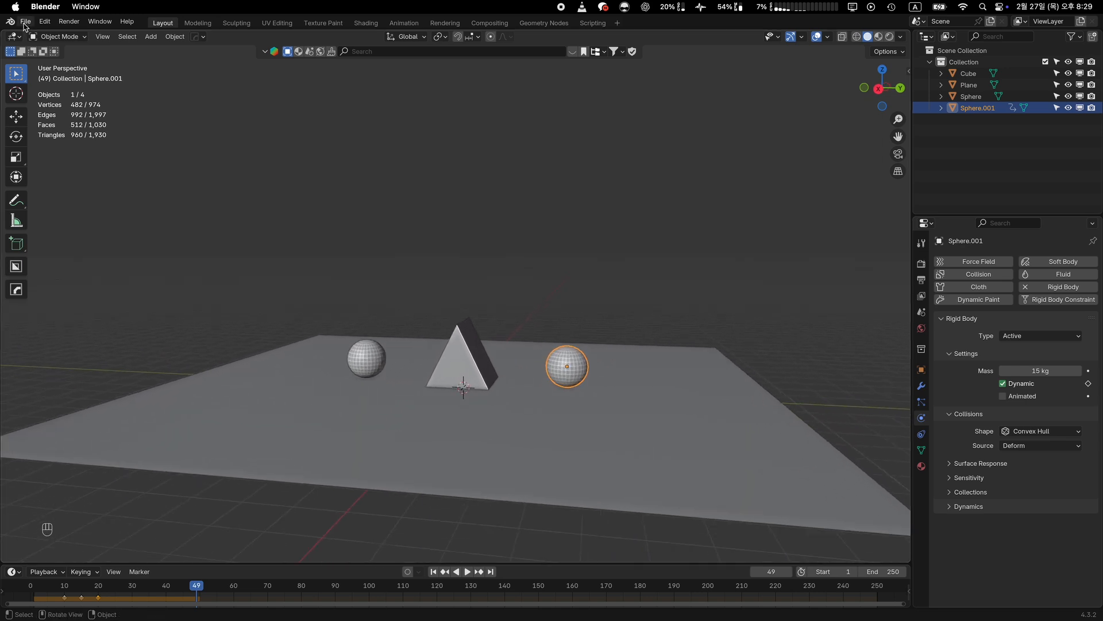
pyautogui.click(480, 374)
pyautogui.press('x')
pyautogui.click(367, 357)
pyautogui.press('x')
# Step: Add a cube, move it along Y to the plane's far edge, and raise it along Z onto the ground
pyautogui.hotkey('shift', 'a')
pyautogui.click(403, 377)
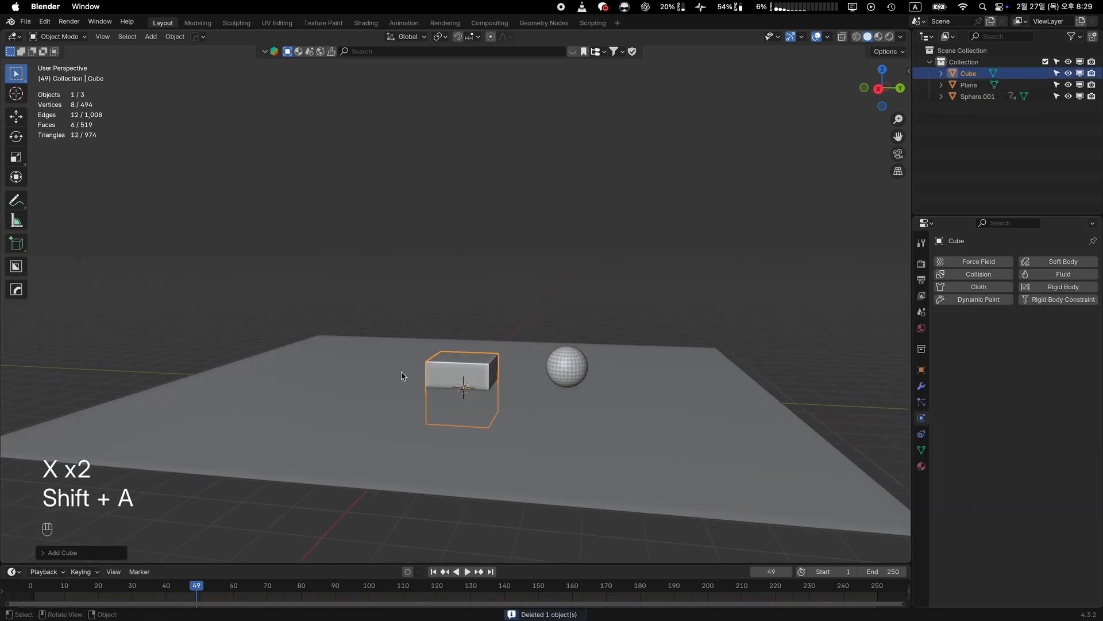
pyautogui.press('g')
pyautogui.press('y')
pyautogui.click(369, 385)
pyautogui.press('`')
pyautogui.click(438, 386)
pyautogui.press('g')
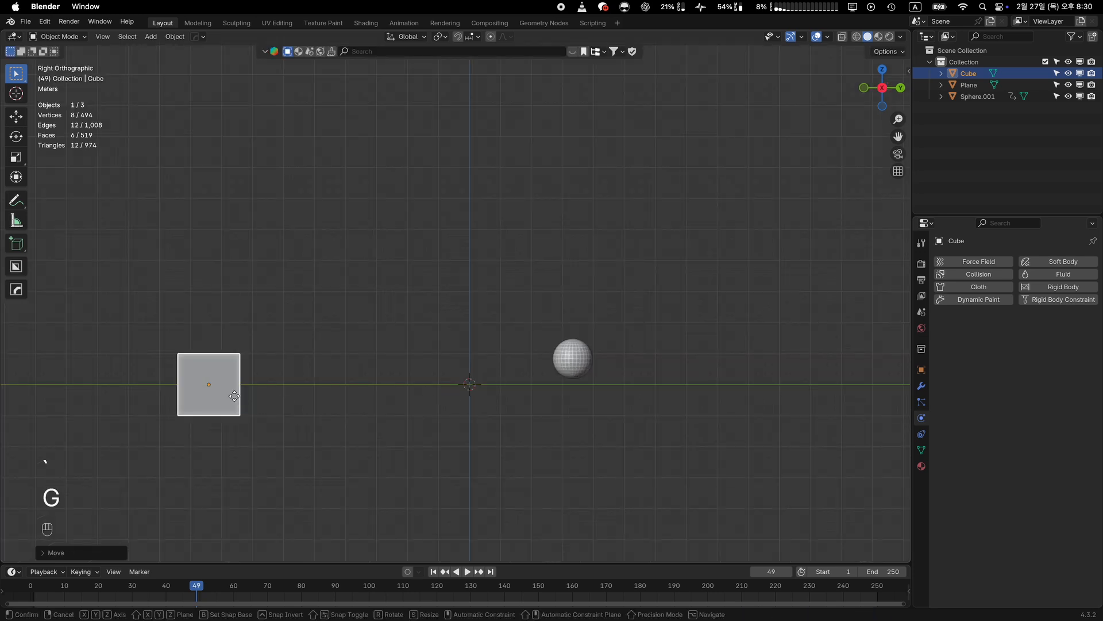
pyautogui.press('z')
pyautogui.click(251, 370)
# Step: Stretch the cube along X so it spans the plane's edge
pyautogui.hscroll(3, 256, 373)
pyautogui.press('s')
pyautogui.press('x')
pyautogui.click(485, 345)
pyautogui.keyDown('shift'); pyautogui.hscroll(-3, 437, 341); pyautogui.keyUp('shift')
# Step: Raise the cube's top face along Z to form a tall wall
pyautogui.press('Tab')
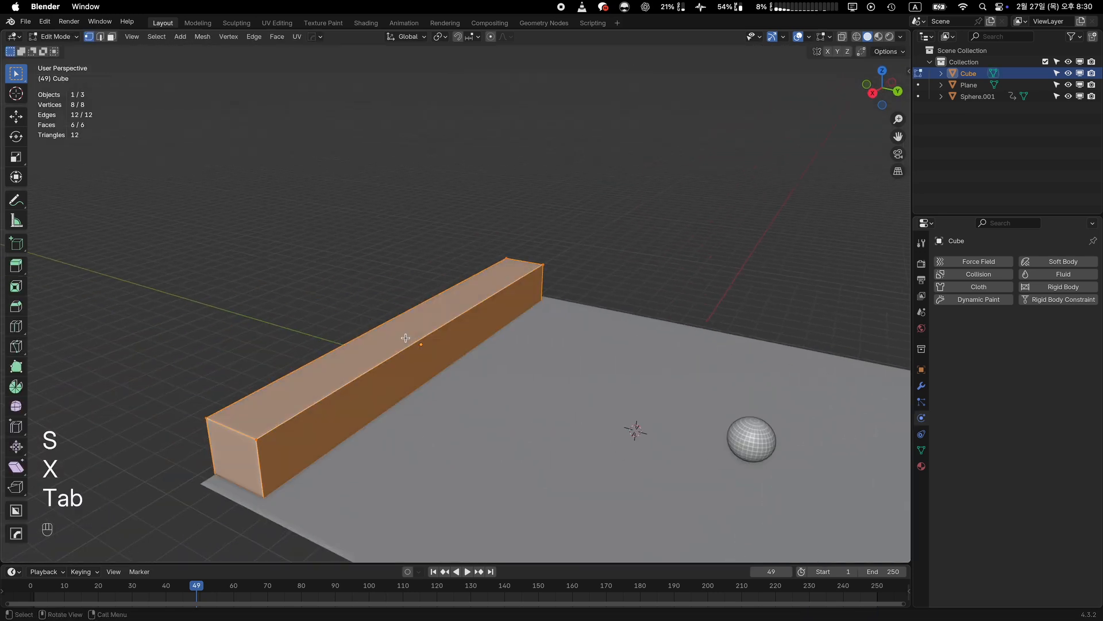
pyautogui.press('3')
pyautogui.click(402, 328)
pyautogui.press('g')
pyautogui.press('z')
pyautogui.click(406, 121)
# Step: Thin the wall by scaling it along Y and apply its transform
pyautogui.press('Tab')
pyautogui.press('s')
pyautogui.press('y')
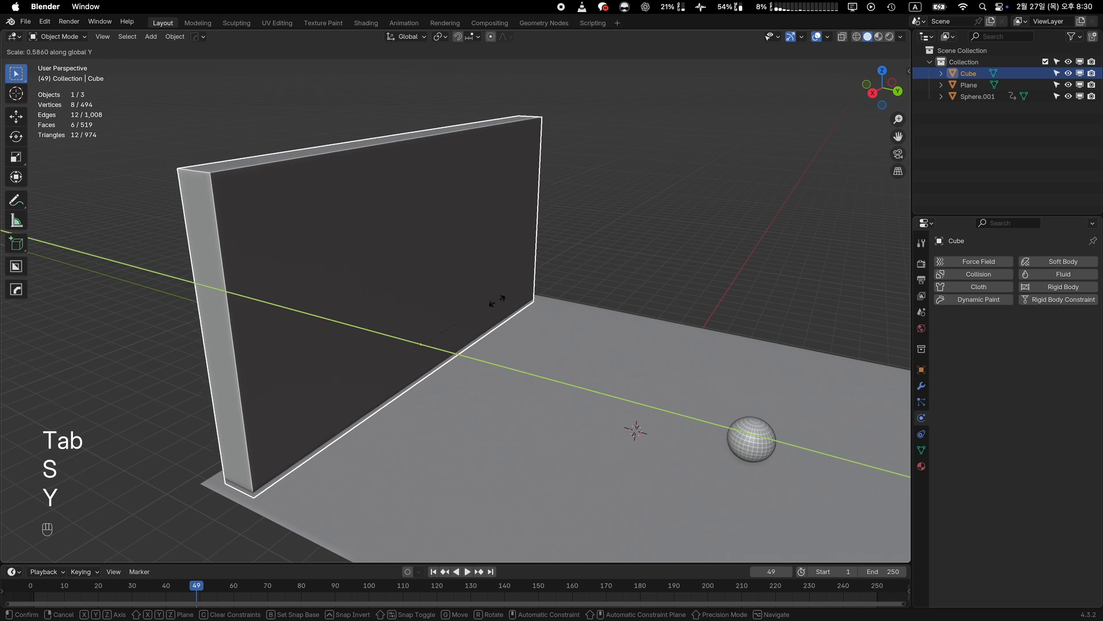
pyautogui.click(415, 322)
pyautogui.hotkey('ctrl', 'a')
pyautogui.click(420, 340)
# Step: Add a Rigid Body to the wall and set its type to Passive
pyautogui.click(1062, 287)
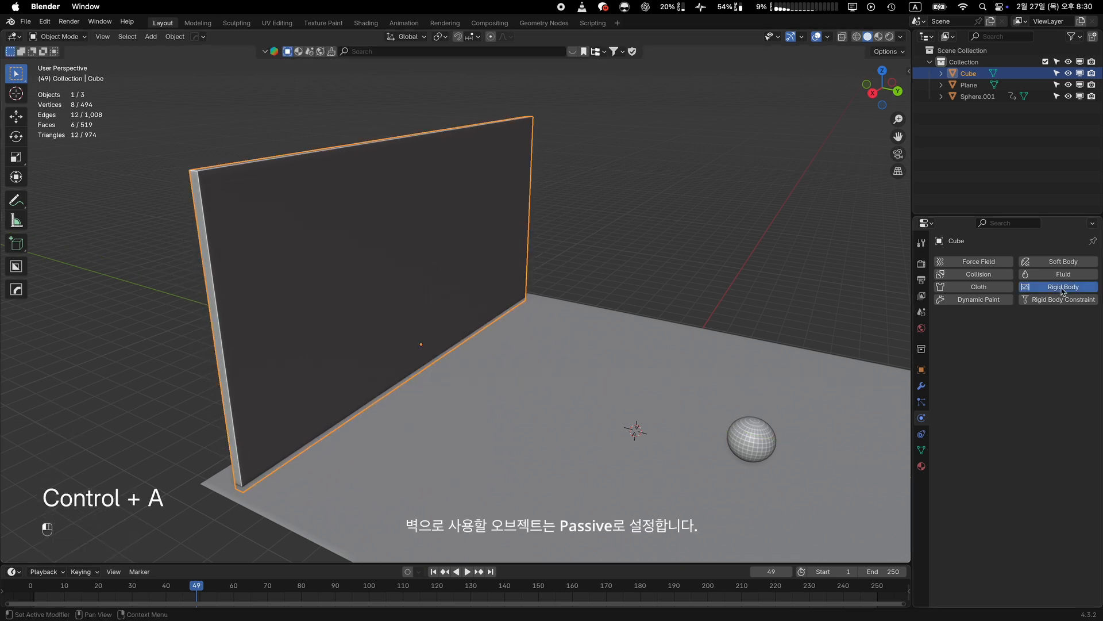
pyautogui.click(1024, 337)
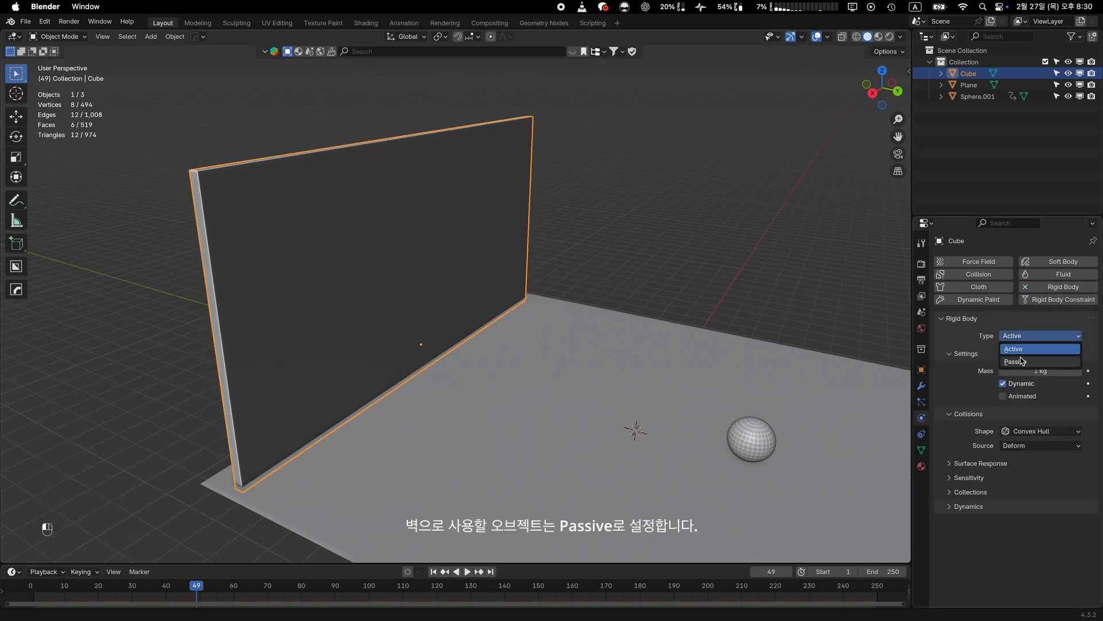
pyautogui.click(1024, 361)
pyautogui.scroll(-3, 564, 365)
pyautogui.keyDown('shift'); pyautogui.moveTo(596, 426); pyautogui.dragTo(566, 364, button='middle'); pyautogui.keyUp('shift')
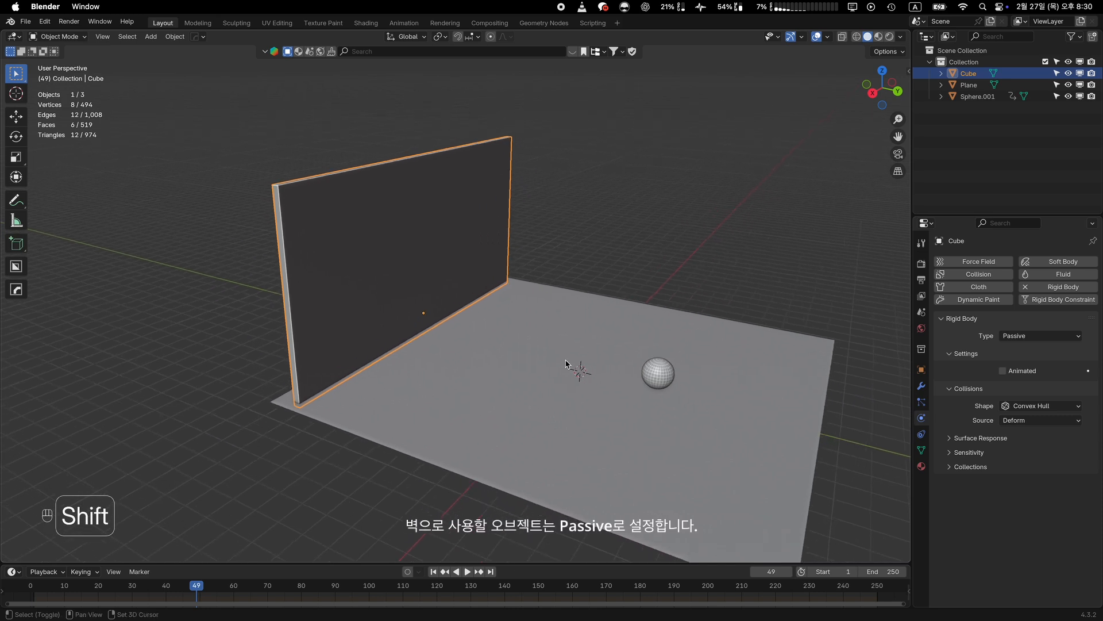
# Step: Enable Animated on Sphere.001, move it above ground well away from the wall, and switch to the right view
pyautogui.click(664, 363)
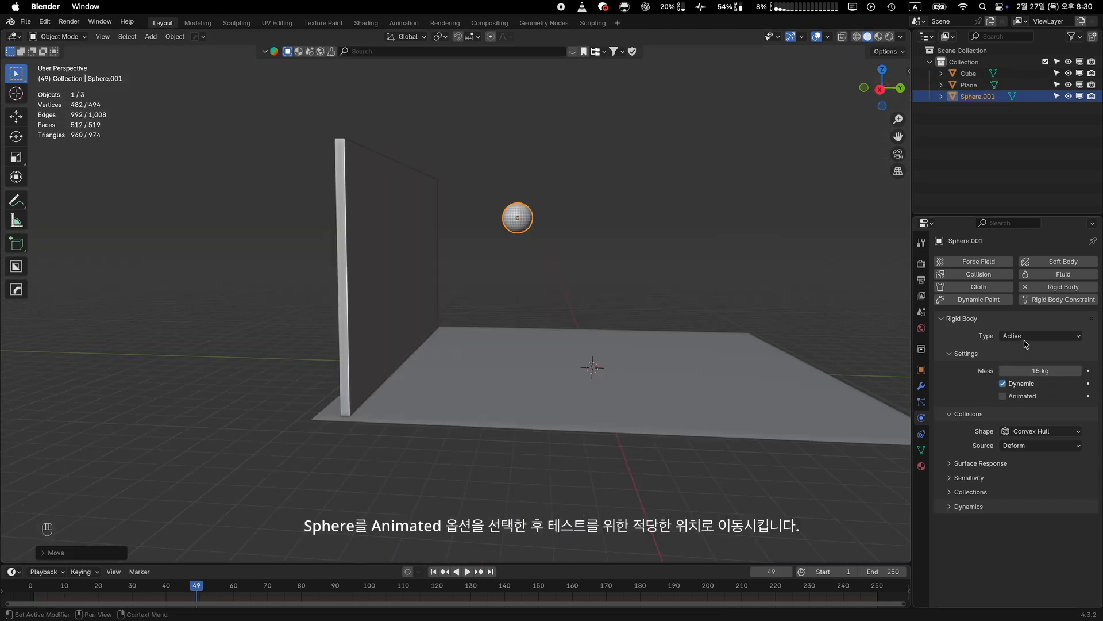
pyautogui.click(1003, 397)
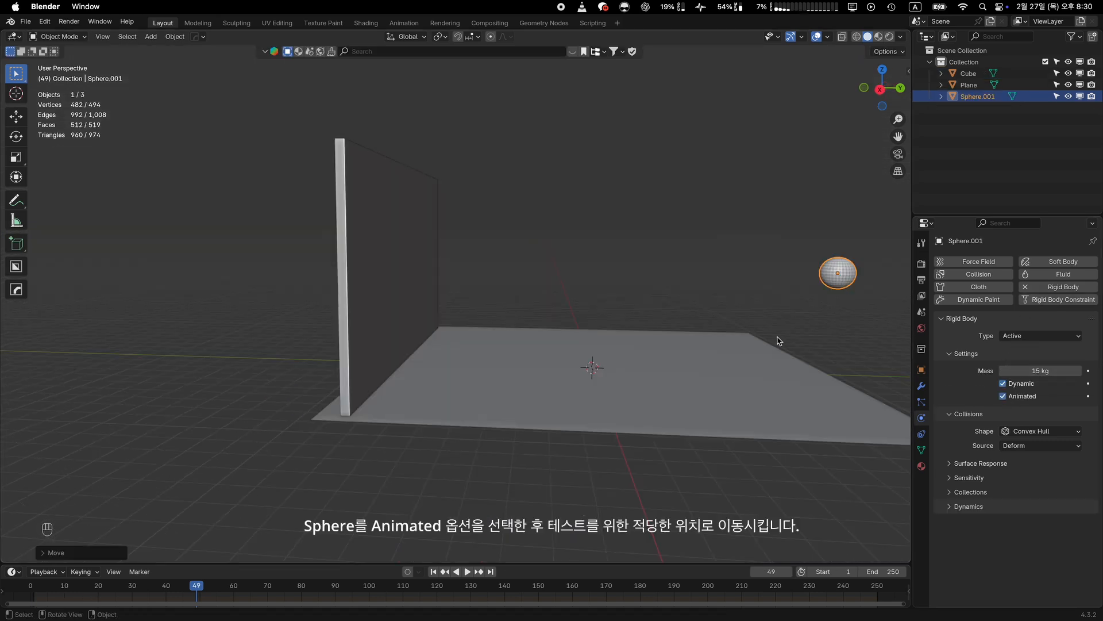
pyautogui.press('`')
pyautogui.click(792, 315)
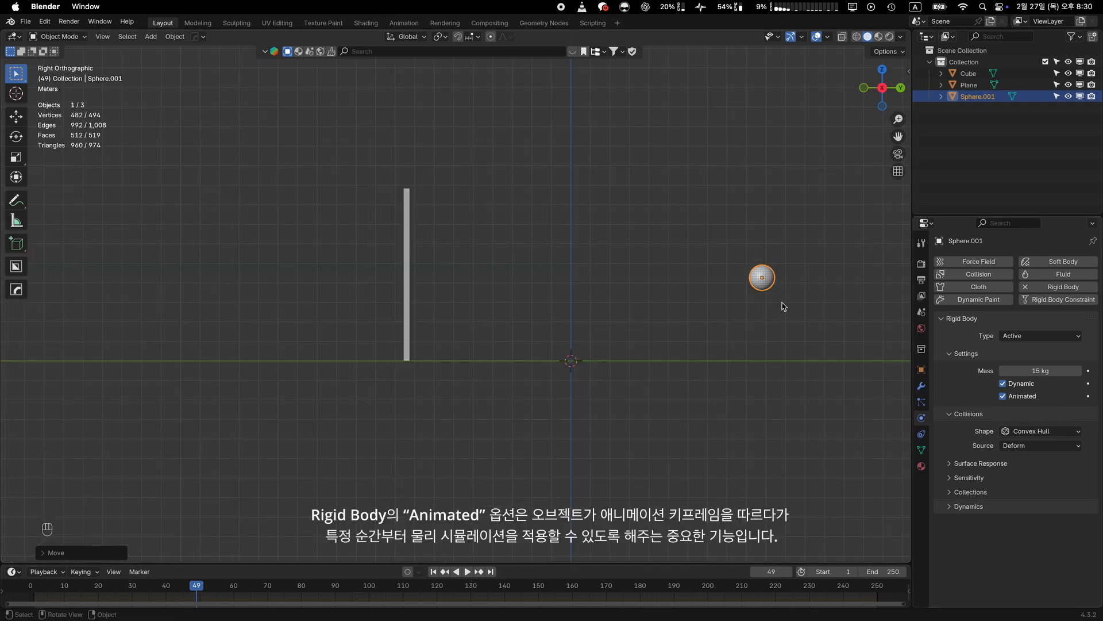
# Step: Move Sphere.001 to several positions around the scene with Animated enabled
pyautogui.press('g')
pyautogui.click(734, 266)
pyautogui.press('g')
pyautogui.click(827, 304)
pyautogui.press('g')
pyautogui.click(648, 266)
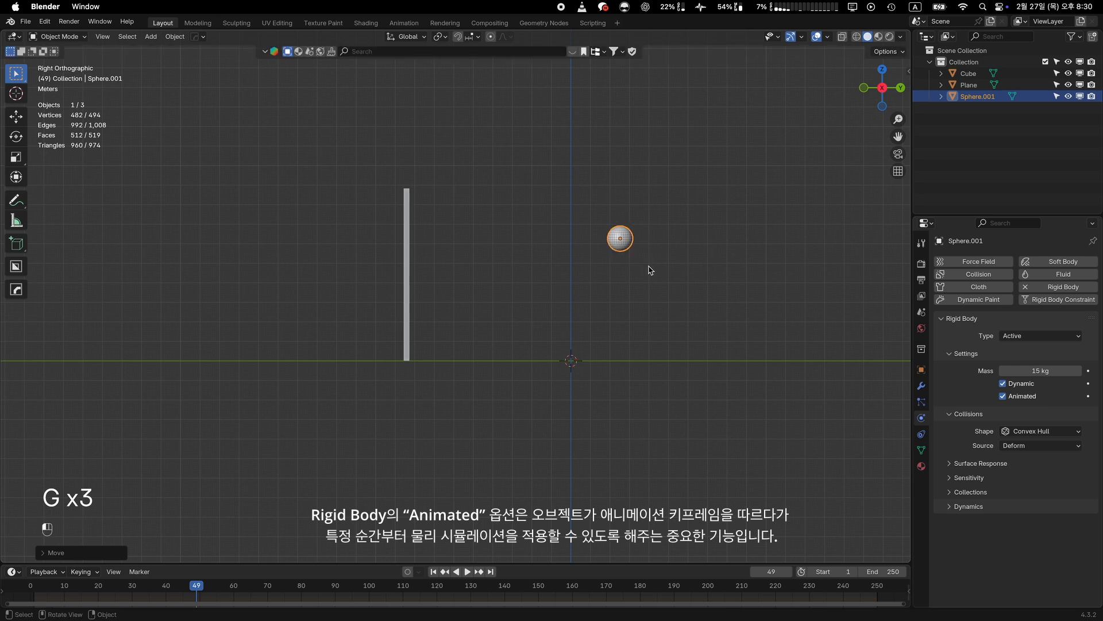
pyautogui.press('g')
pyautogui.click(713, 212)
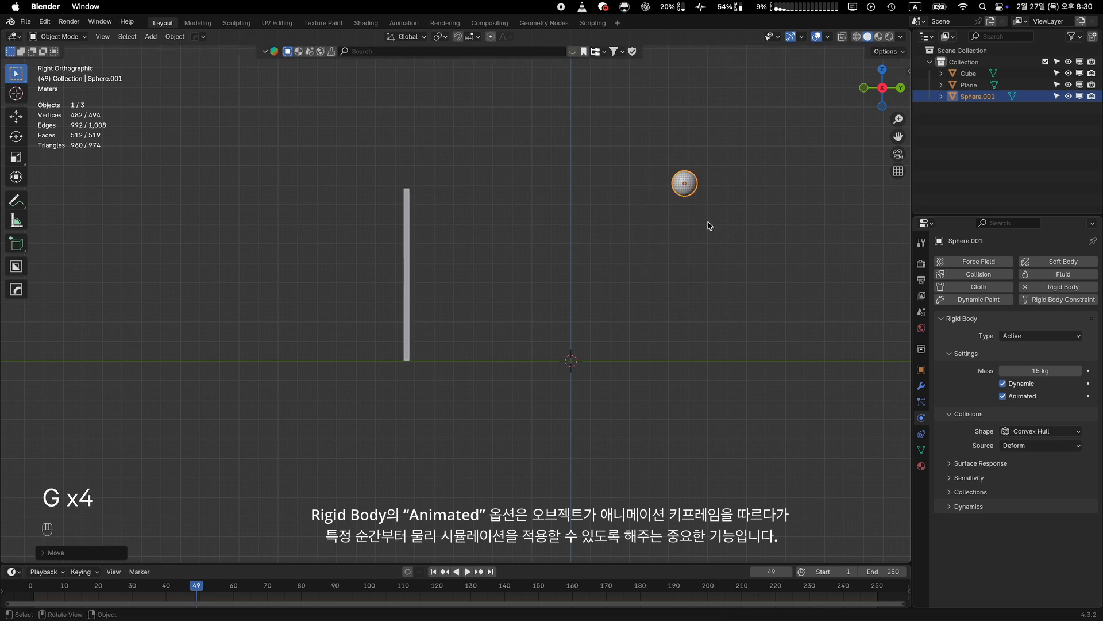
# Step: Disable Animated on Sphere.001 and try moving the sphere around for comparison
pyautogui.click(1003, 396)
pyautogui.press('g')
pyautogui.rightClick(655, 264)
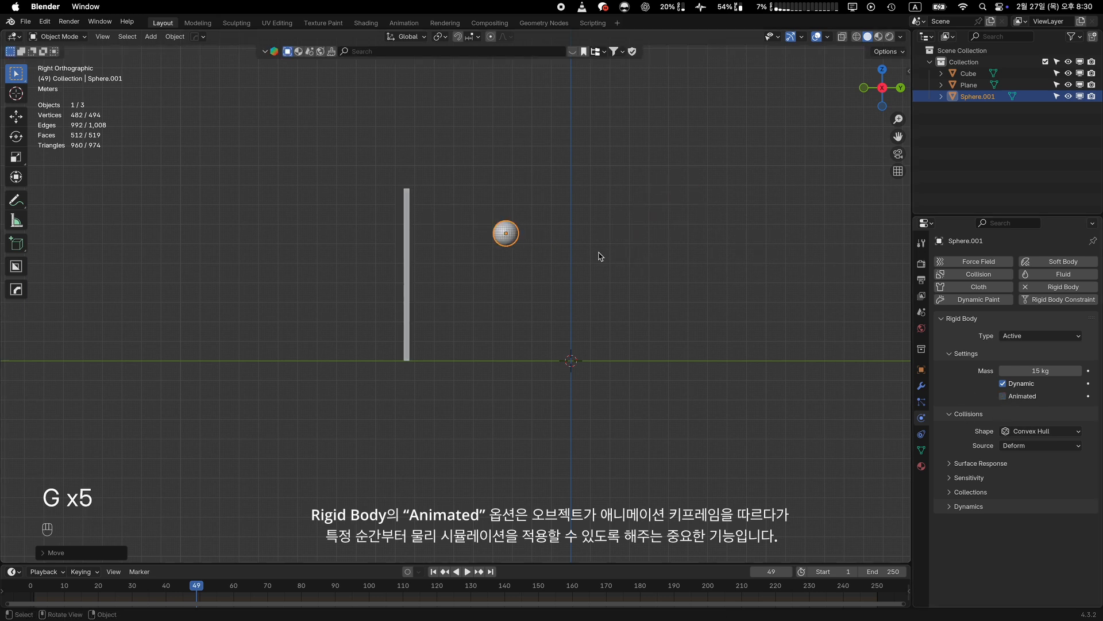
pyautogui.press('g')
pyautogui.rightClick(770, 178)
pyautogui.press('g')
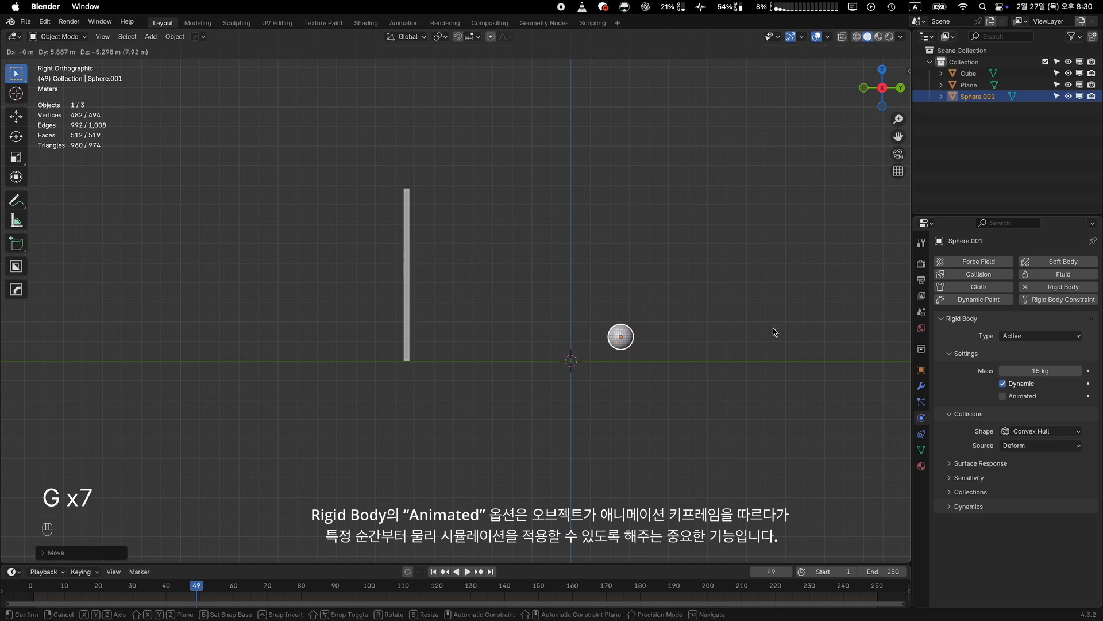
pyautogui.rightClick(773, 332)
# Step: Re-enable Animated on Sphere.001 and place the sphere above ground on the far side of the origin from the wall
pyautogui.click(1010, 398)
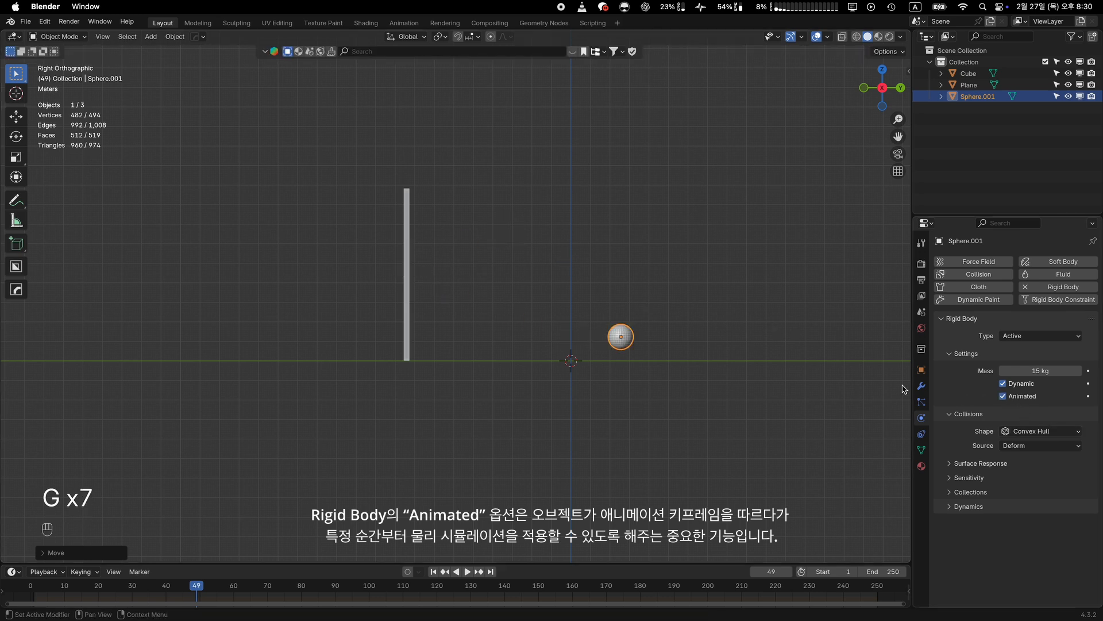
pyautogui.press('g')
pyautogui.click(814, 340)
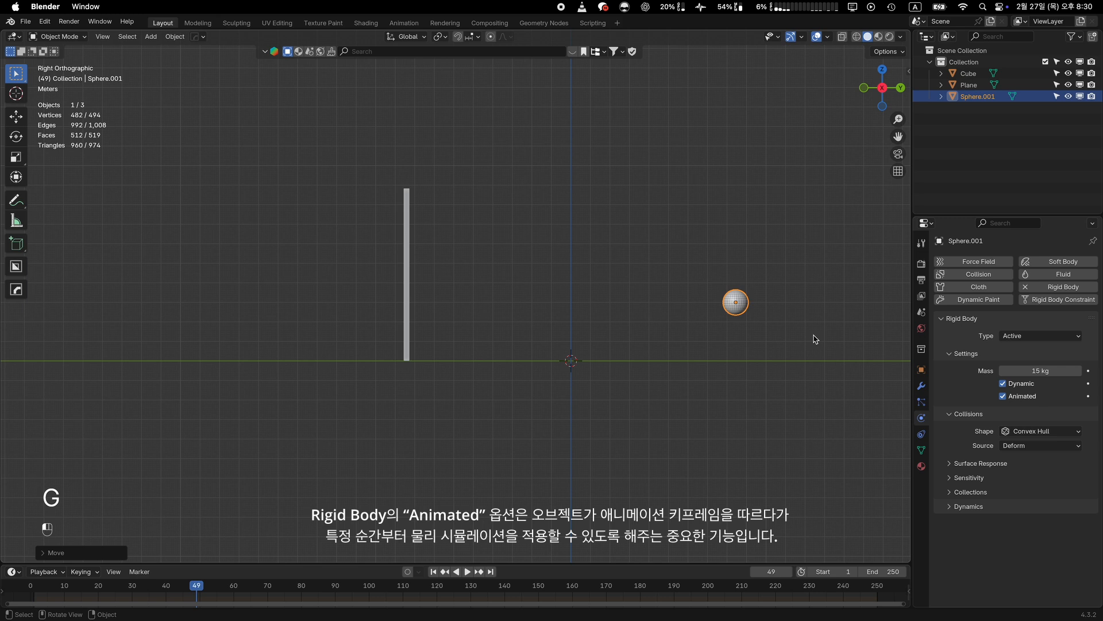
# Step: Keyframe Sphere.001 at frame 1, move it about 19 m along negative Y past the wall, keyframe frame 40, and return to frame 1
pyautogui.click(36, 591)
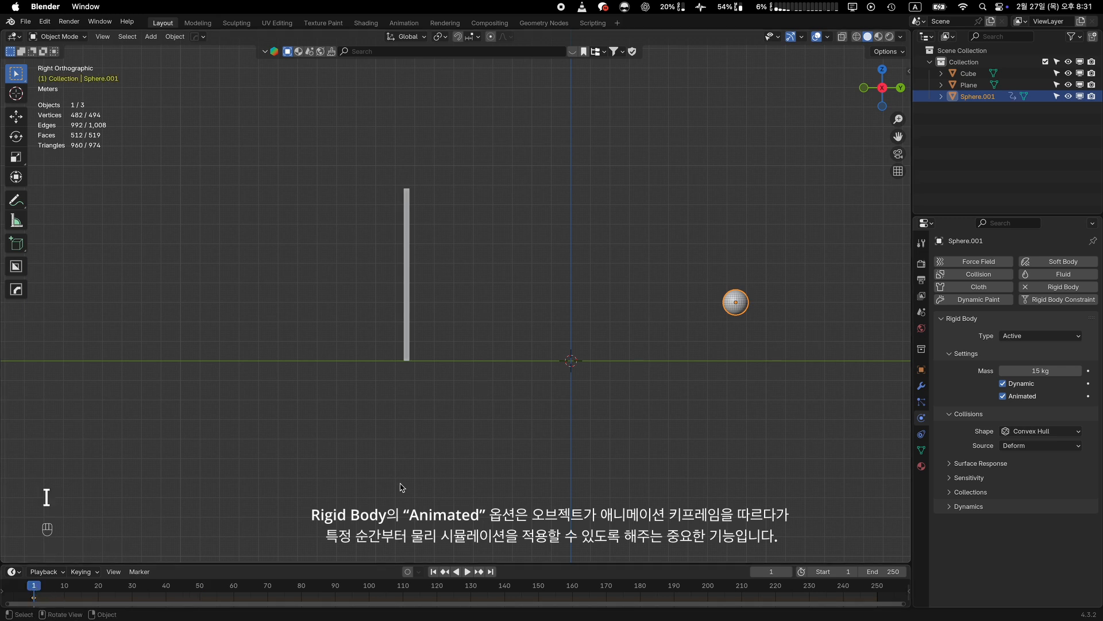
pyautogui.click(166, 588)
pyautogui.press('g')
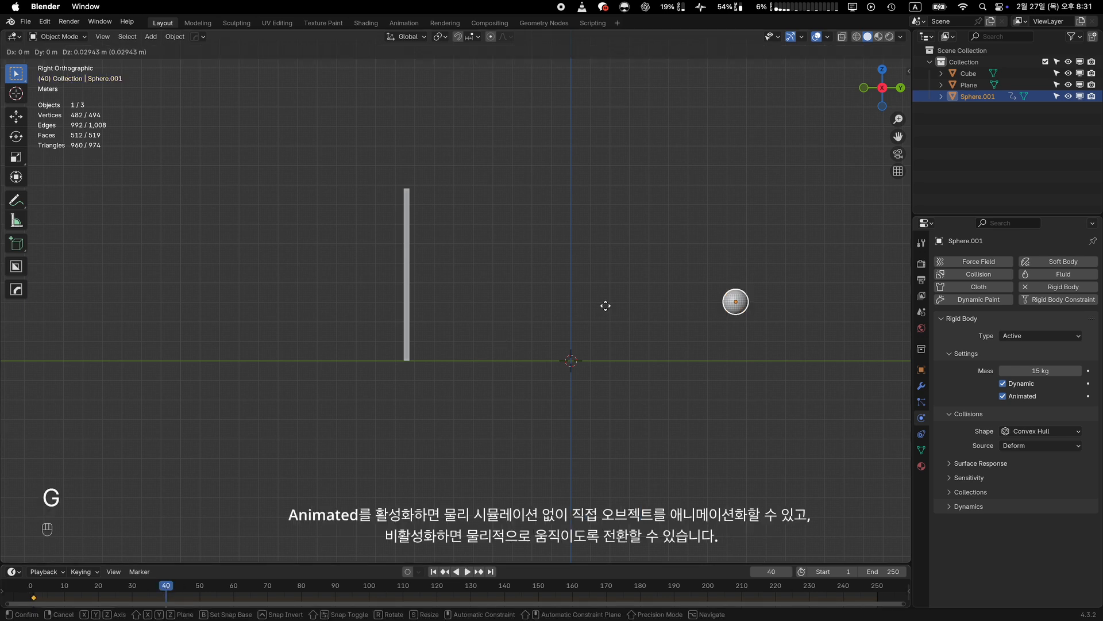
pyautogui.press('y')
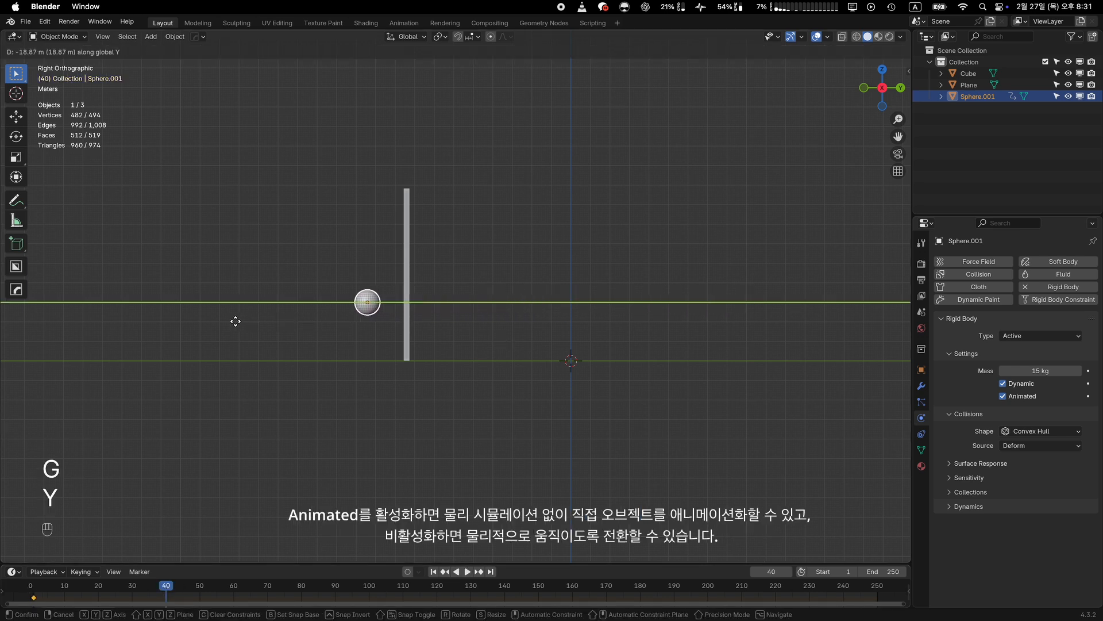
pyautogui.click(229, 322)
pyautogui.press('i')
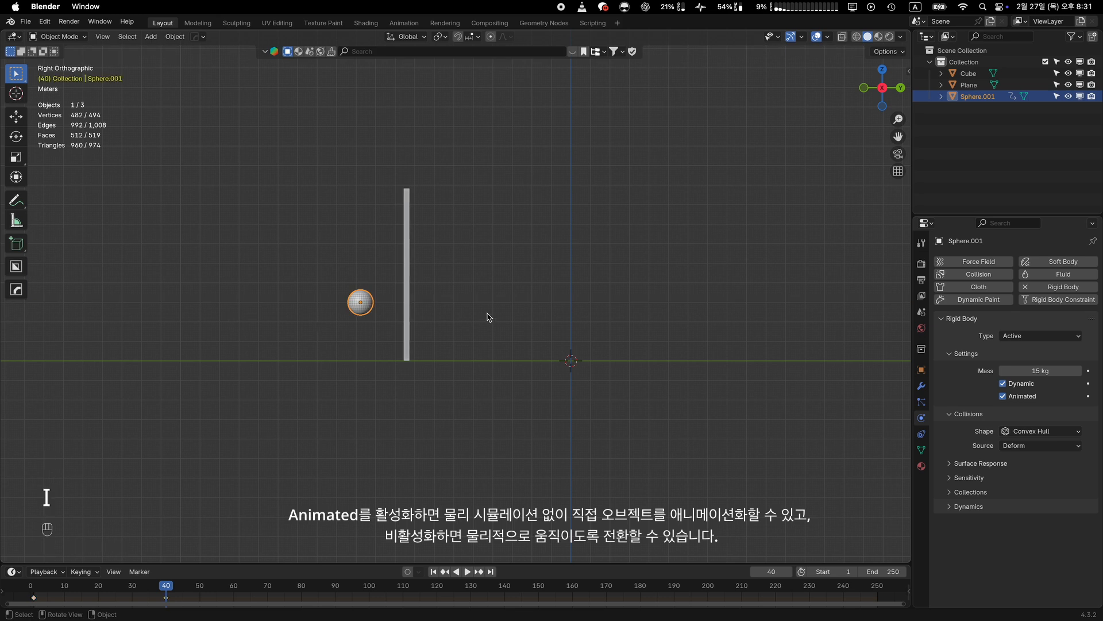
pyautogui.hotkey('shift', 'Left')
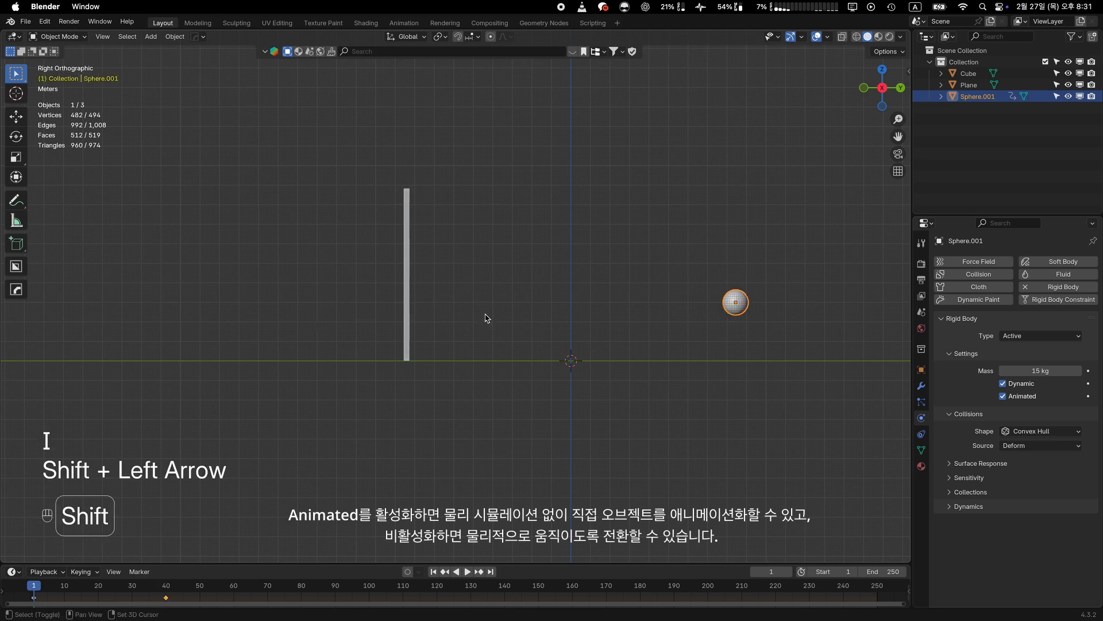
# Step: Undo Sphere.001's frame-40 keyframe and move, then keyframe it at frame 40 about 15.5 m along negative Y, just short of the wall
pyautogui.hscroll(5, 584, 317)
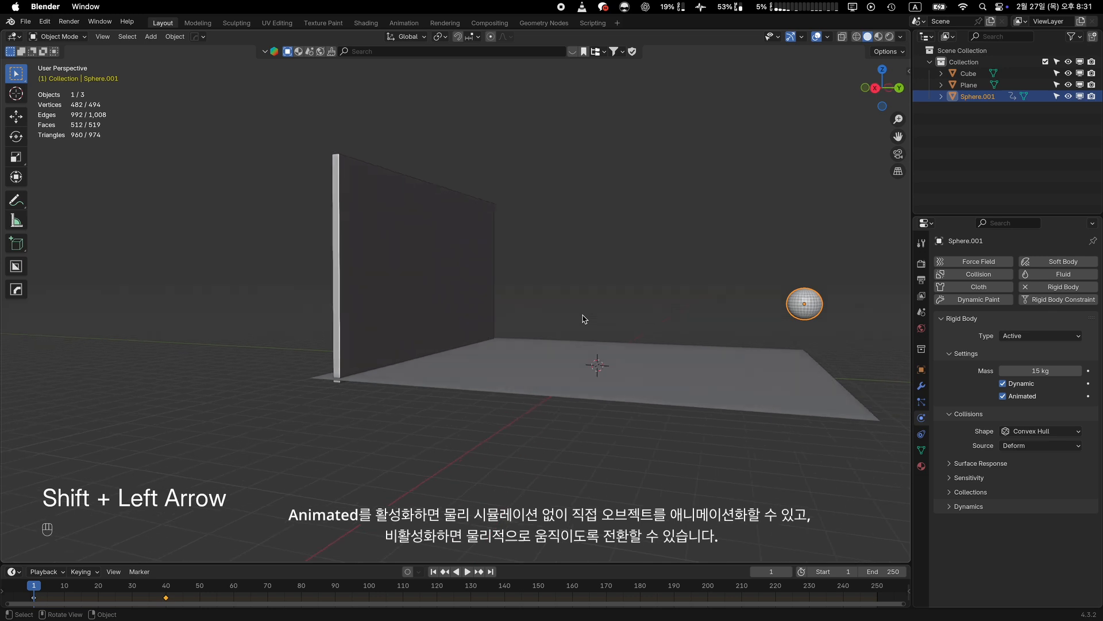
pyautogui.keyDown('shift'); pyautogui.hscroll(3, 583, 320); pyautogui.keyUp('shift')
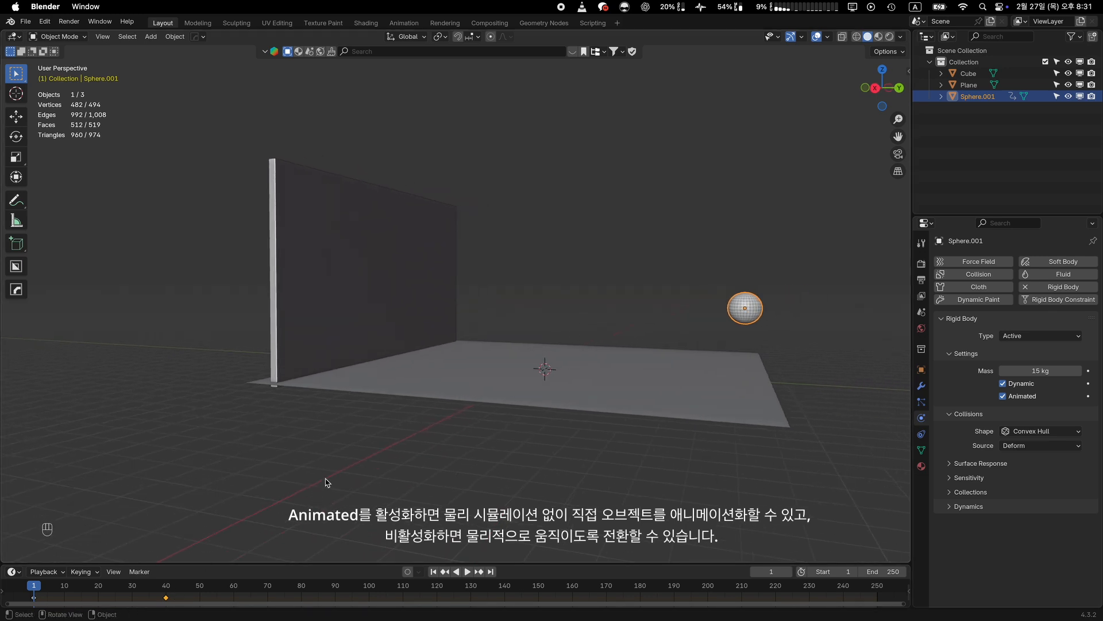
pyautogui.press('`')
pyautogui.press('super+z')
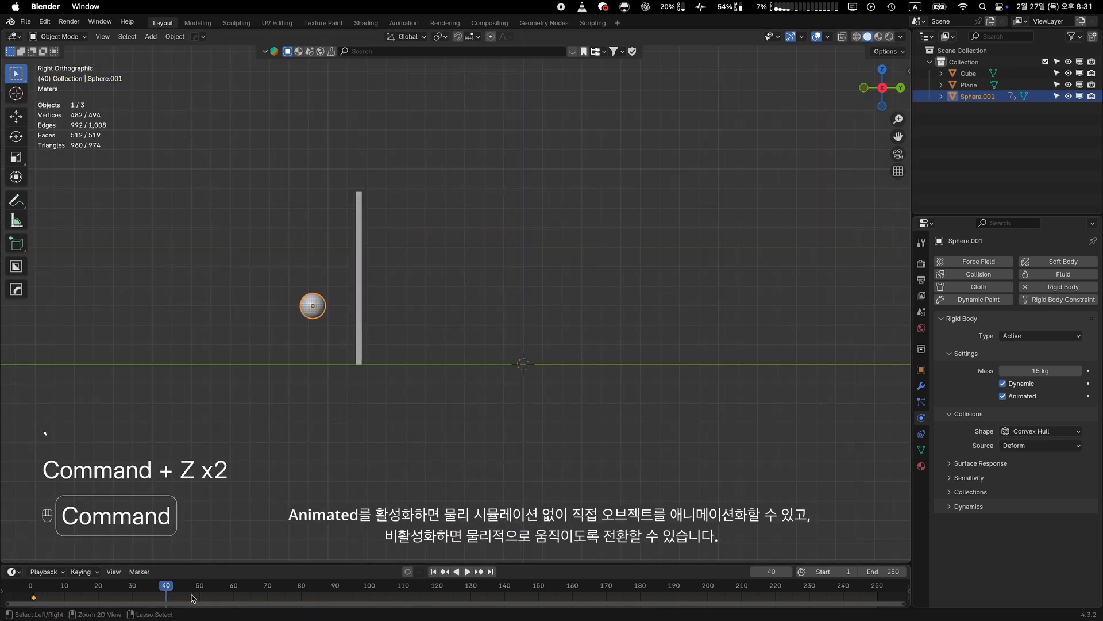
pyautogui.press('super+z')
pyautogui.press('g')
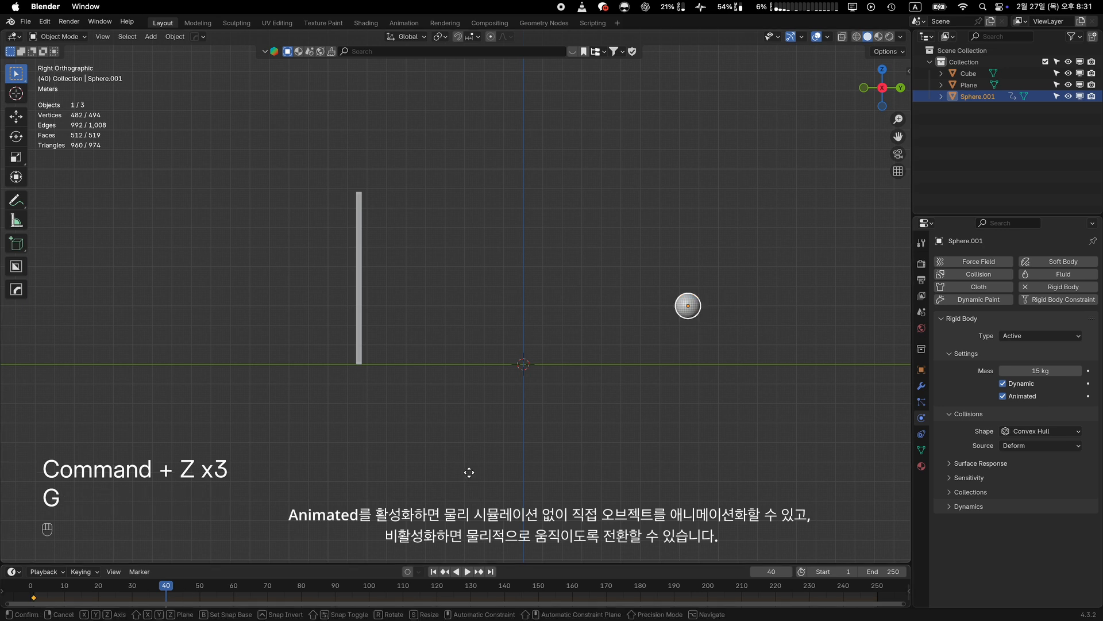
pyautogui.press('y')
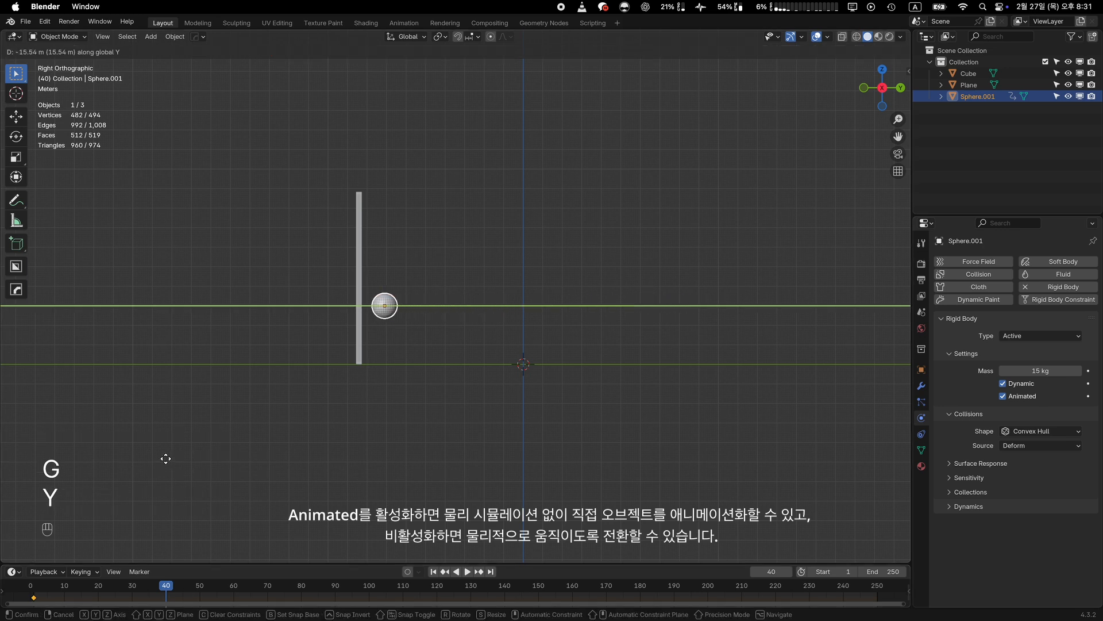
pyautogui.click(166, 458)
pyautogui.press('i')
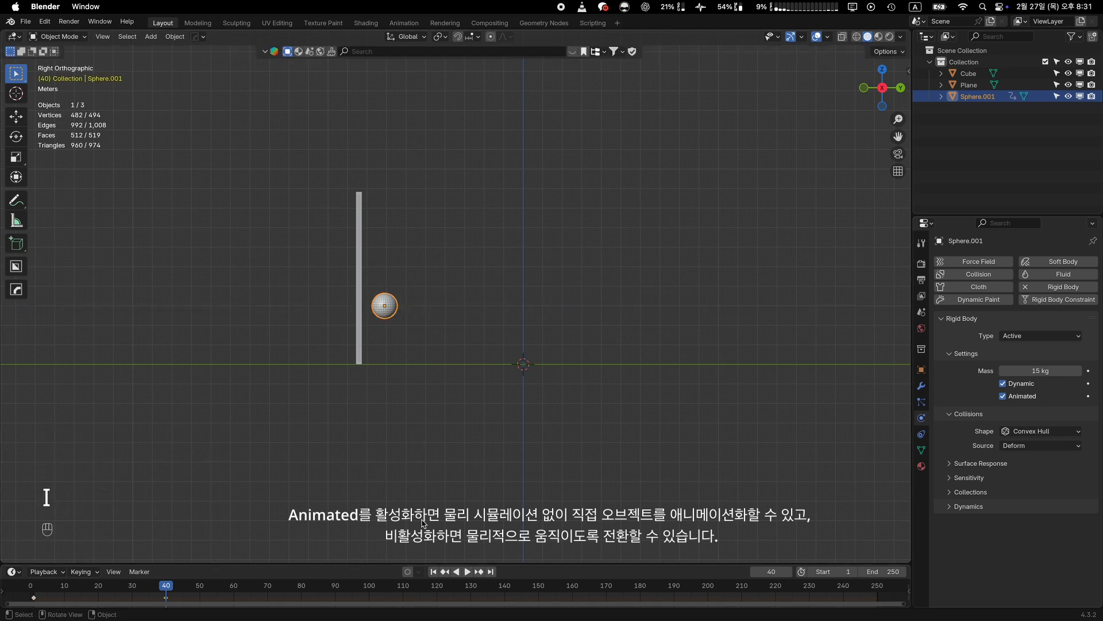
# Step: Play the animation from frame 1 and check the sphere's keyframed motion toward the wall in perspective and from the right side
pyautogui.click(434, 573)
pyautogui.moveTo(481, 486)
pyautogui.mouseDown(button='middle')
pyautogui.moveTo(453, 490)
pyautogui.moveTo(471, 493)
pyautogui.mouseUp(button='middle')
pyautogui.click(467, 571)
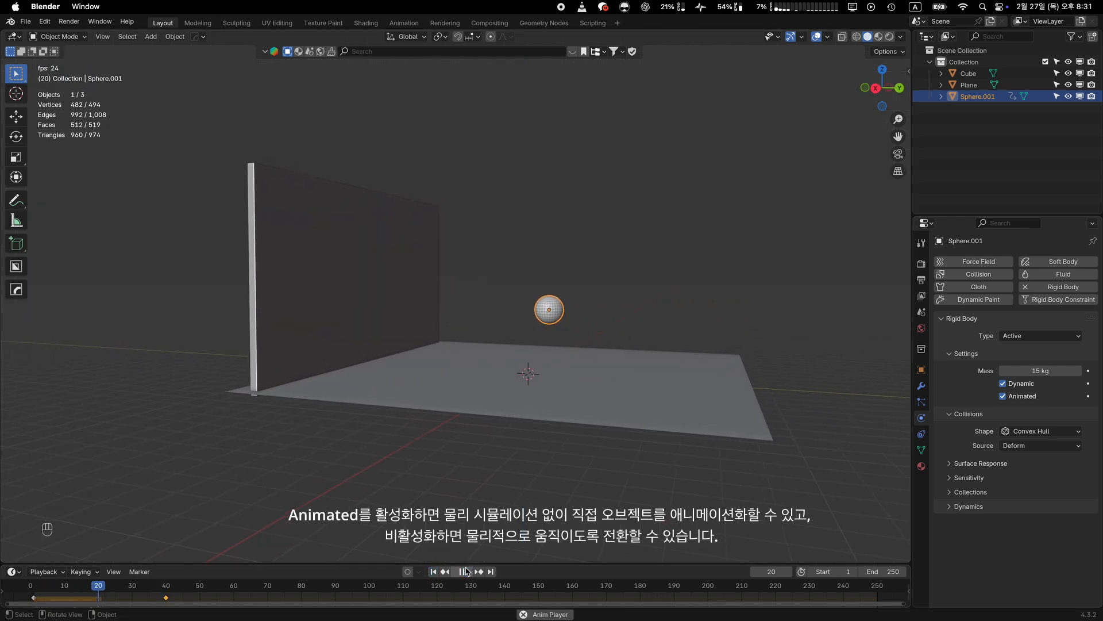
pyautogui.press('space')
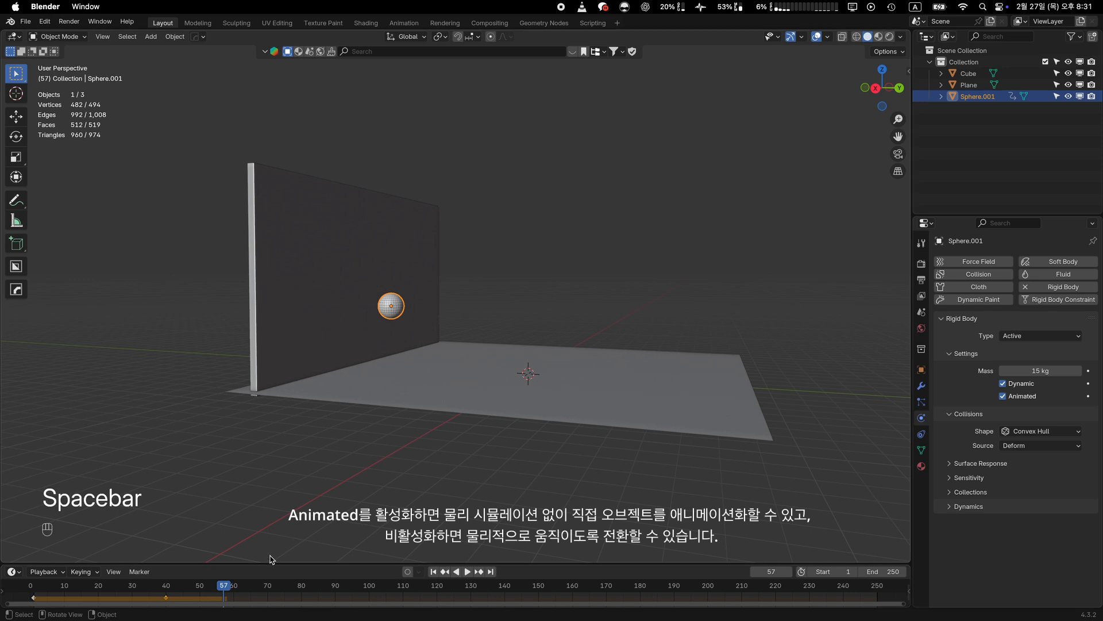
pyautogui.press('`')
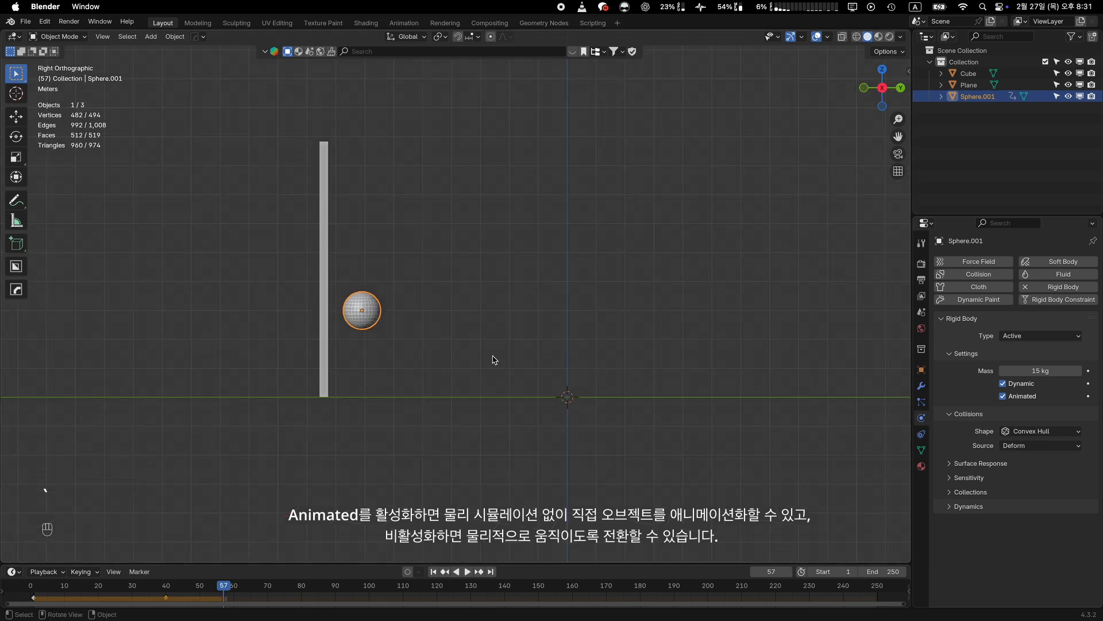
pyautogui.moveTo(493, 360); pyautogui.dragTo(492, 360, button='middle')
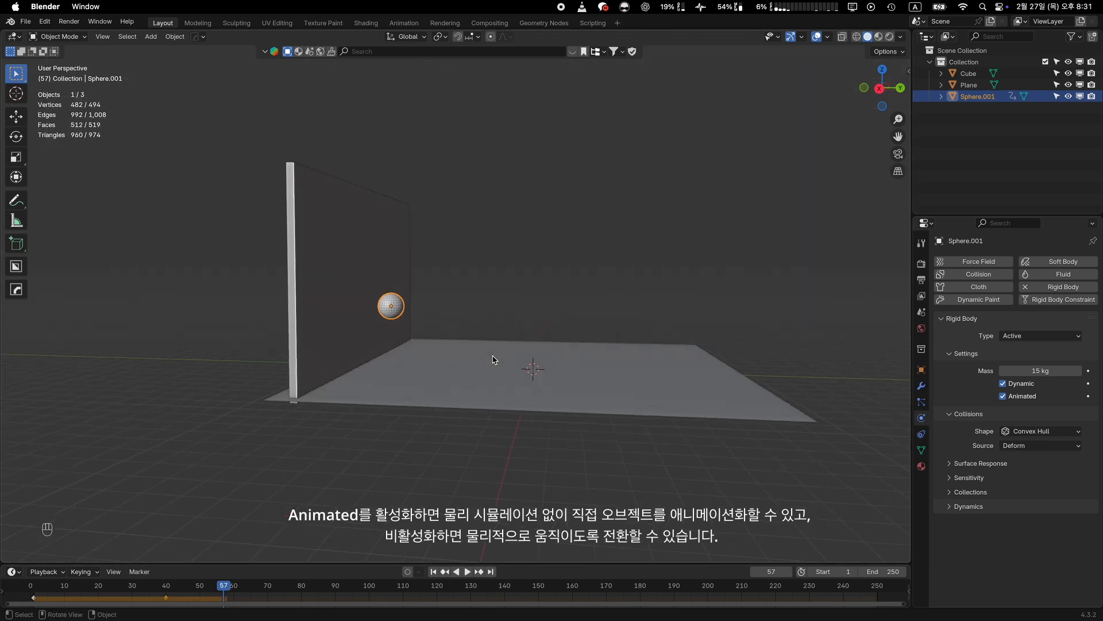
# Step: Keyframe the Animated option of Sphere.001 as enabled at frame 30 and disabled at frame 31
pyautogui.click(33, 589)
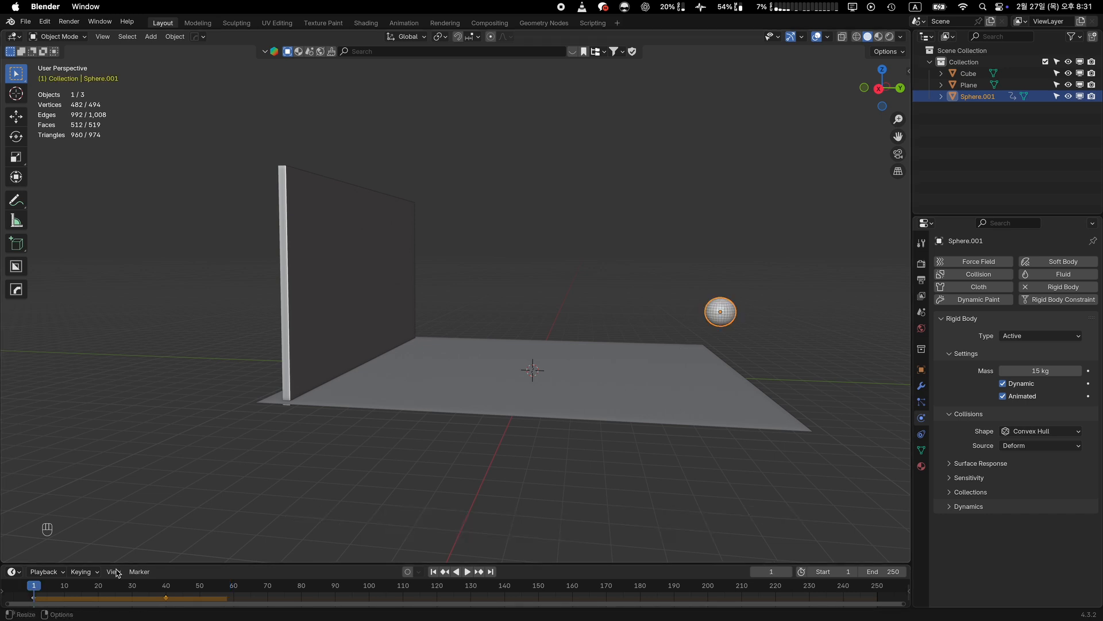
pyautogui.moveTo(40, 588); pyautogui.dragTo(131, 603)
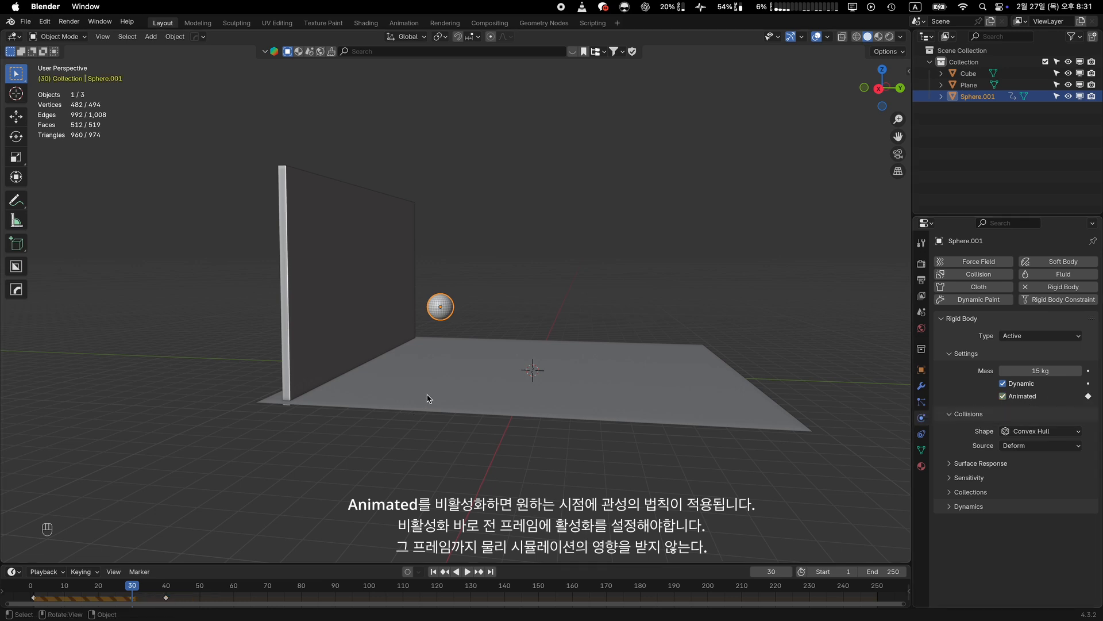
pyautogui.press('Right')
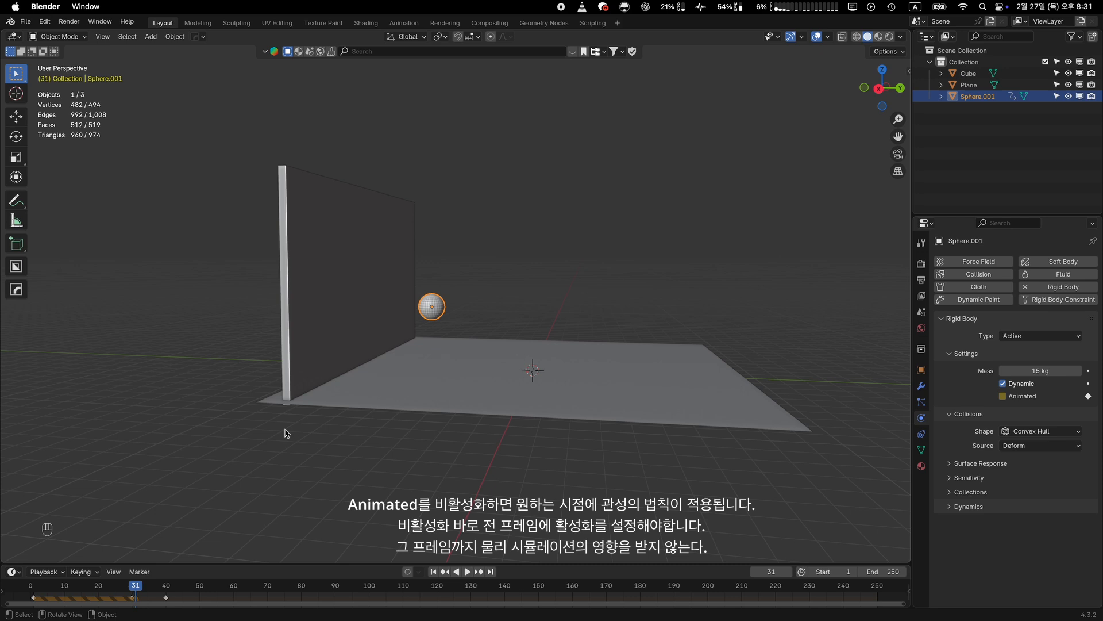
# Step: Play the simulation from frame 1 to check how Sphere.001 moves once Animated switches off
pyautogui.press('space')
pyautogui.press('space')
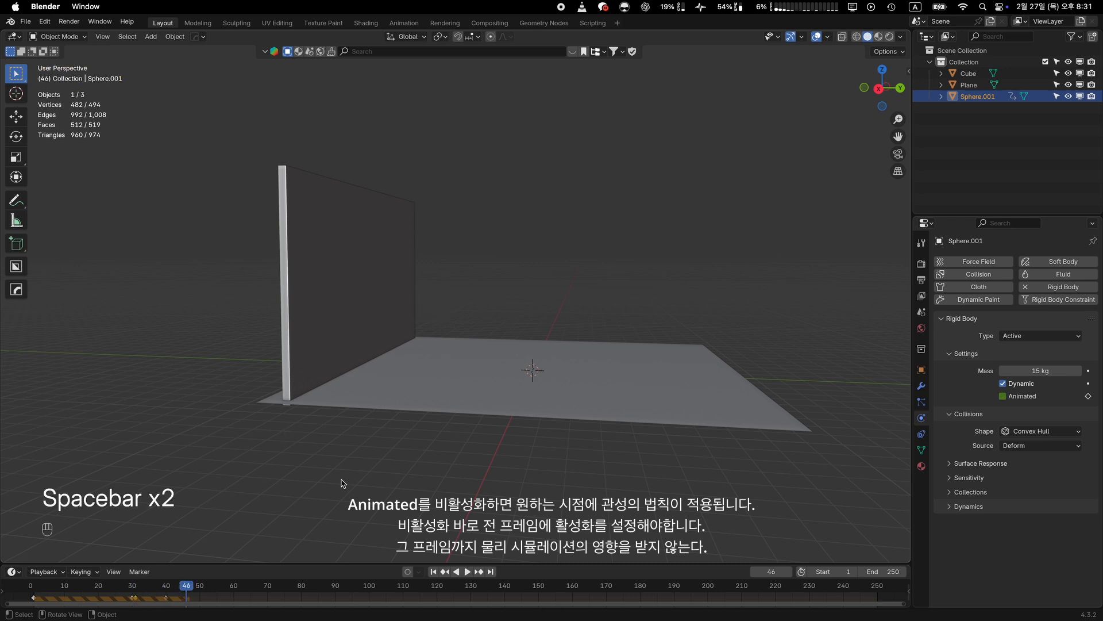
pyautogui.click(434, 571)
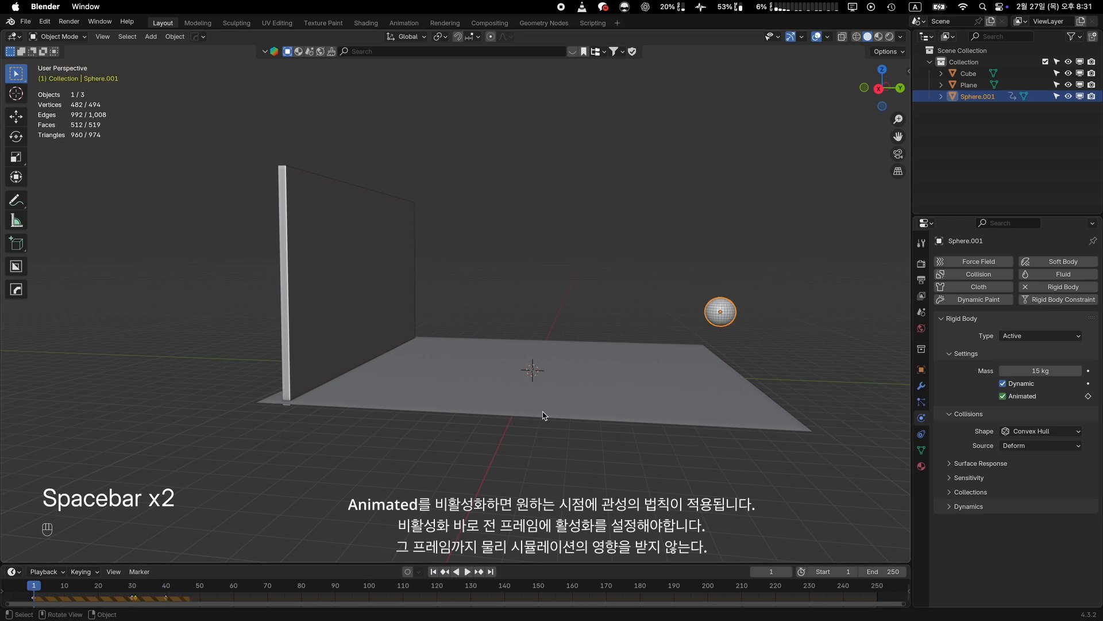
pyautogui.press('space')
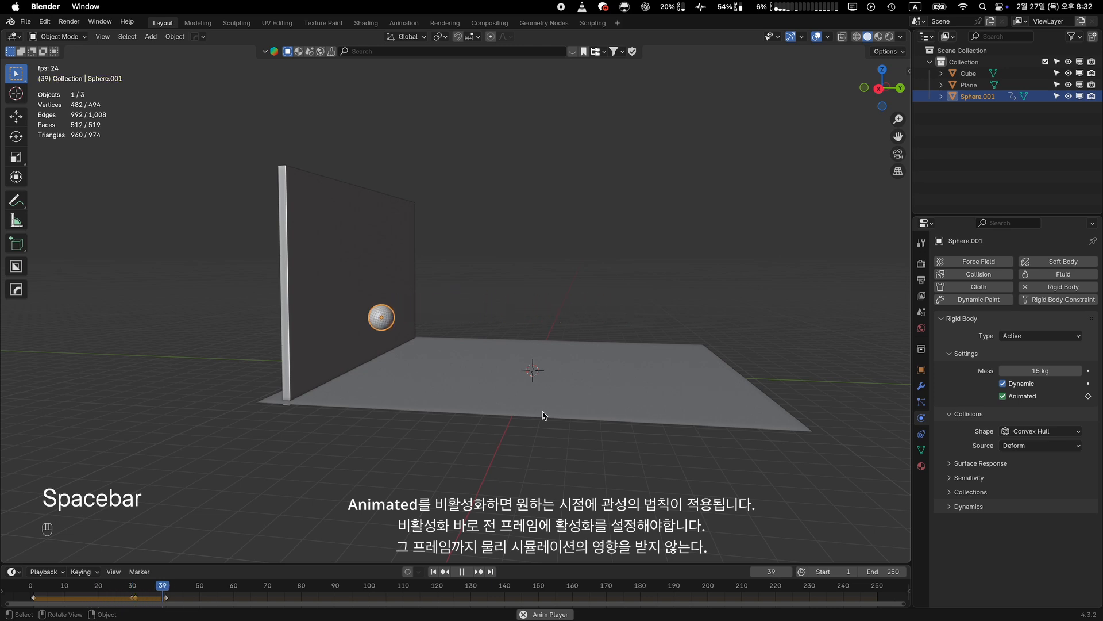
pyautogui.press('space')
# Step: In right orthographic view, step from frame 30 to 31 and play on past frame 100 to examine the sphere's release and rebound
pyautogui.press('`')
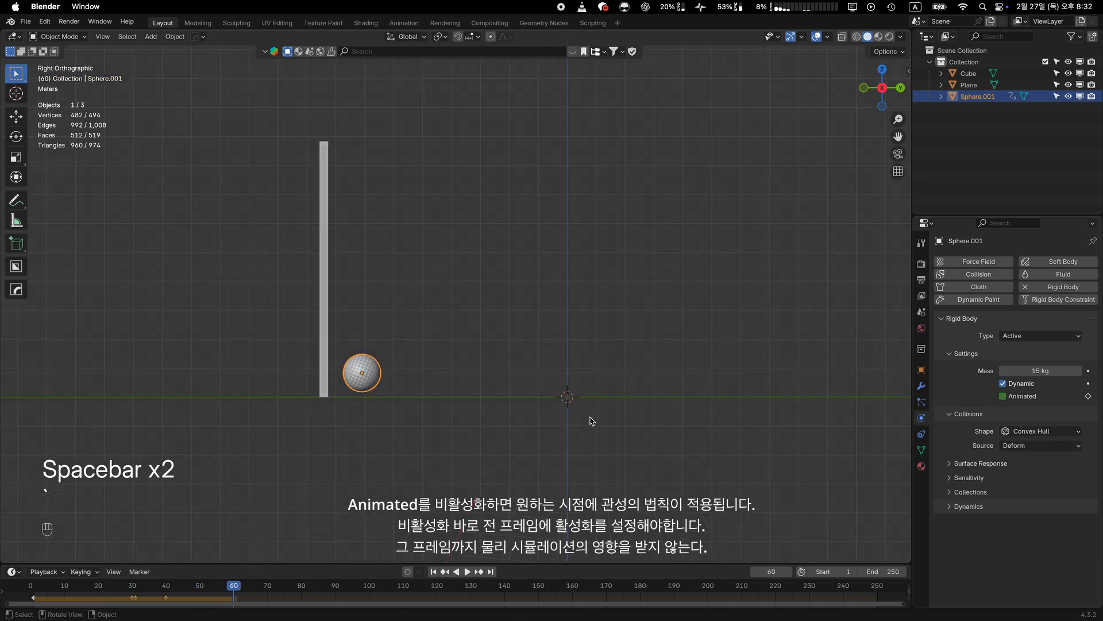
pyautogui.moveTo(213, 594); pyautogui.dragTo(133, 578)
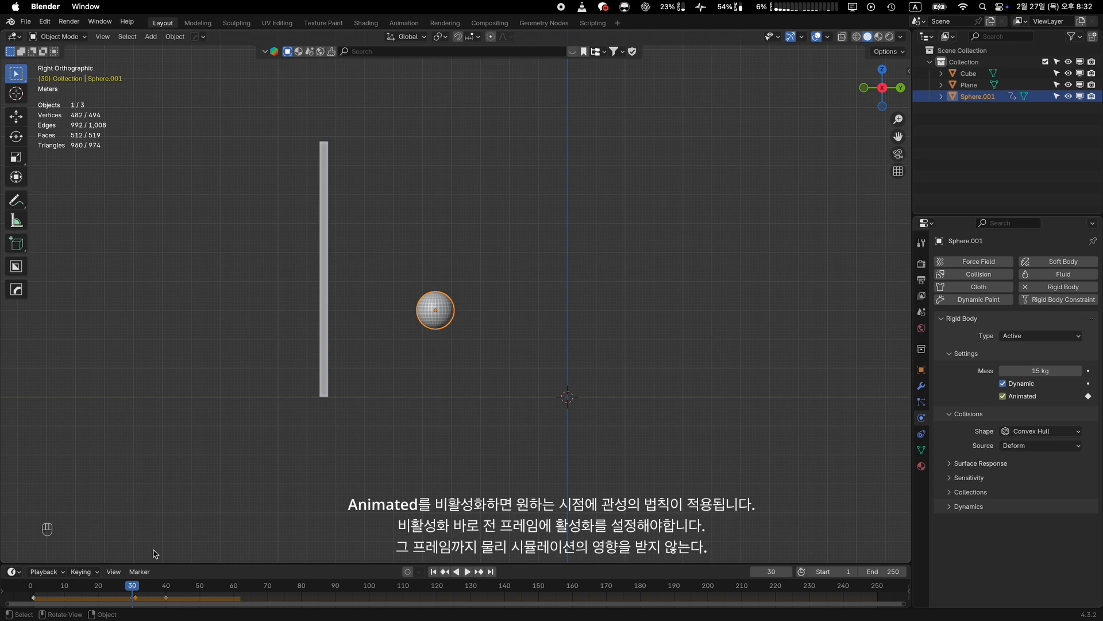
pyautogui.press('Right')
pyautogui.press('space')
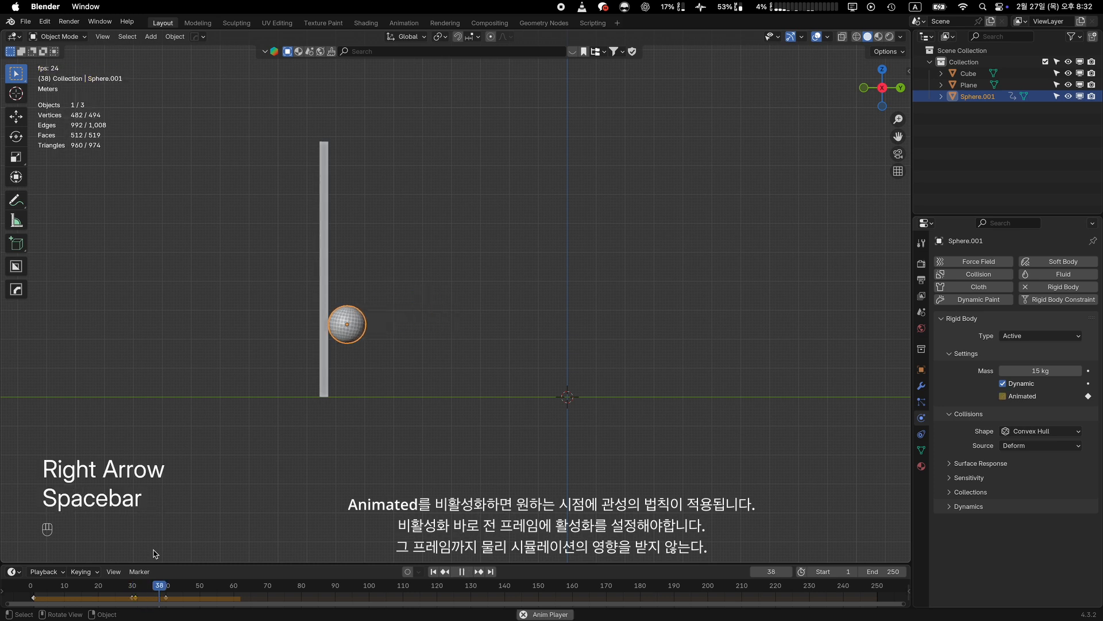
pyautogui.press('space')
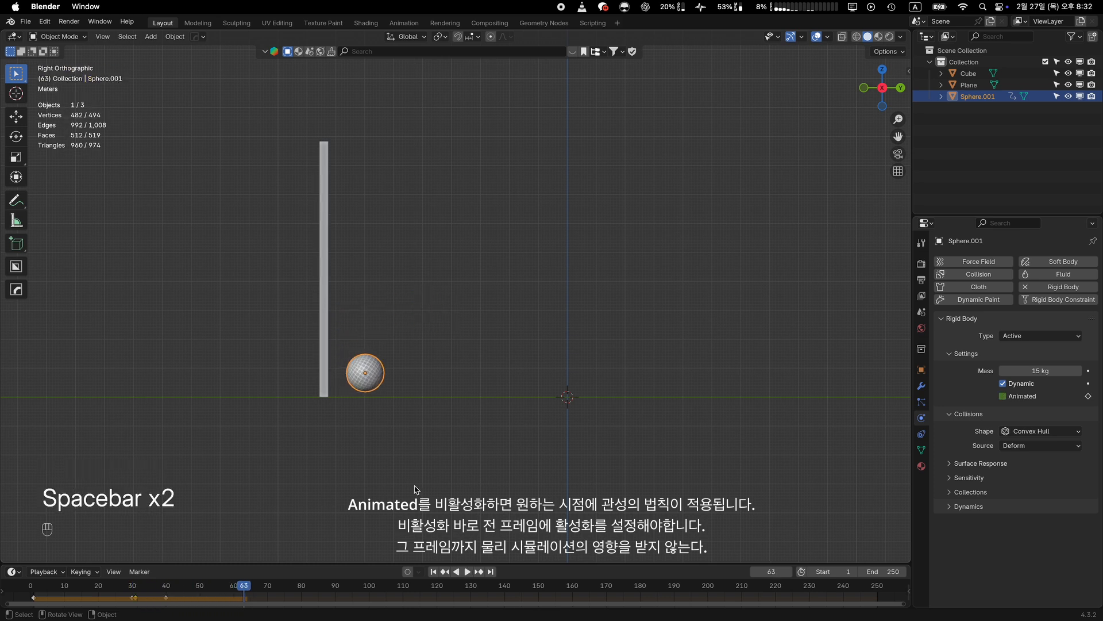
pyautogui.keyDown('shift'); pyautogui.hscroll(3, 418, 489); pyautogui.keyUp('shift')
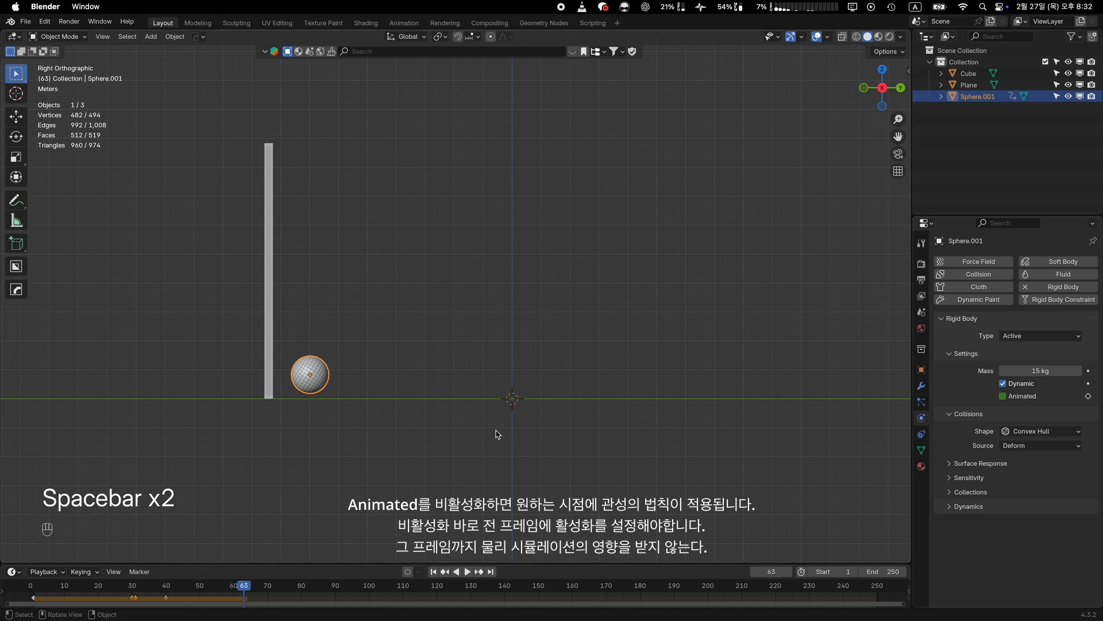
pyautogui.press('space')
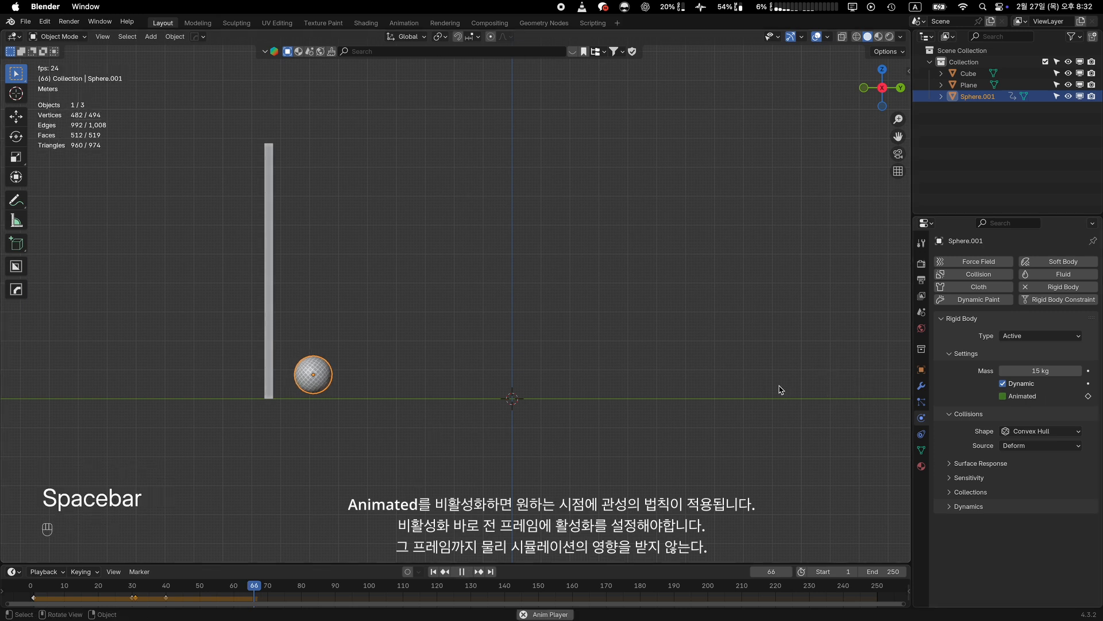
pyautogui.press('space')
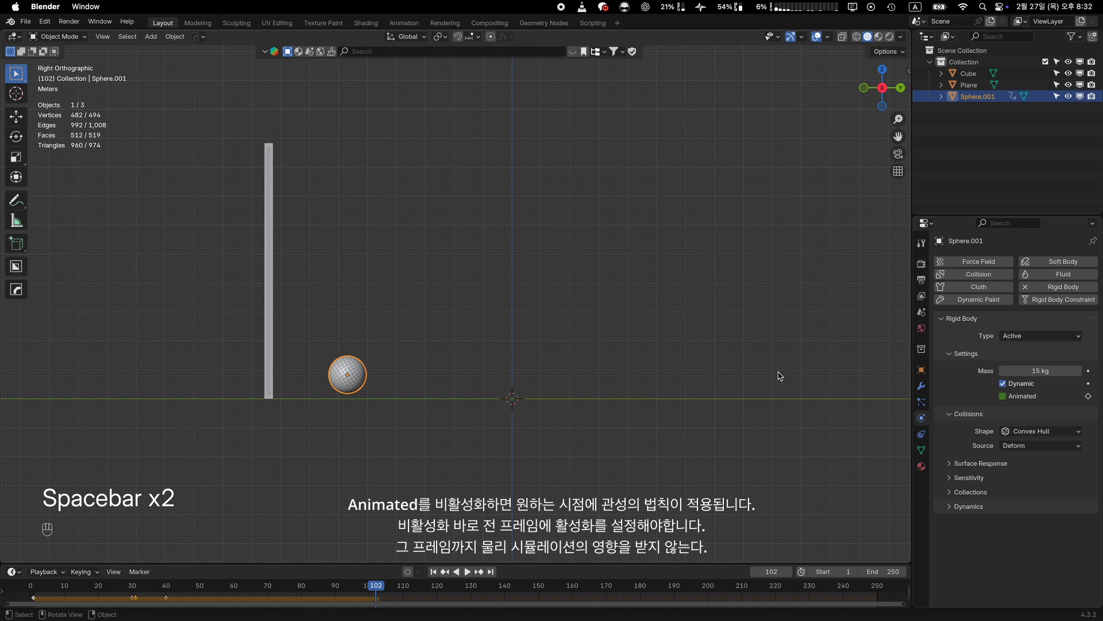
# Step: Move the Cube wall to the positive-Y end of the ground plane and rotate it into a ramp sloping down toward the origin
pyautogui.scroll(-6, 778, 374)
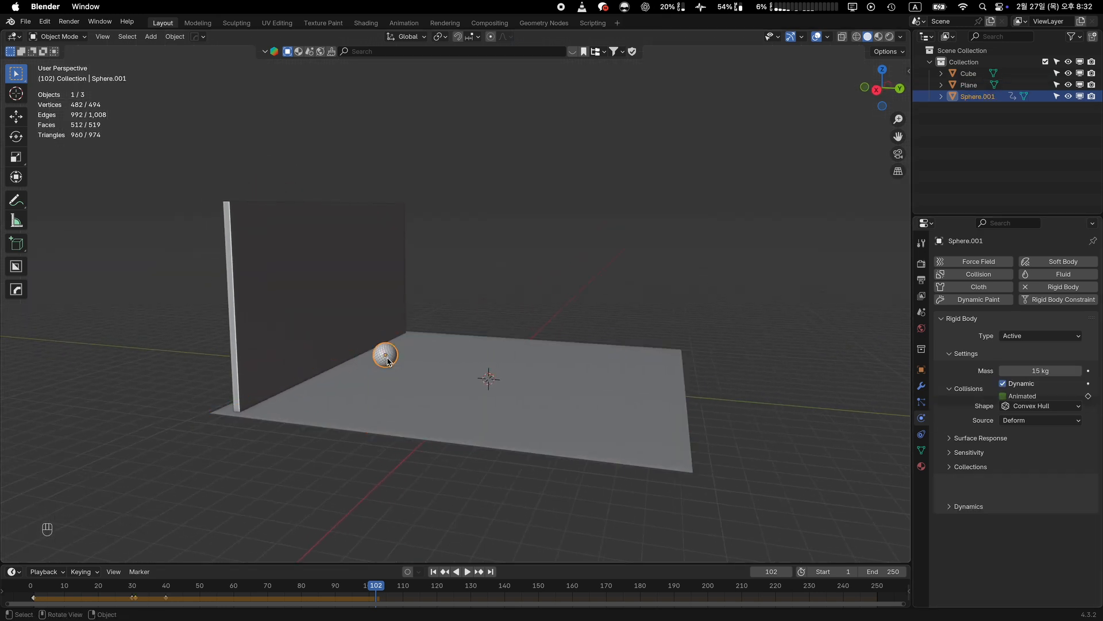
pyautogui.moveTo(574, 373); pyautogui.dragTo(505, 356)
pyautogui.click(318, 294)
pyautogui.press('`')
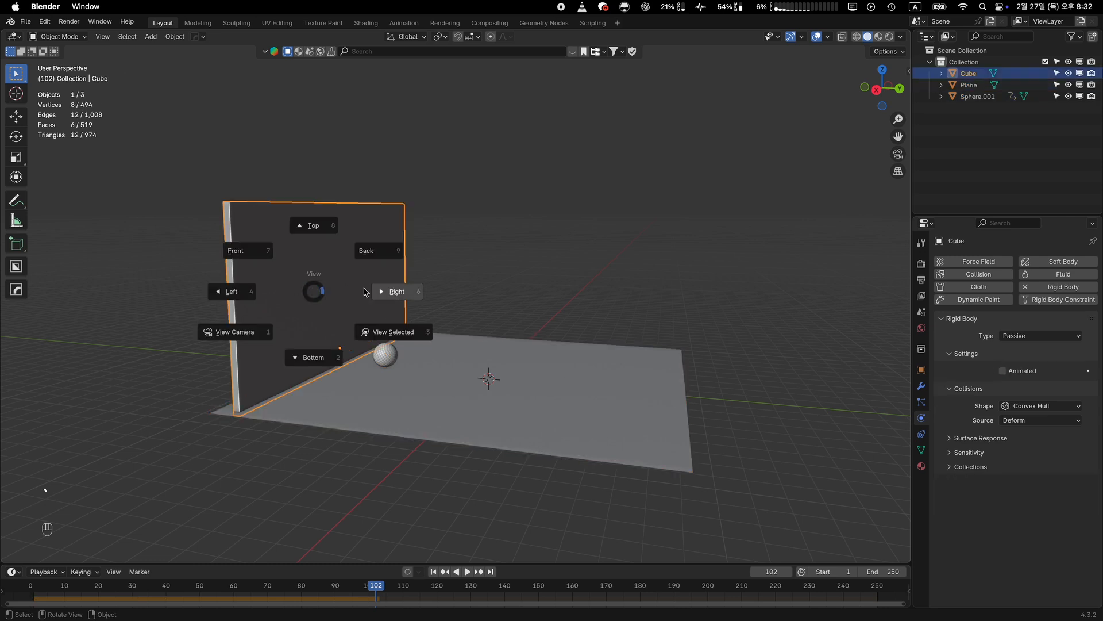
pyautogui.click(365, 291)
pyautogui.press('g')
pyautogui.click(774, 281)
pyautogui.press('r')
pyautogui.click(776, 368)
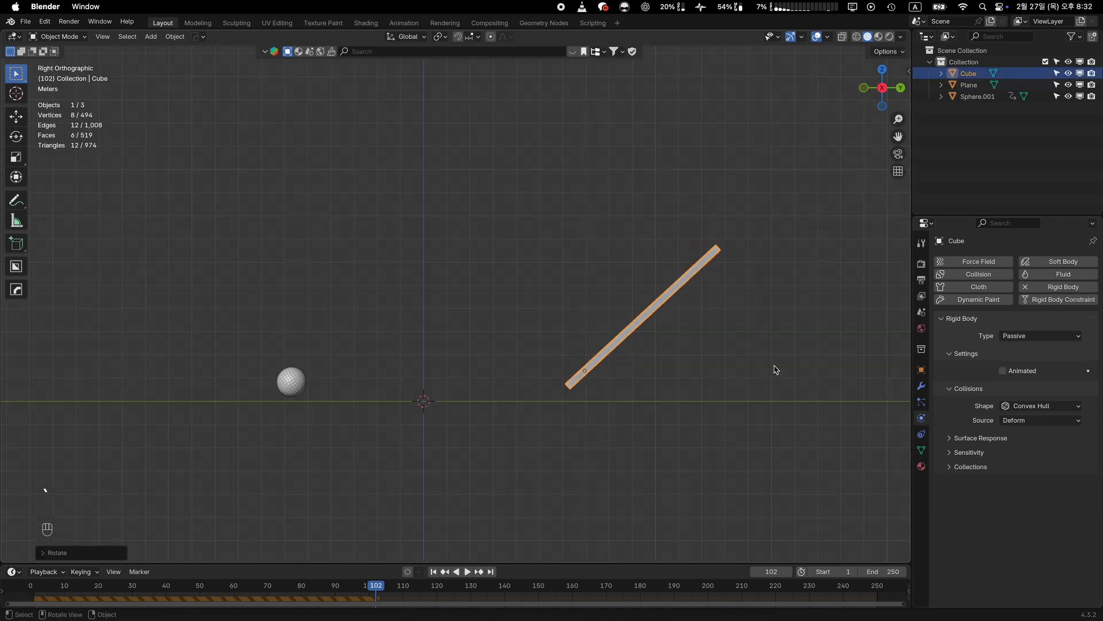
pyautogui.moveTo(776, 369); pyautogui.dragTo(759, 405, button='middle')
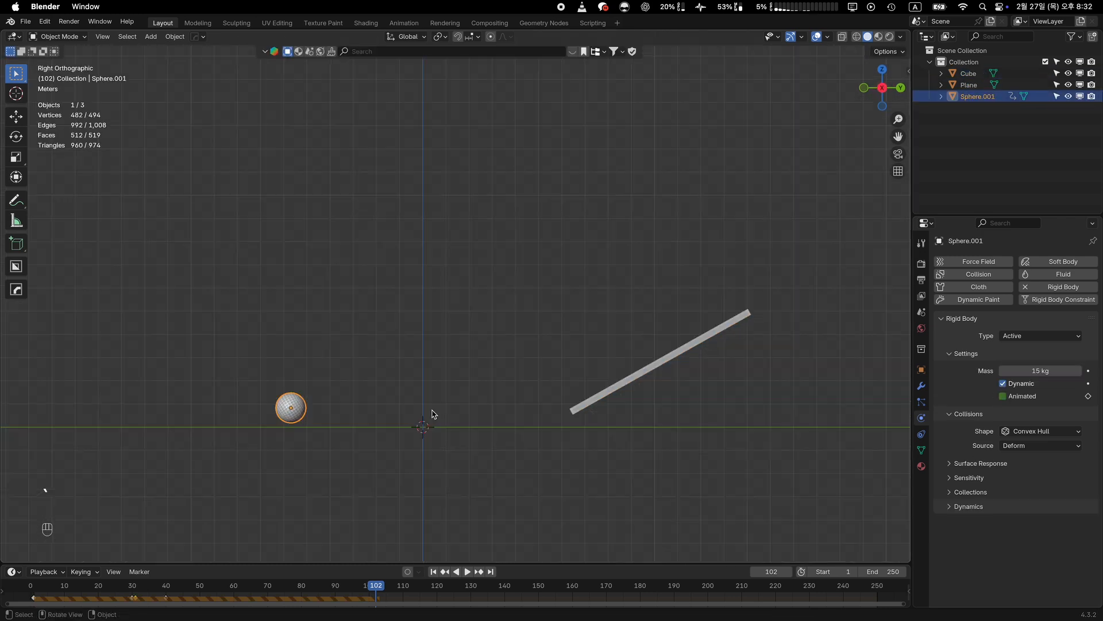
# Step: Extrude the ground Plane into a thin slab and apply its object transform
pyautogui.click(444, 392)
pyautogui.press('Tab')
pyautogui.press('e')
pyautogui.press('Tab')
pyautogui.hotkey('ctrl', 'a')
pyautogui.click(445, 393)
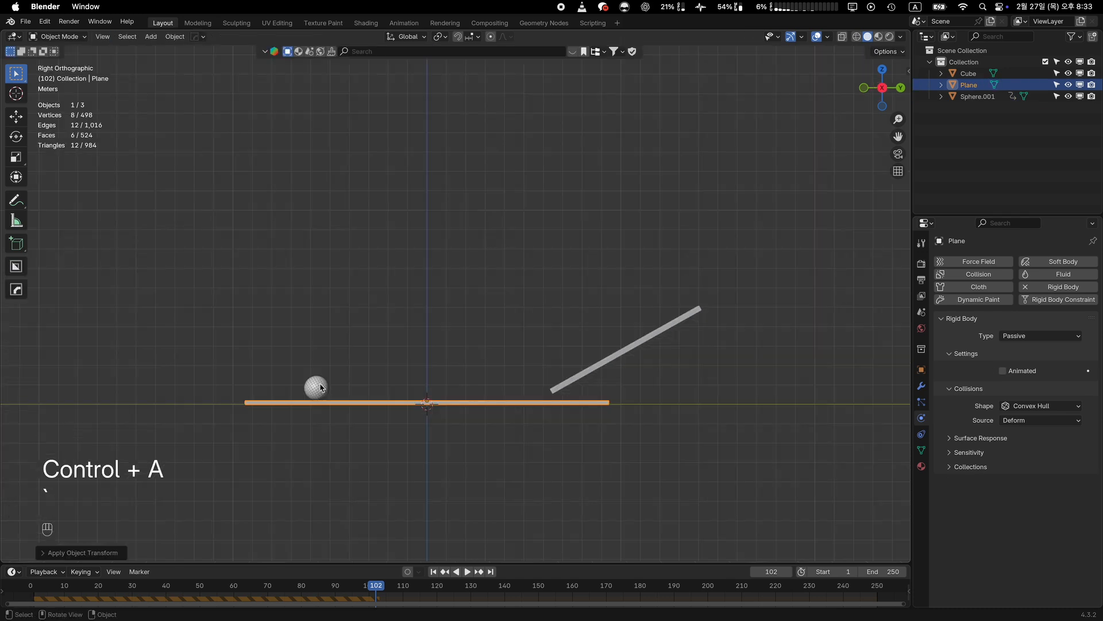
# Step: Delete all keyframes of Sphere.001
pyautogui.click(446, 315)
pyautogui.press('g')
pyautogui.click(263, 592)
pyautogui.press('a')
pyautogui.press('x')
pyautogui.click(223, 597)
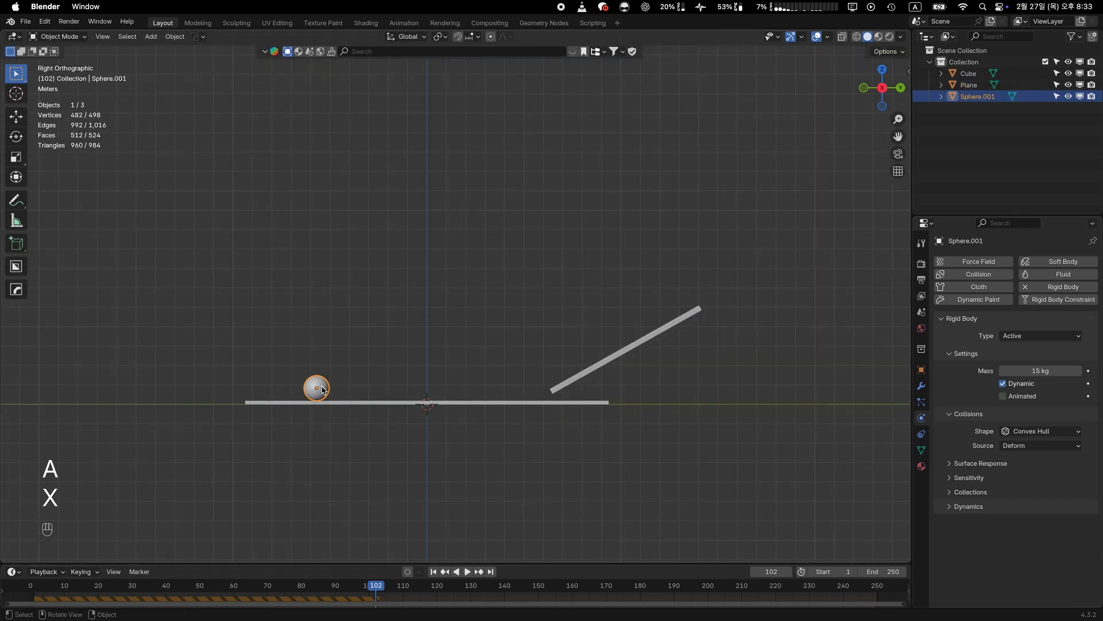
# Step: Place Sphere.001 above the middle of the ramp, removing its Rigid Body and adding it again
pyautogui.press('g')
pyautogui.click(726, 304)
pyautogui.click(1046, 289)
pyautogui.press('g')
pyautogui.click(643, 254)
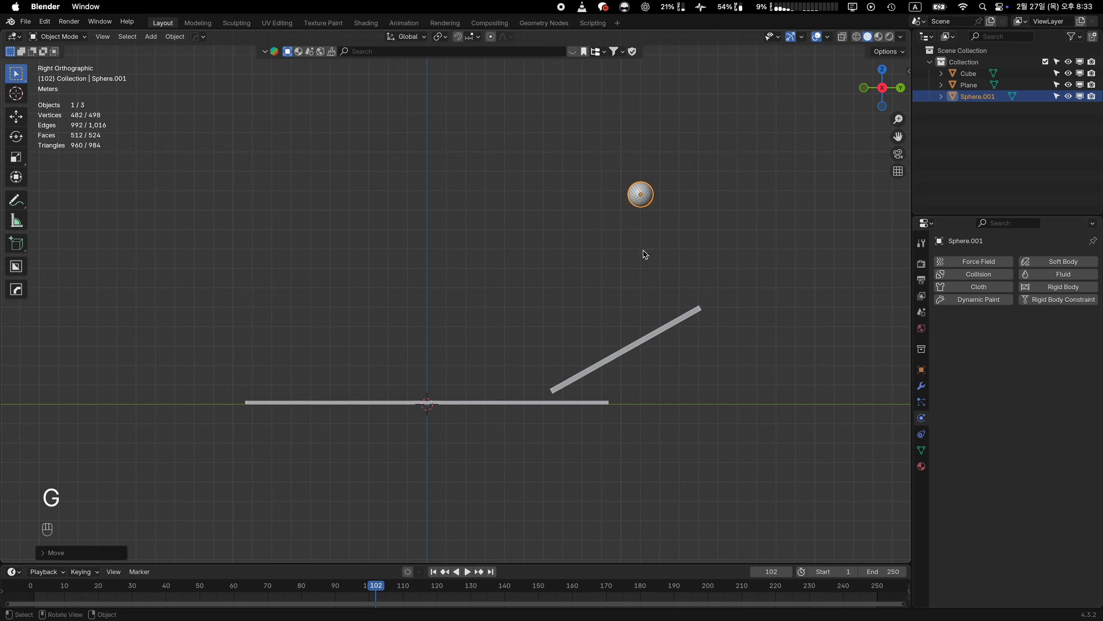
pyautogui.keyDown('shift'); pyautogui.moveTo(643, 254); pyautogui.dragTo(638, 262, button='middle'); pyautogui.keyUp('shift')
pyautogui.click(1061, 289)
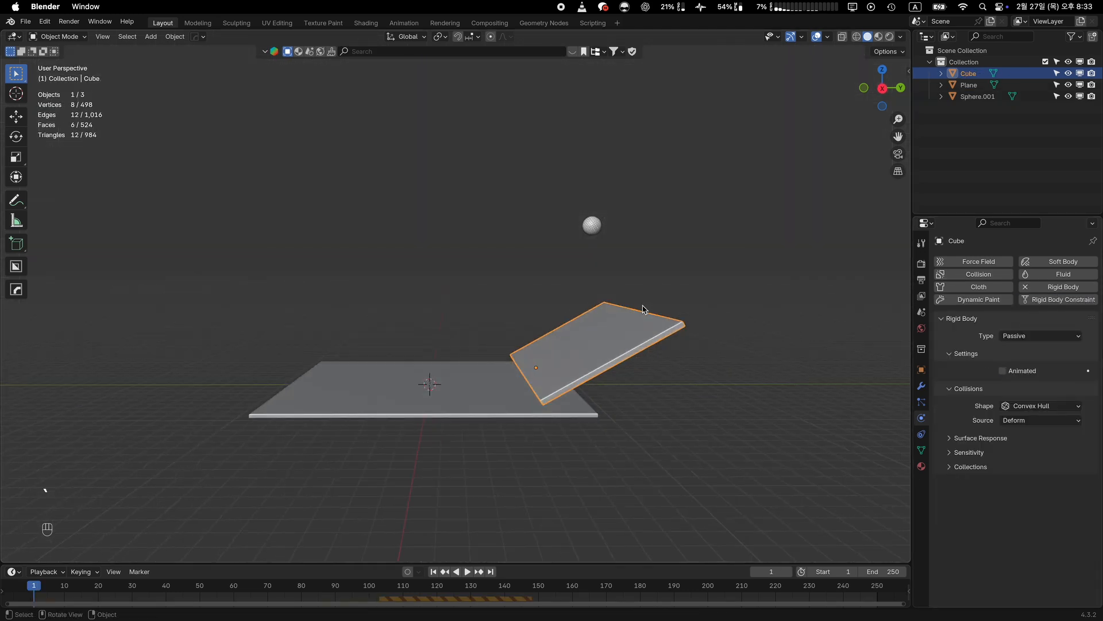
# Step: Play the simulation, return to frame 1 and replay it to check how the sphere collides with the ramp and ground
pyautogui.press('space')
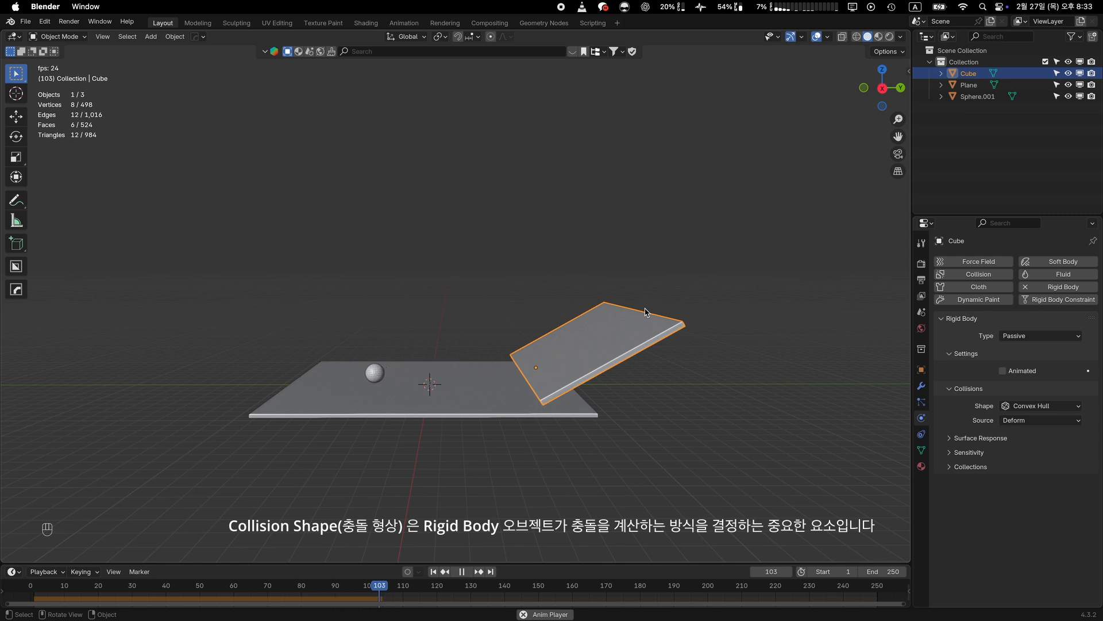
pyautogui.press('space')
pyautogui.keyDown('shift'); pyautogui.hscroll(-2, 645, 312); pyautogui.keyUp('shift')
pyautogui.keyDown('super'); pyautogui.scroll(2, 646, 312); pyautogui.keyUp('super')
pyautogui.keyDown('super'); pyautogui.scroll(2, 646, 312); pyautogui.keyUp('super')
pyautogui.keyDown('shift'); pyautogui.scroll(-2, 645, 312); pyautogui.keyUp('shift')
pyautogui.keyDown('super'); pyautogui.scroll(2, 645, 312); pyautogui.keyUp('super')
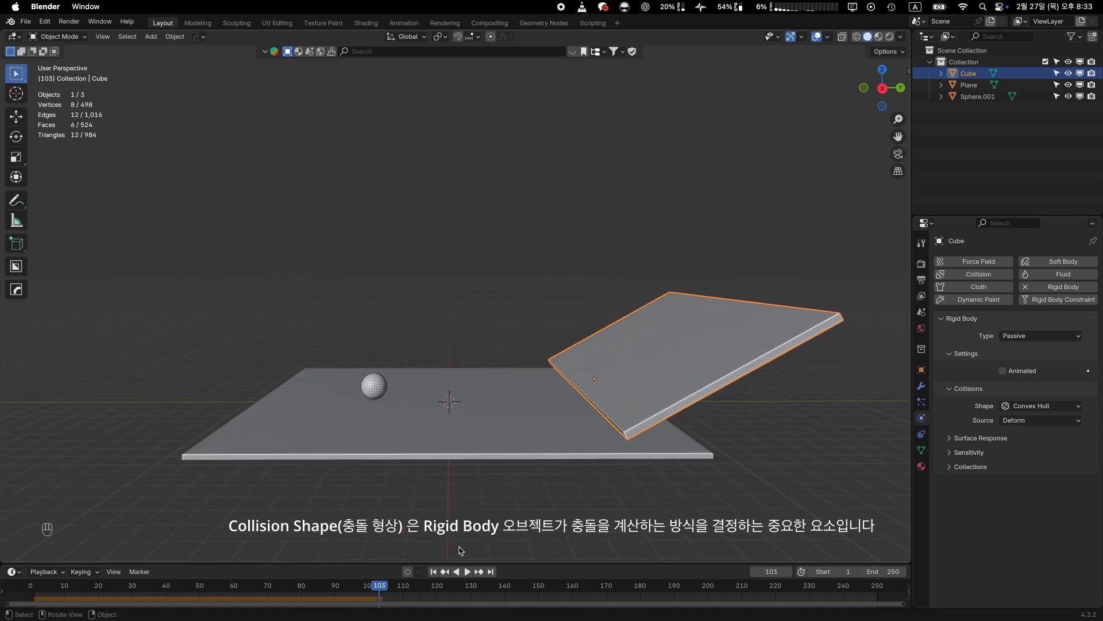
pyautogui.click(433, 572)
pyautogui.press('space')
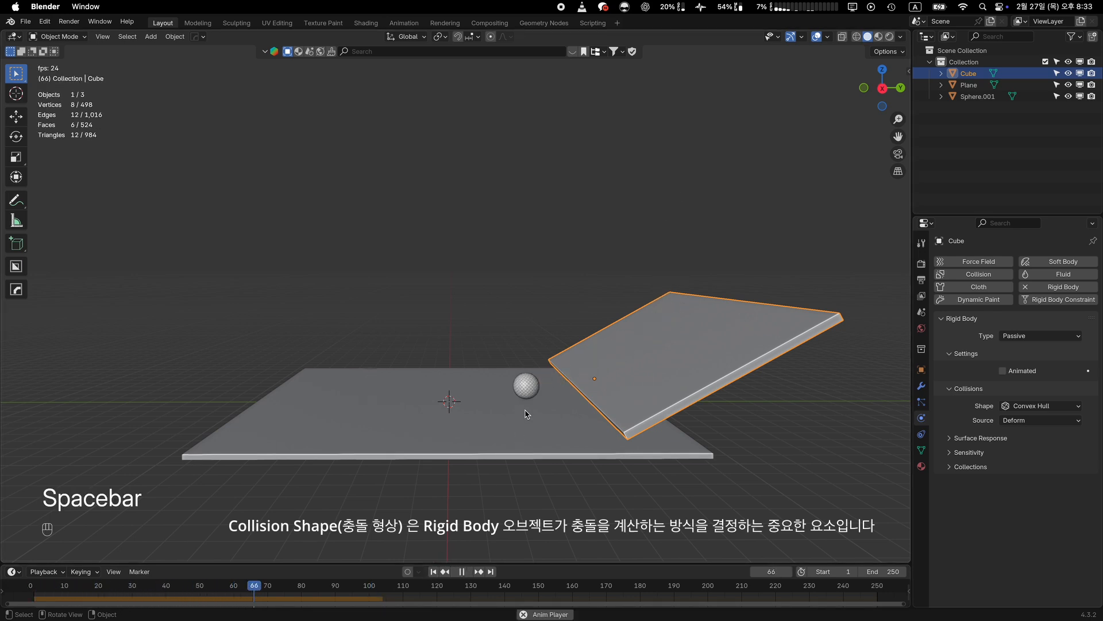
pyautogui.press('space')
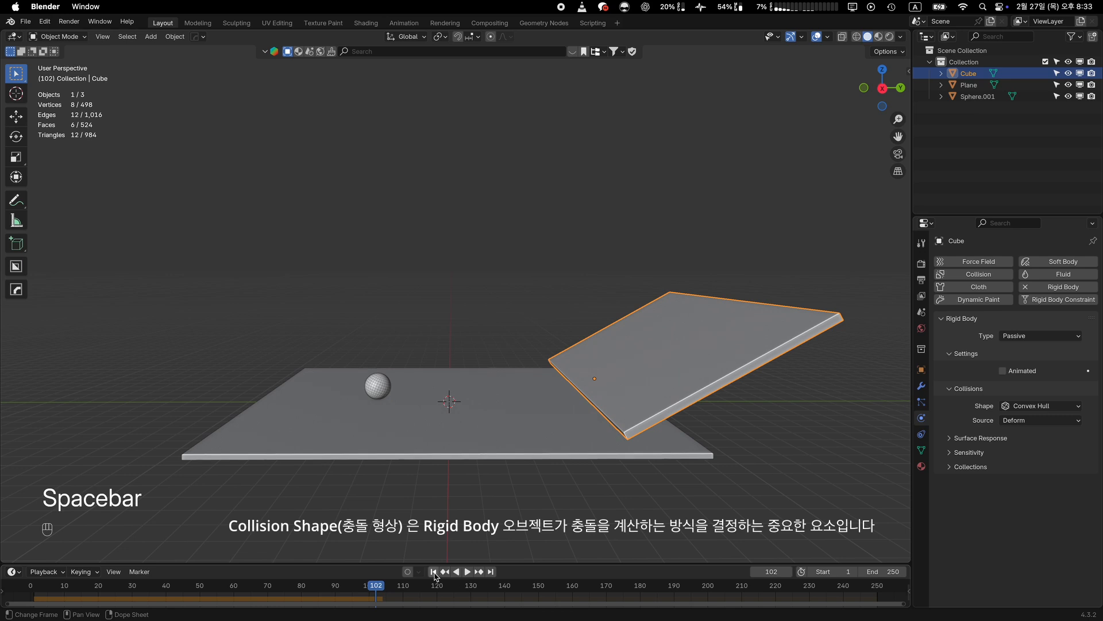
# Step: Return to frame 1, scale Sphere.001 up to roughly two and a half times its size, and shade it smooth
pyautogui.hotkey('shift', 'Left')
pyautogui.keyDown('shift'); pyautogui.moveTo(724, 195); pyautogui.dragTo(714, 195, button='middle'); pyautogui.keyUp('shift')
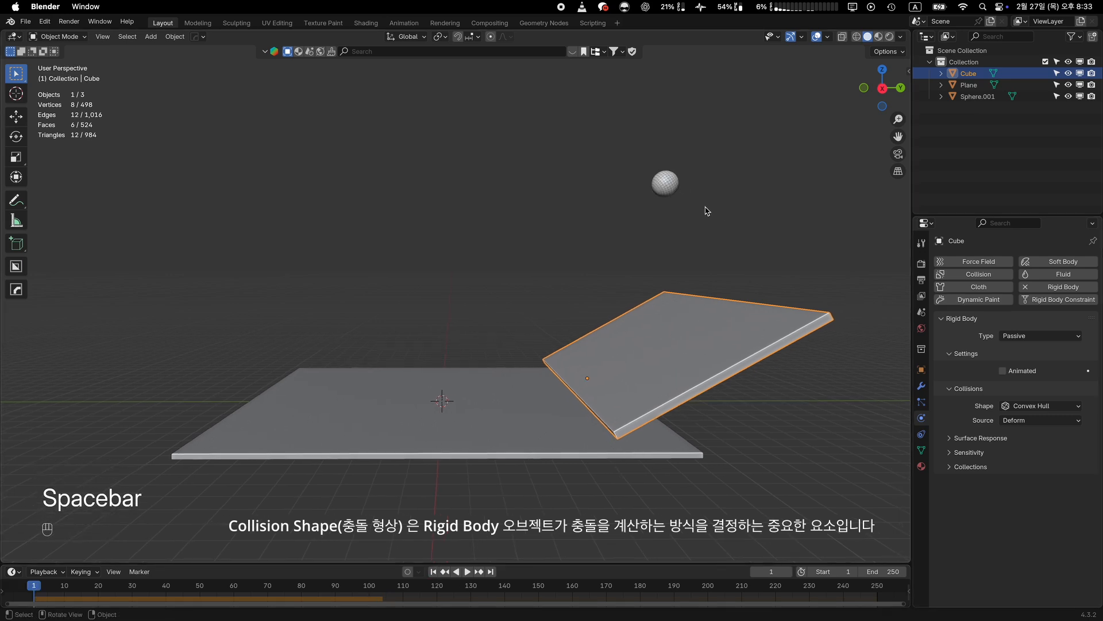
pyautogui.click(668, 183)
pyautogui.press('s')
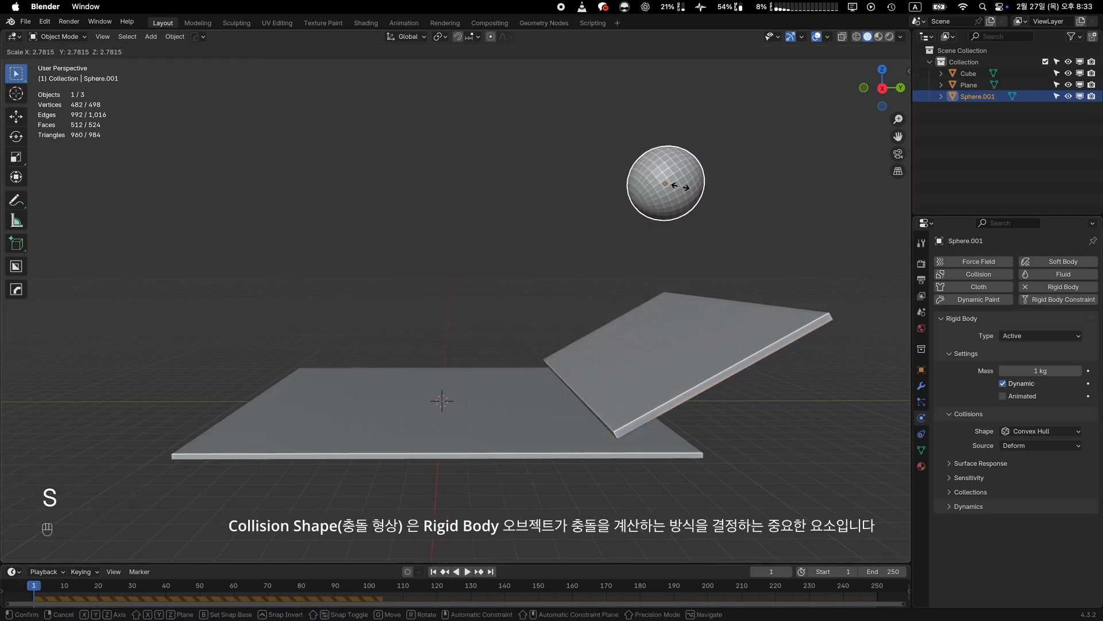
pyautogui.click(681, 189)
pyautogui.rightClick(680, 190)
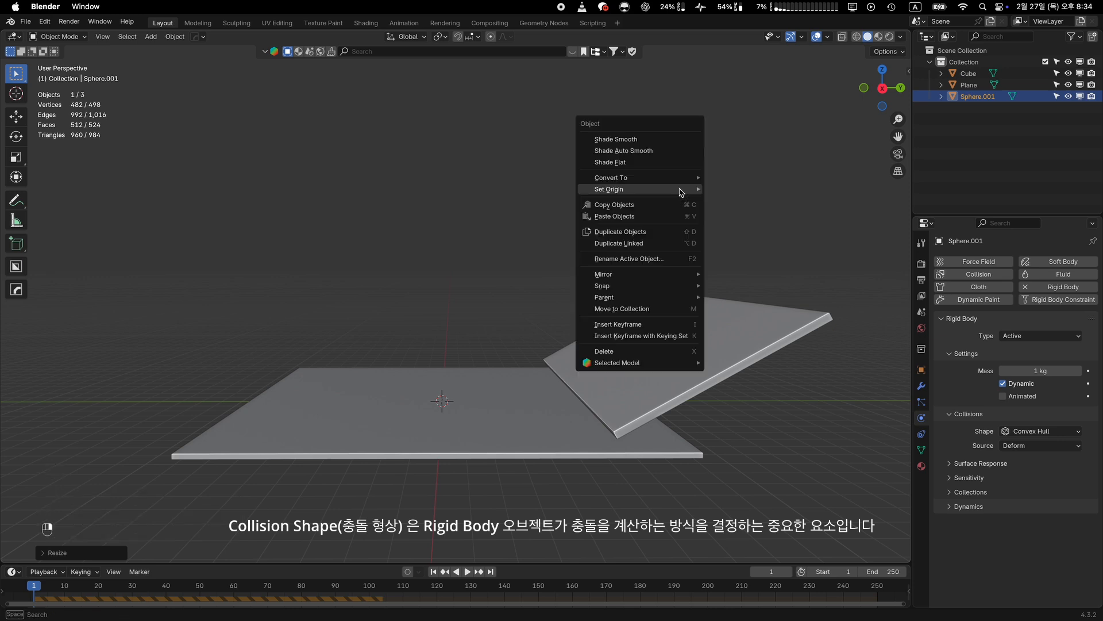
pyautogui.moveTo(679, 190)
pyautogui.click(616, 139)
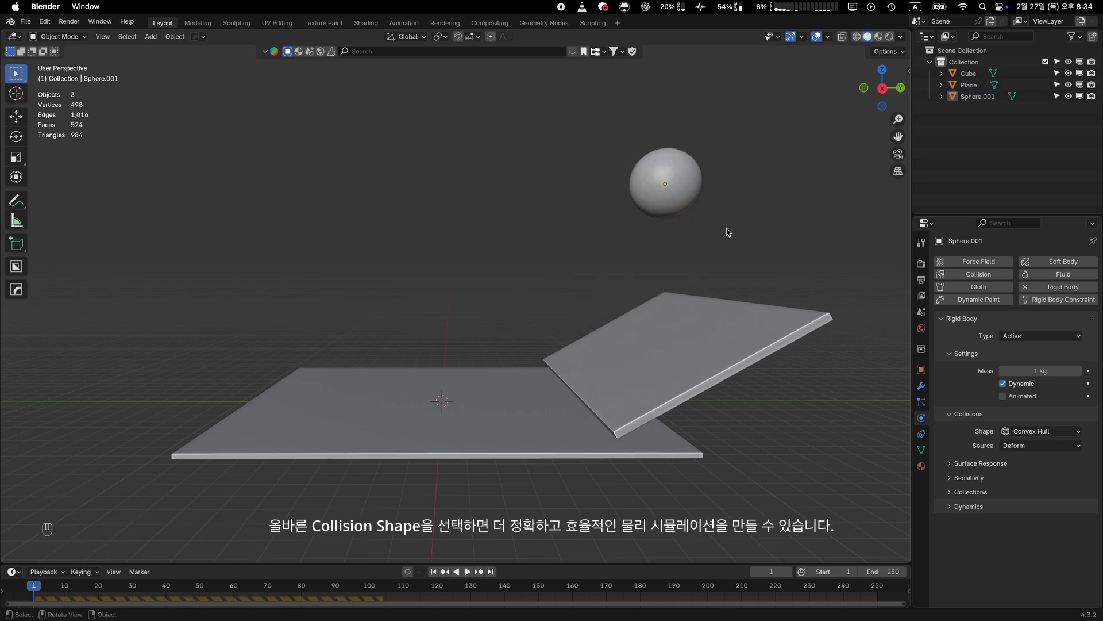
# Step: Play the simulation with the enlarged sphere using the Convex Hull shape, stop it and return to frame 1
pyautogui.press('space')
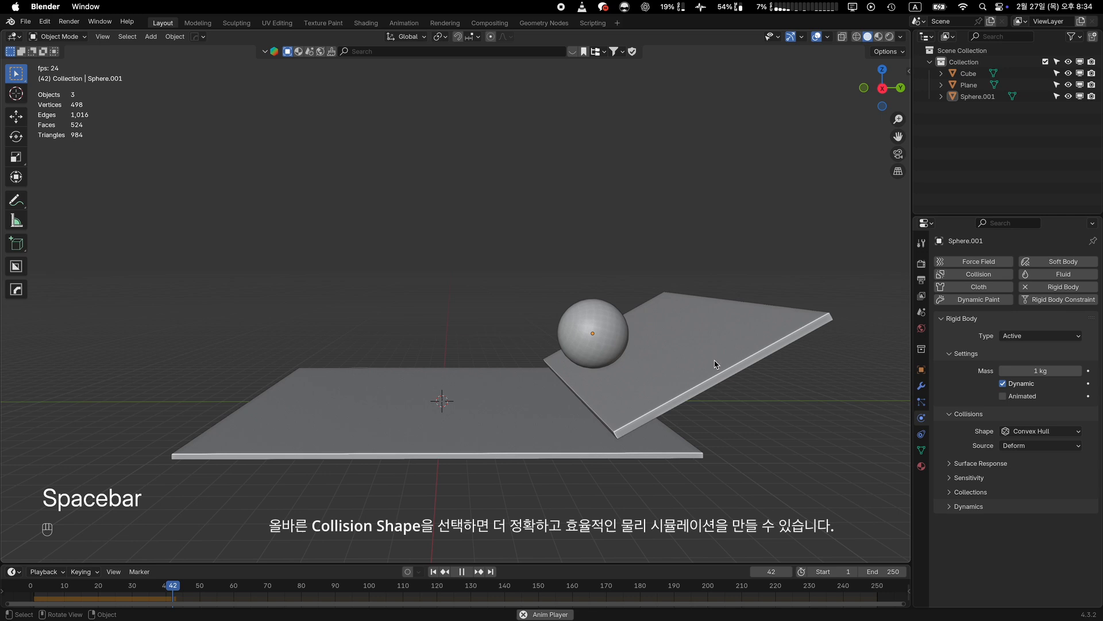
pyautogui.press('space')
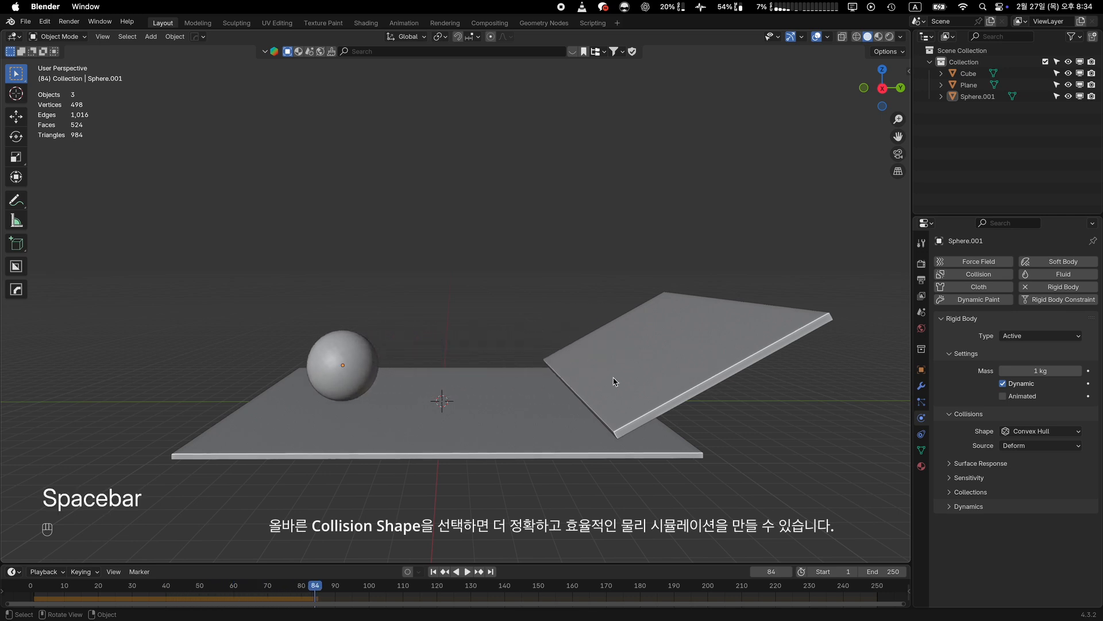
pyautogui.click(435, 571)
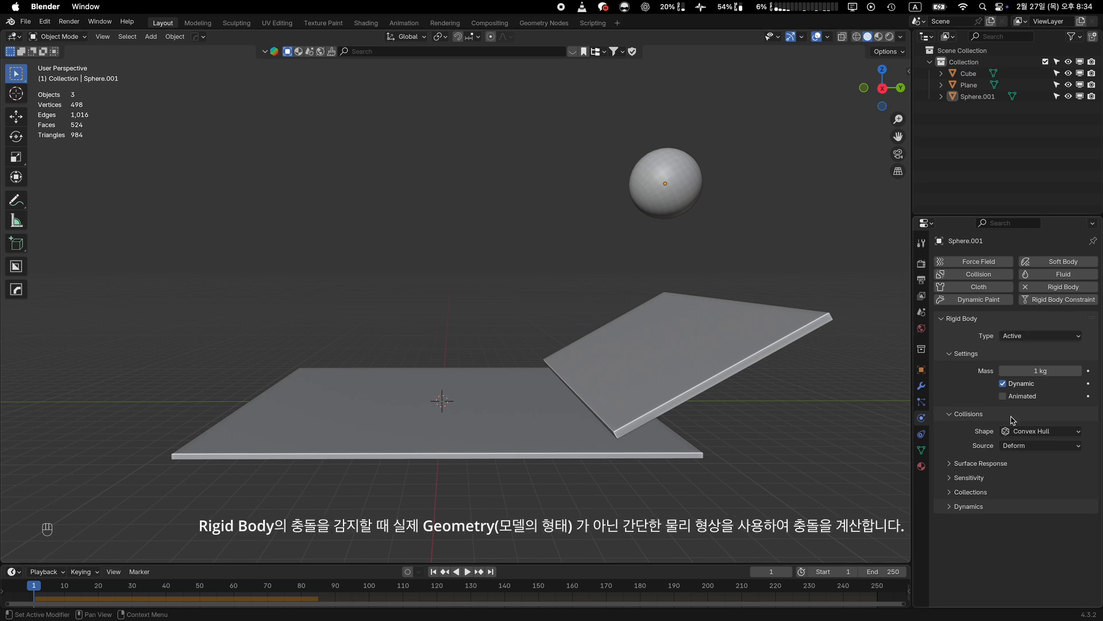
# Step: Select Sphere.001 and inspect the scene in wireframe shading, restoring solid shading
pyautogui.click(685, 187)
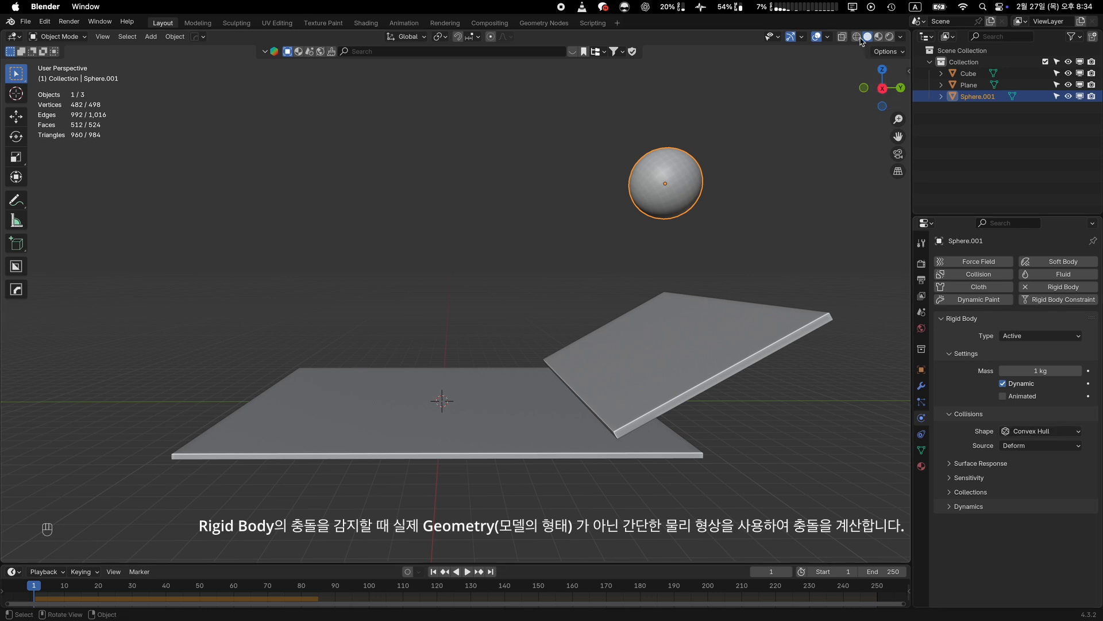
pyautogui.click(829, 37)
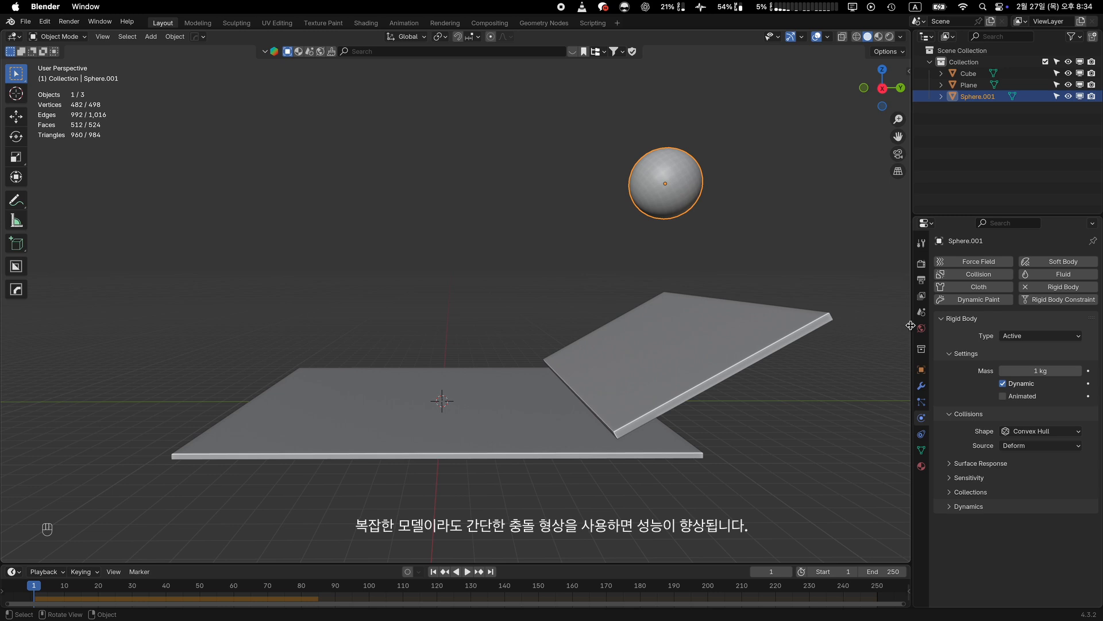
pyautogui.click(859, 39)
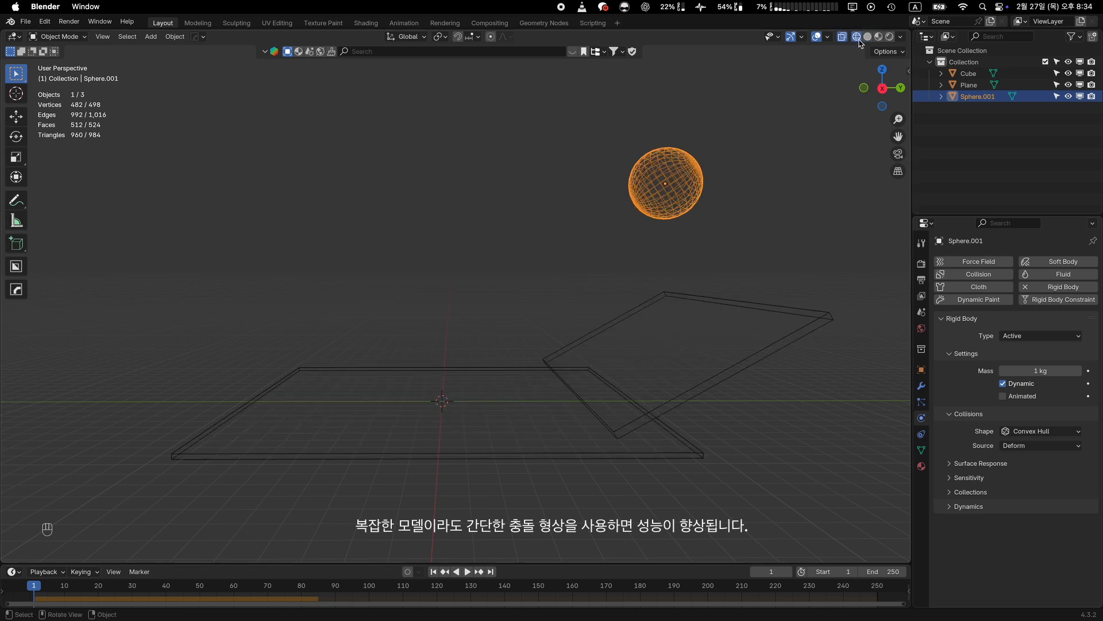
pyautogui.click(867, 37)
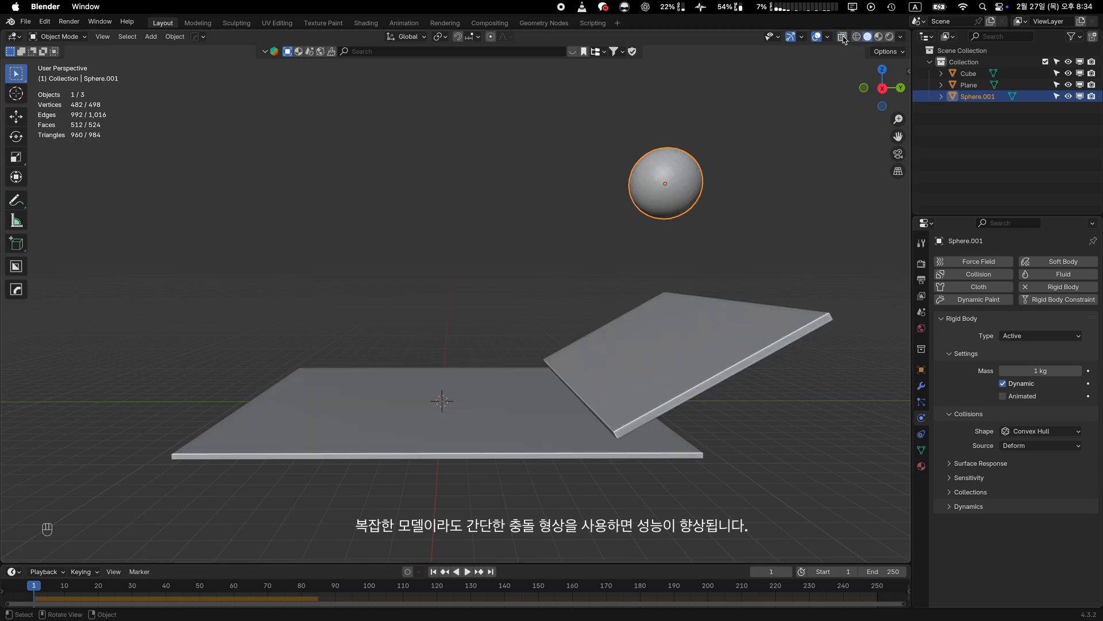
# Step: Set the collision shape of Sphere.001 to Box, play the simulation and return to frame 1
pyautogui.click(1021, 435)
pyautogui.click(1029, 447)
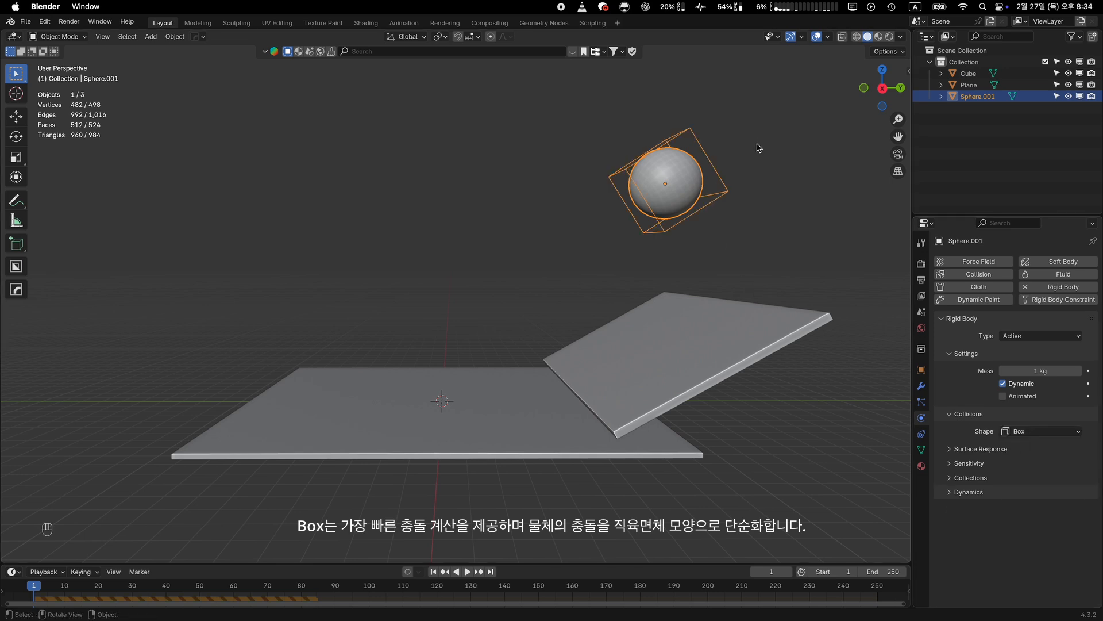
pyautogui.press('space')
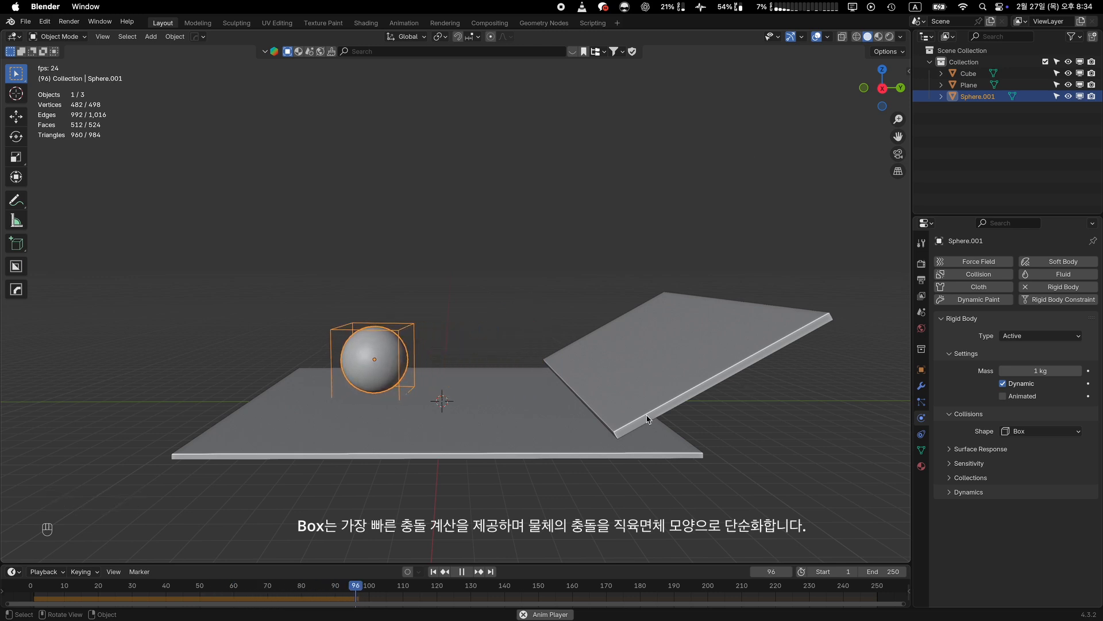
pyautogui.press('space')
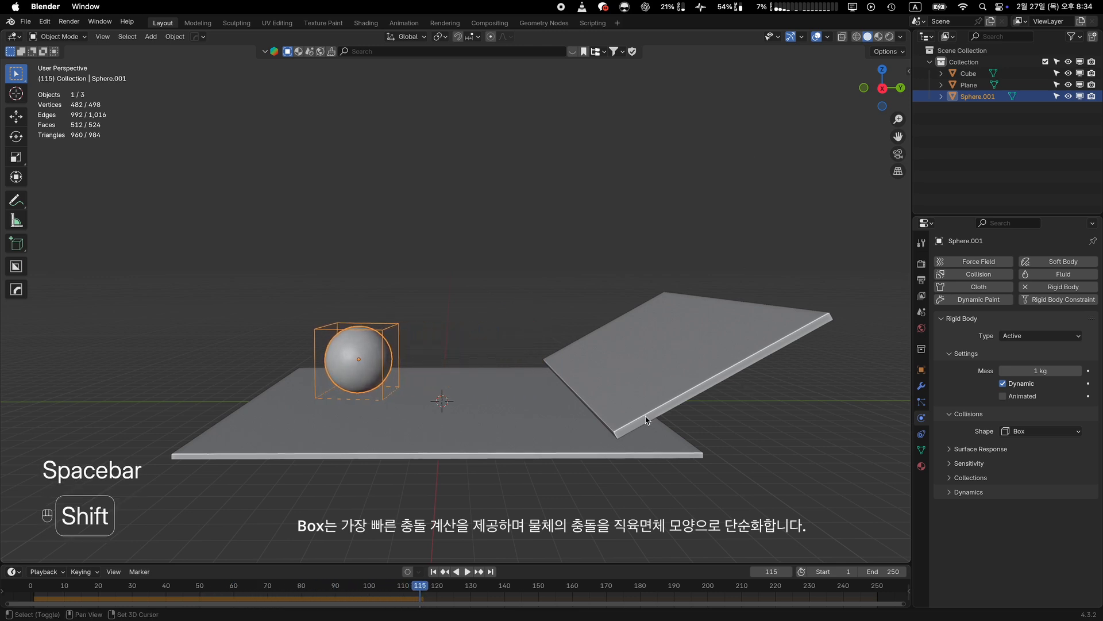
pyautogui.hotkey('shift', 'Left')
# Step: Set the collision shape of Sphere.001 to Sphere, play the simulation and return to frame 1
pyautogui.click(1049, 432)
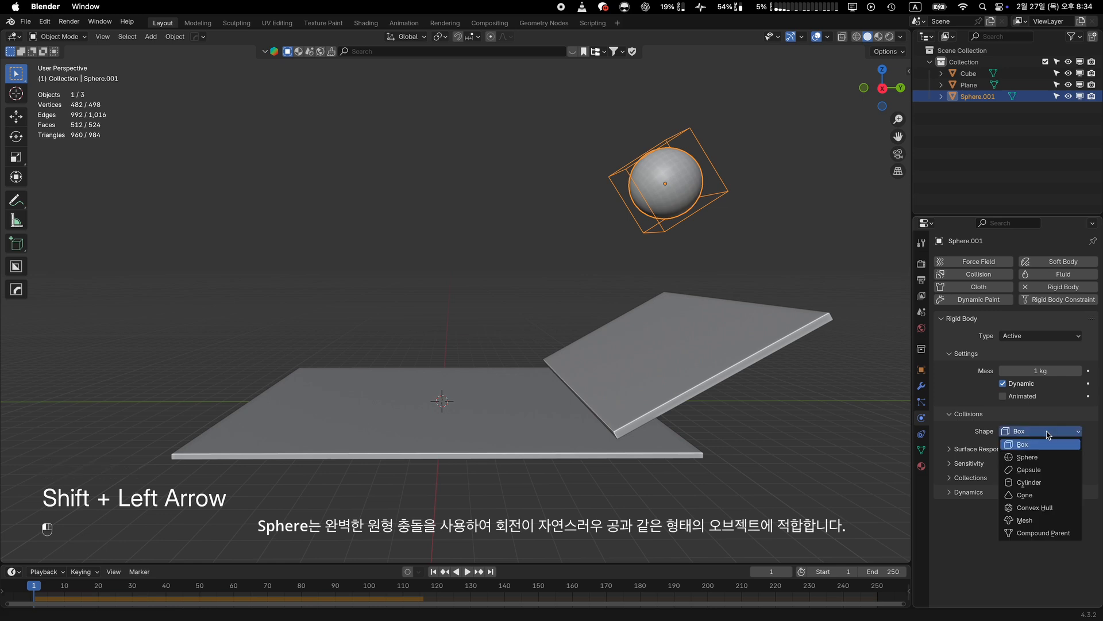
pyautogui.click(1038, 457)
pyautogui.press('space')
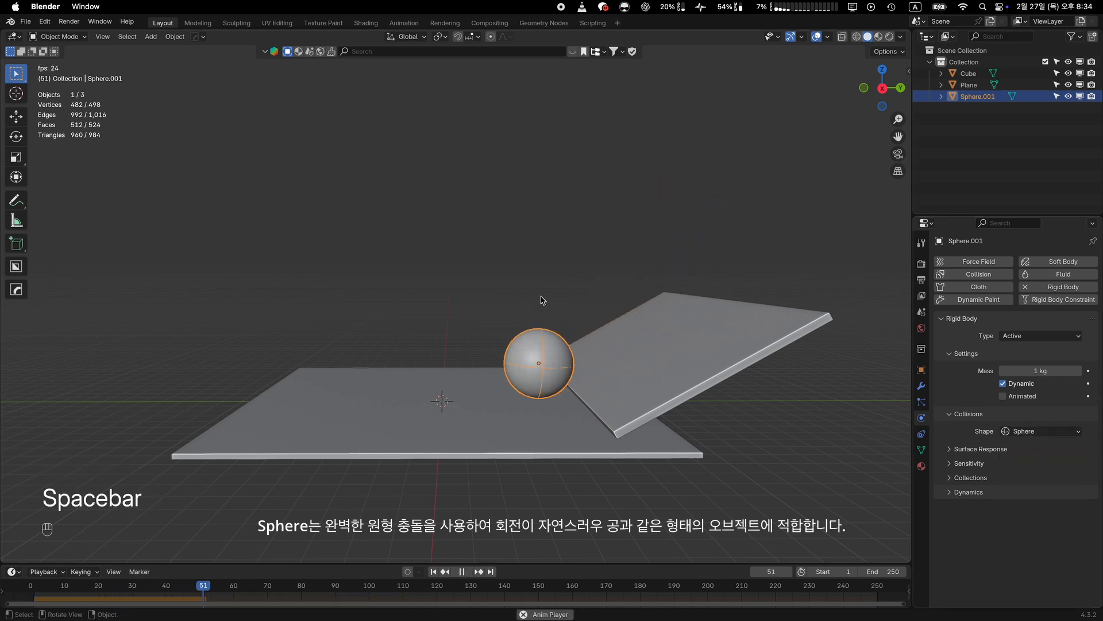
pyautogui.press('space')
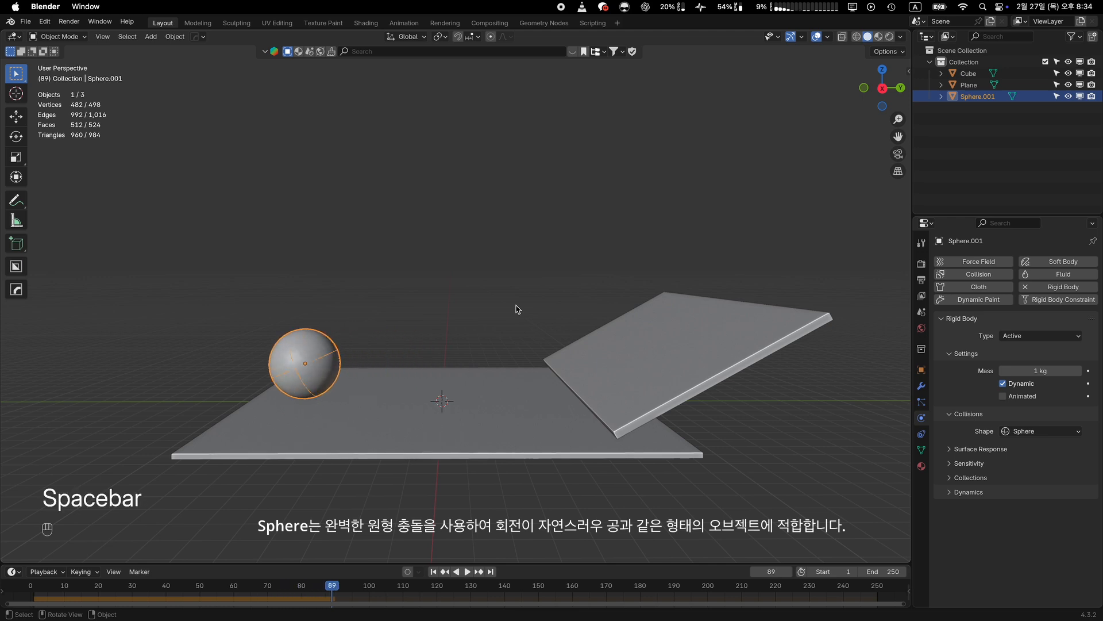
pyautogui.hotkey('shift', 'Left')
# Step: Set Sphere.001's collision shape to Capsule, inspect it briefly in X-ray, play the simulation and return to frame 1
pyautogui.click(1043, 432)
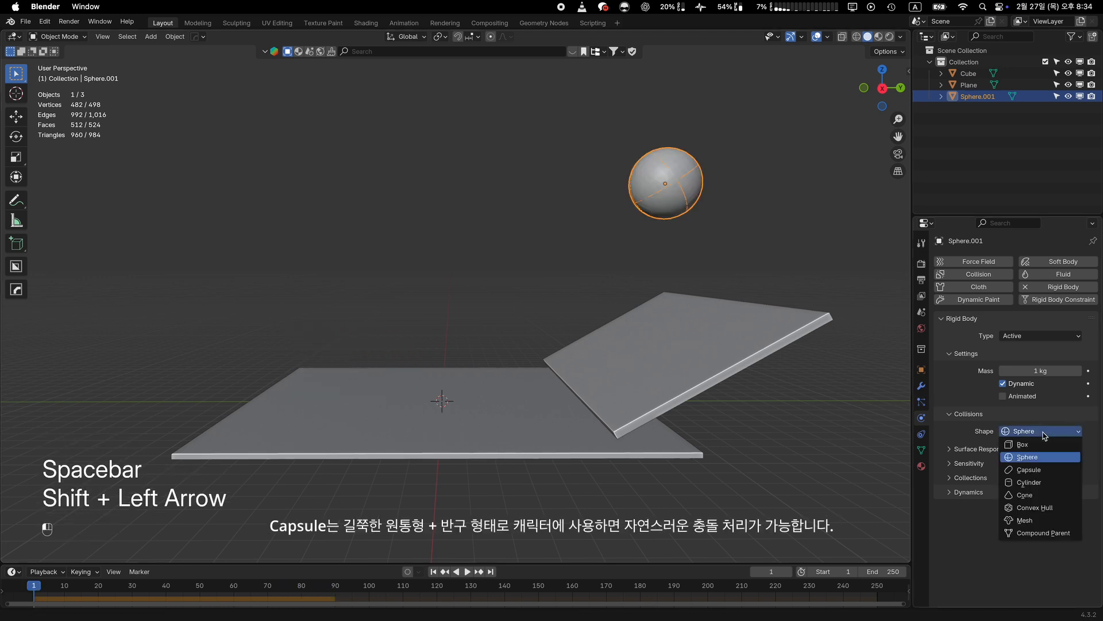
pyautogui.click(1028, 470)
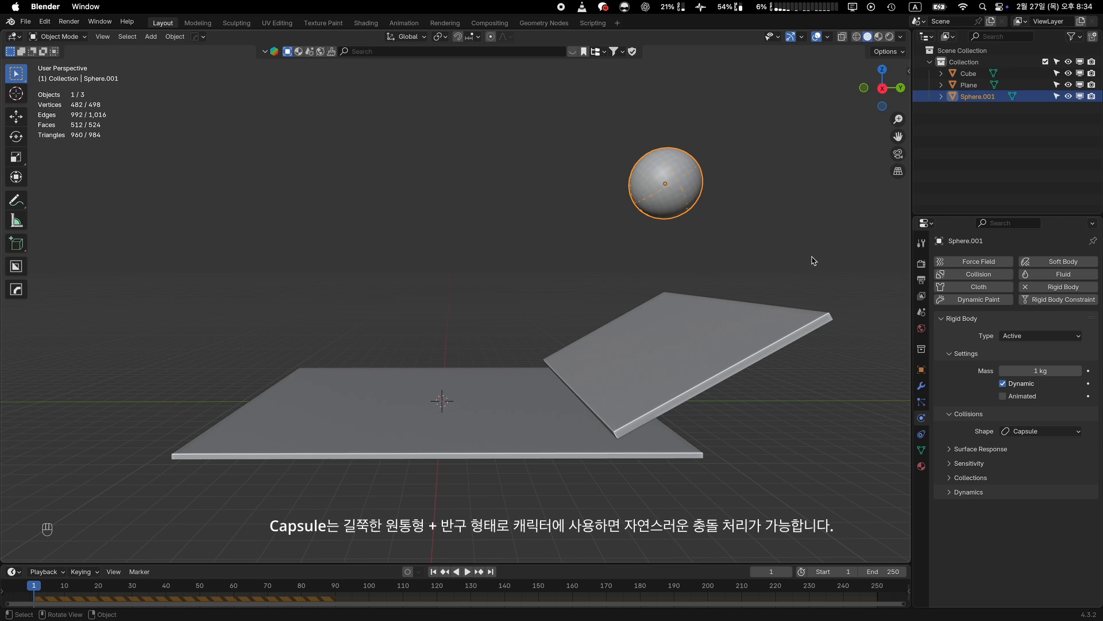
pyautogui.click(843, 37)
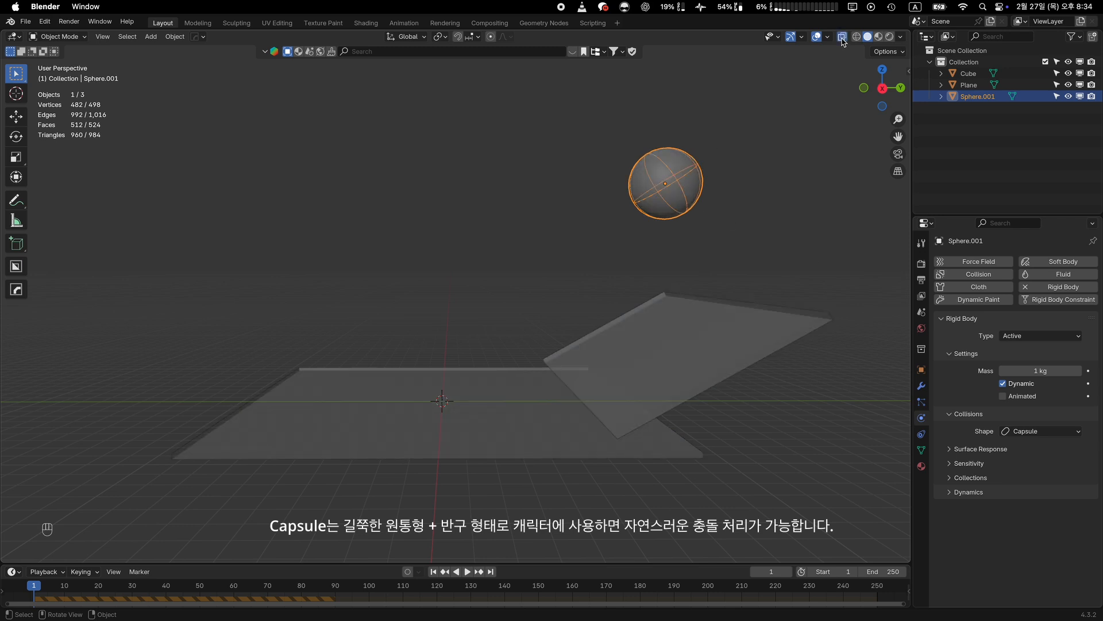
pyautogui.click(843, 38)
pyautogui.press('space')
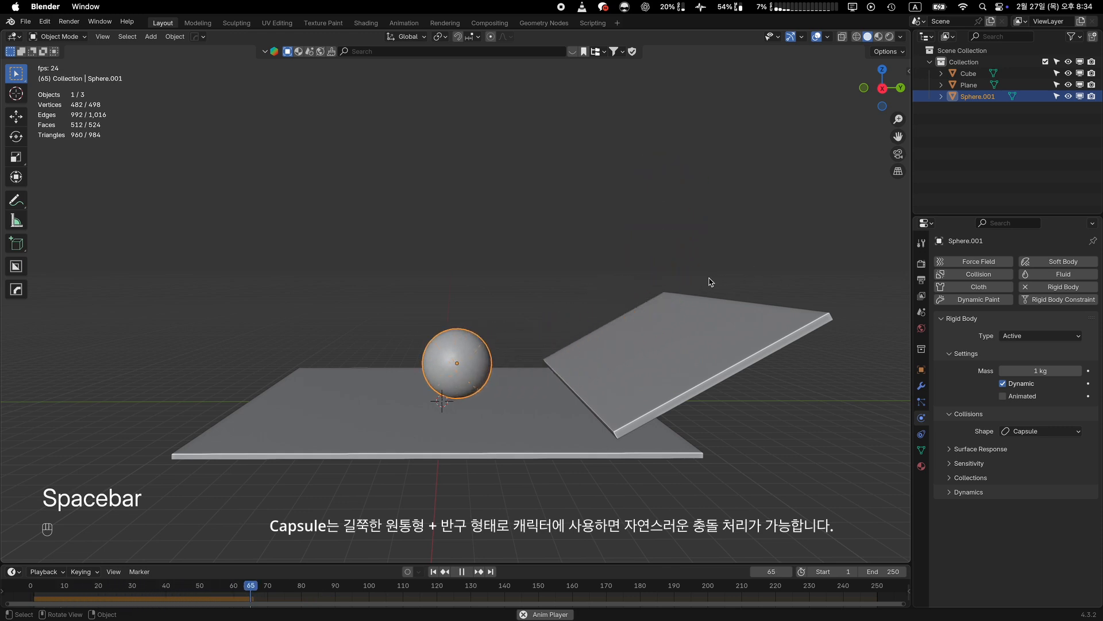
pyautogui.press('space')
pyautogui.hotkey('shift', 'Left')
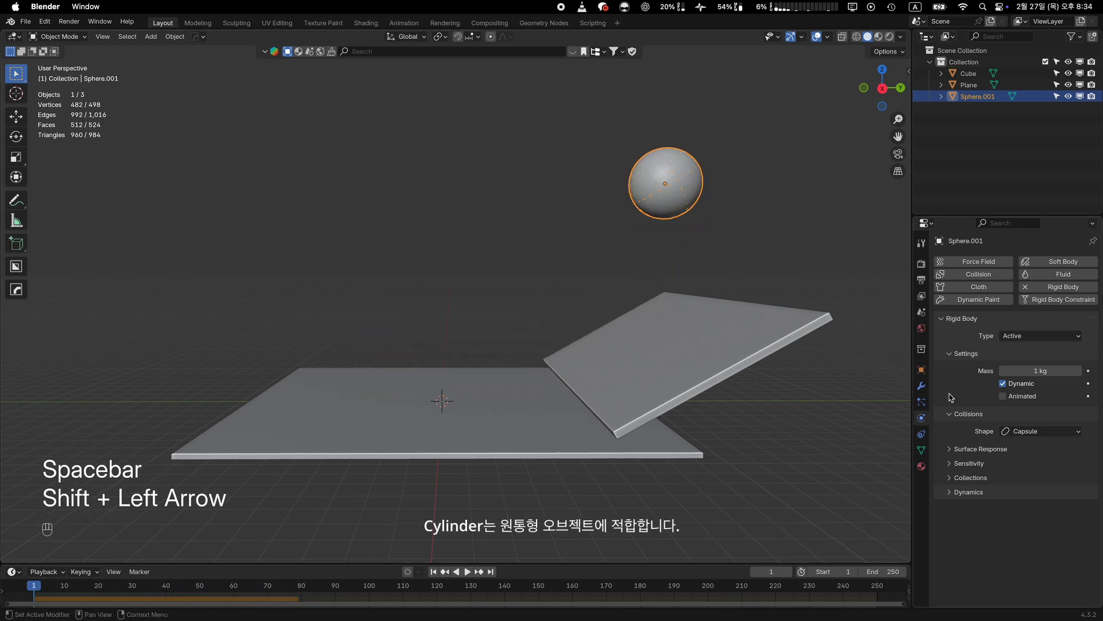
# Step: Set the collision shape of Sphere.001 to Cylinder, play the simulation and return to frame 1
pyautogui.click(1016, 430)
pyautogui.click(1028, 482)
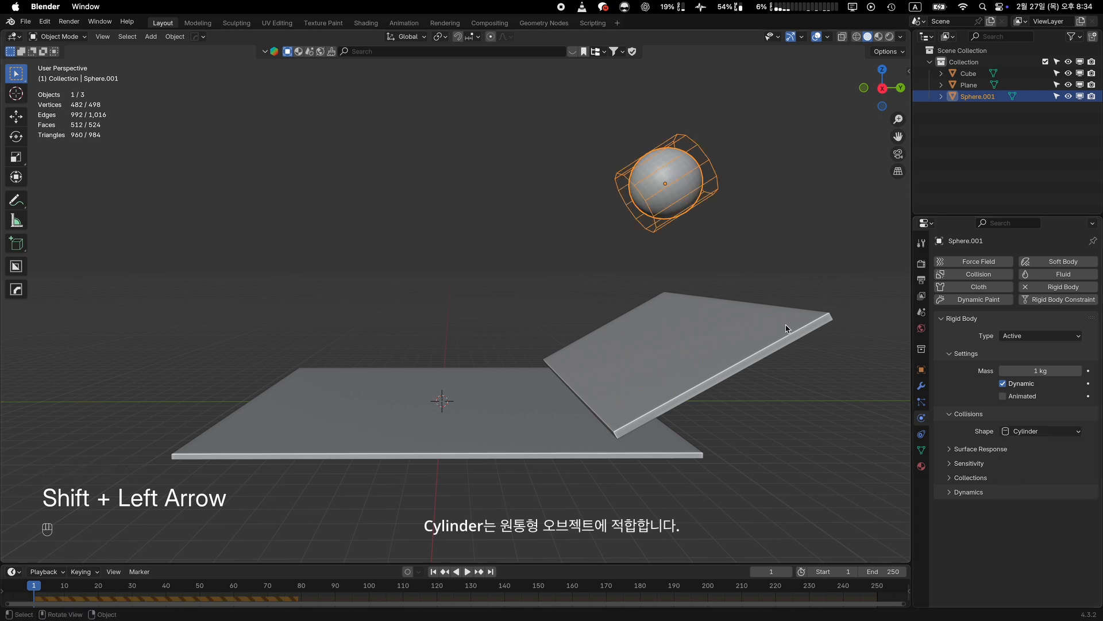
pyautogui.press('space')
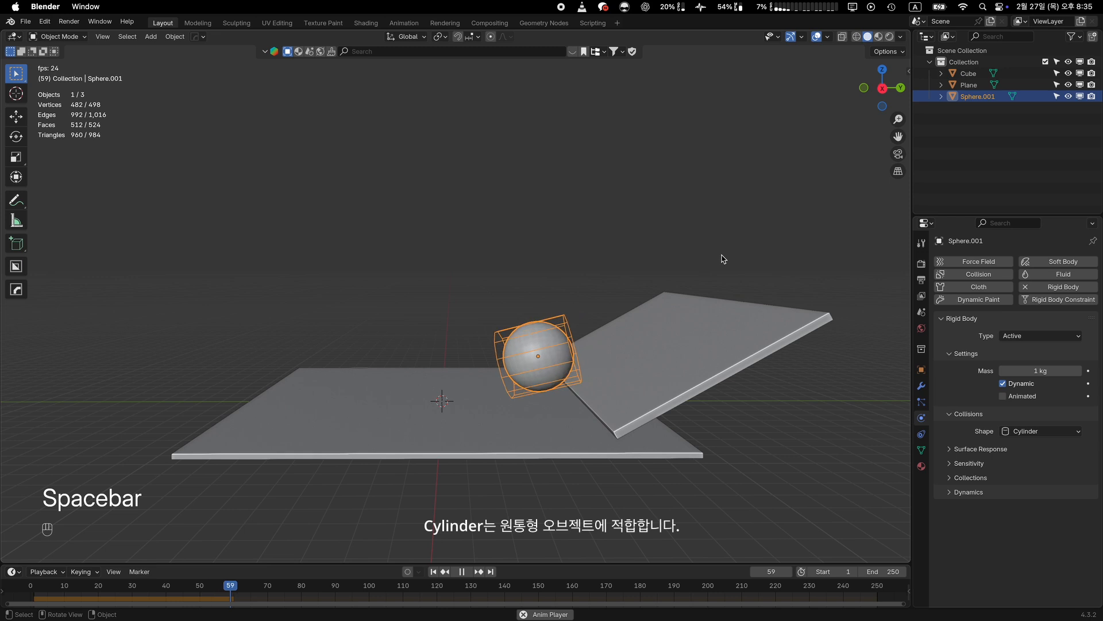
pyautogui.press('space')
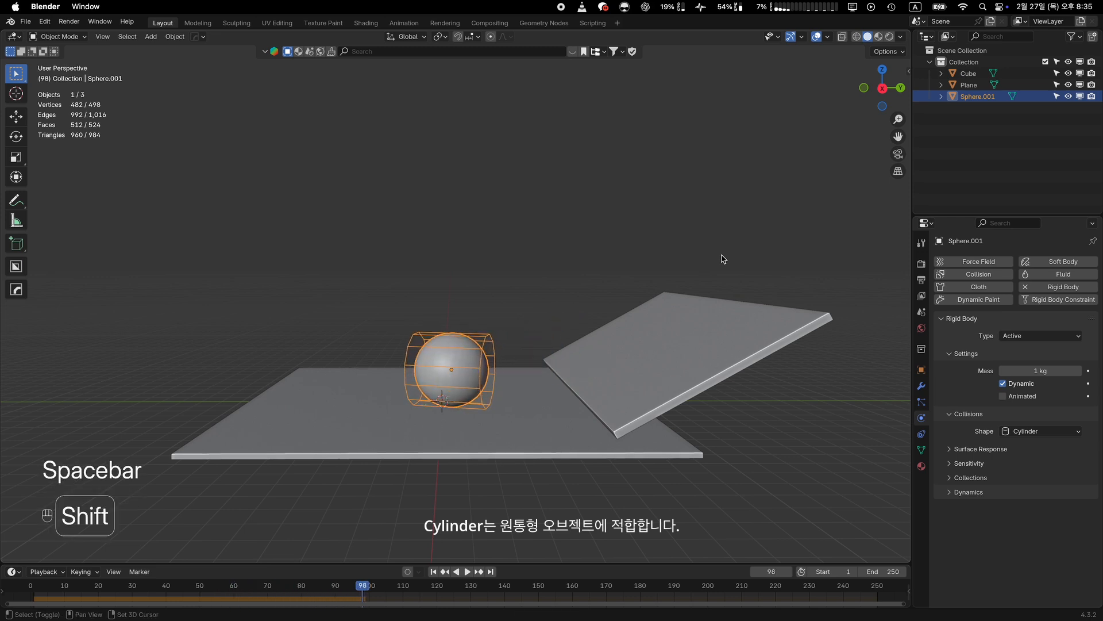
pyautogui.hotkey('shift', 'Left')
# Step: Set Sphere.001's collision shape to Cone and play the simulation, inspecting it in X-ray and wireframe before restoring solid shading without X-ray
pyautogui.click(1046, 426)
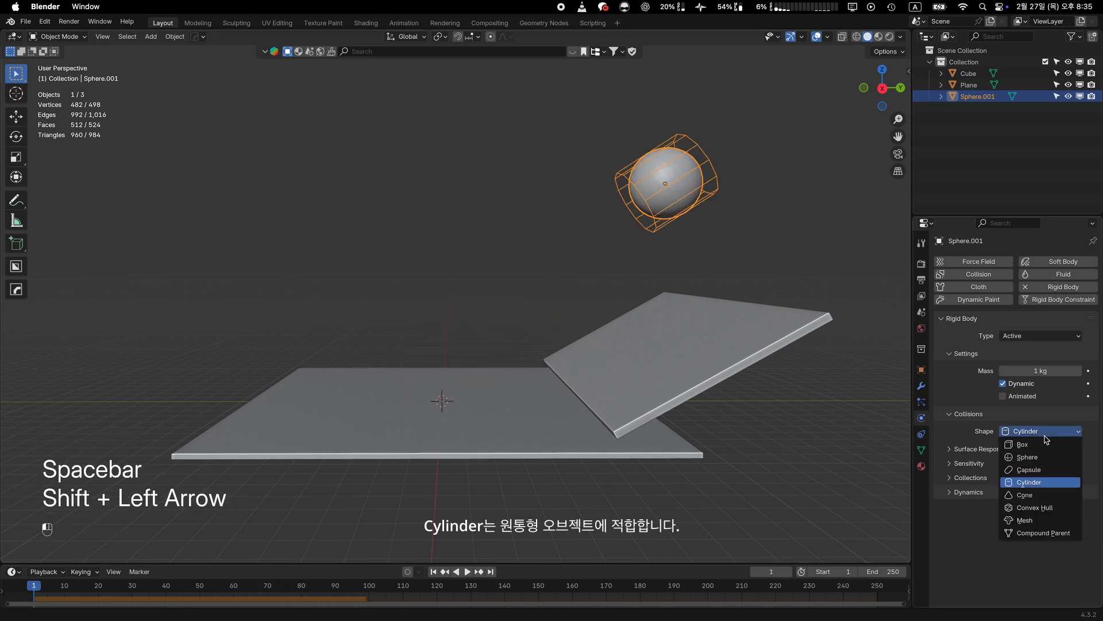
pyautogui.click(1037, 501)
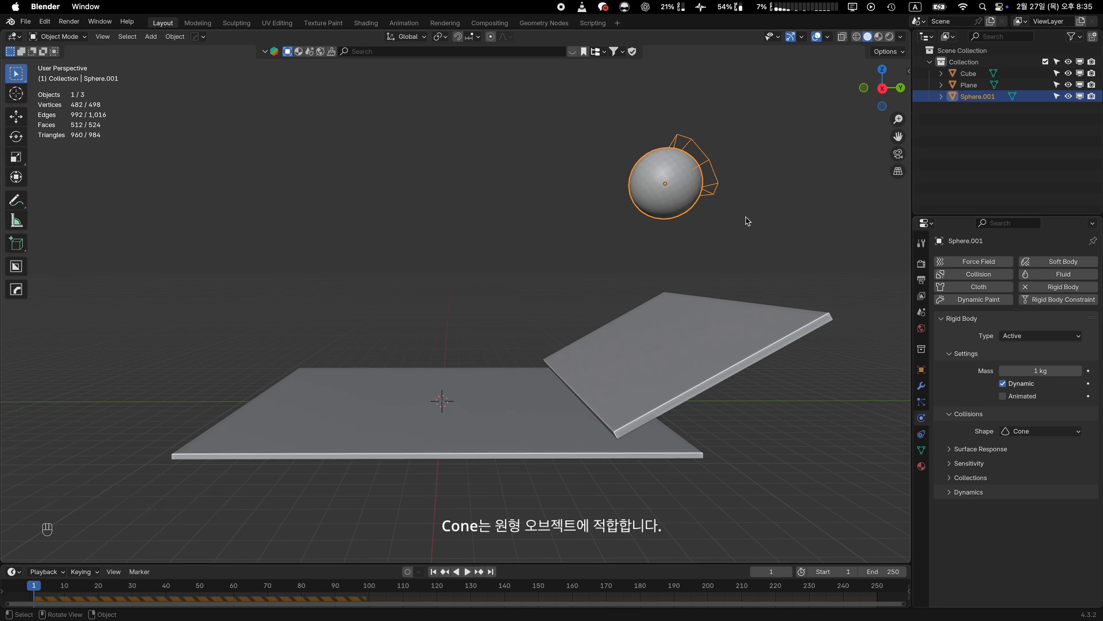
pyautogui.click(843, 38)
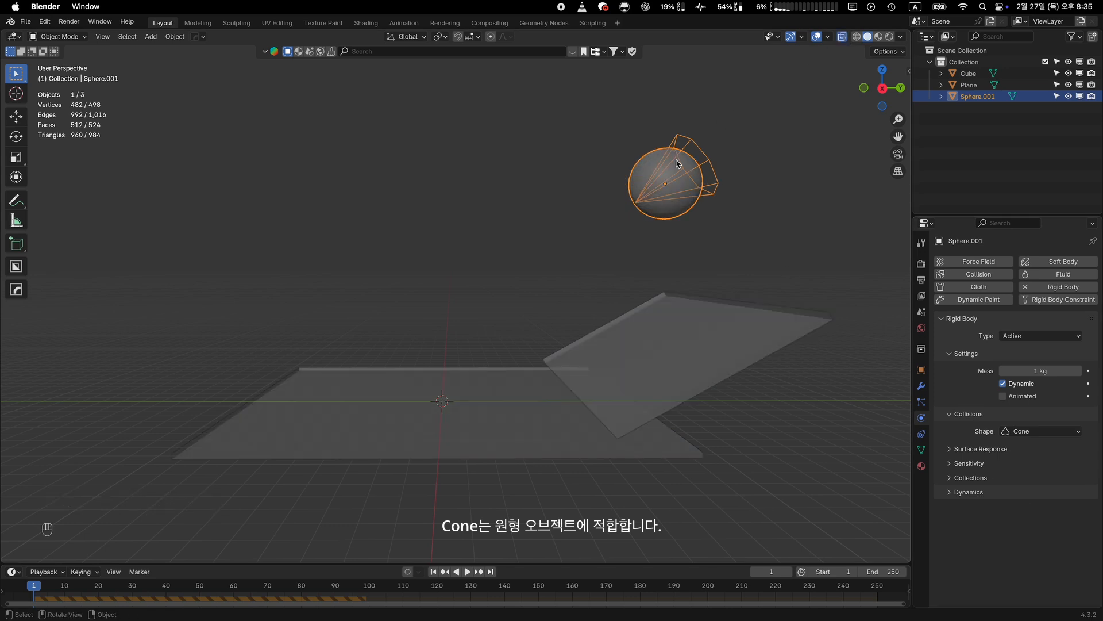
pyautogui.press('space')
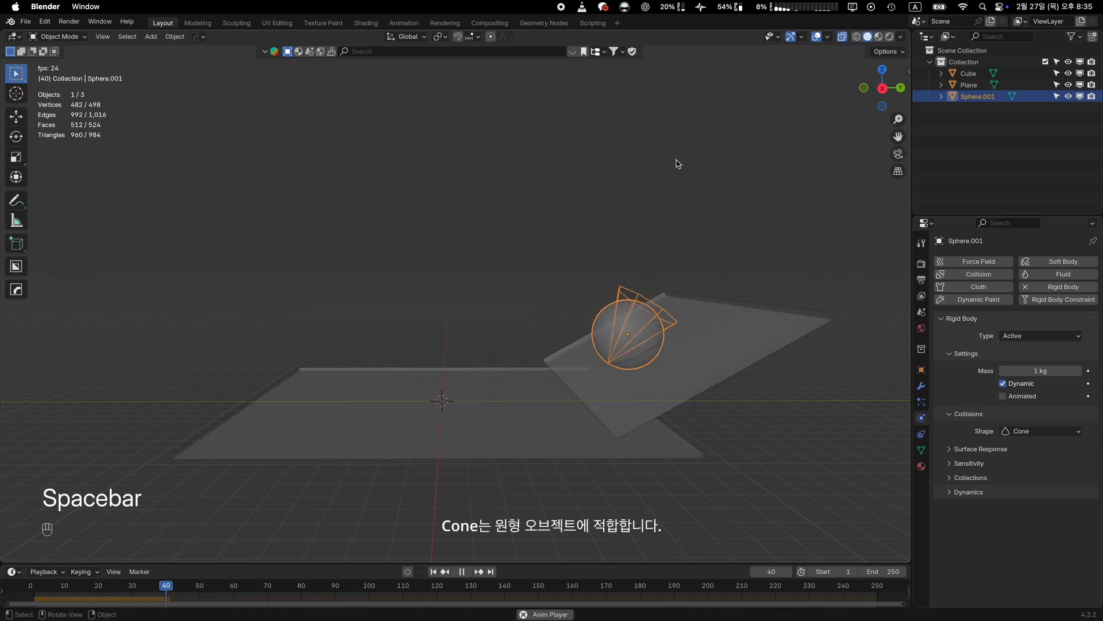
pyautogui.click(856, 37)
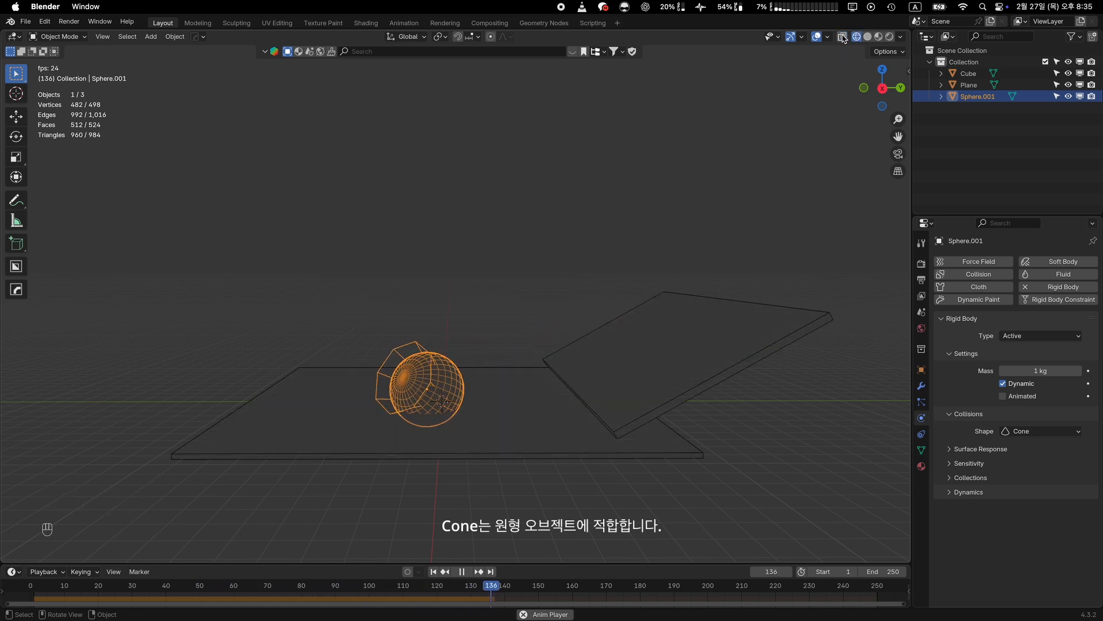
pyautogui.click(867, 37)
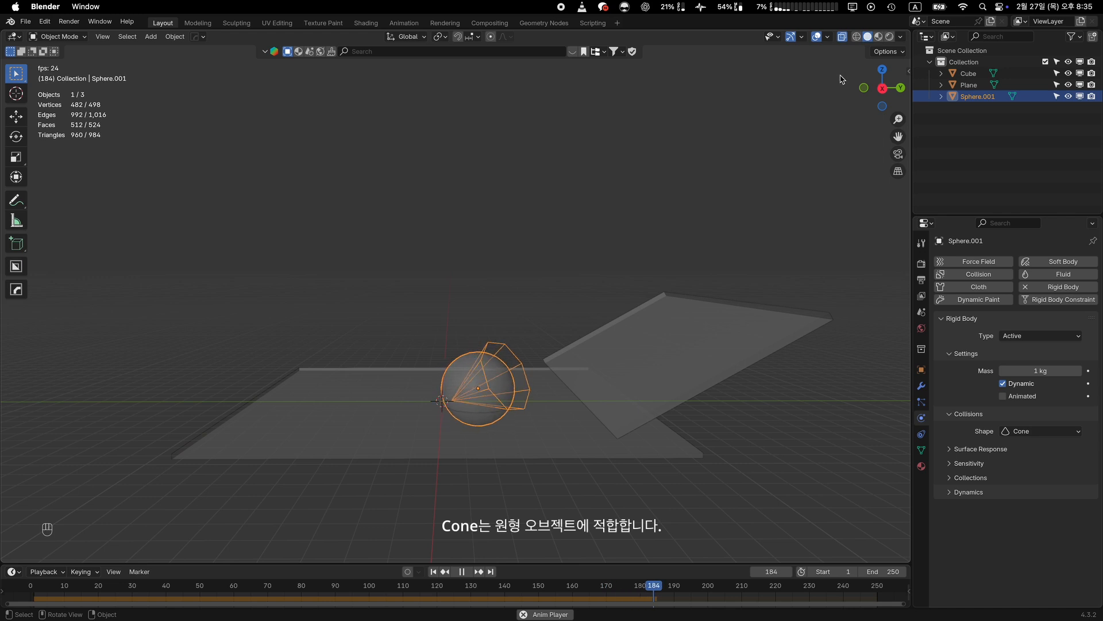
pyautogui.click(843, 36)
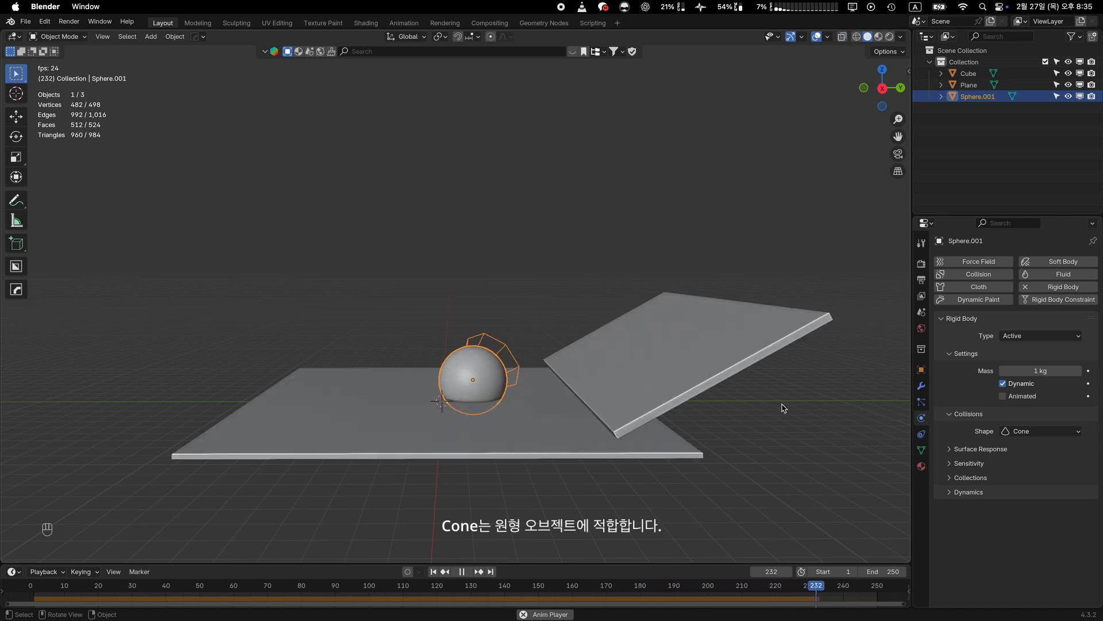
pyautogui.press('space')
# Step: Set the collision shape of Sphere.001 to Convex Hull and return to frame 1
pyautogui.click(1029, 431)
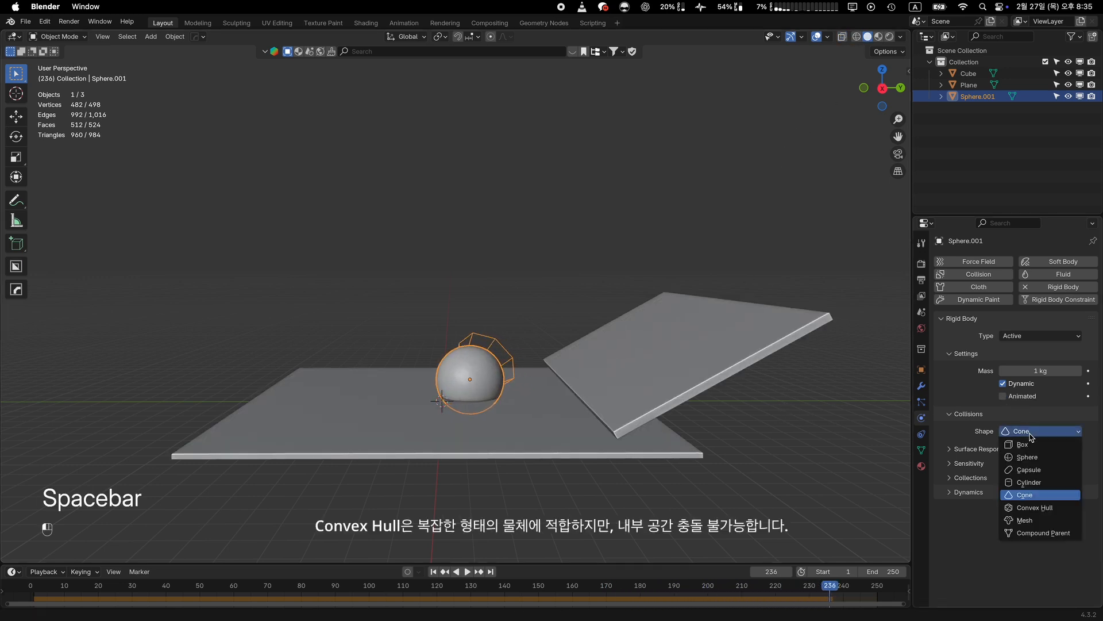
pyautogui.click(1034, 508)
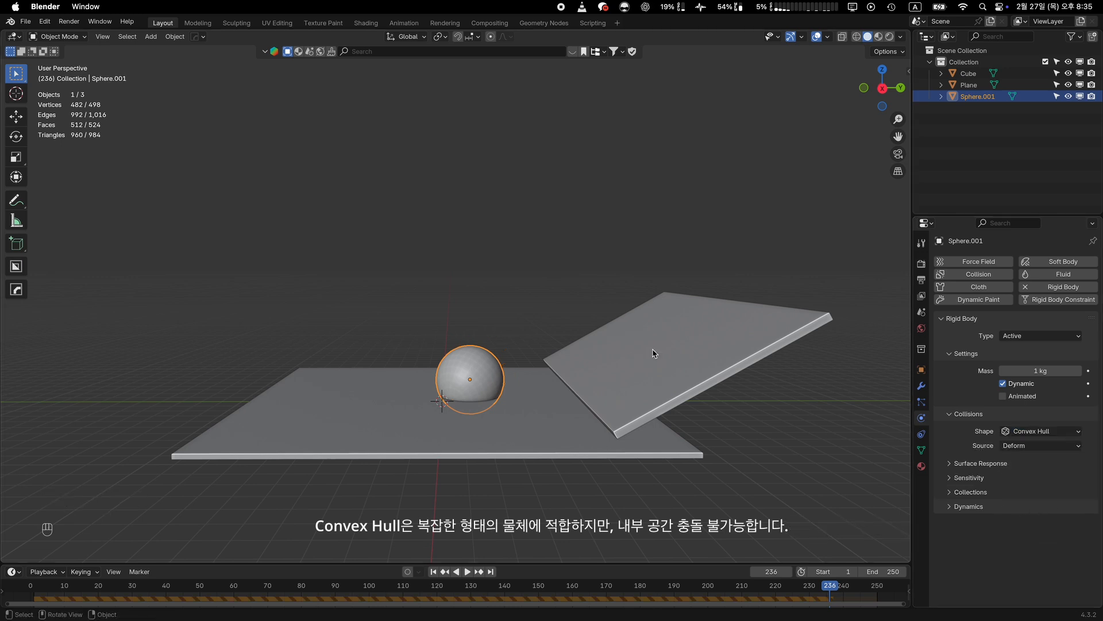
pyautogui.hotkey('shift', 'Left')
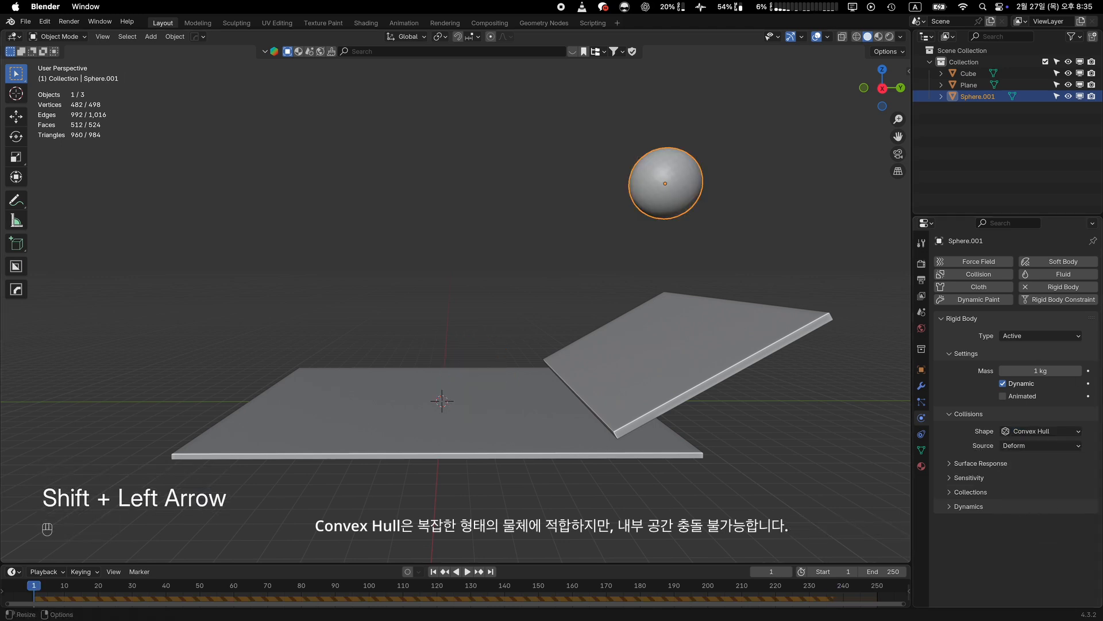
# Step: Play the Convex Hull simulation, return to frame 1 and set Sphere.001's collision shape to Mesh
pyautogui.press('space')
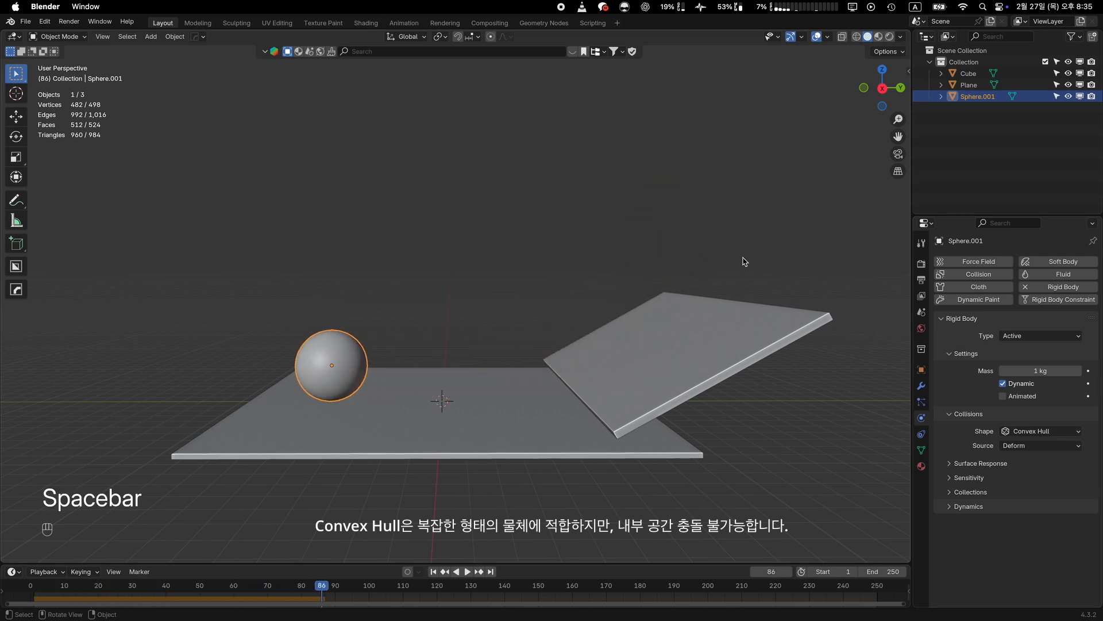
pyautogui.hotkey('shift', 'Left')
pyautogui.click(1021, 434)
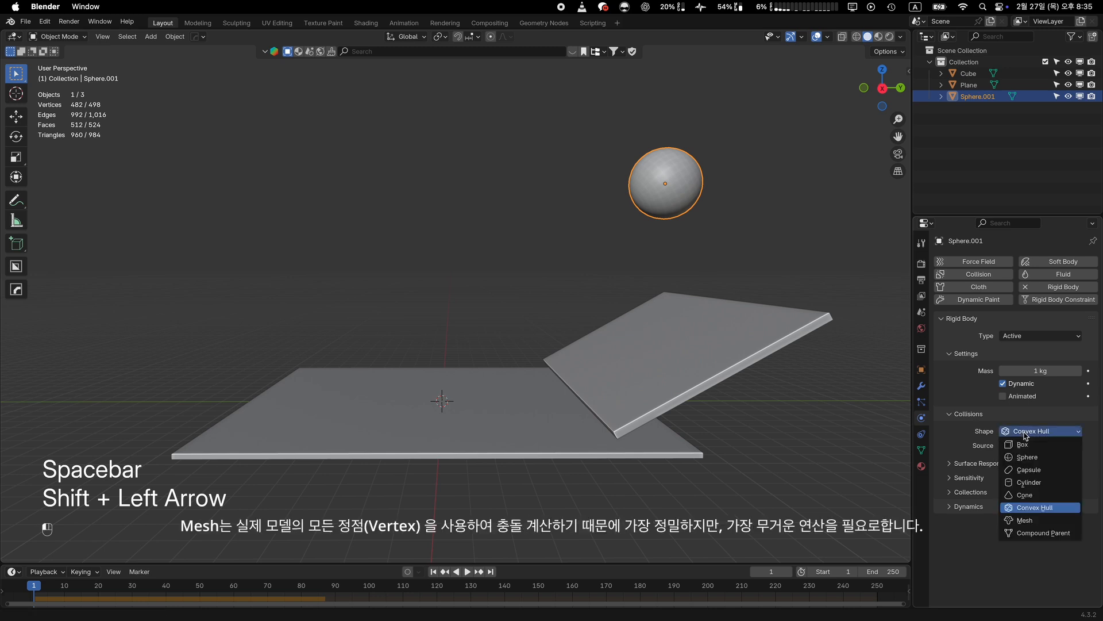
pyautogui.click(1025, 520)
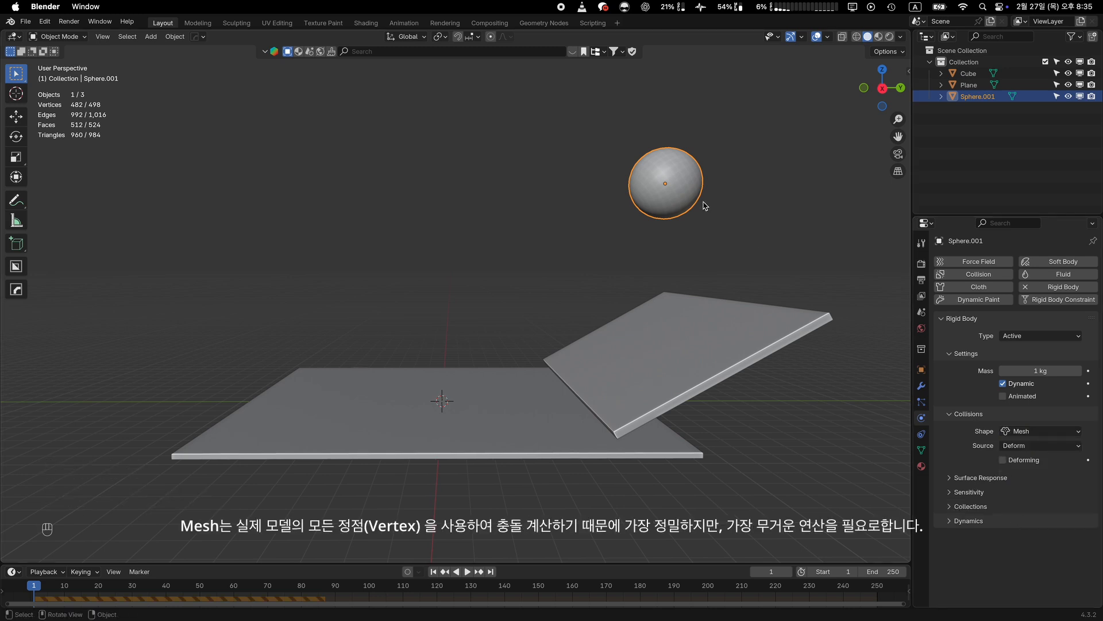
# Step: Check the sphere's mesh briefly in Edit Mode, play the Mesh collision simulation and return to frame 1
pyautogui.press('Tab')
pyautogui.press('Tab')
pyautogui.press('space')
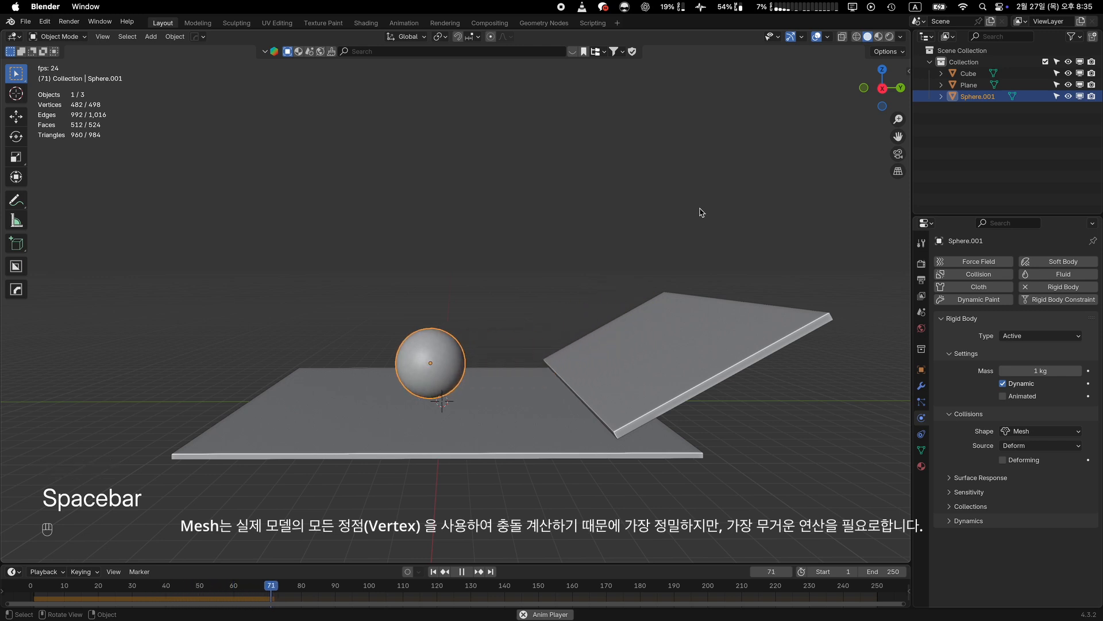
pyautogui.press('space')
pyautogui.hotkey('shift', 'Left')
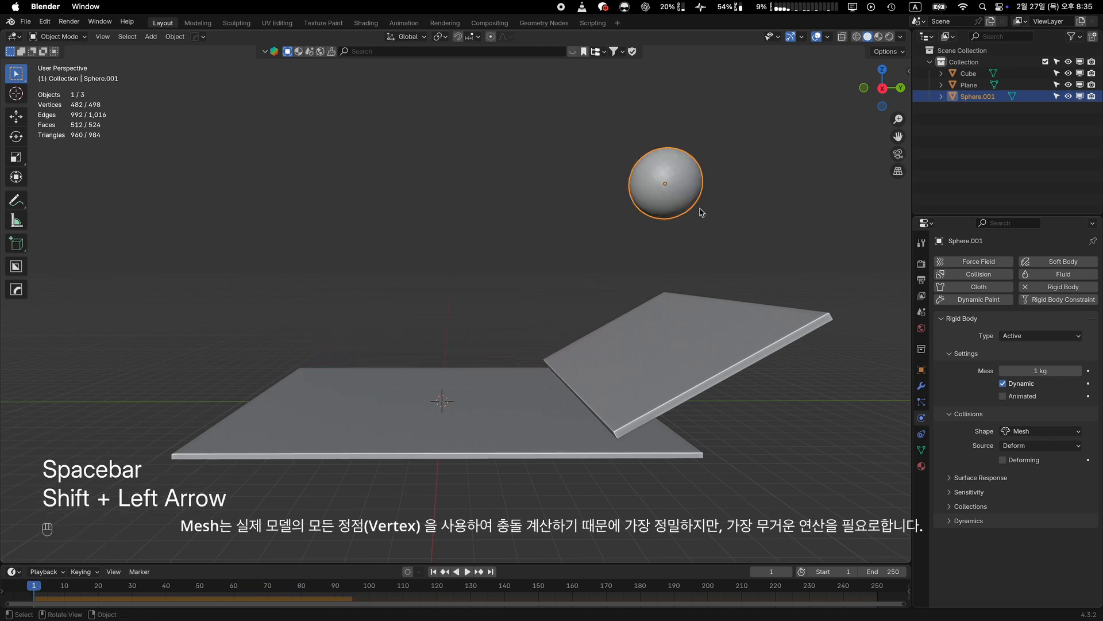
# Step: Set the collision shape of Sphere.001 to Compound Parent
pyautogui.click(1042, 432)
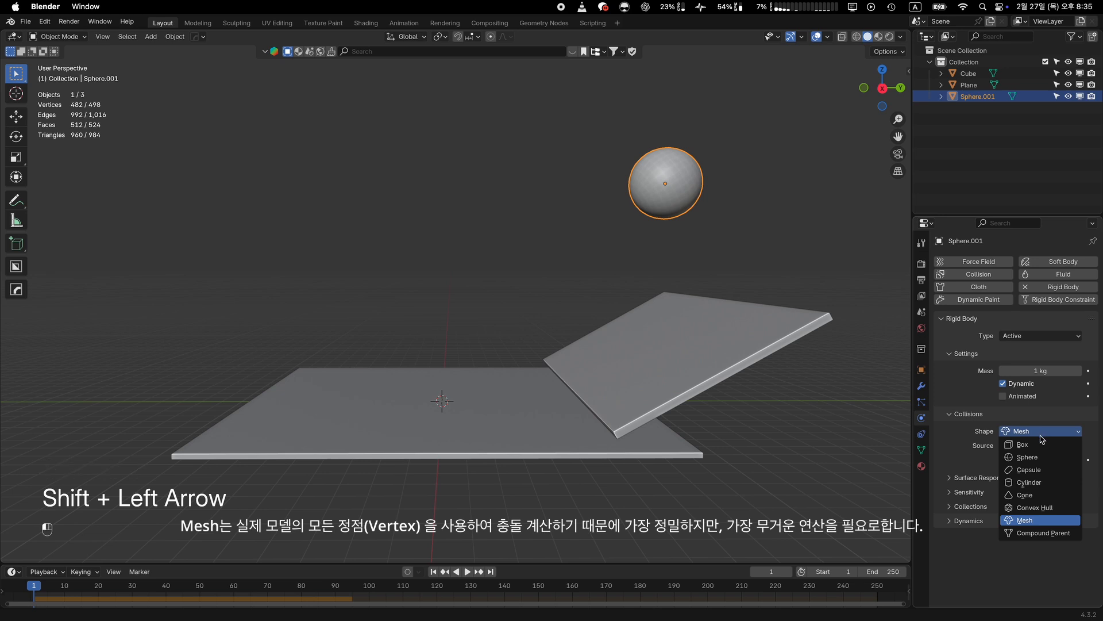
pyautogui.click(1041, 536)
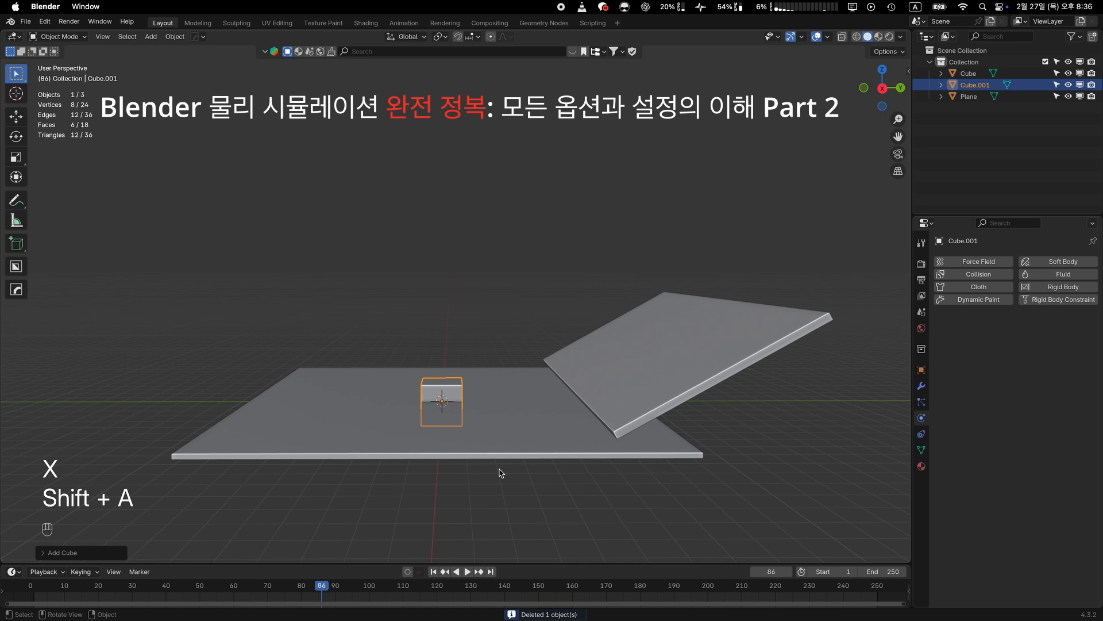
# Step: Scale up the newly added cube, then move and rotate it in right orthographic view so it sits tilted above the ramp
pyautogui.press('s')
pyautogui.press('`')
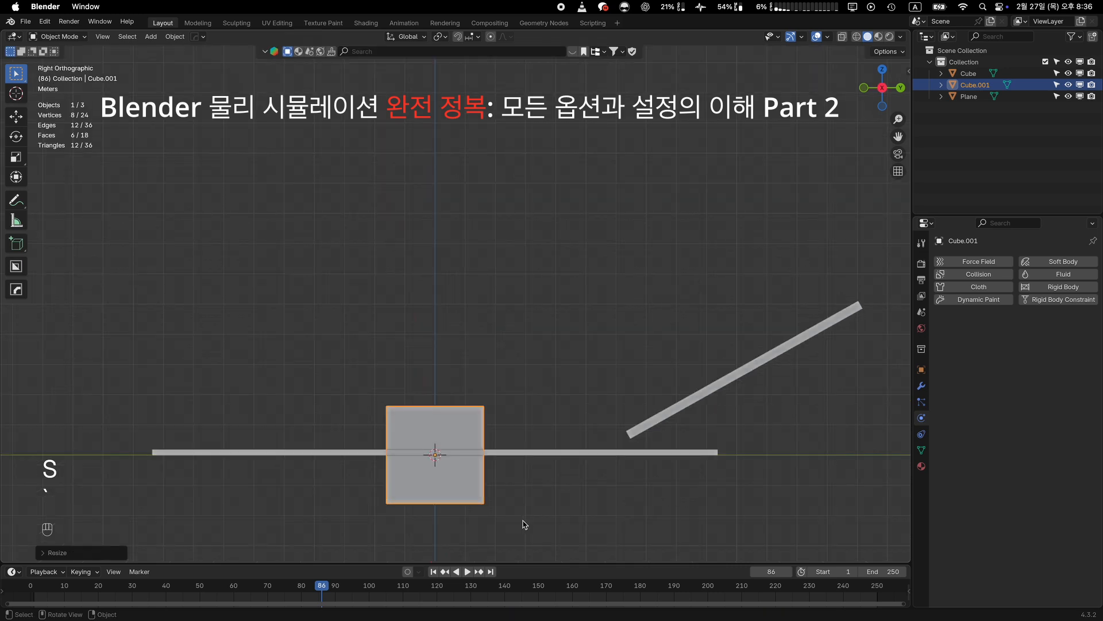
pyautogui.press('g')
pyautogui.click(786, 266)
pyautogui.press('r')
pyautogui.click(799, 249)
pyautogui.press('g')
pyautogui.click(805, 322)
pyautogui.moveTo(805, 322); pyautogui.dragTo(780, 351, button='middle')
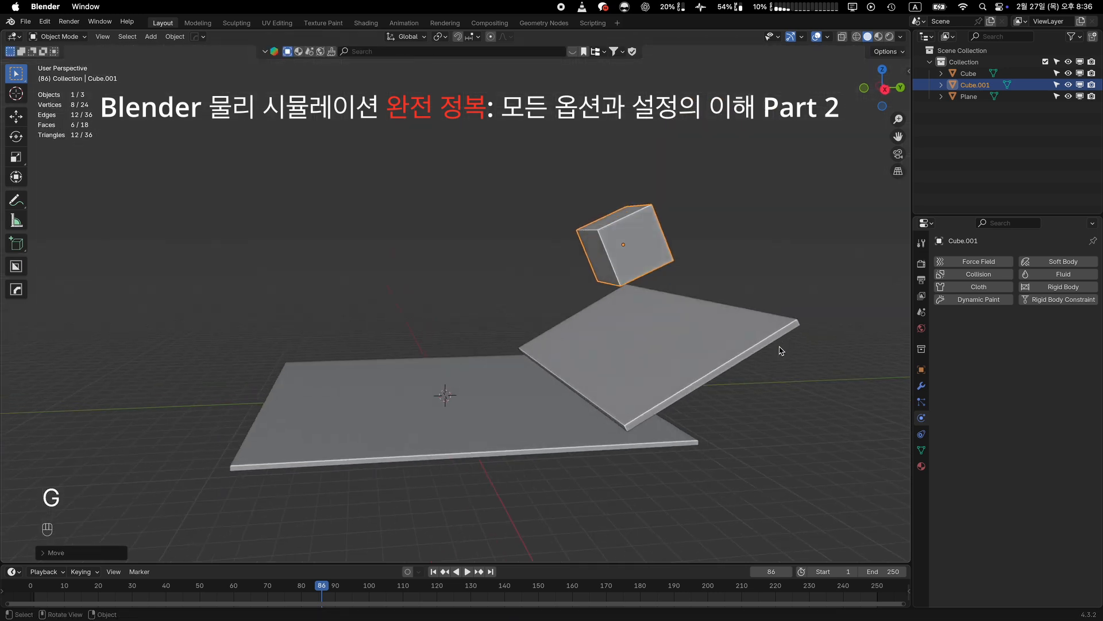
# Step: Add an active Rigid Body to Cube.001, play the simulation with default Surface Response values and return to frame 1
pyautogui.click(1063, 287)
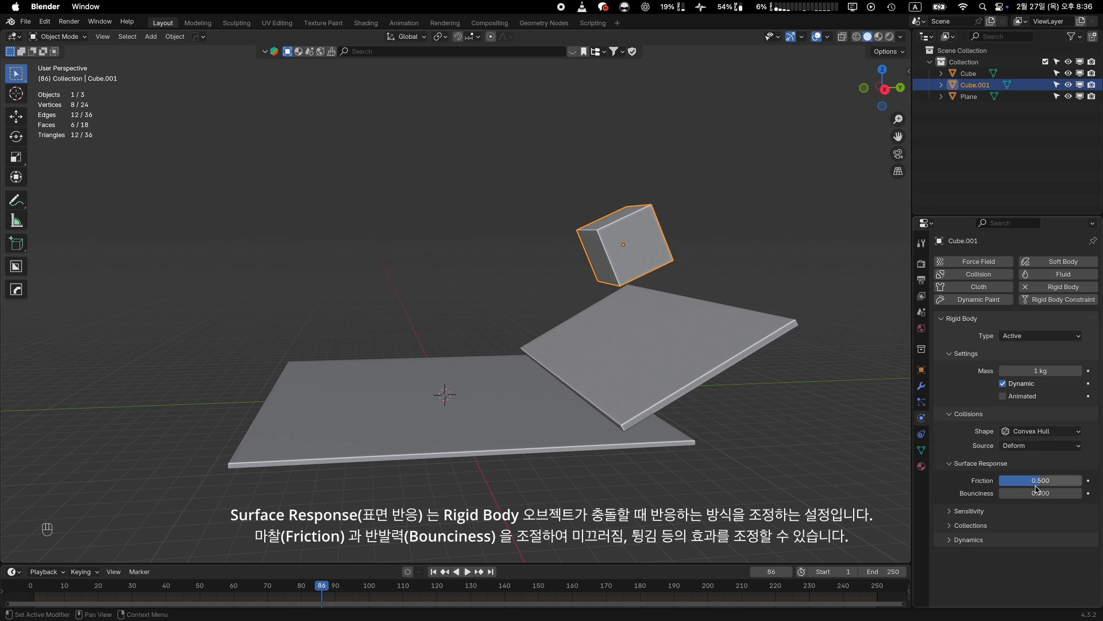
pyautogui.press('space')
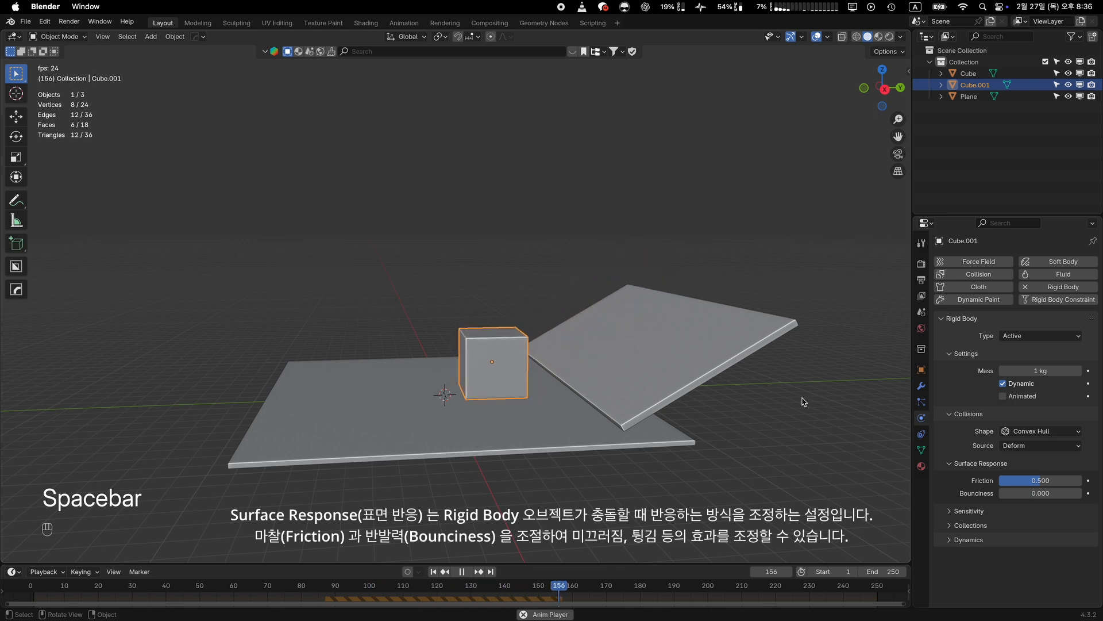
pyautogui.press('space')
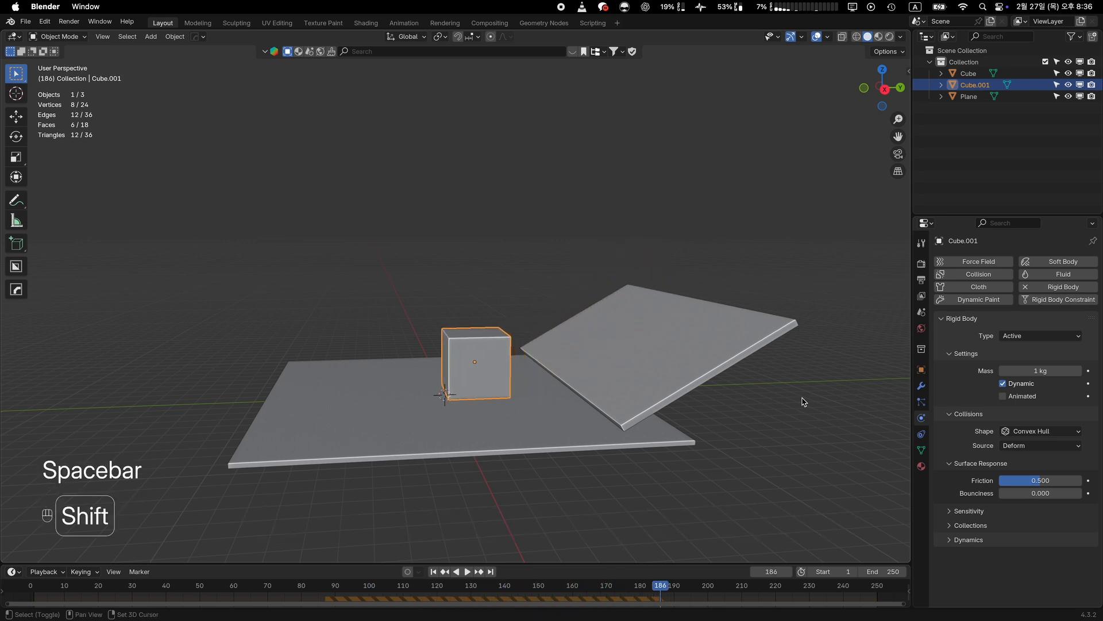
pyautogui.hotkey('shift', 'Left')
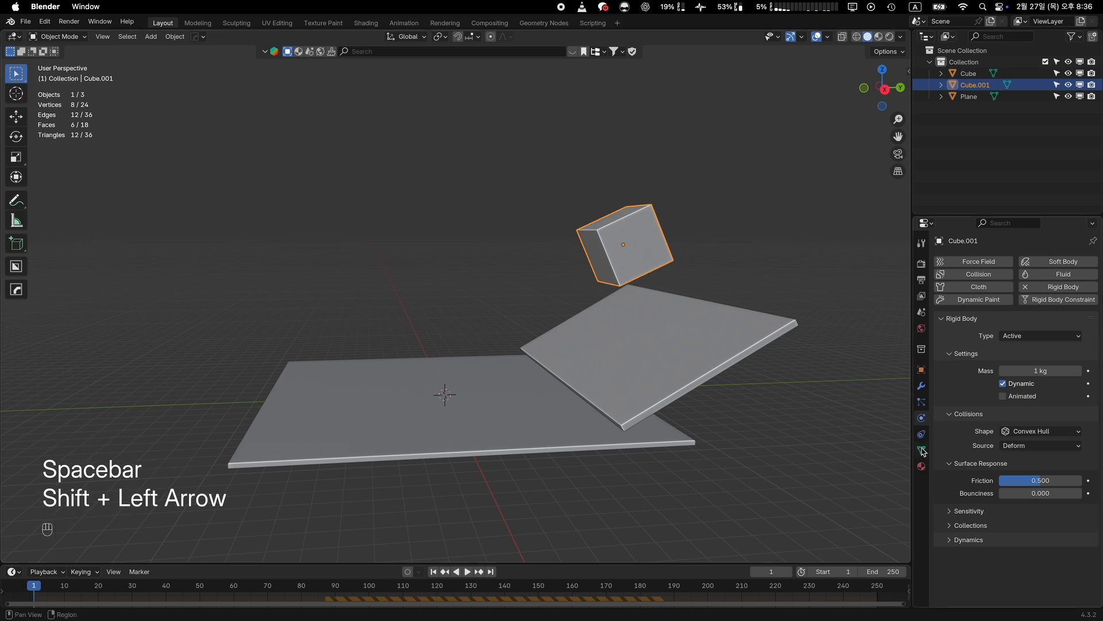
# Step: Set the ramp's Rigid Body friction to 0.007 and play the simulation
pyautogui.click(706, 334)
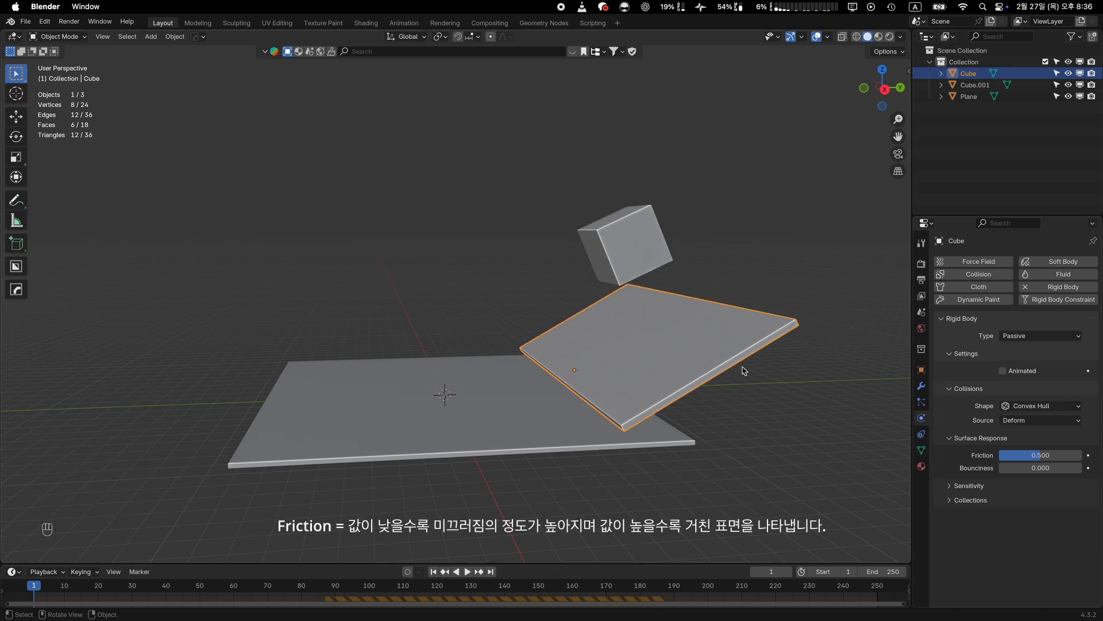
pyautogui.moveTo(1031, 459); pyautogui.dragTo(1029, 460)
pyautogui.press('space')
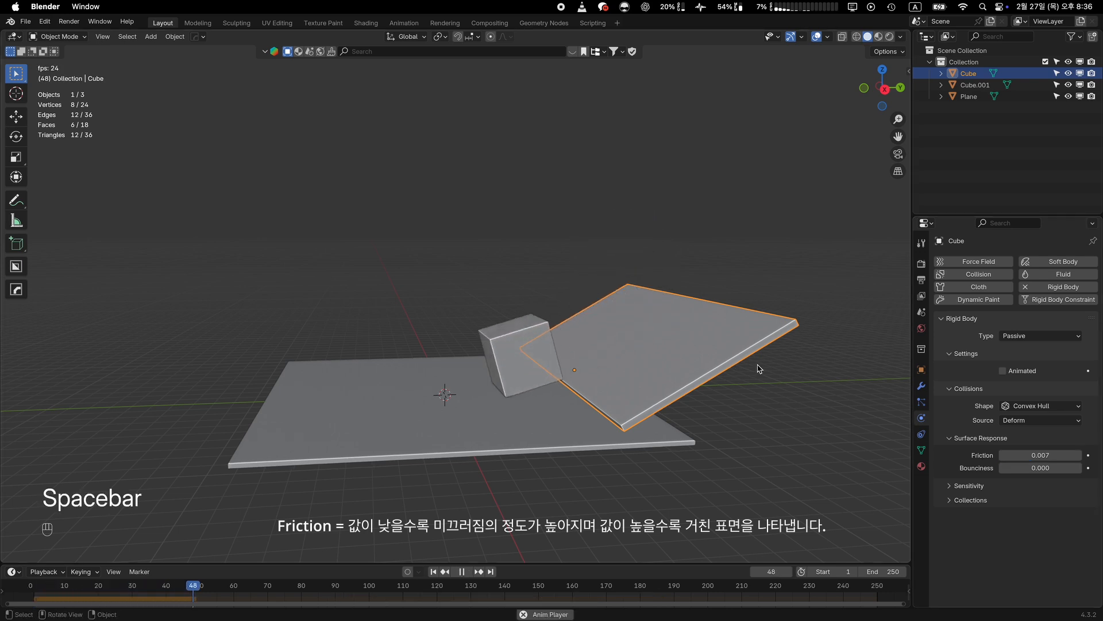
pyautogui.press('space')
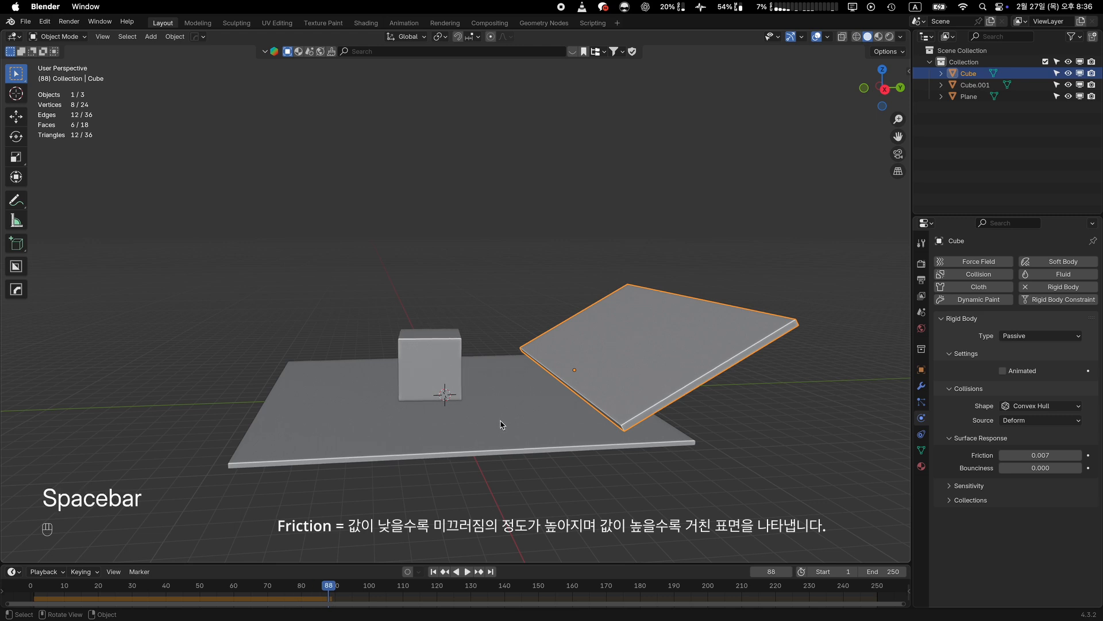
# Step: Set the base plane's friction to 0, play the simulation from frame 1 and return to frame 1
pyautogui.click(509, 424)
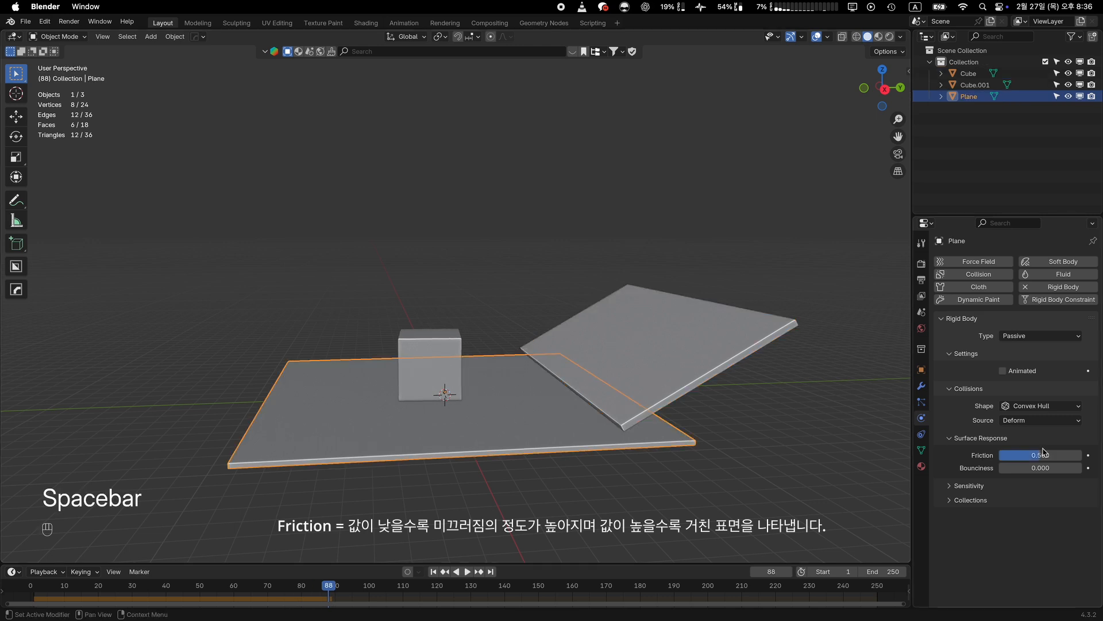
pyautogui.moveTo(1043, 453); pyautogui.dragTo(941, 446)
pyautogui.hotkey('shift', 'Left')
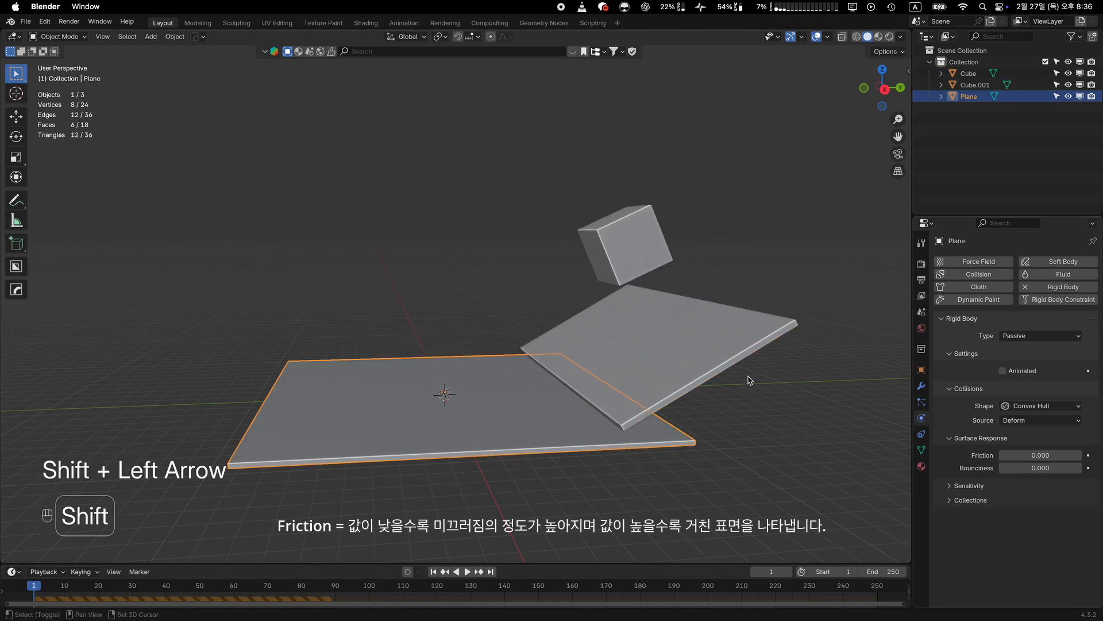
pyautogui.press('space')
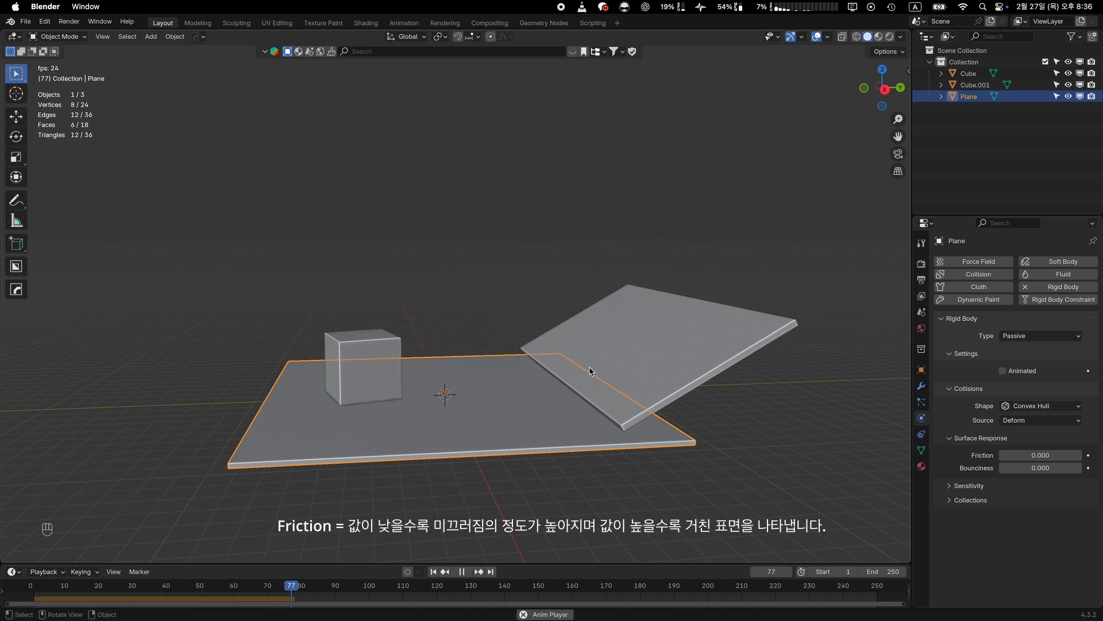
pyautogui.press('space')
pyautogui.hotkey('shift', 'Left')
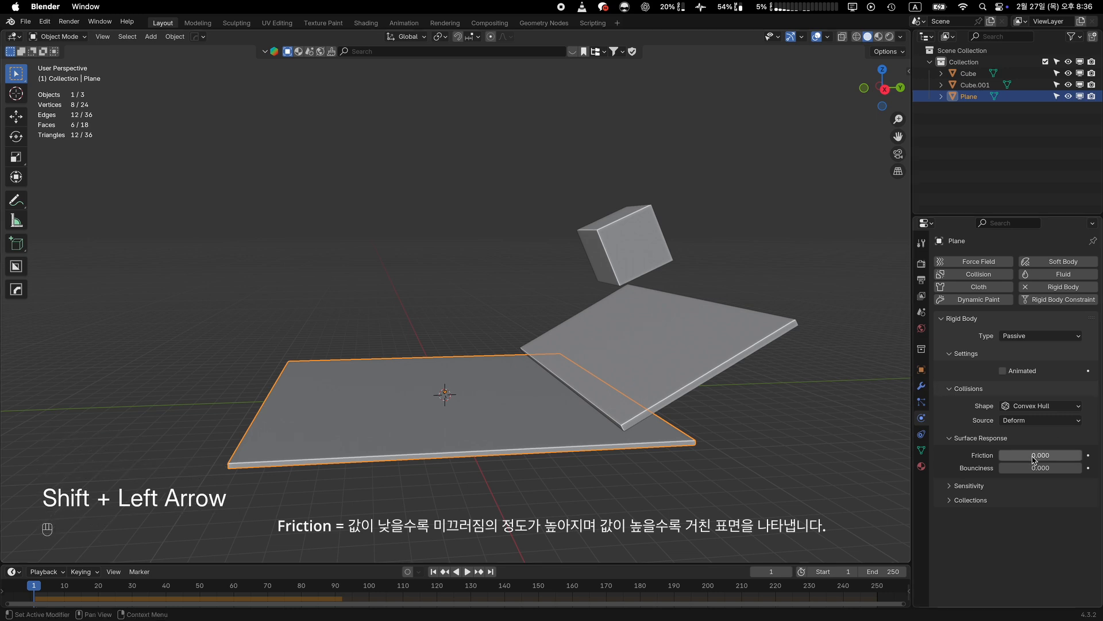
# Step: Set the base plane's friction to 0.596 and play the simulation
pyautogui.click(709, 328)
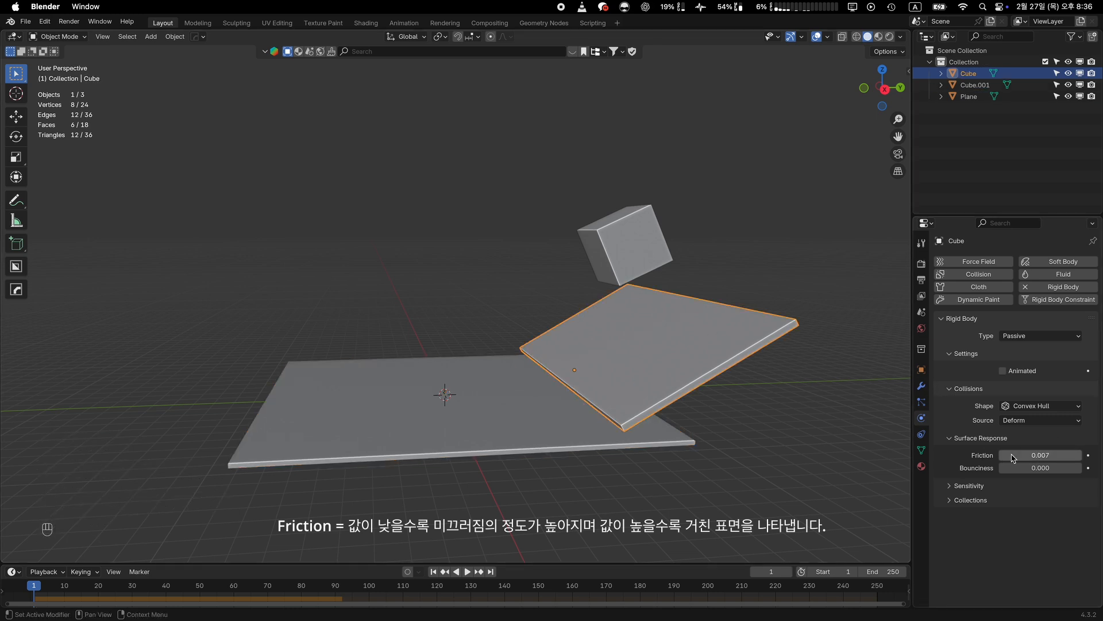
pyautogui.click(469, 403)
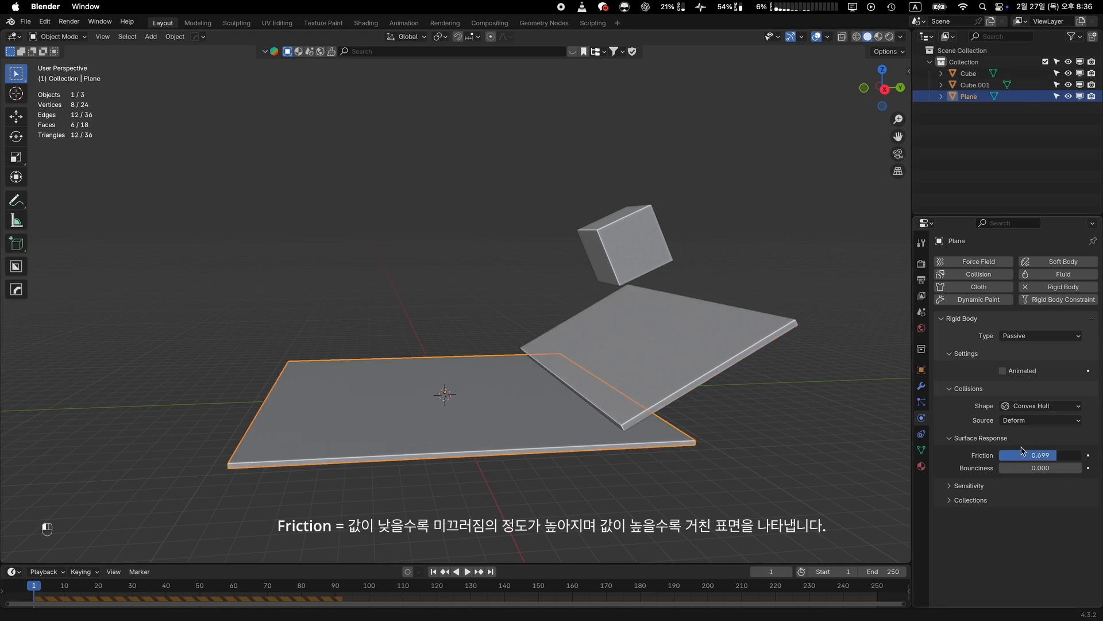
pyautogui.click(789, 375)
pyautogui.press('space')
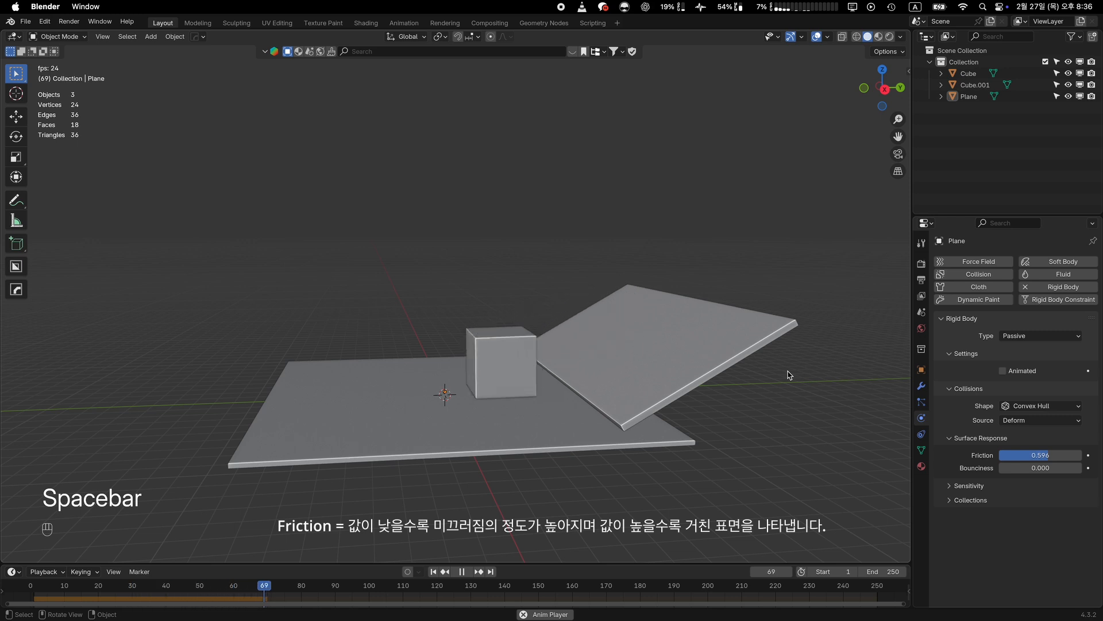
pyautogui.press('space')
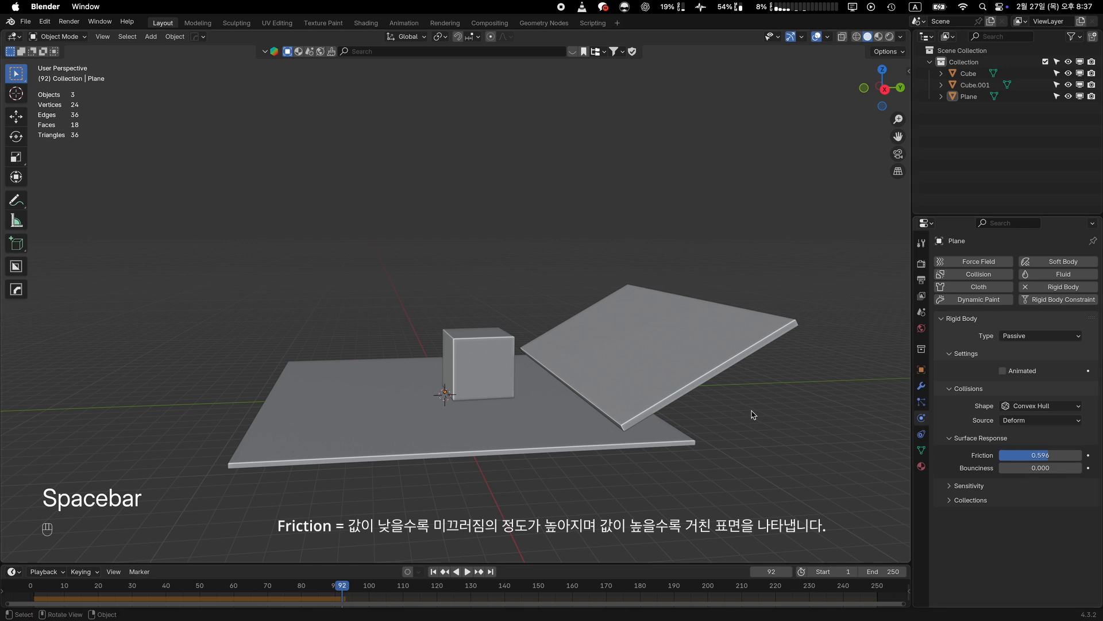
# Step: Set the ramp's friction to about 0.842 and the base plane's friction to 0.486
pyautogui.click(685, 379)
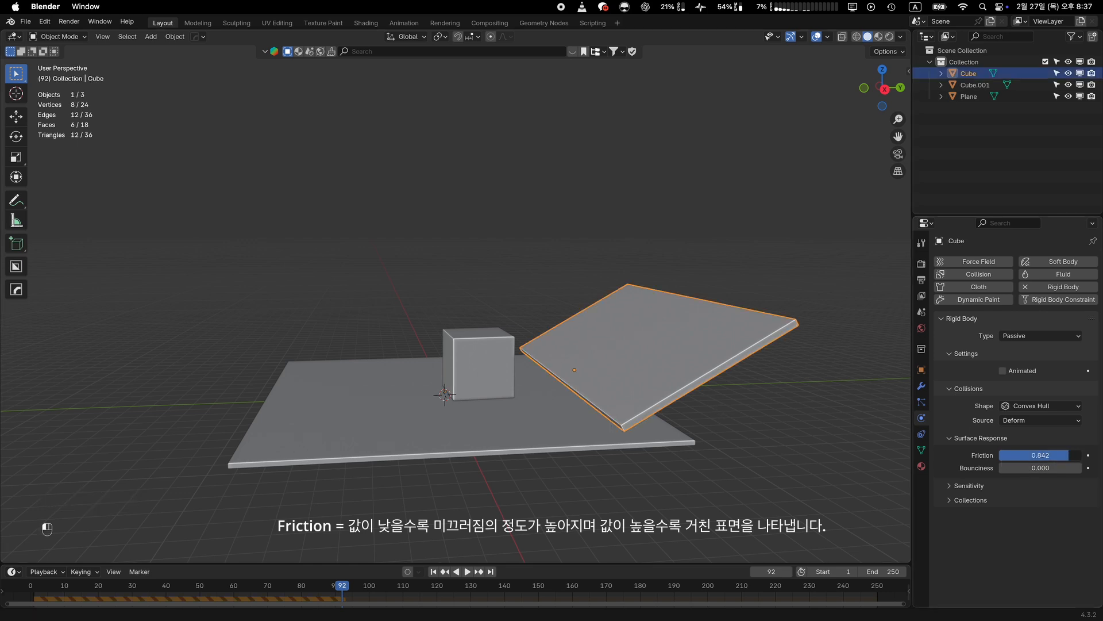
pyautogui.click(514, 431)
pyautogui.moveTo(1036, 457); pyautogui.dragTo(1032, 457)
# Step: Add a UV sphere, raise it about 9.65 m along Z above the plane and shade it smooth
pyautogui.press('shift')
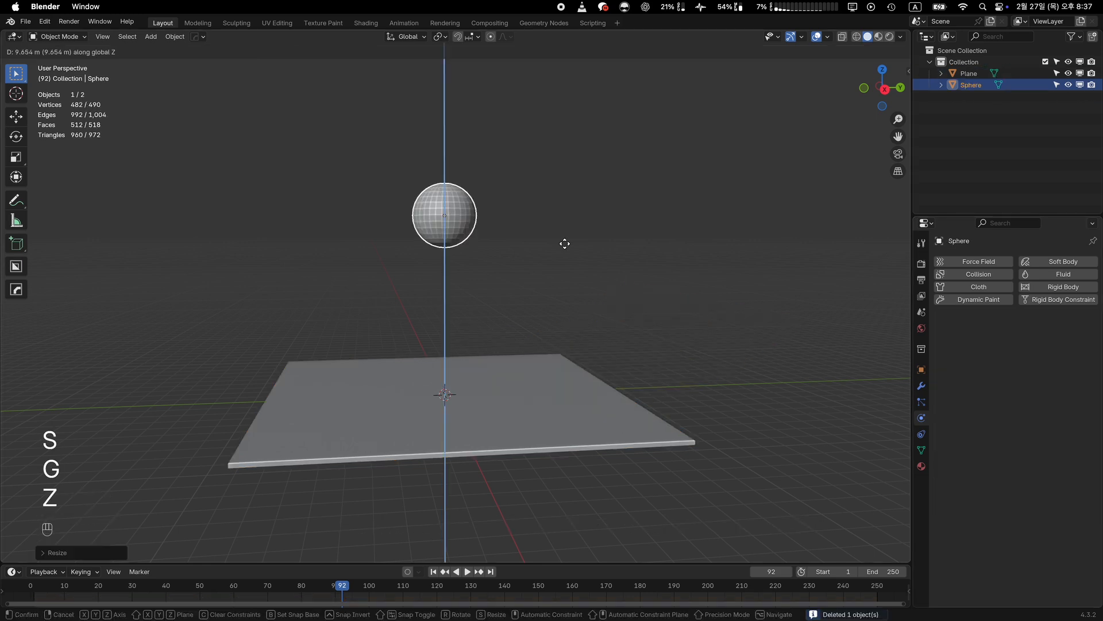
pyautogui.click(567, 248)
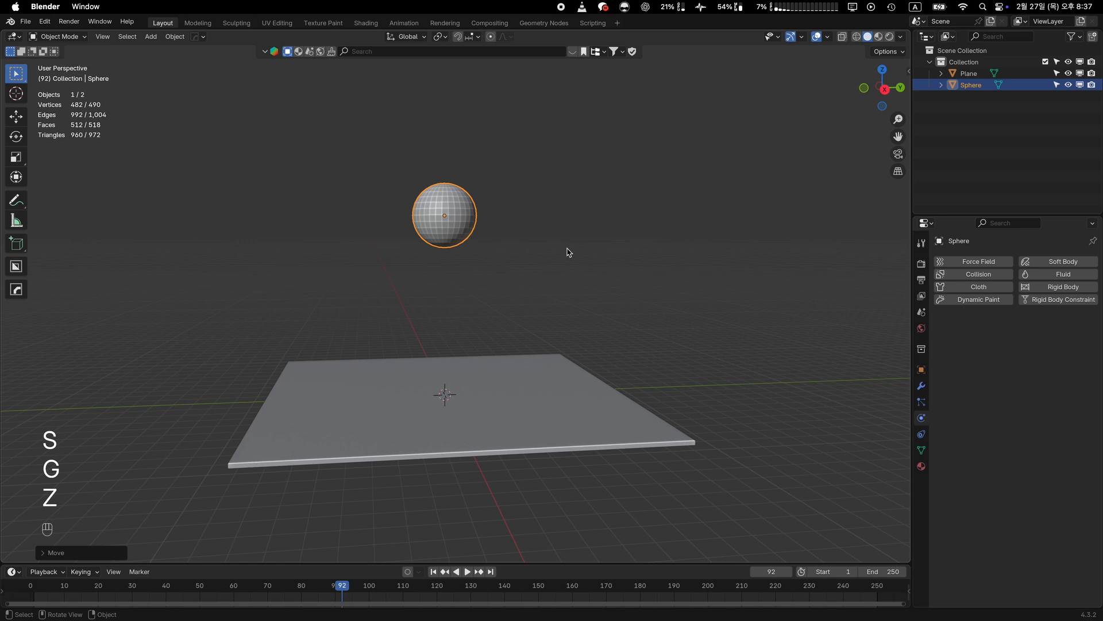
pyautogui.rightClick(563, 253)
pyautogui.click(563, 252)
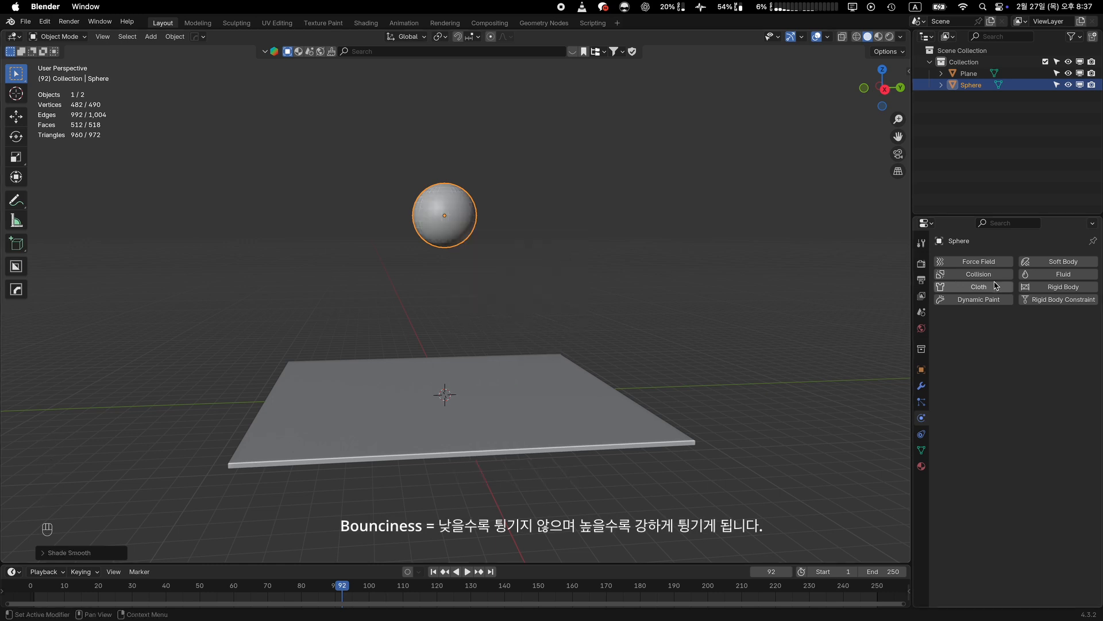
# Step: Add an active Rigid Body to the sphere and set the bounciness of both the sphere and the plane to 0.493
pyautogui.click(1060, 287)
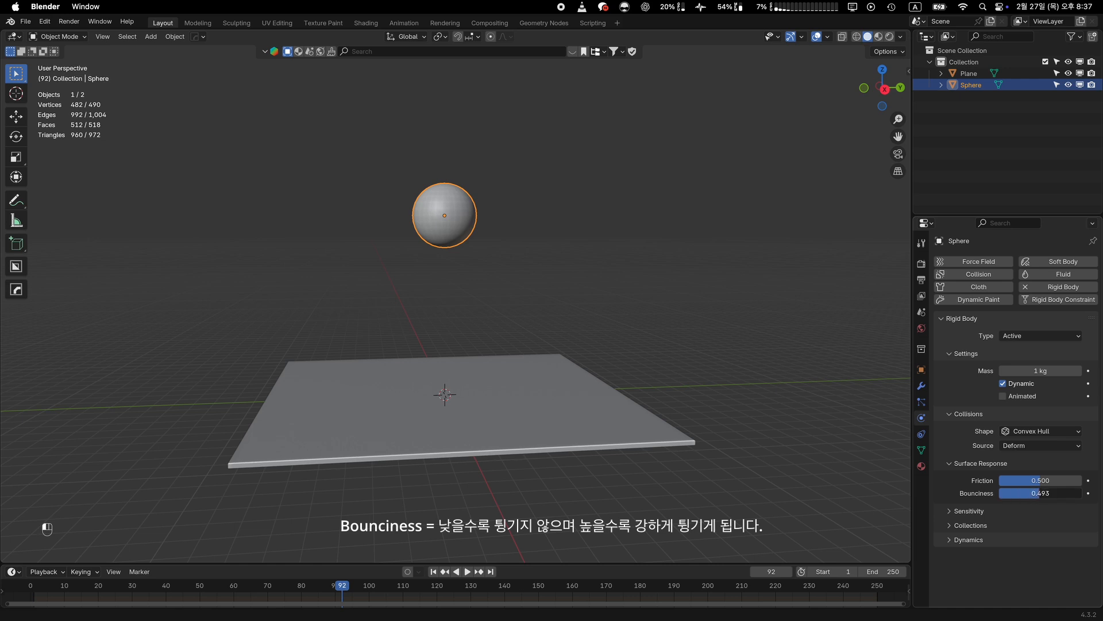
pyautogui.click(628, 434)
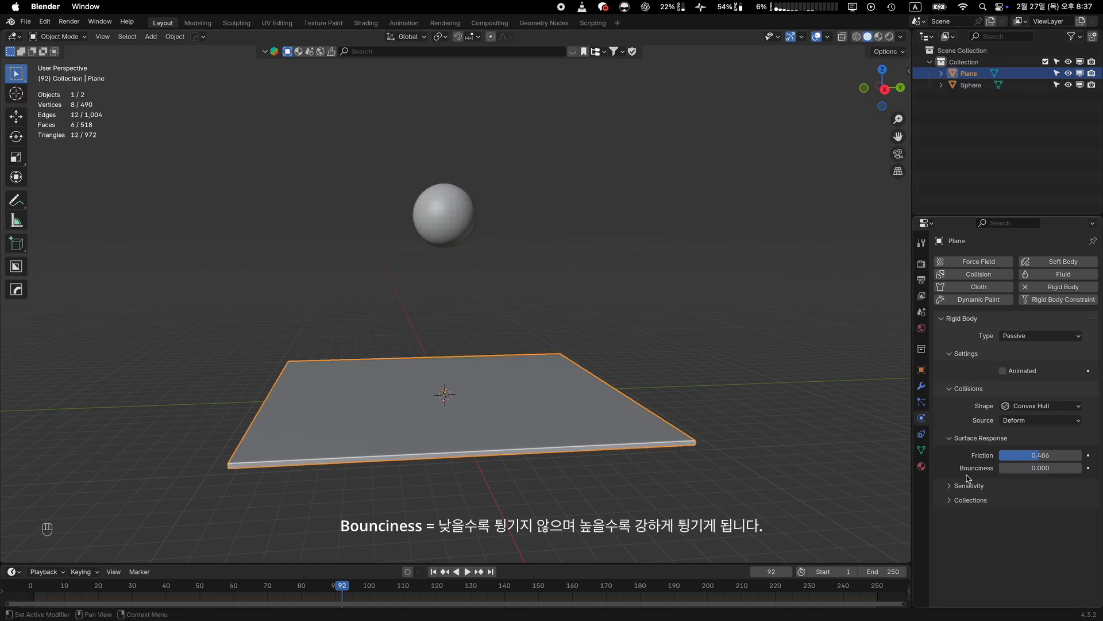
pyautogui.moveTo(1007, 468); pyautogui.dragTo(1029, 468)
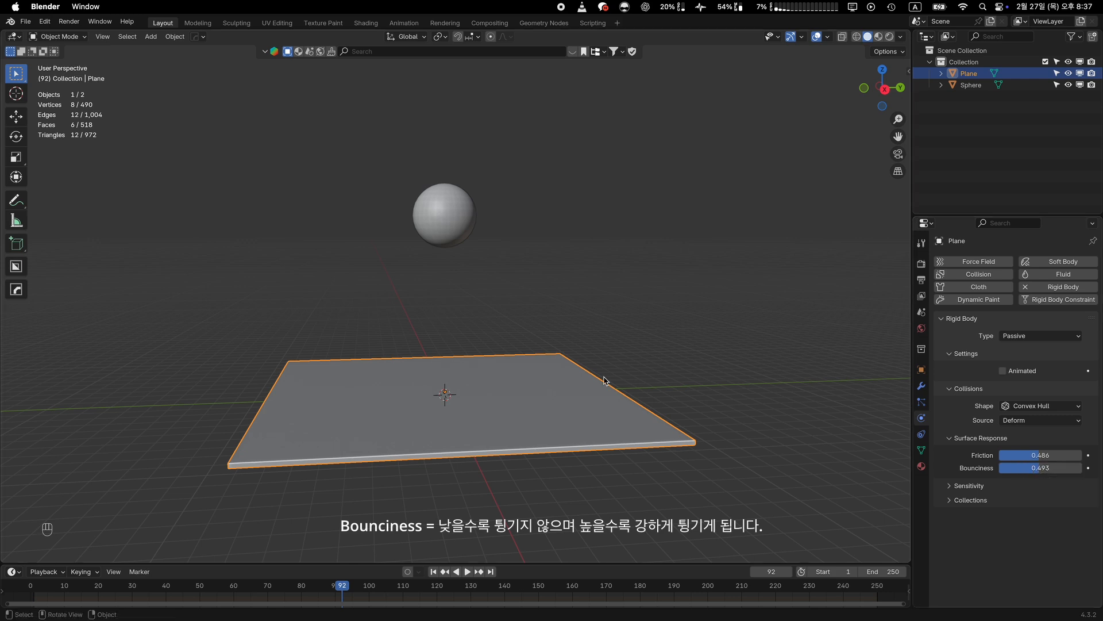
# Step: Deselect everything and play the simulation to observe how the sphere bounces on the plane
pyautogui.click(629, 369)
pyautogui.press('space')
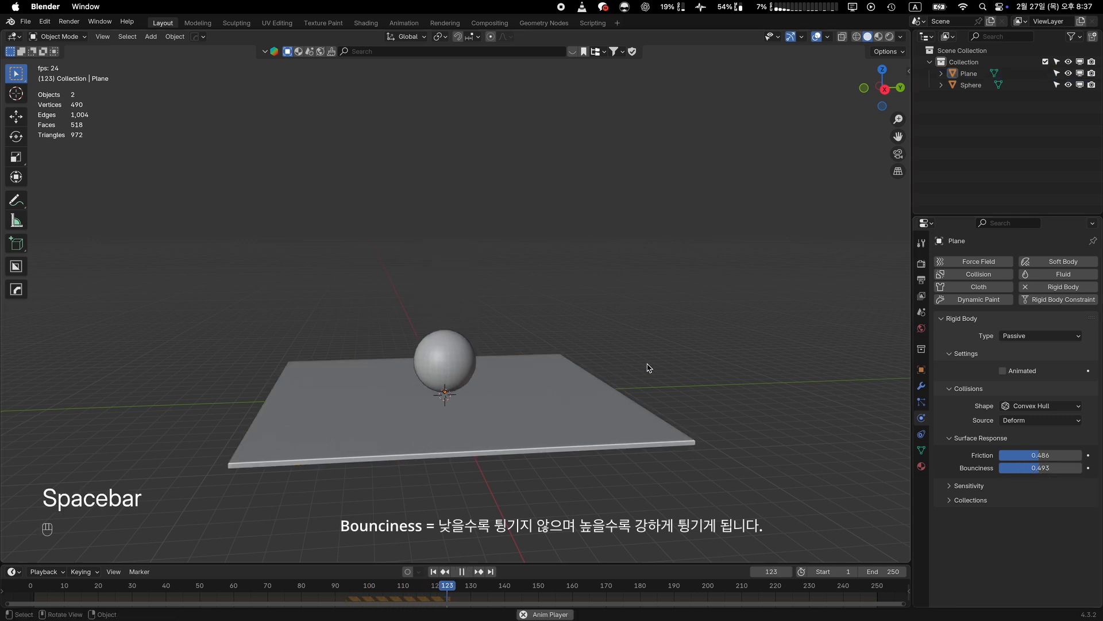
pyautogui.press('space')
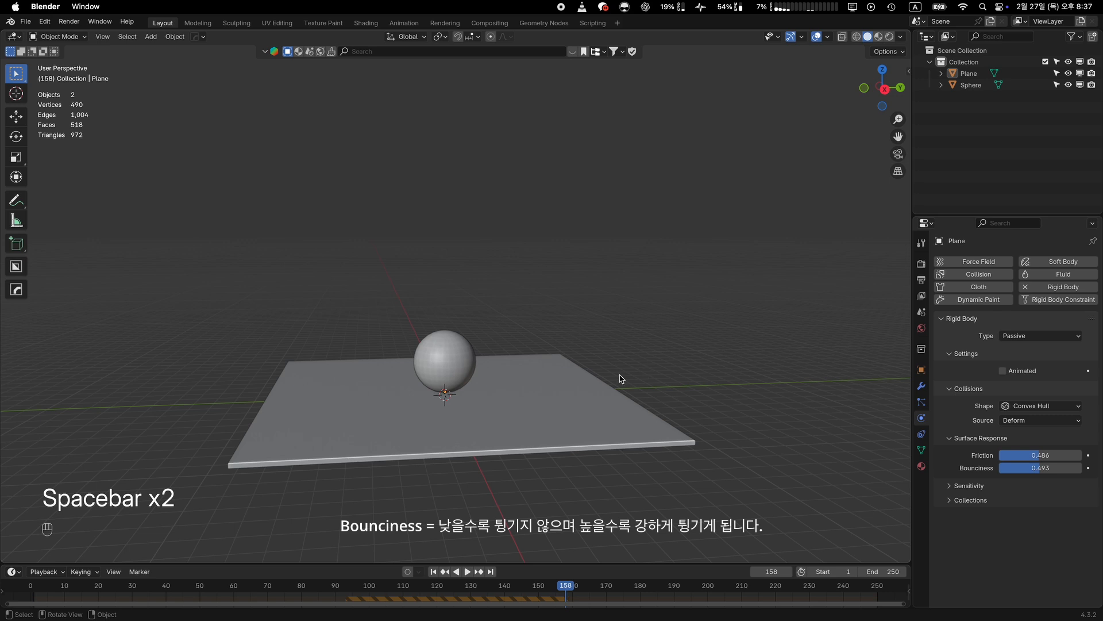
# Step: Set the sphere's bounciness to 1.000 and play the simulation from frame 1
pyautogui.click(453, 372)
pyautogui.moveTo(1047, 499); pyautogui.dragTo(1088, 498)
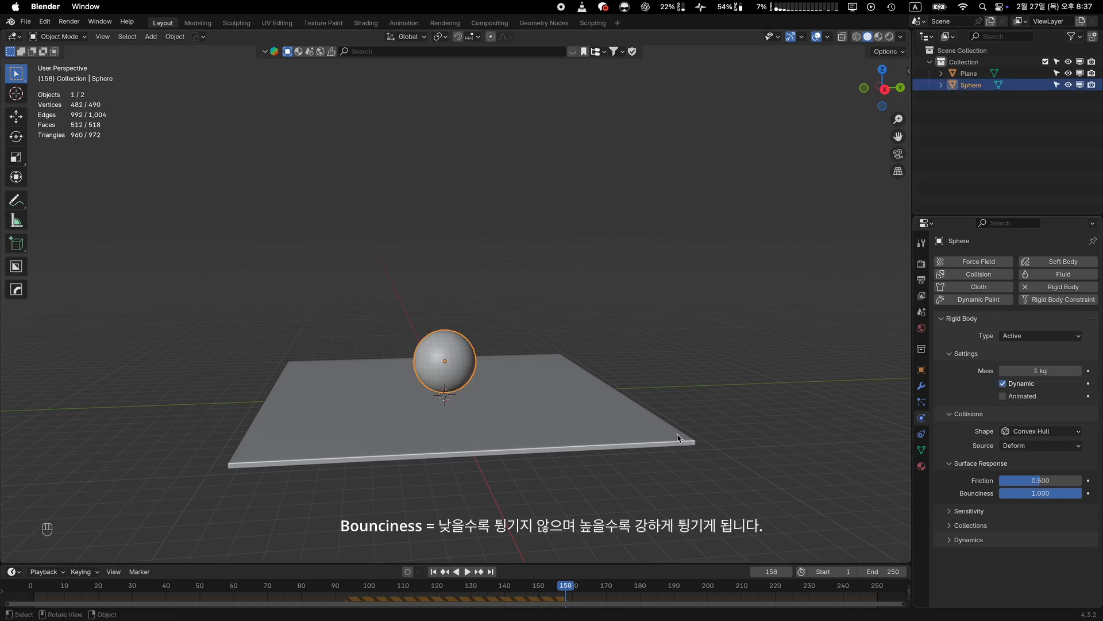
pyautogui.click(440, 572)
pyautogui.press('space')
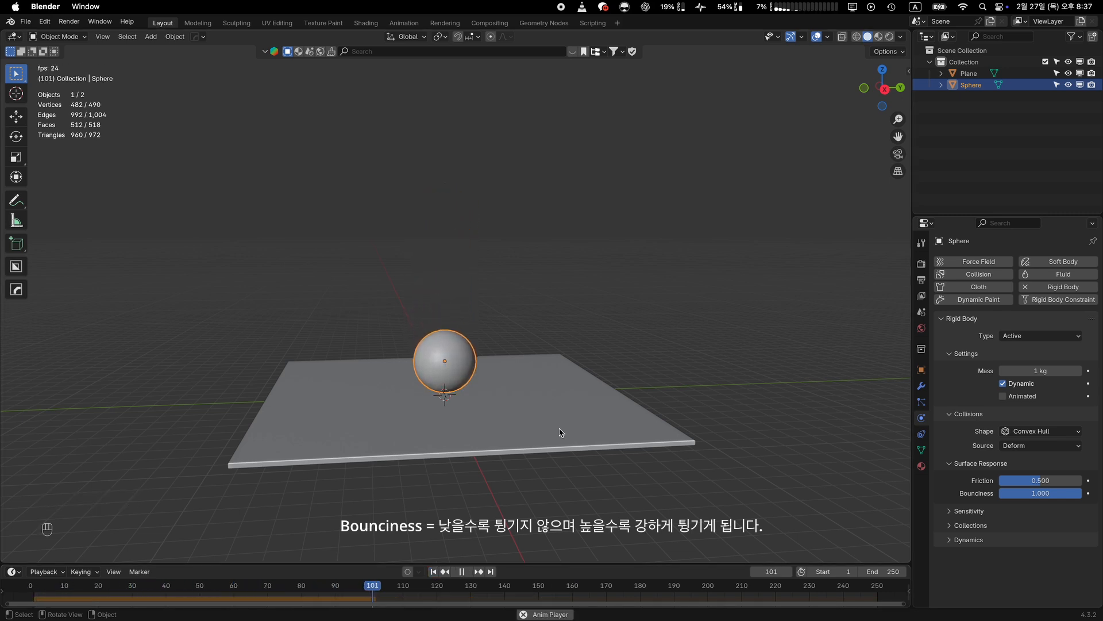
# Step: Set the plane's bounciness to 1.000 and play the simulation from frame 1 to observe the sphere's rebound
pyautogui.press('space')
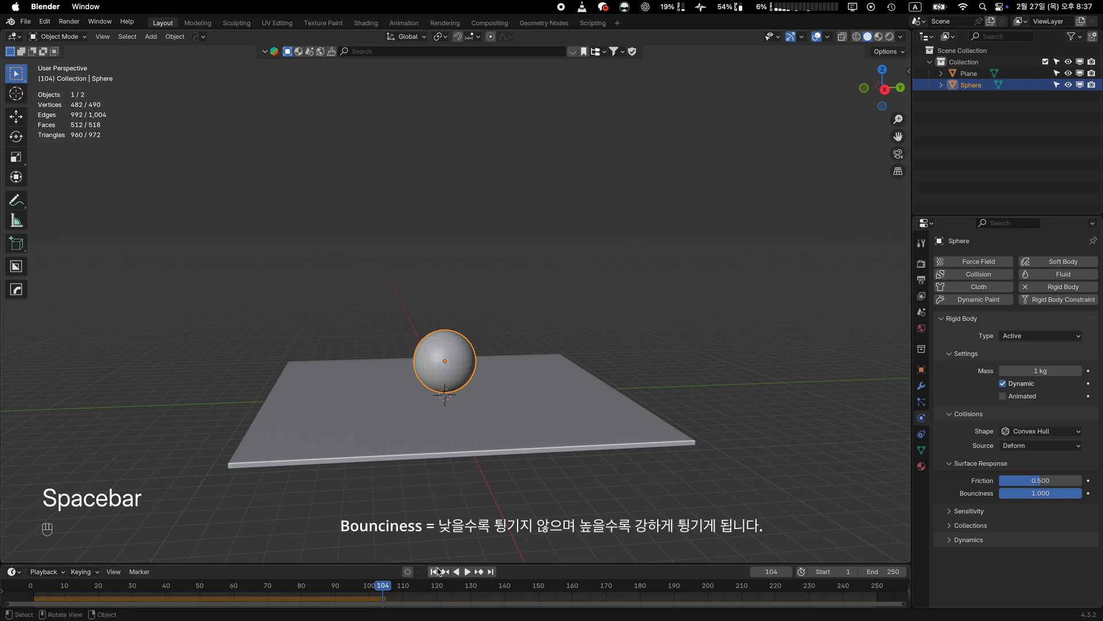
pyautogui.click(438, 572)
pyautogui.click(578, 416)
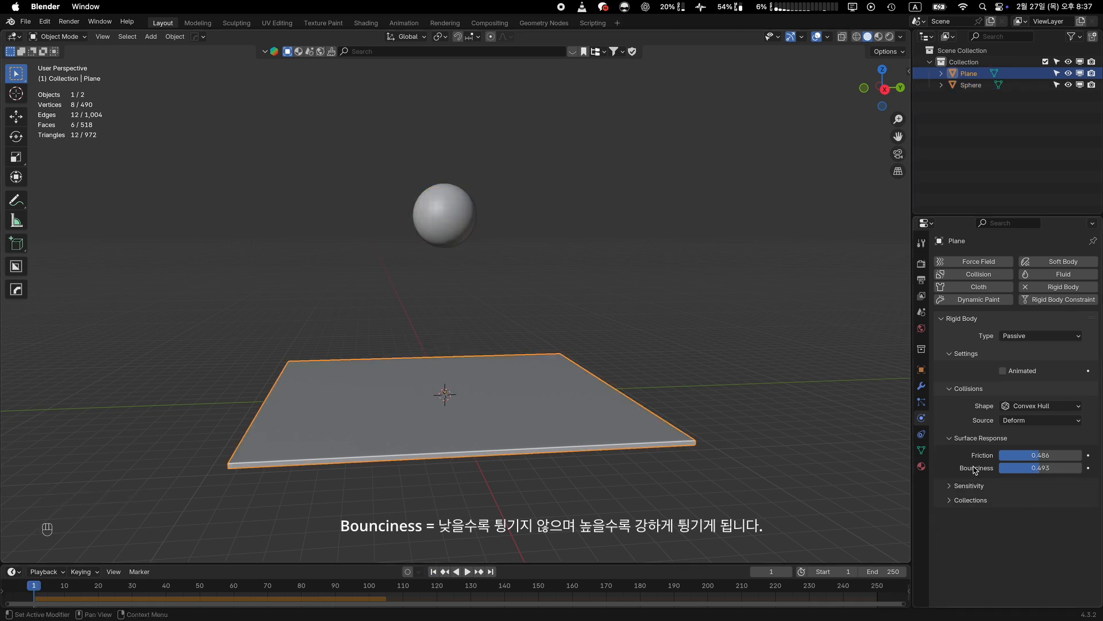
pyautogui.moveTo(1014, 468); pyautogui.dragTo(1014, 468)
pyautogui.press('space')
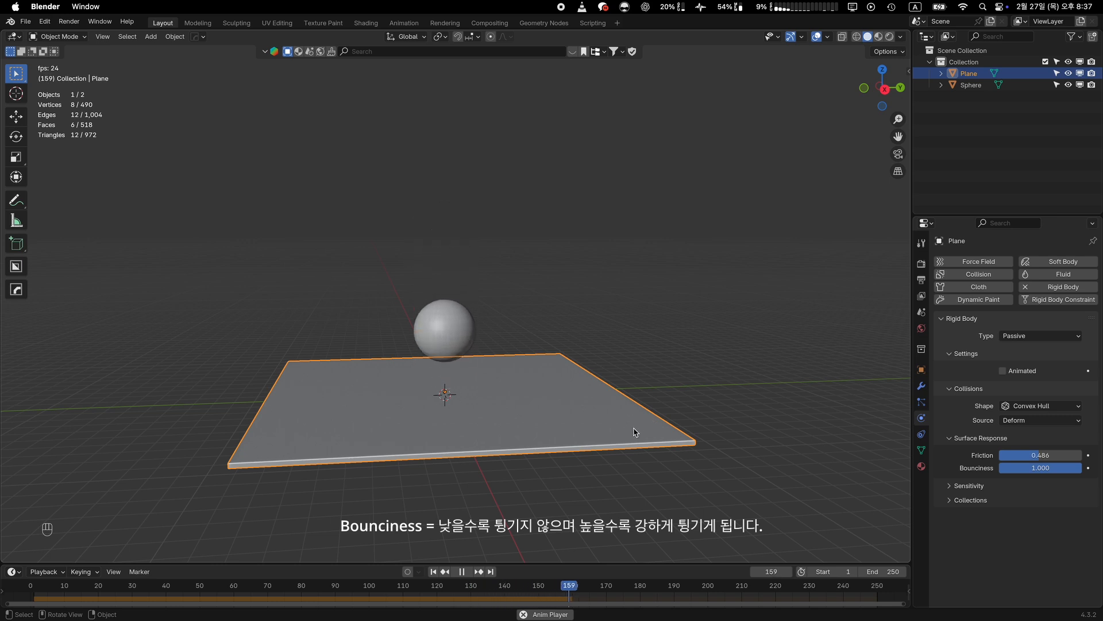
pyautogui.press('space')
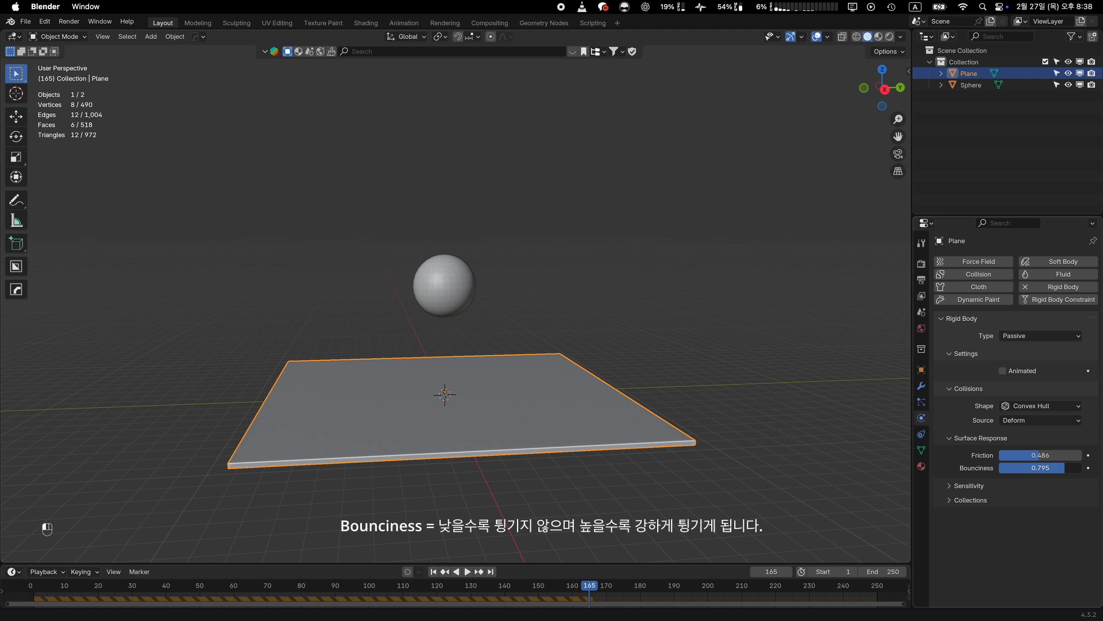
# Step: Lower the bounciness to 0.096 for the plane and 0.137 for the sphere, leaving nothing selected
pyautogui.moveTo(1040, 468); pyautogui.dragTo(562, 420)
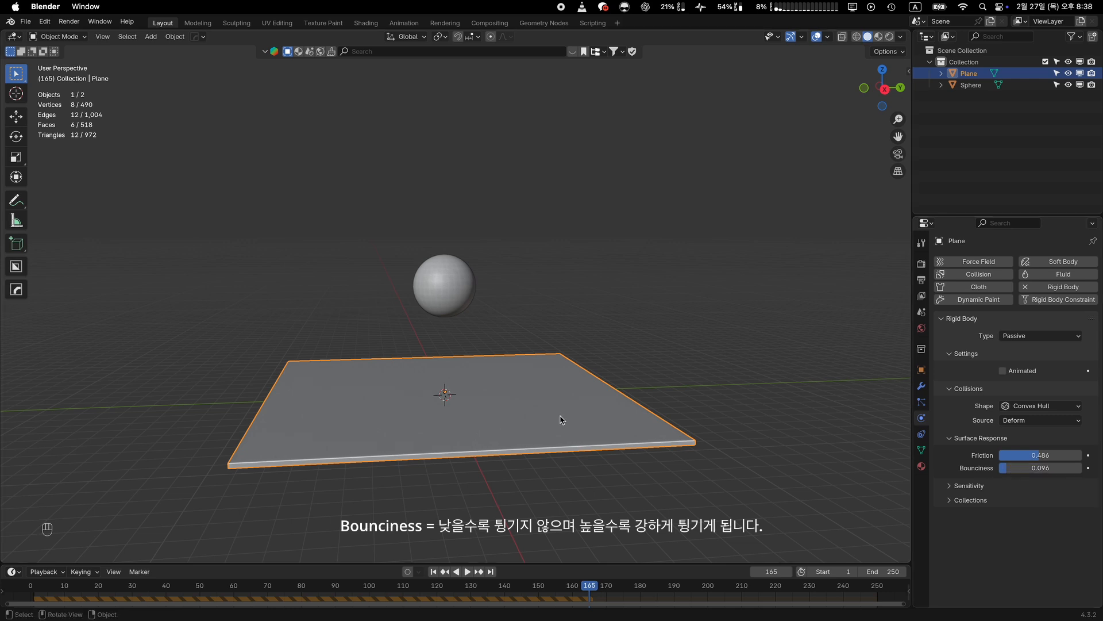
pyautogui.click(464, 310)
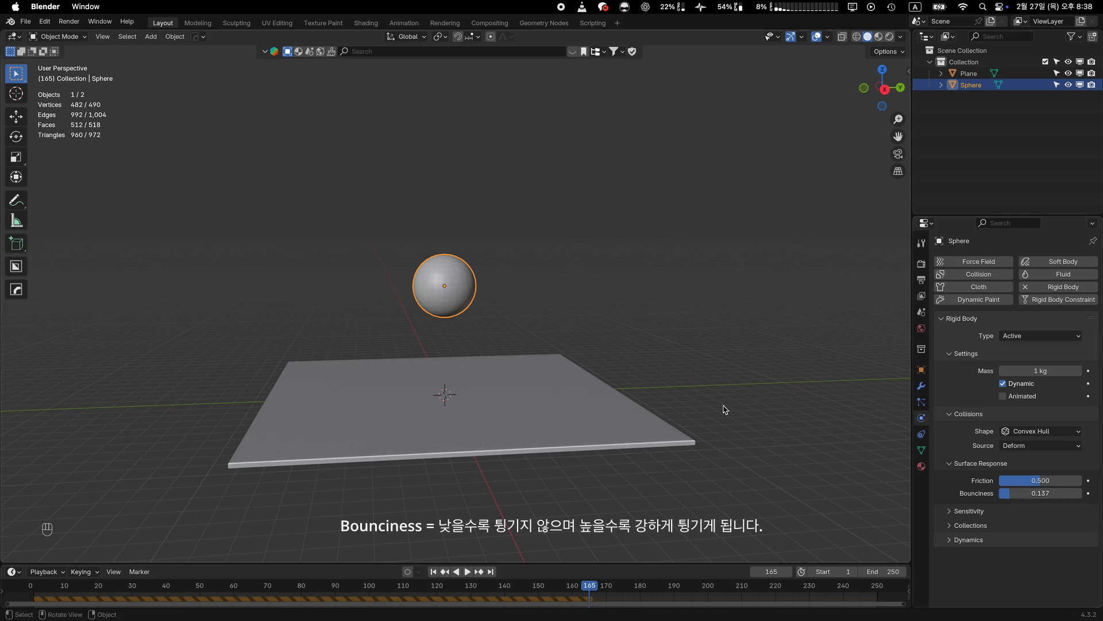
pyautogui.click(823, 471)
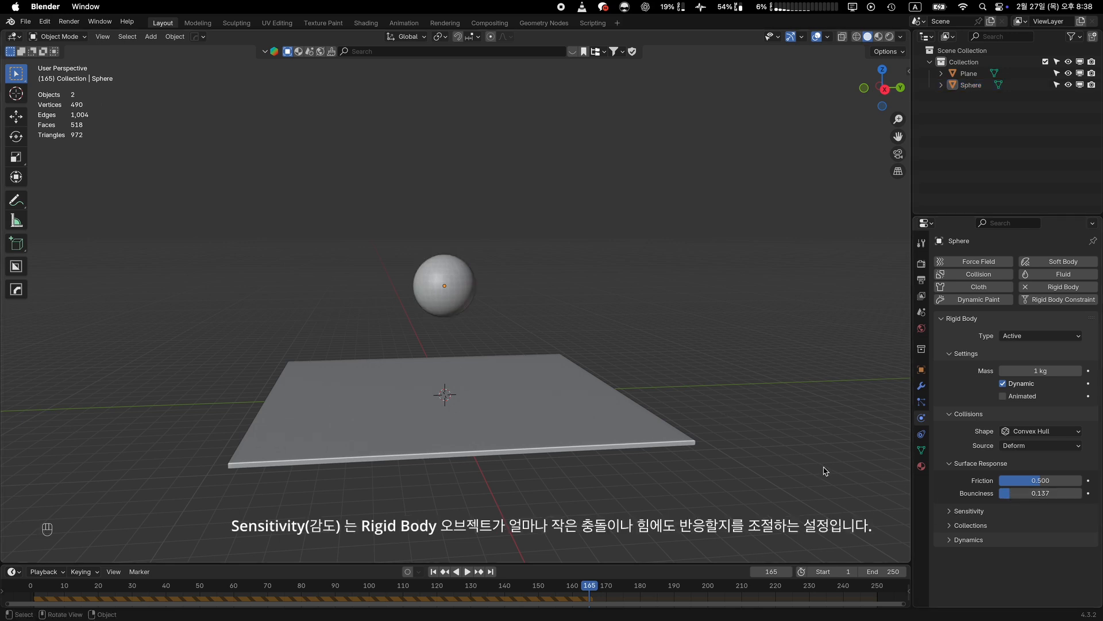
# Step: Enable Collision Margin in the Sensitivity settings of both the sphere and the plane
pyautogui.click(957, 512)
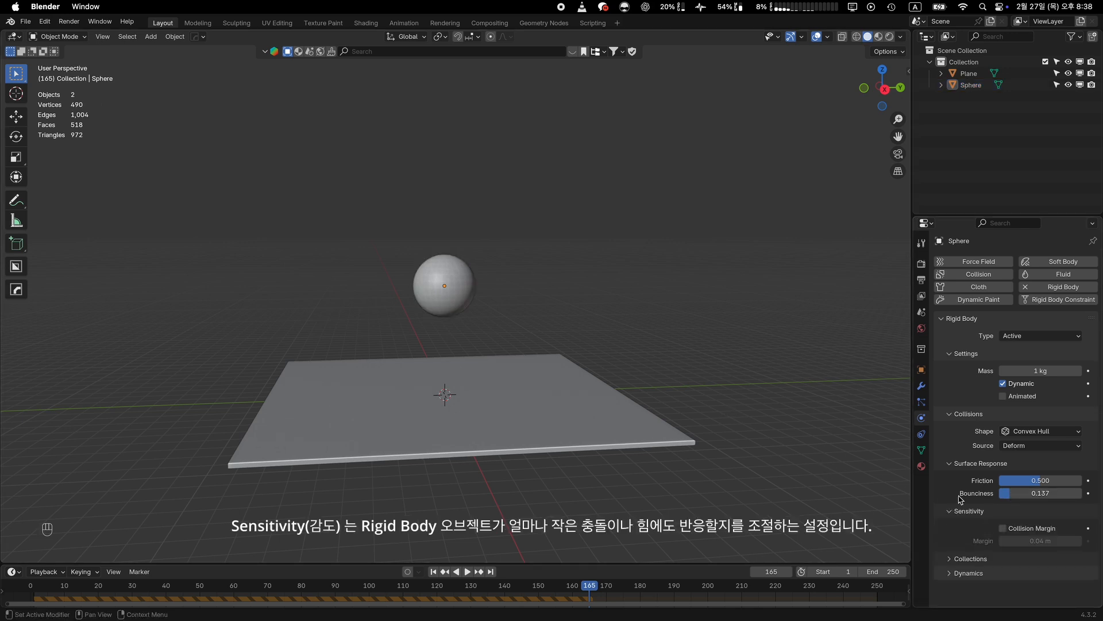
pyautogui.click(1004, 529)
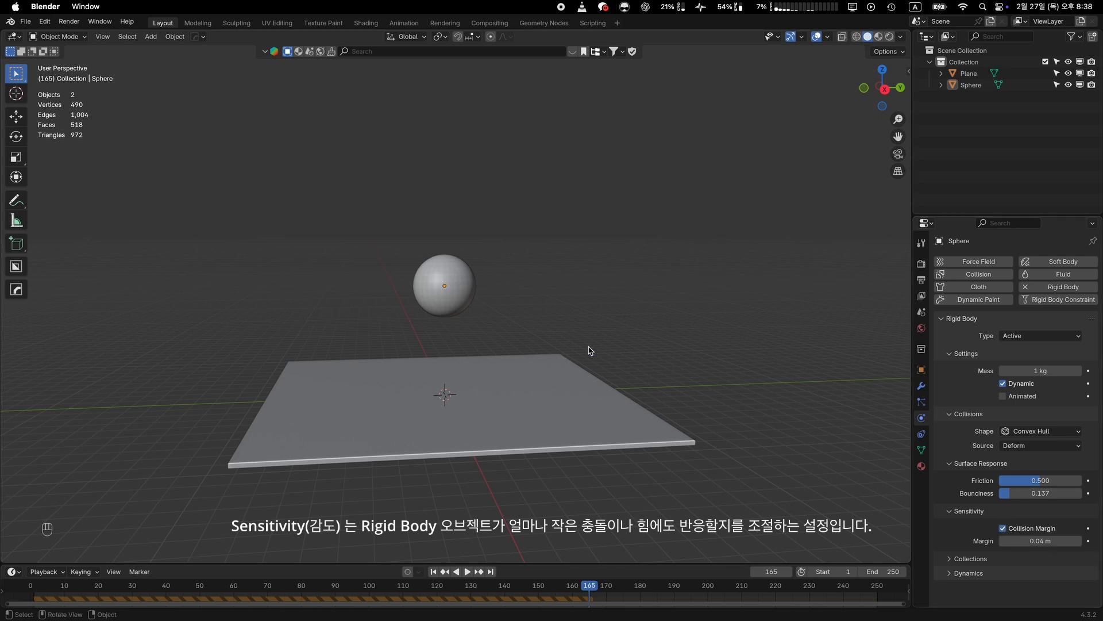
pyautogui.click(489, 377)
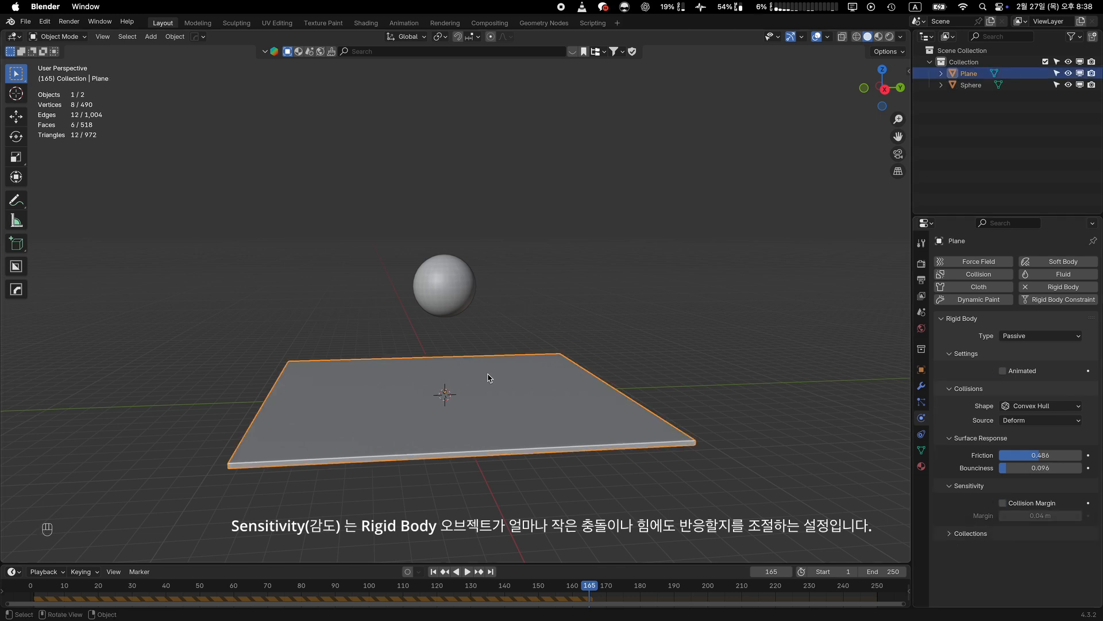
pyautogui.click(447, 300)
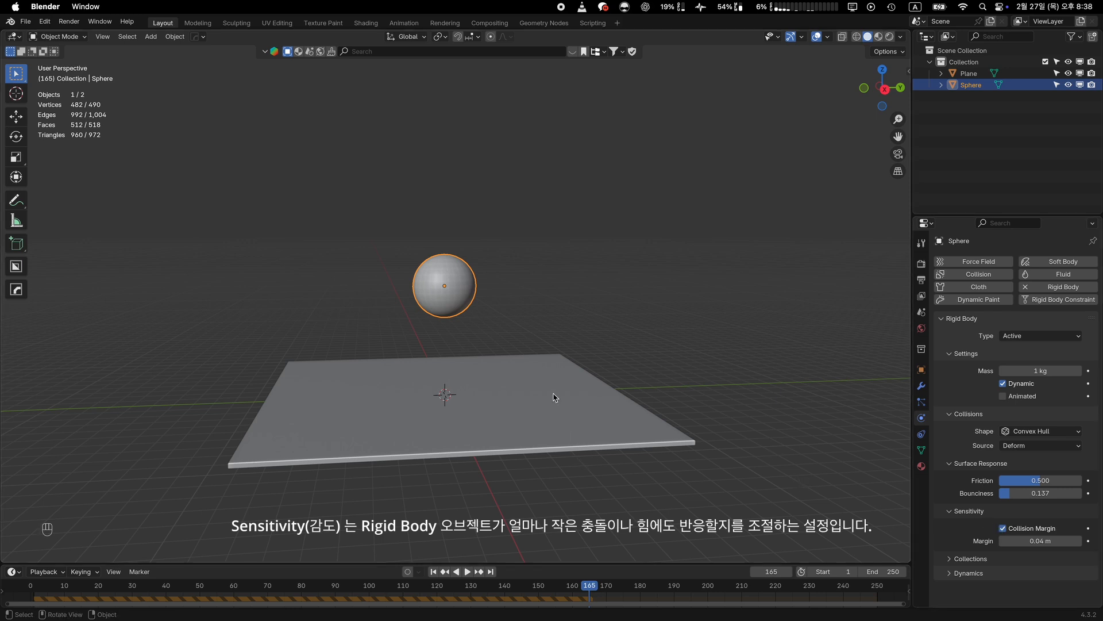
pyautogui.click(546, 373)
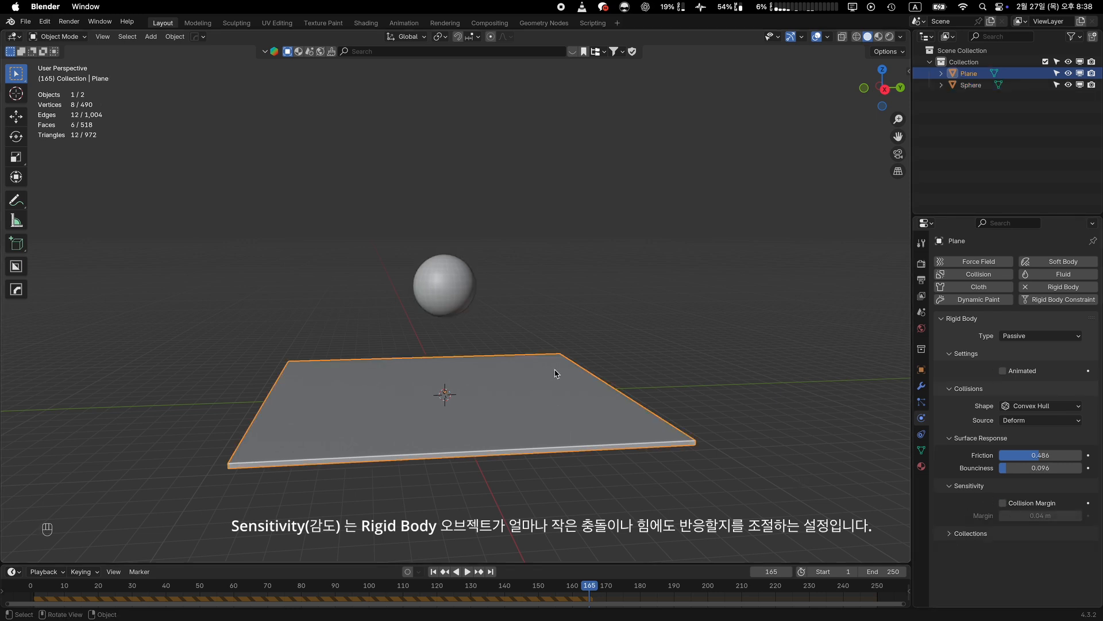
pyautogui.click(1003, 504)
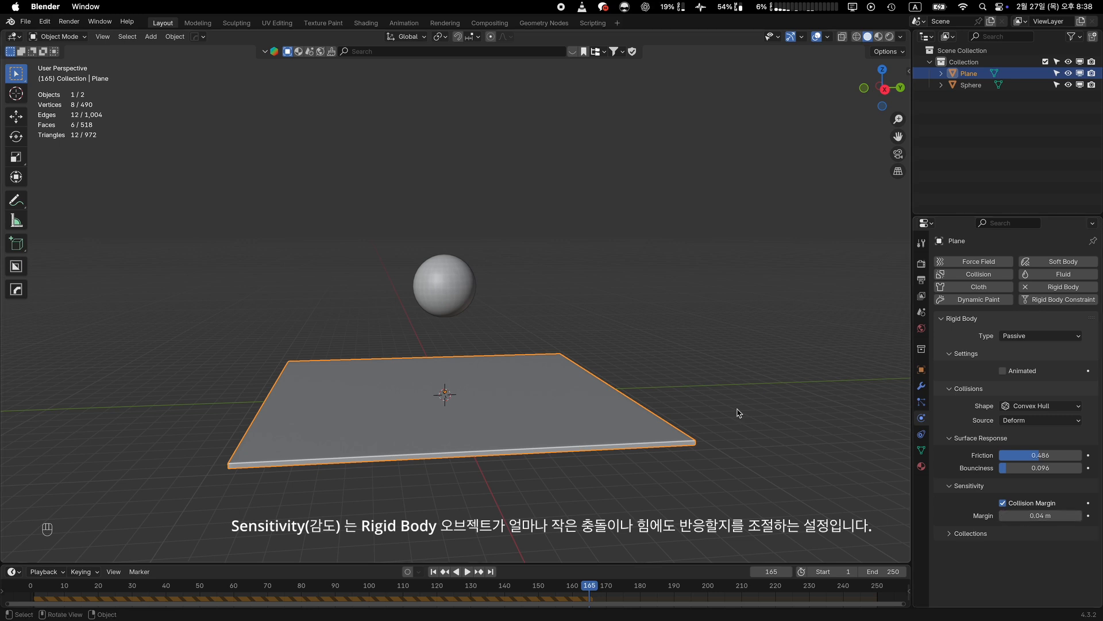
# Step: Switch to the right orthographic view and briefly play the simulation from the current frame
pyautogui.press('`')
pyautogui.click(629, 348)
pyautogui.scroll(3, 619, 347)
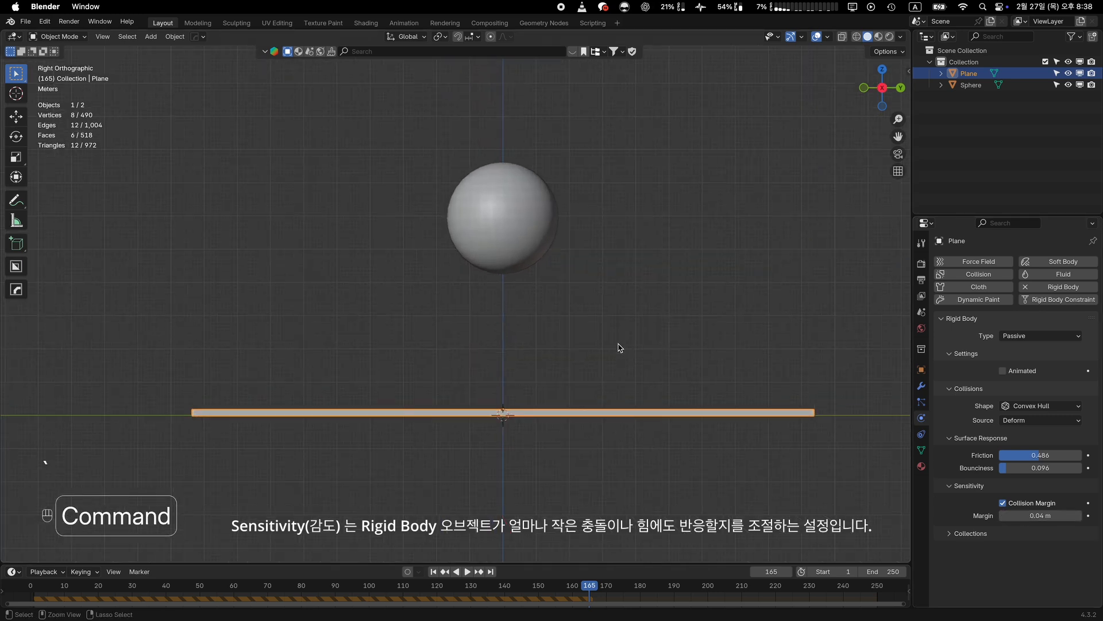
pyautogui.press('space')
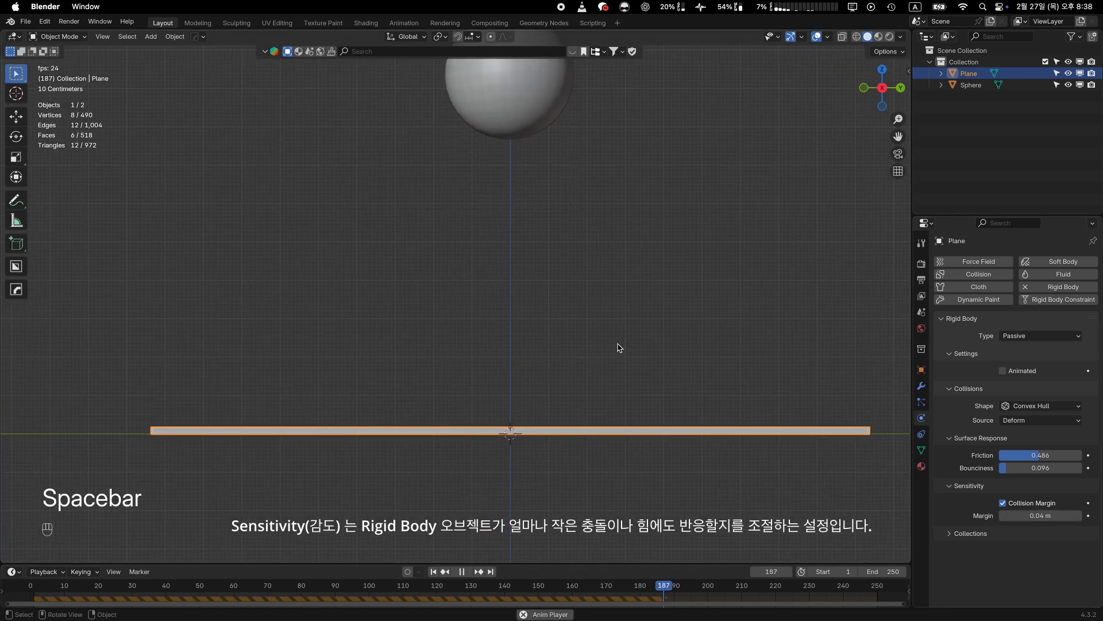
pyautogui.press('space')
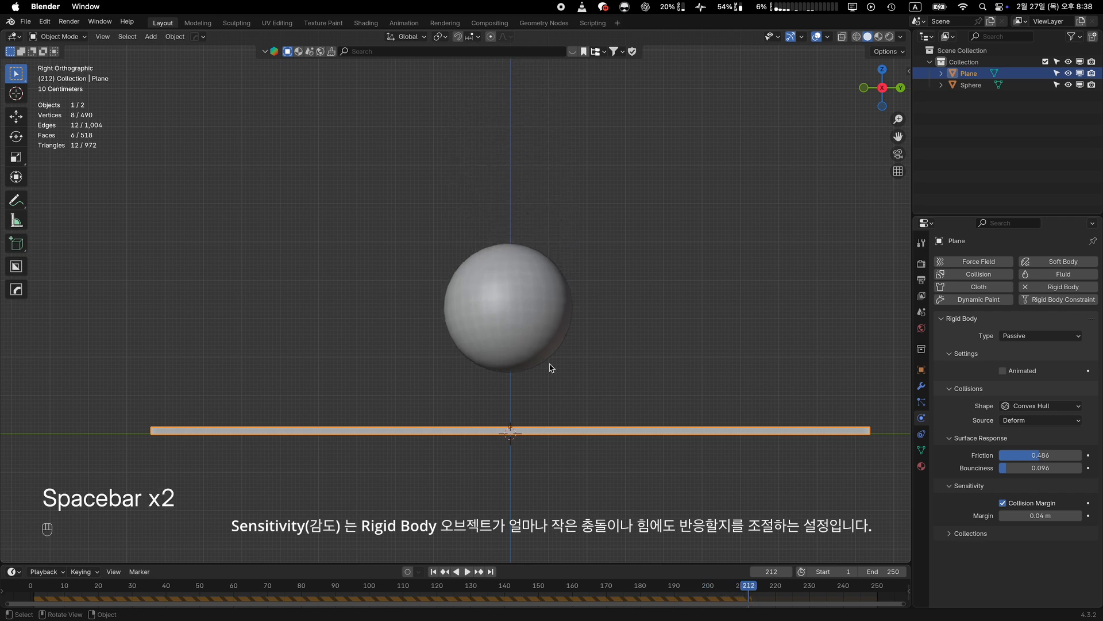
# Step: Replay the simulation from frame 1 and examine the contact area between the sphere and the plane up close
pyautogui.click(433, 572)
pyautogui.press('space')
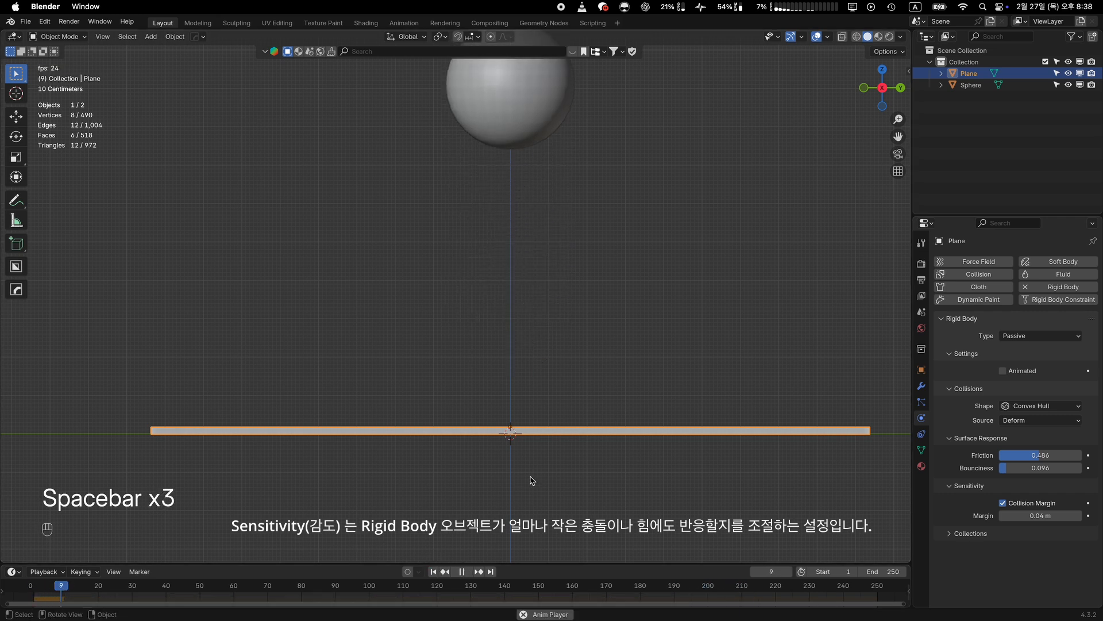
pyautogui.keyDown('super'); pyautogui.scroll(2, 545, 440); pyautogui.keyUp('super')
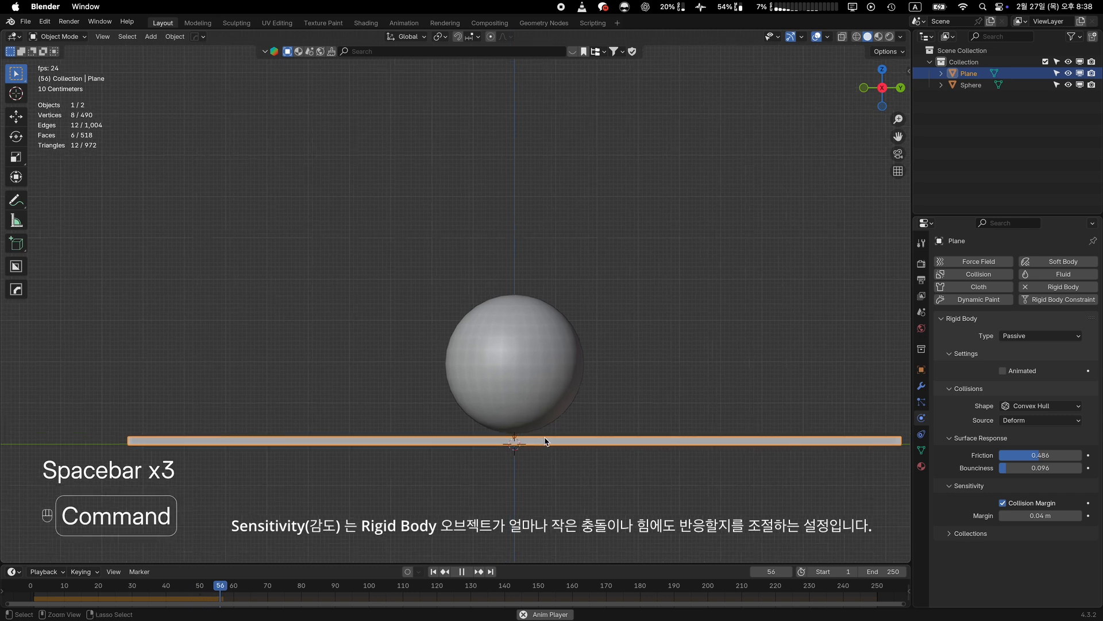
pyautogui.keyDown('shift'); pyautogui.scroll(-2, 545, 439); pyautogui.keyUp('shift')
pyautogui.keyDown('super'); pyautogui.scroll(2, 545, 440); pyautogui.keyUp('super')
pyautogui.keyDown('shift'); pyautogui.scroll(-1, 545, 439); pyautogui.keyUp('shift')
pyautogui.keyDown('super'); pyautogui.scroll(3, 544, 440); pyautogui.keyUp('super')
pyautogui.keyDown('shift'); pyautogui.scroll(-3, 545, 440); pyautogui.keyUp('shift')
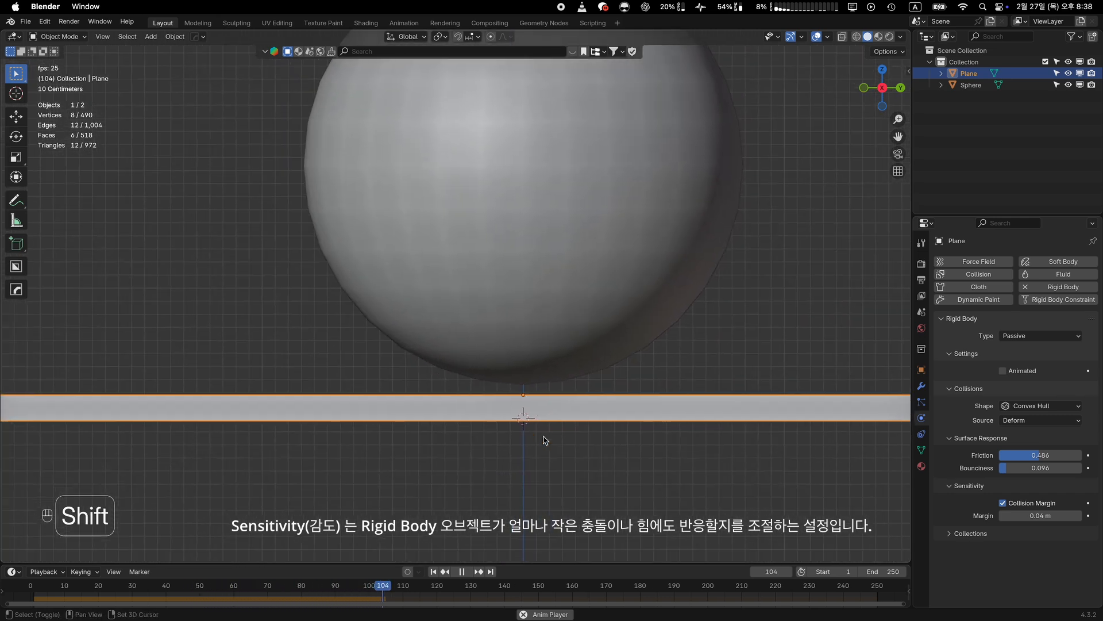
pyautogui.press('space')
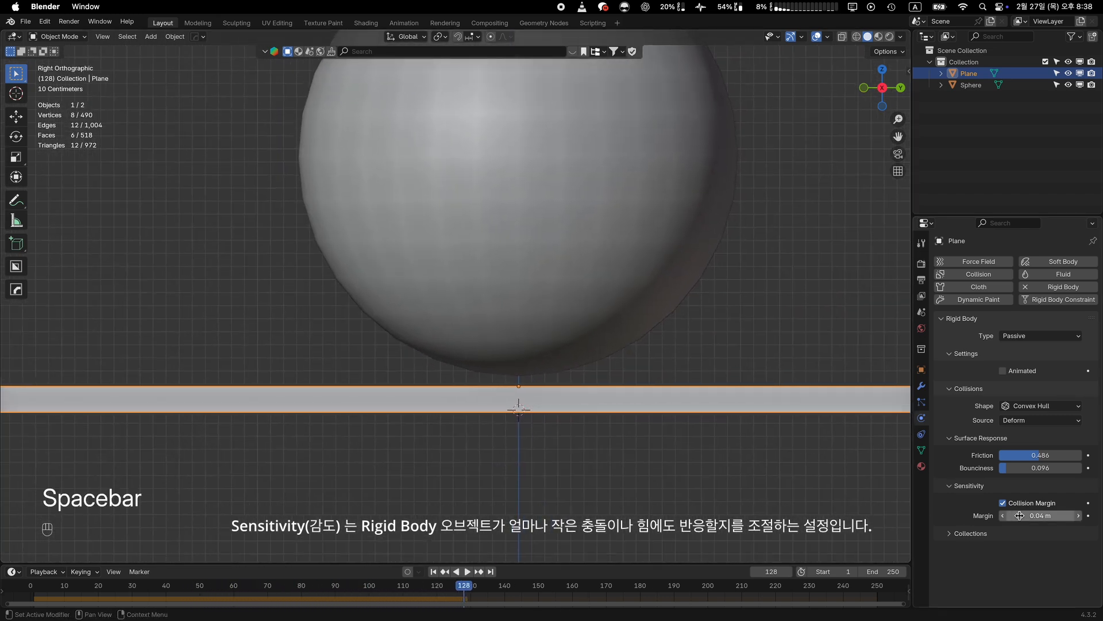
# Step: Set the plane's collision margin to 0.124 m and replay the simulation from frame 1
pyautogui.moveTo(1037, 515); pyautogui.dragTo(1050, 516)
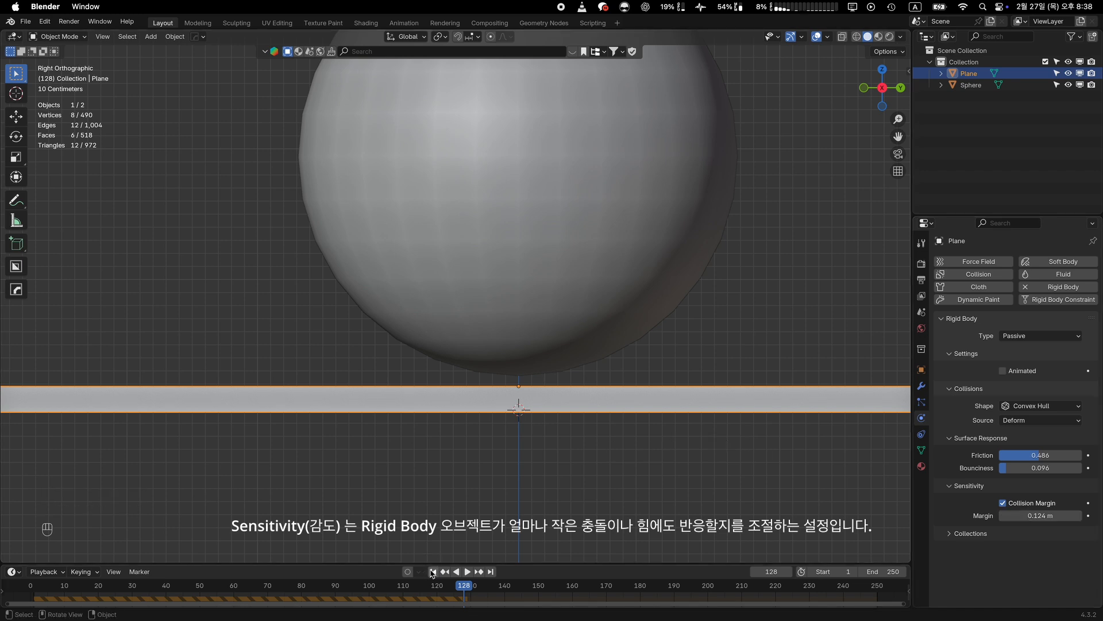
pyautogui.click(433, 571)
pyautogui.click(467, 572)
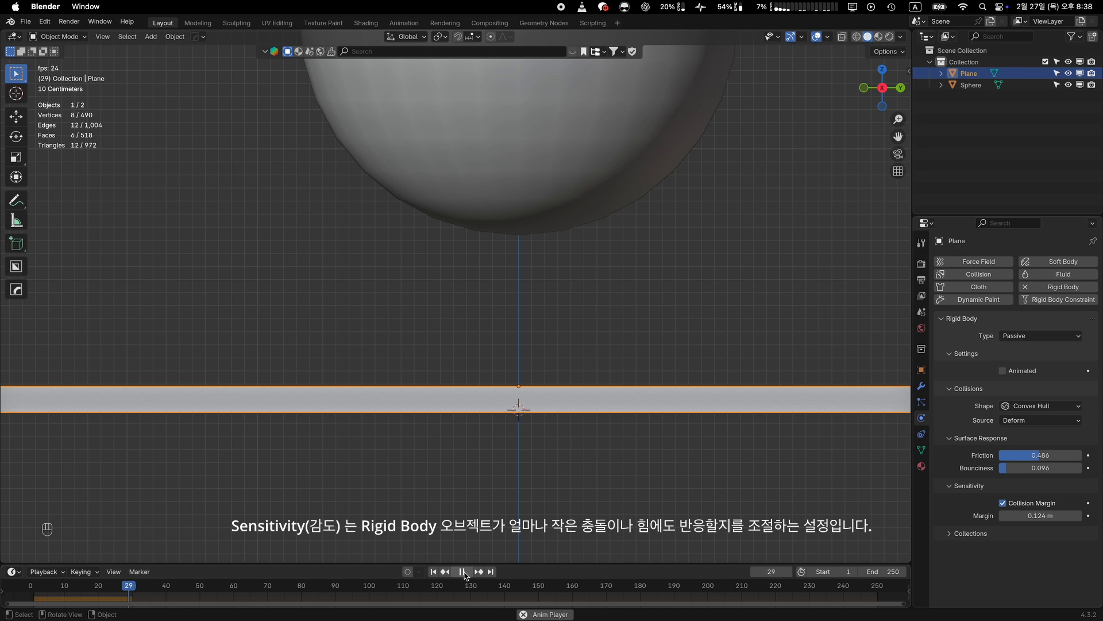
pyautogui.press('space')
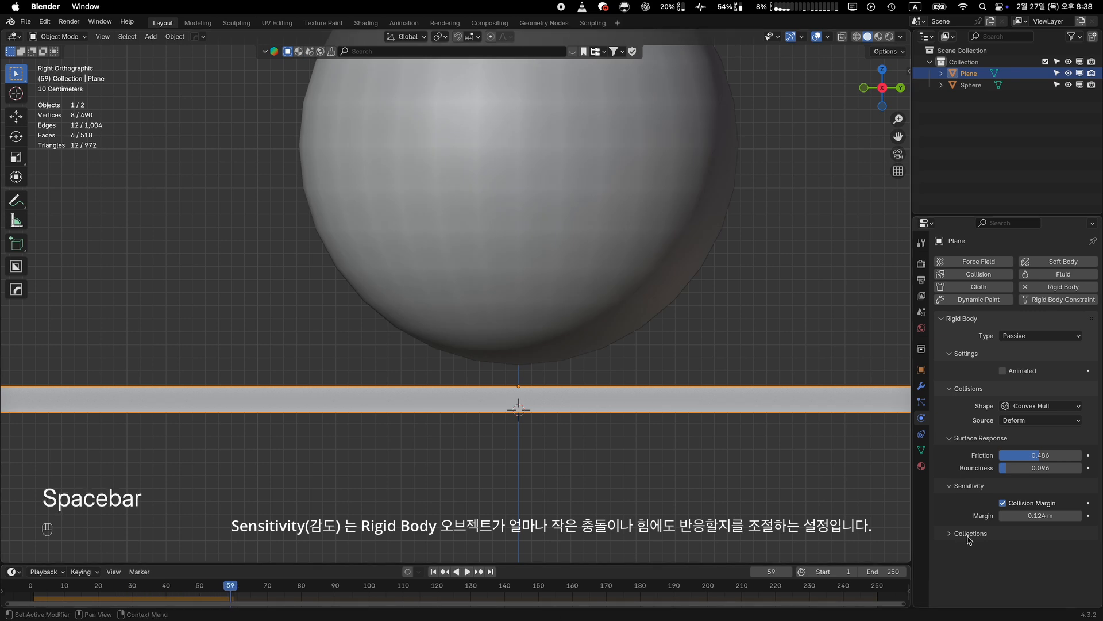
# Step: Return to frame 1 and frame the raised sphere together with the entire plane
pyautogui.click(1028, 516)
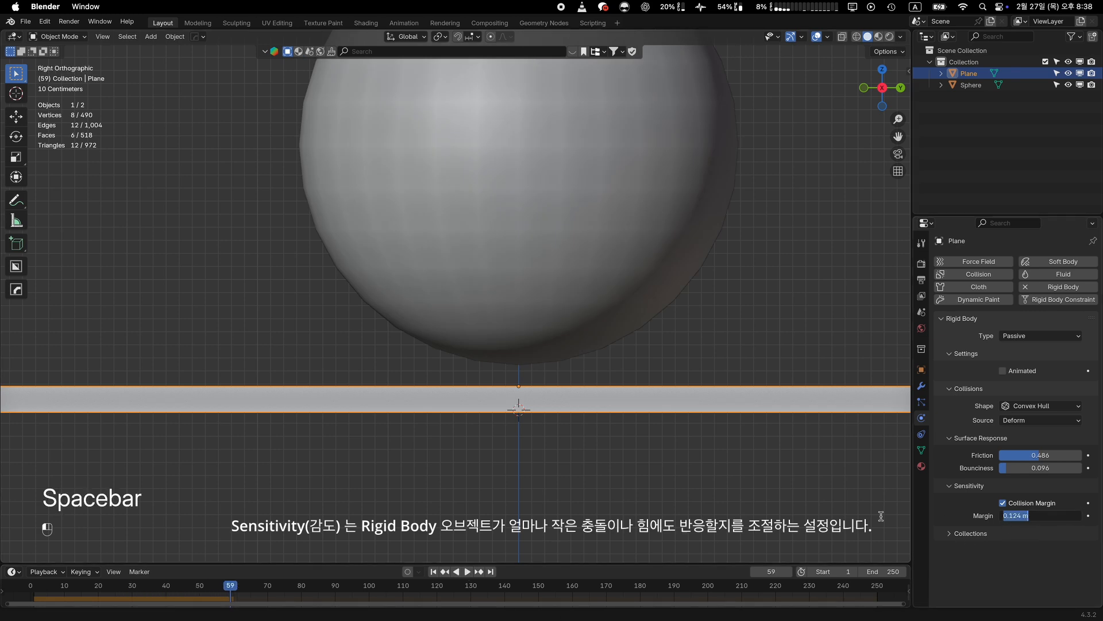
pyautogui.click(586, 493)
pyautogui.keyDown('ctrl'); pyautogui.scroll(-3, 586, 494); pyautogui.keyUp('ctrl')
pyautogui.keyDown('shift'); pyautogui.scroll(2, 587, 495); pyautogui.keyUp('shift')
pyautogui.keyDown('ctrl'); pyautogui.scroll(-2, 586, 495); pyautogui.keyUp('ctrl')
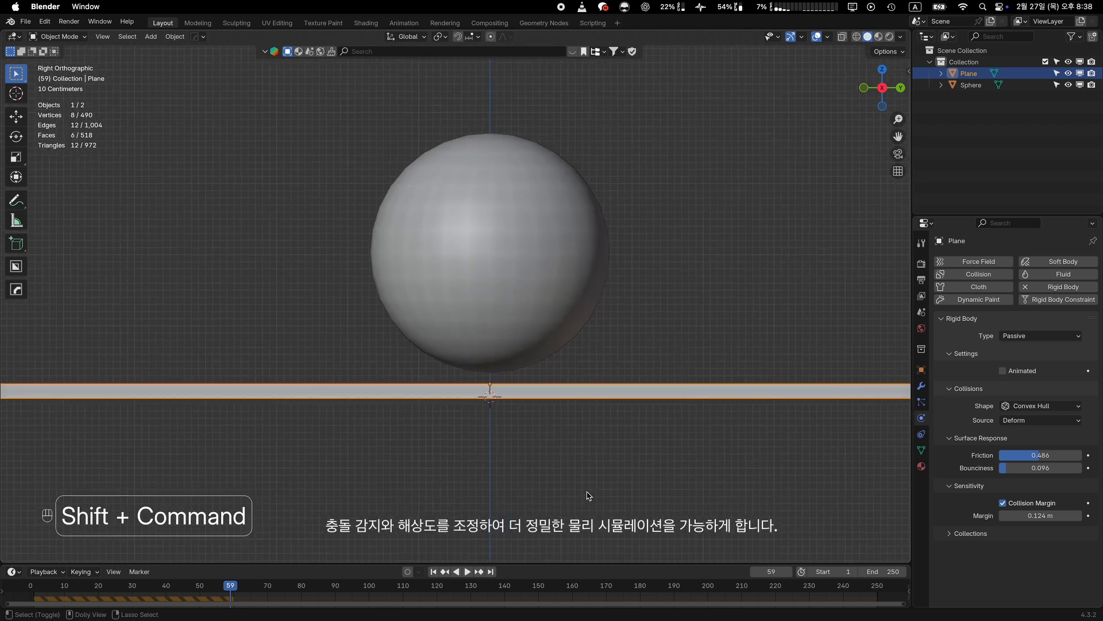
pyautogui.keyDown('shift'); pyautogui.scroll(1, 587, 495); pyautogui.keyUp('shift')
pyautogui.keyDown('ctrl'); pyautogui.scroll(-1, 587, 495); pyautogui.keyUp('ctrl')
pyautogui.keyDown('shift'); pyautogui.scroll(2, 588, 495); pyautogui.keyUp('shift')
pyautogui.keyDown('super'); pyautogui.scroll(-2, 587, 495); pyautogui.keyUp('super')
pyautogui.keyDown('shift'); pyautogui.scroll(1, 588, 496); pyautogui.keyUp('shift')
pyautogui.keyDown('super'); pyautogui.scroll(-1, 587, 496); pyautogui.keyUp('super')
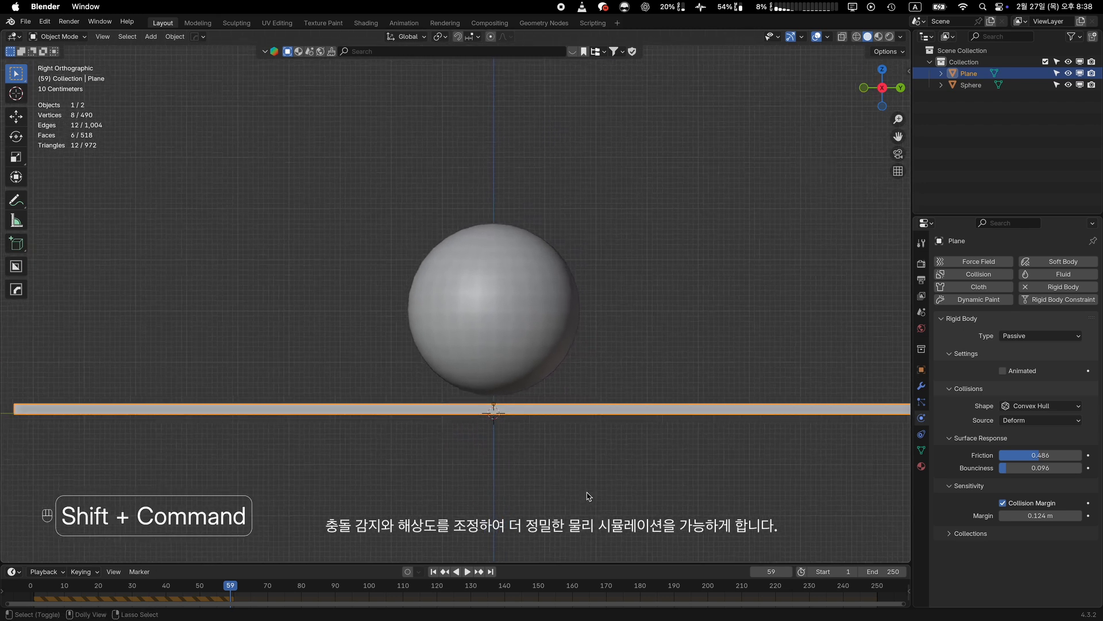
pyautogui.keyDown('shift'); pyautogui.scroll(2, 587, 496); pyautogui.keyUp('shift')
pyautogui.keyDown('shift'); pyautogui.scroll(2, 587, 496); pyautogui.keyUp('shift')
pyautogui.keyDown('super'); pyautogui.scroll(-2, 586, 495); pyautogui.keyUp('super')
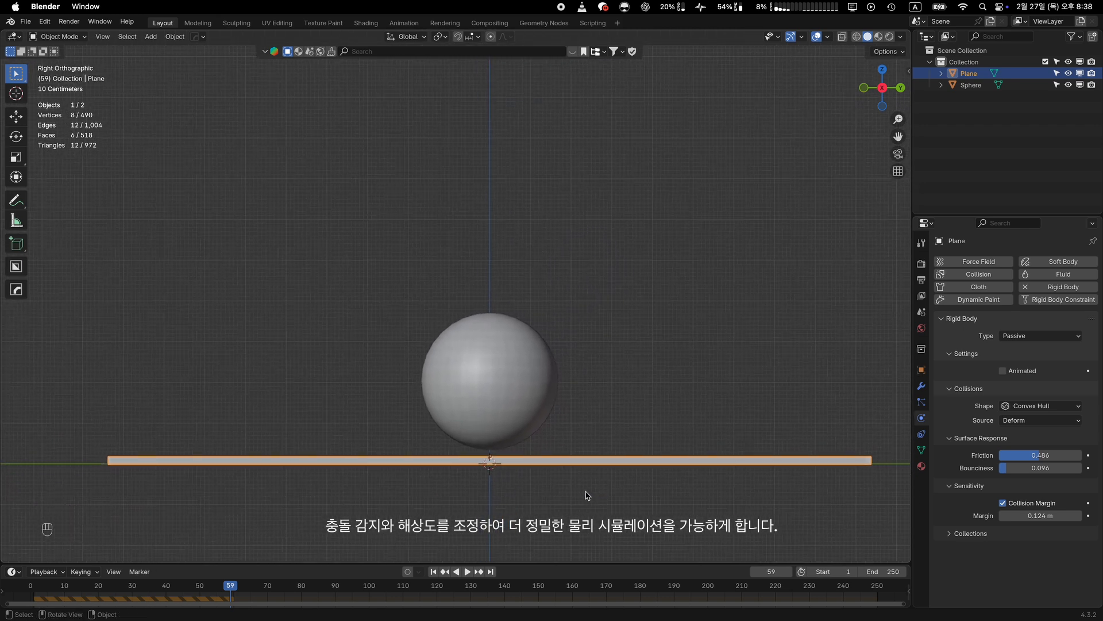
pyautogui.press('Left')
pyautogui.hotkey('shift', 'Left')
pyautogui.keyDown('shift'); pyautogui.scroll(-1, 586, 495); pyautogui.keyUp('shift')
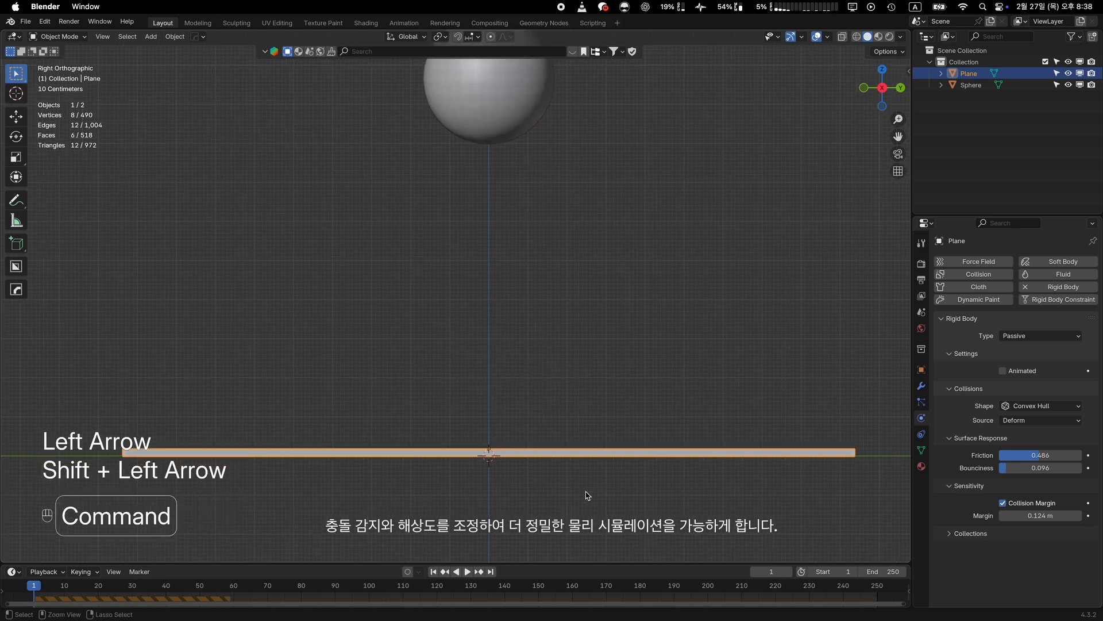
pyautogui.keyDown('super'); pyautogui.scroll(-1, 586, 495); pyautogui.keyUp('super')
pyautogui.keyDown('shift'); pyautogui.hscroll(-2, 588, 495); pyautogui.keyUp('shift')
pyautogui.keyDown('shift'); pyautogui.scroll(2, 703, 518); pyautogui.keyUp('shift')
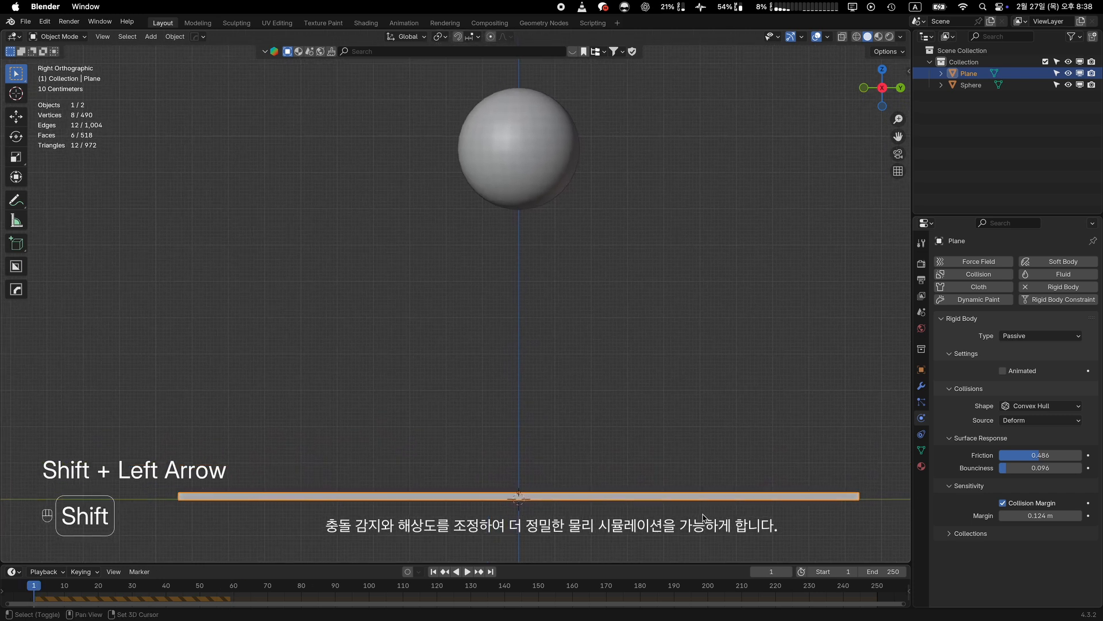
# Step: Set the plane's collision margin to 1 m and play the simulation to see where the sphere stops
pyautogui.click(1029, 515)
pyautogui.write('1')
pyautogui.press('Return')
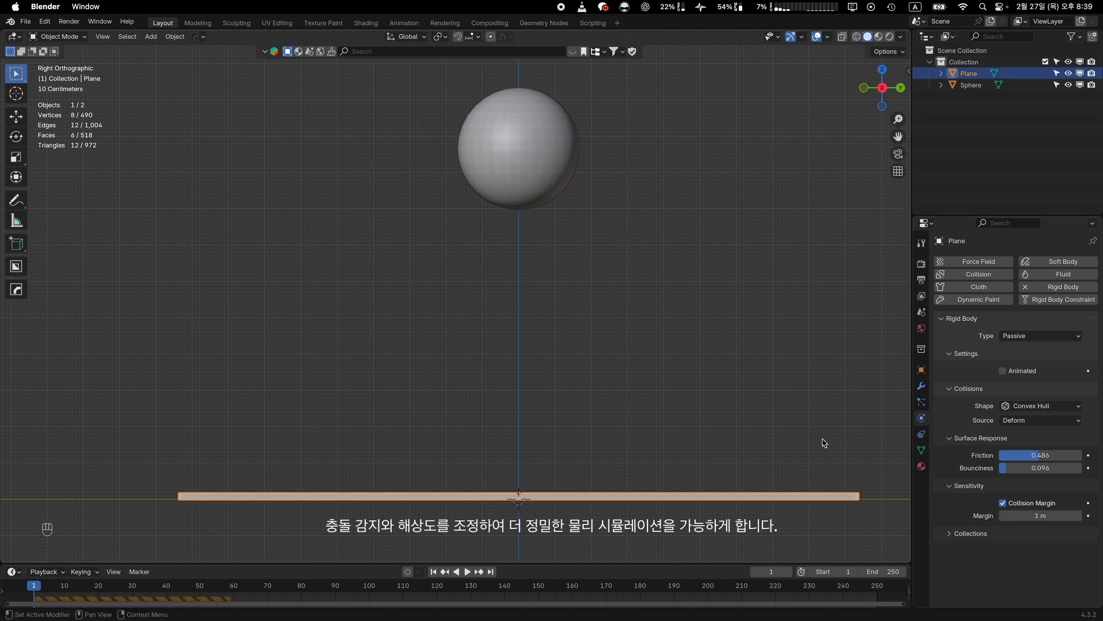
pyautogui.press('space')
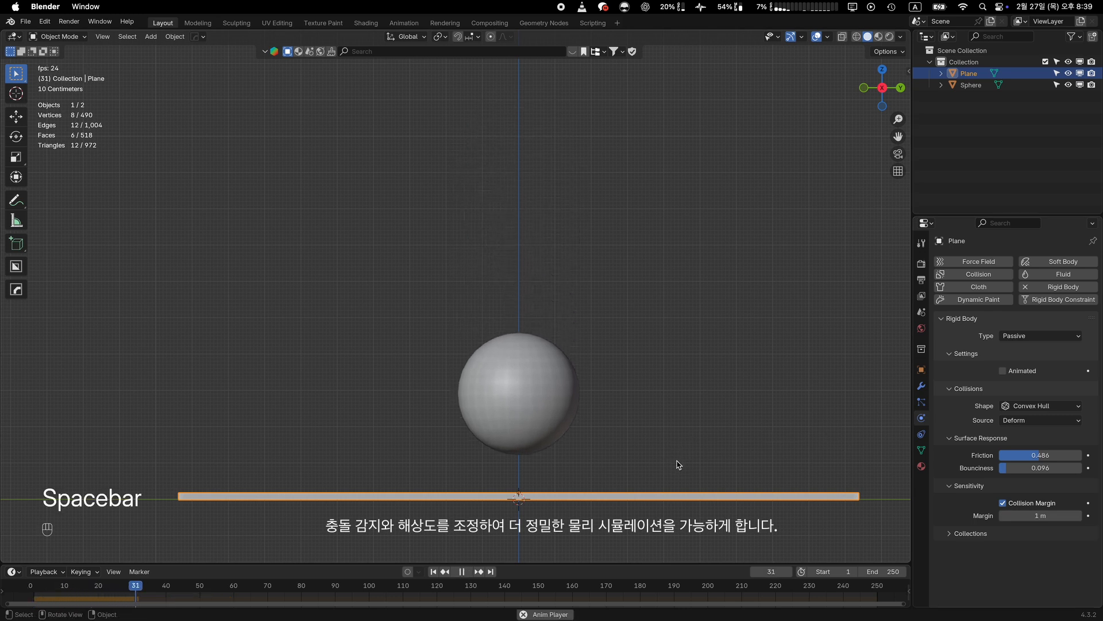
pyautogui.press('space')
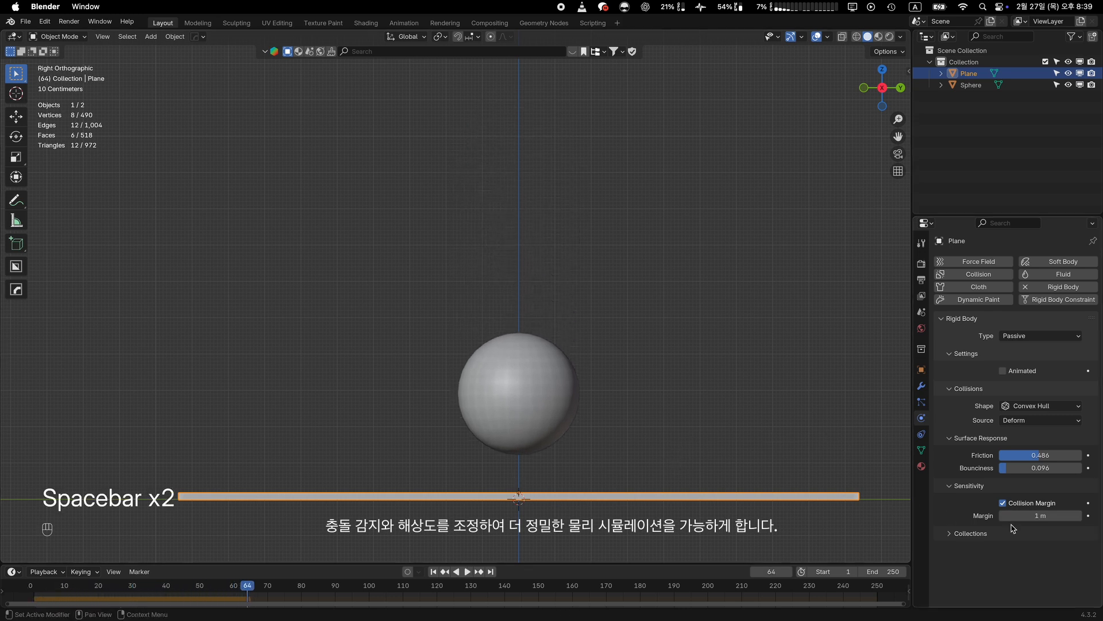
# Step: Set the plane's collision margin to 0.5 m and replay the simulation from frame 1
pyautogui.click(1032, 517)
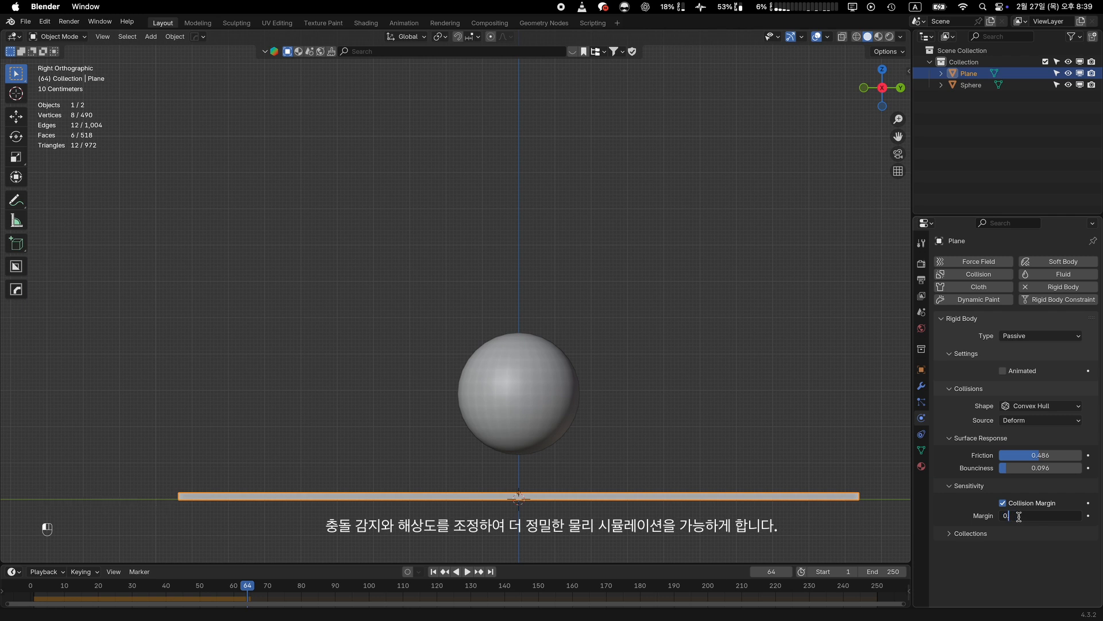
pyautogui.write('0.5')
pyautogui.press('Return')
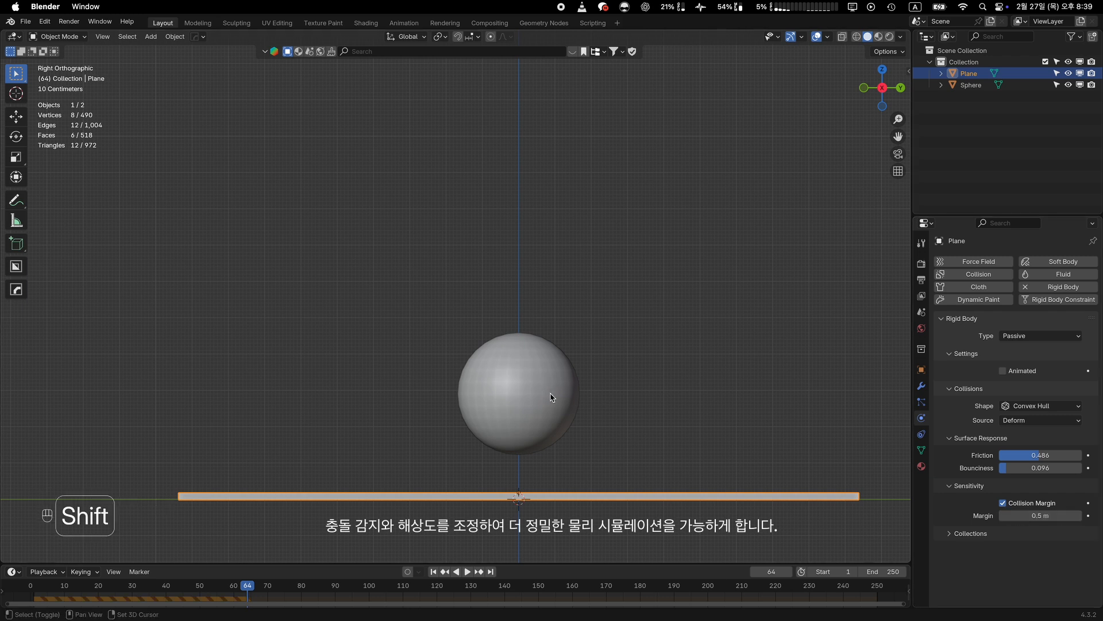
pyautogui.hotkey('shift', 'Left')
pyautogui.press('space')
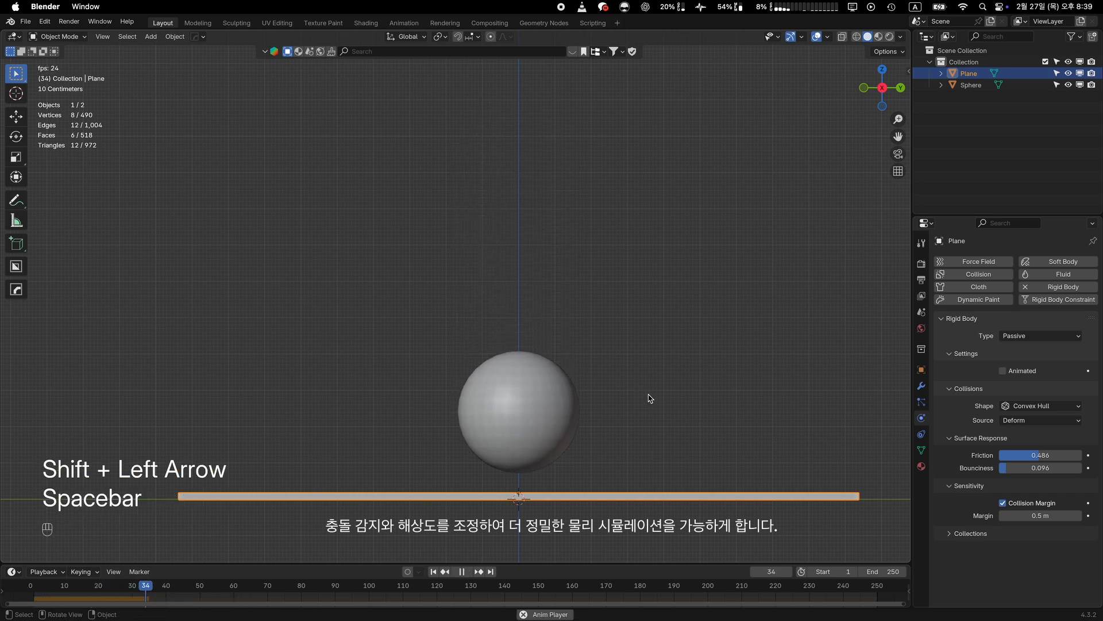
# Step: Stop playback, disable Collision Margin on the plane and the sphere, and expand the sphere's rigid body Collections settings
pyautogui.press('space')
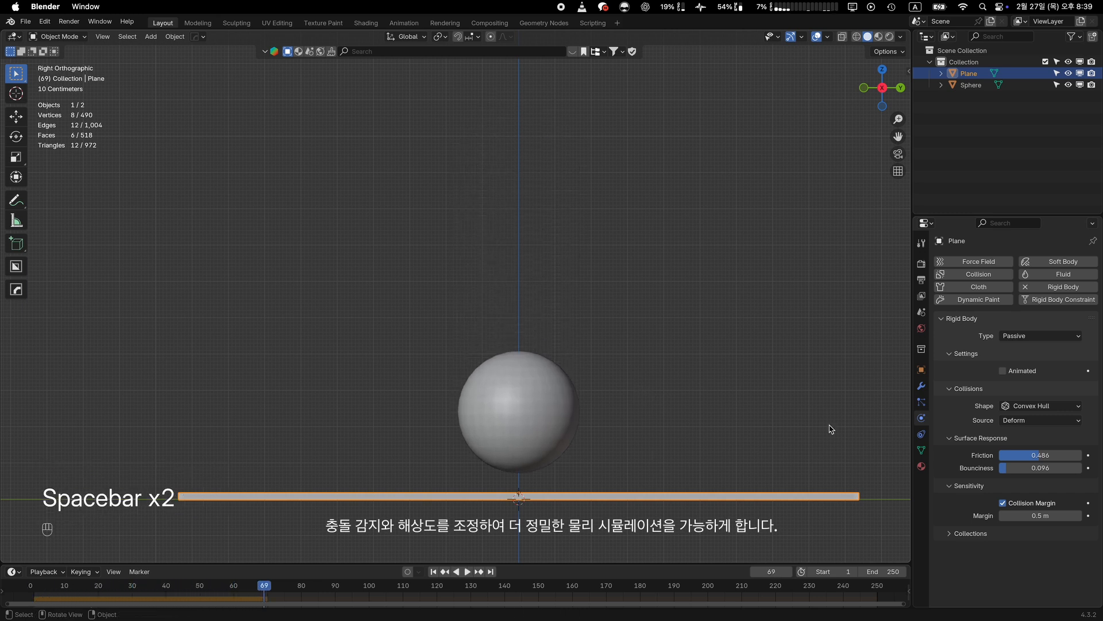
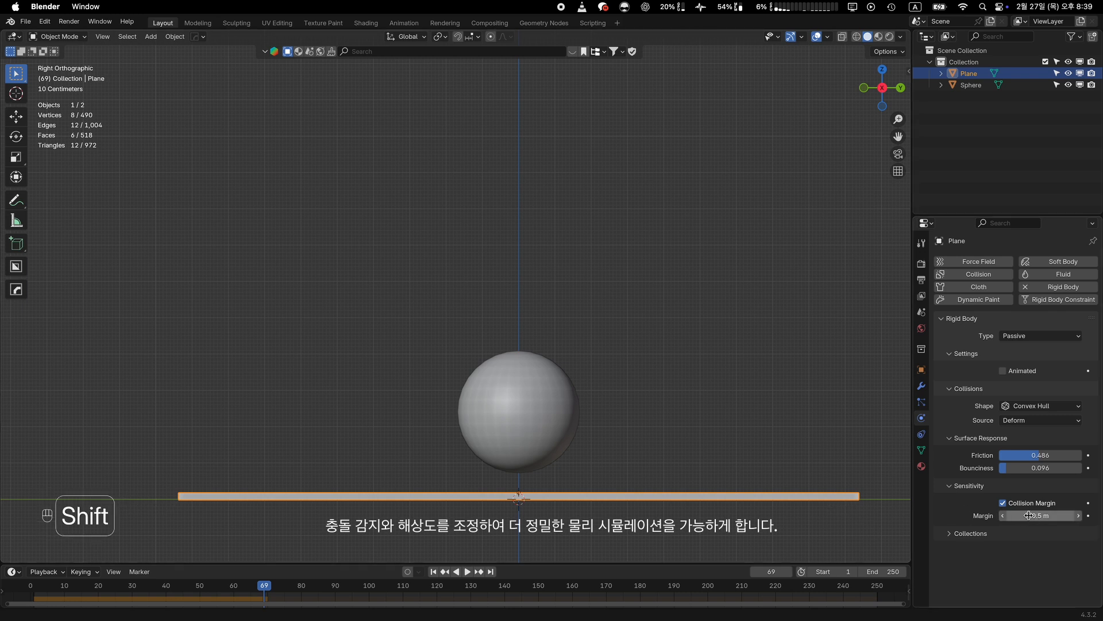
pyautogui.click(1002, 503)
pyautogui.click(550, 422)
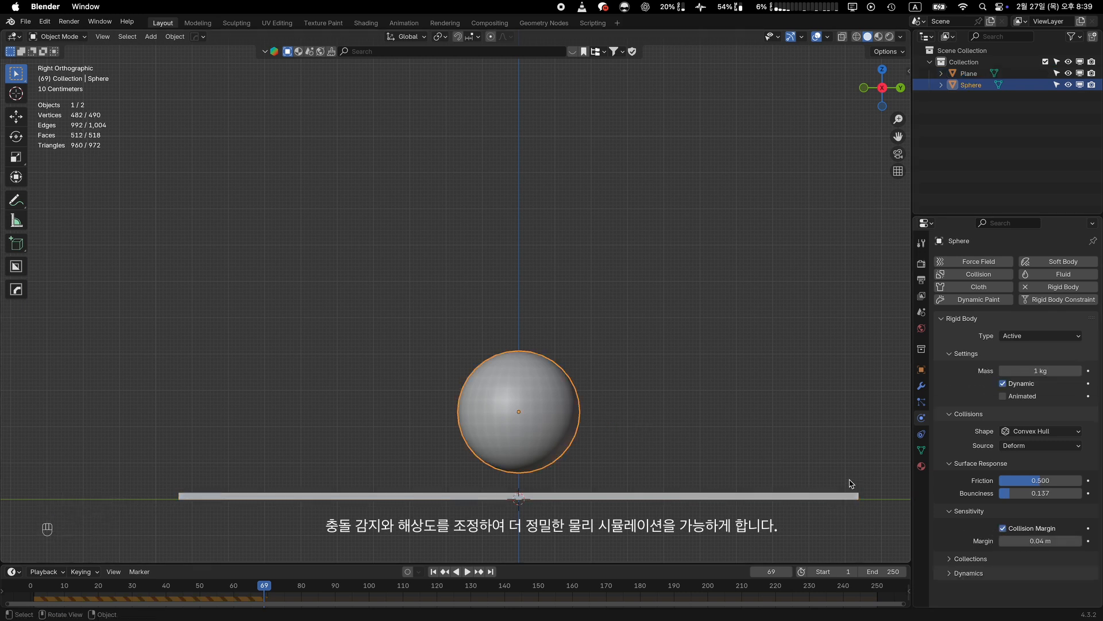
pyautogui.click(949, 559)
pyautogui.scroll(-1, 967, 469)
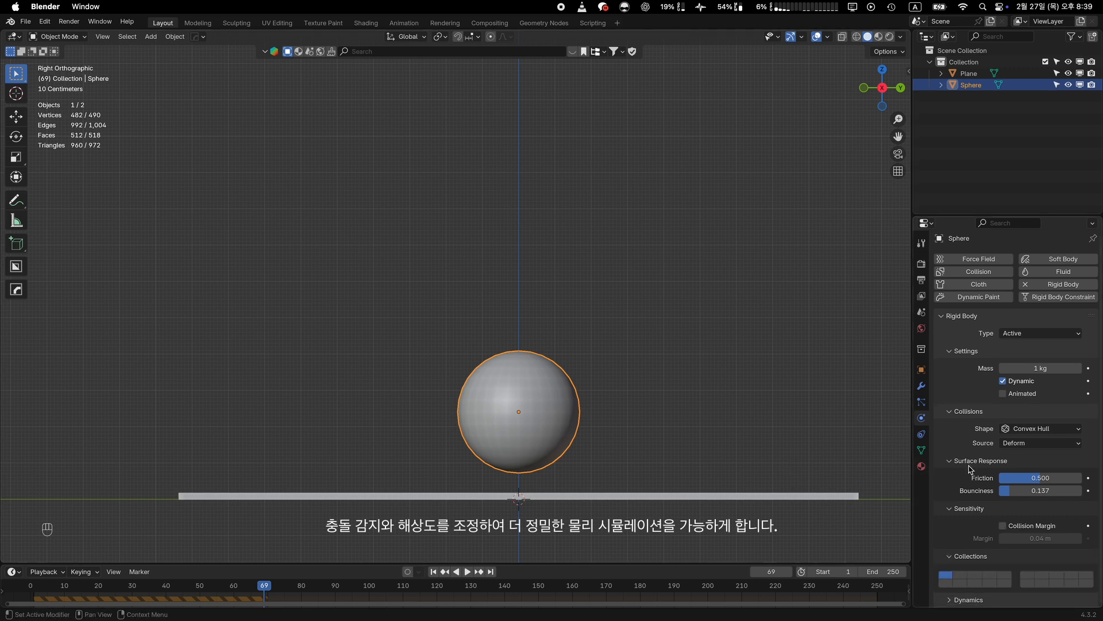
# Step: Add a cube mesh at the centre of the plane
pyautogui.moveTo(641, 454); pyautogui.dragTo(643, 416, button='middle')
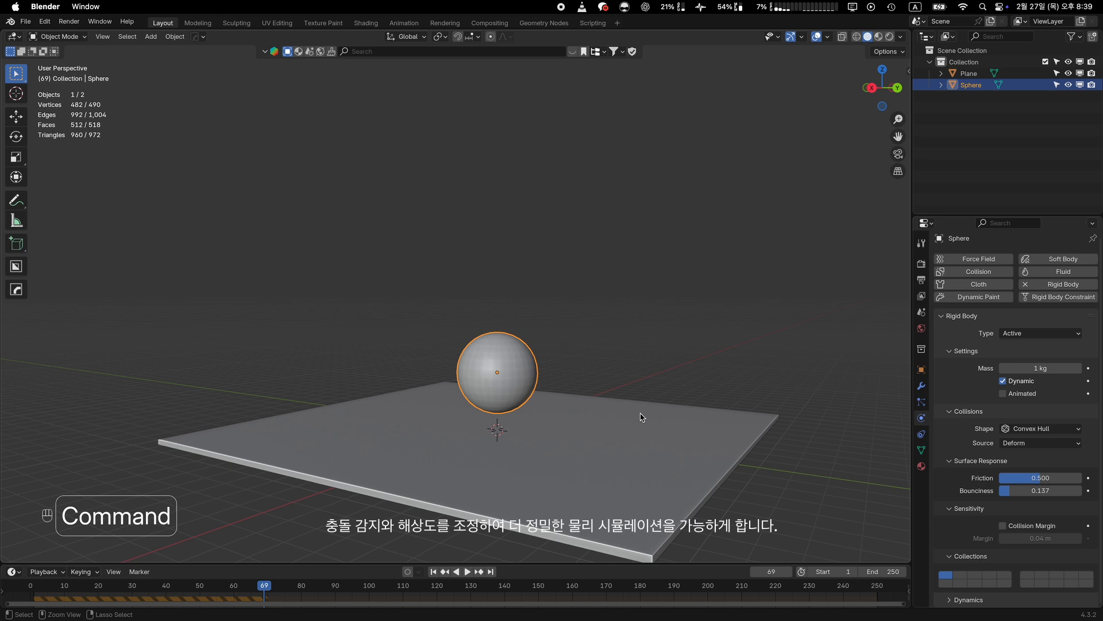
pyautogui.keyDown('super'); pyautogui.scroll(-1, 643, 416); pyautogui.keyUp('super')
pyautogui.keyDown('shift'); pyautogui.scroll(2, 523, 405); pyautogui.keyUp('shift')
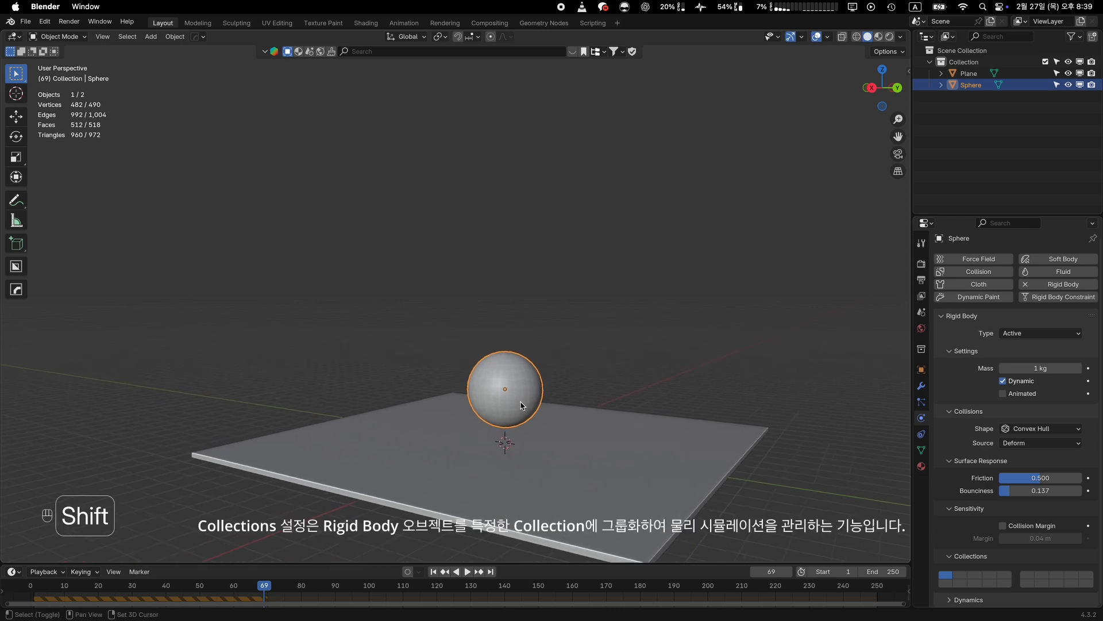
pyautogui.hscroll(-3, 521, 406)
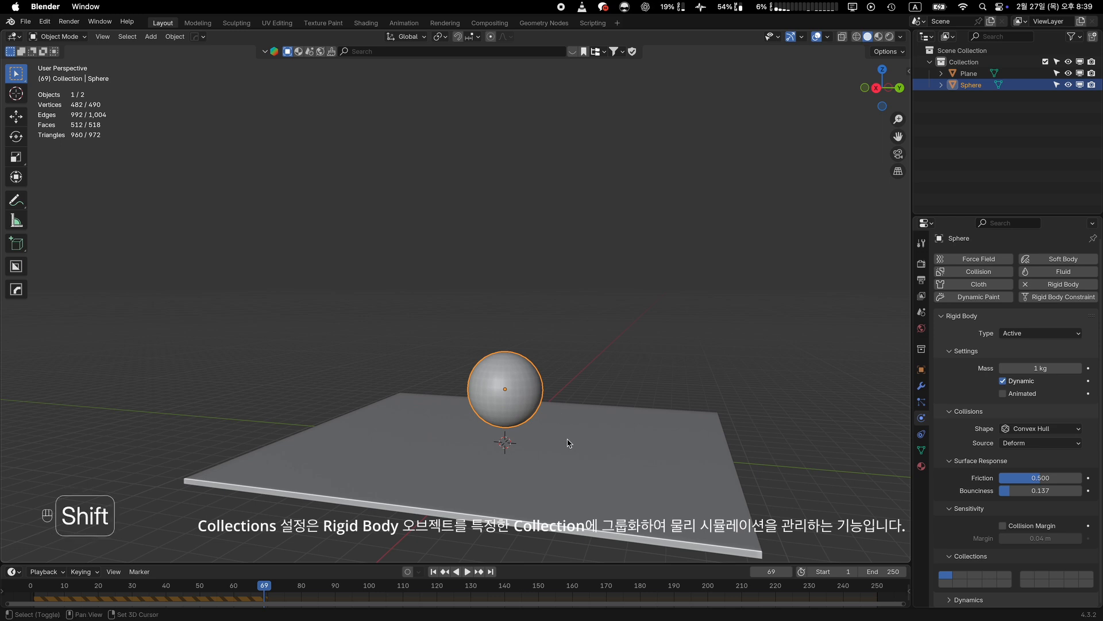
pyautogui.hotkey('shift', 'a')
pyautogui.moveTo(568, 398)
pyautogui.click(607, 410)
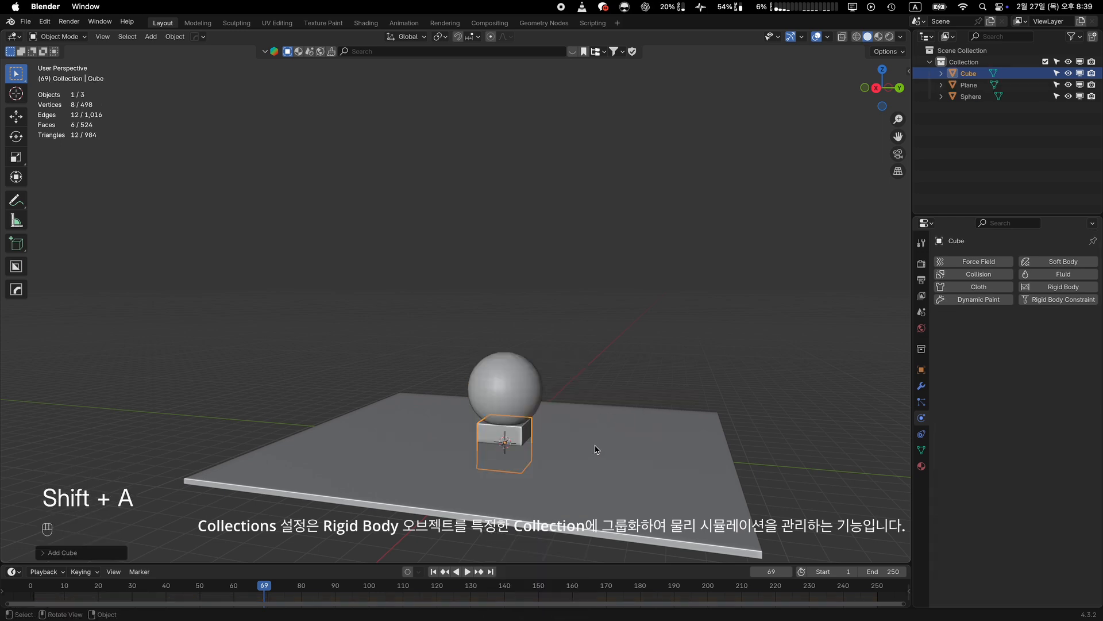
# Step: Move the cube about 1.9 m along Y and raise it along Z well above the sphere
pyautogui.press('g')
pyautogui.press('y')
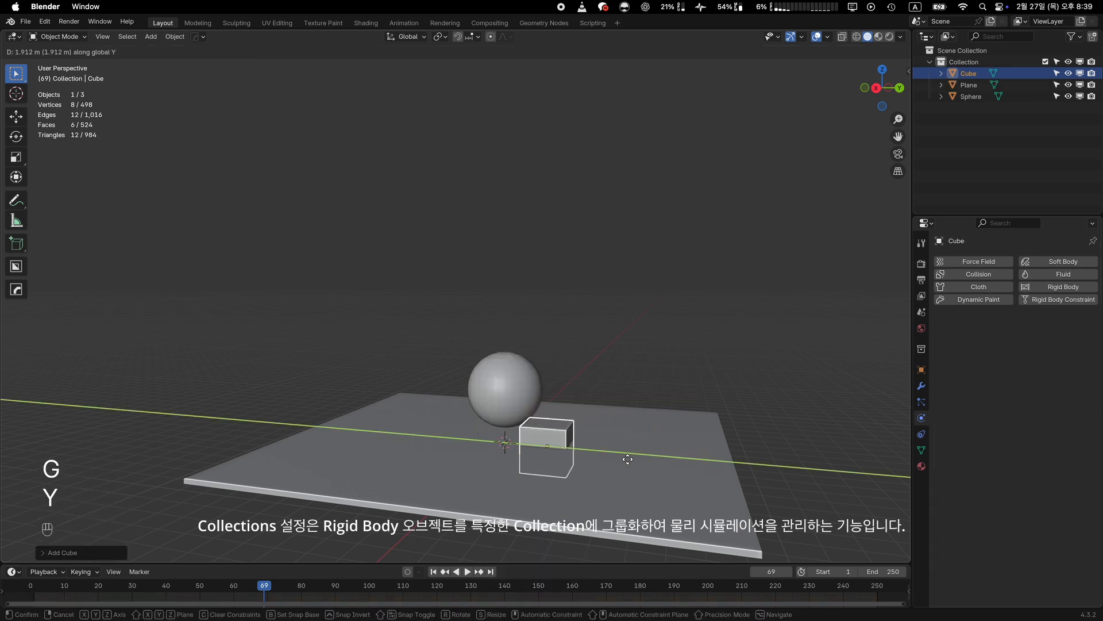
pyautogui.click(627, 459)
pyautogui.press('g')
pyautogui.press('z')
pyautogui.click(692, 263)
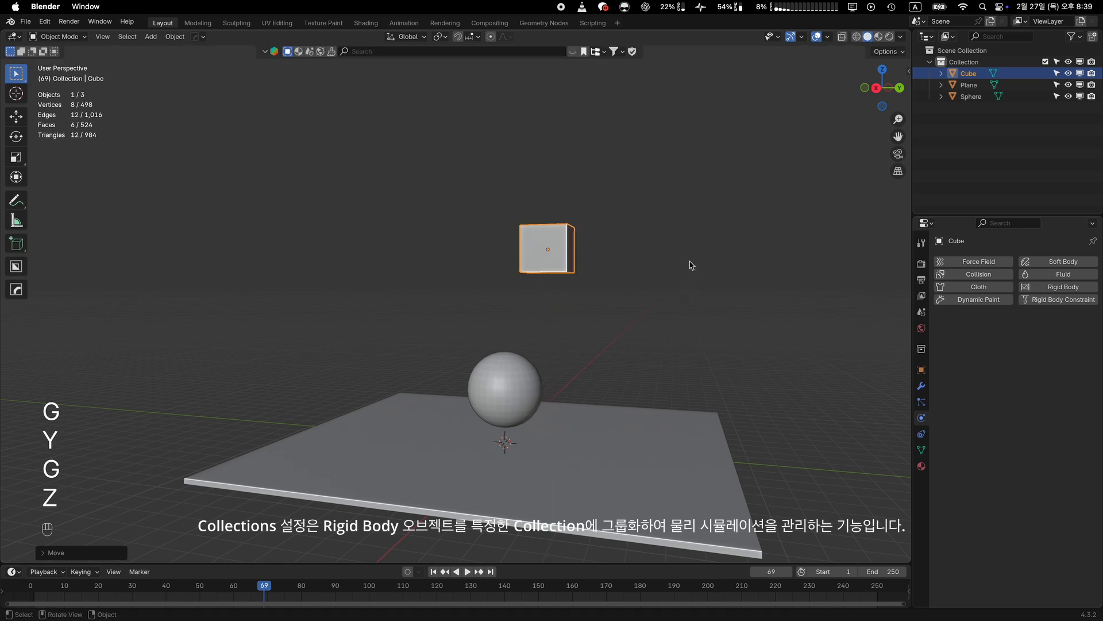
# Step: Scale the cube up to nearly the sphere's size and apply its transform
pyautogui.press('s')
pyautogui.click(745, 281)
pyautogui.hotkey('ctrl', 'a')
pyautogui.click(732, 283)
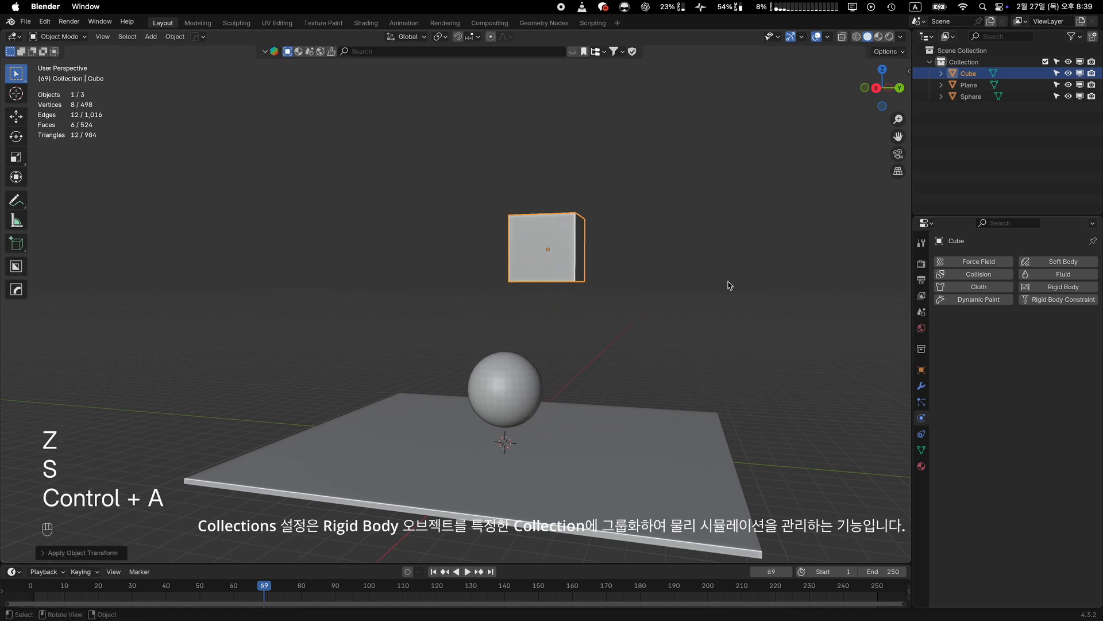
# Step: Switch to the right orthographic view and add Rigid Body physics to the cube
pyautogui.press('`')
pyautogui.click(625, 235)
pyautogui.press('`')
pyautogui.click(783, 296)
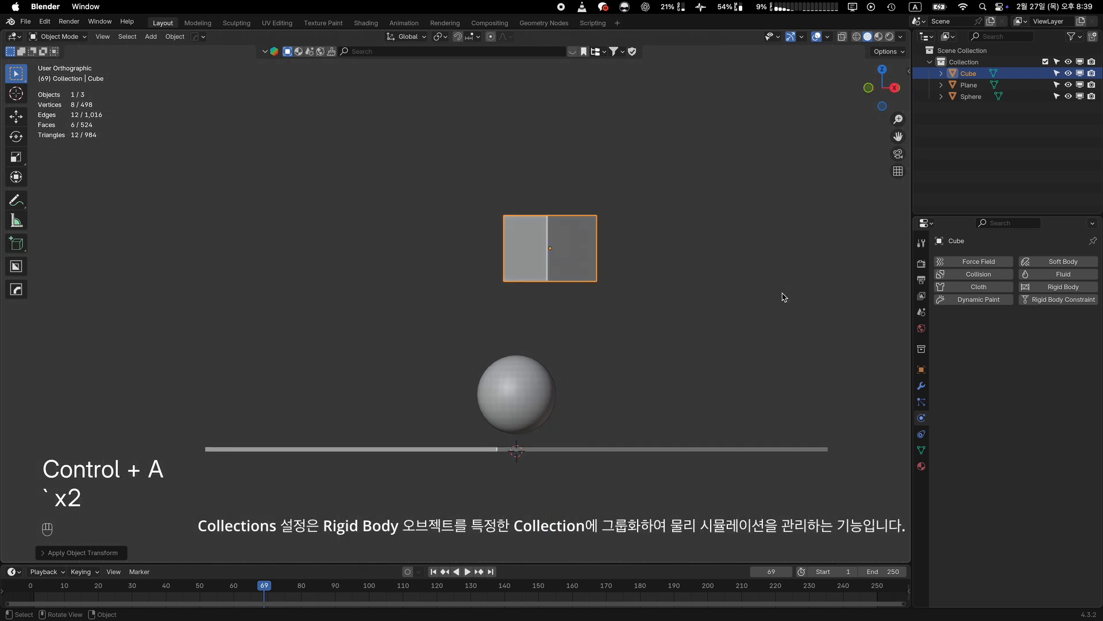
pyautogui.keyDown('shift'); pyautogui.moveTo(707, 344); pyautogui.dragTo(688, 326, button='middle'); pyautogui.keyUp('shift')
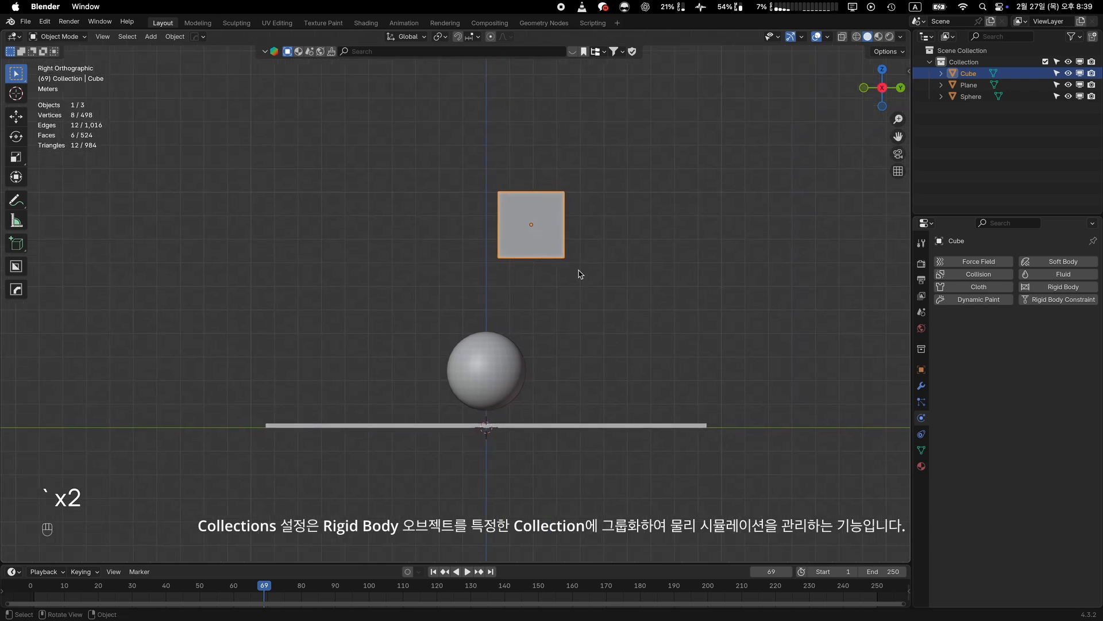
pyautogui.click(1063, 287)
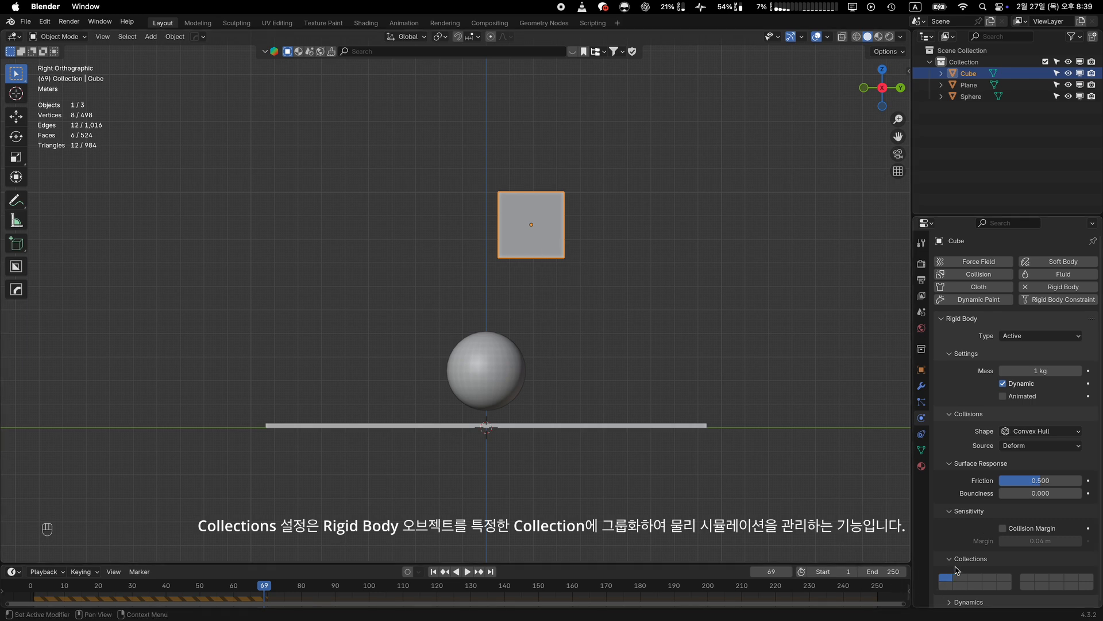
# Step: Return to frame 1 and lower the cube along Z until it hangs just below the sphere
pyautogui.click(515, 385)
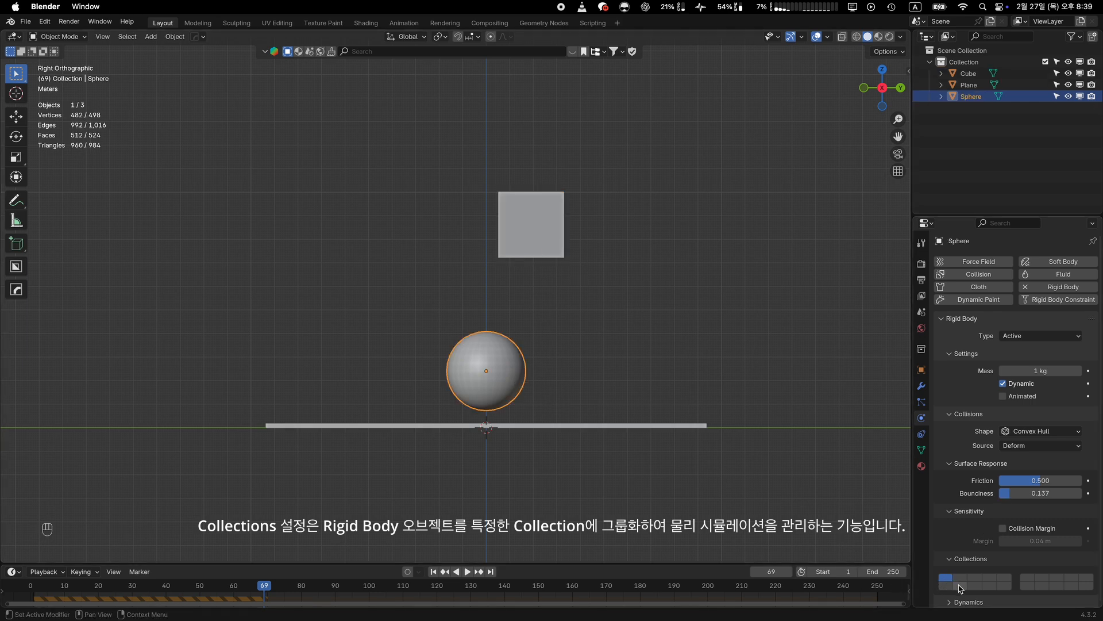
pyautogui.click(434, 573)
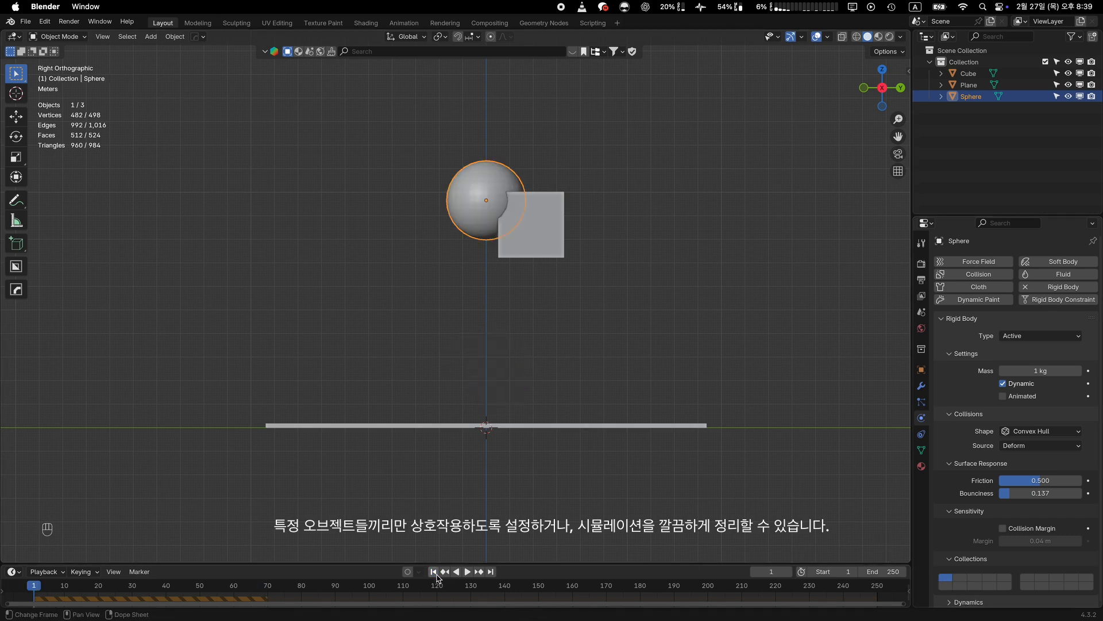
pyautogui.click(547, 237)
pyautogui.press('g')
pyautogui.press('z')
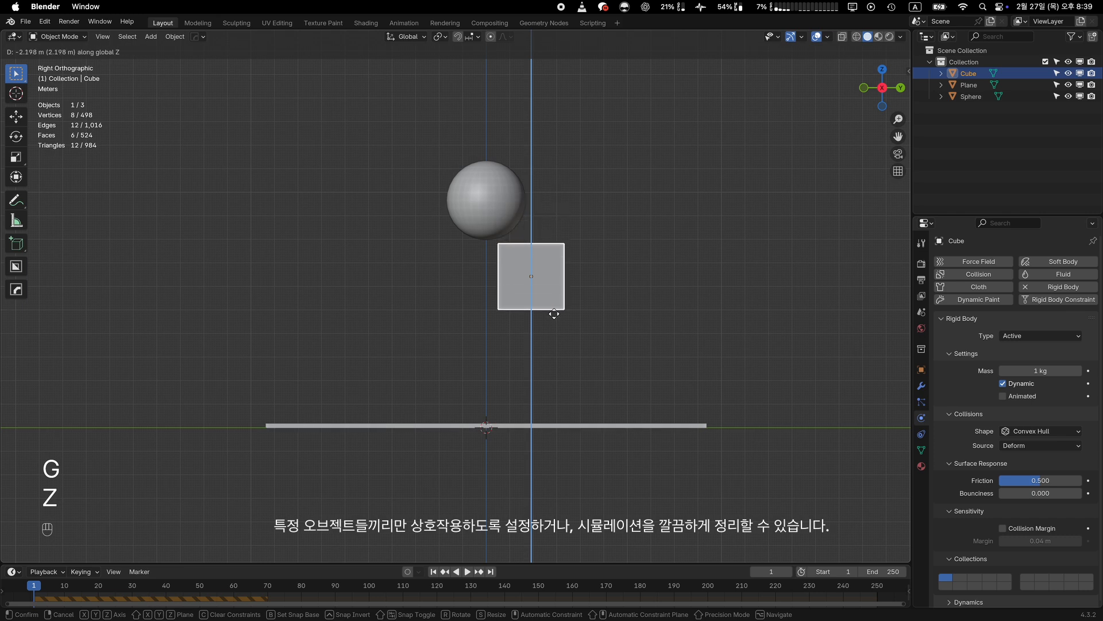
pyautogui.click(553, 331)
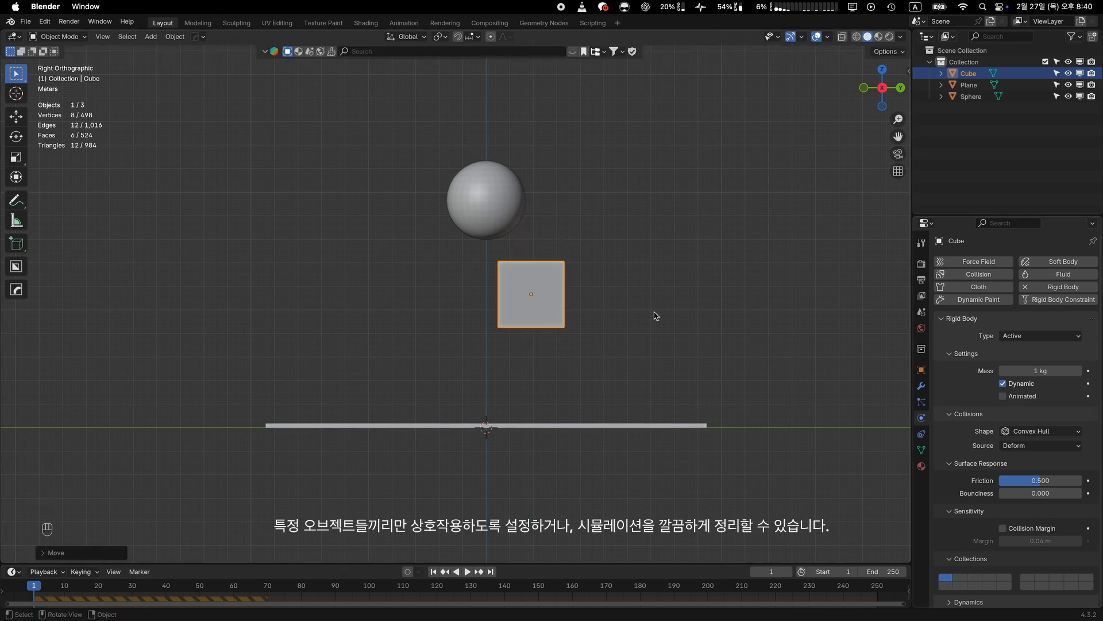
# Step: Play the simulation to examine how the sphere and cube collide in the same collection, and return to frame 1
pyautogui.click(488, 192)
pyautogui.press('space')
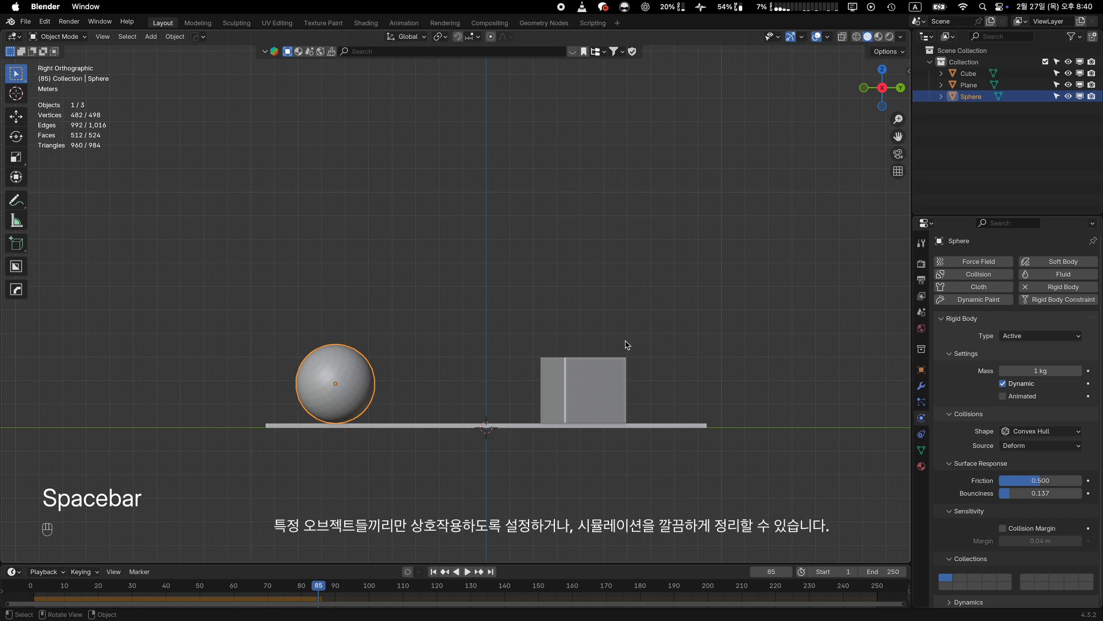
pyautogui.click(434, 571)
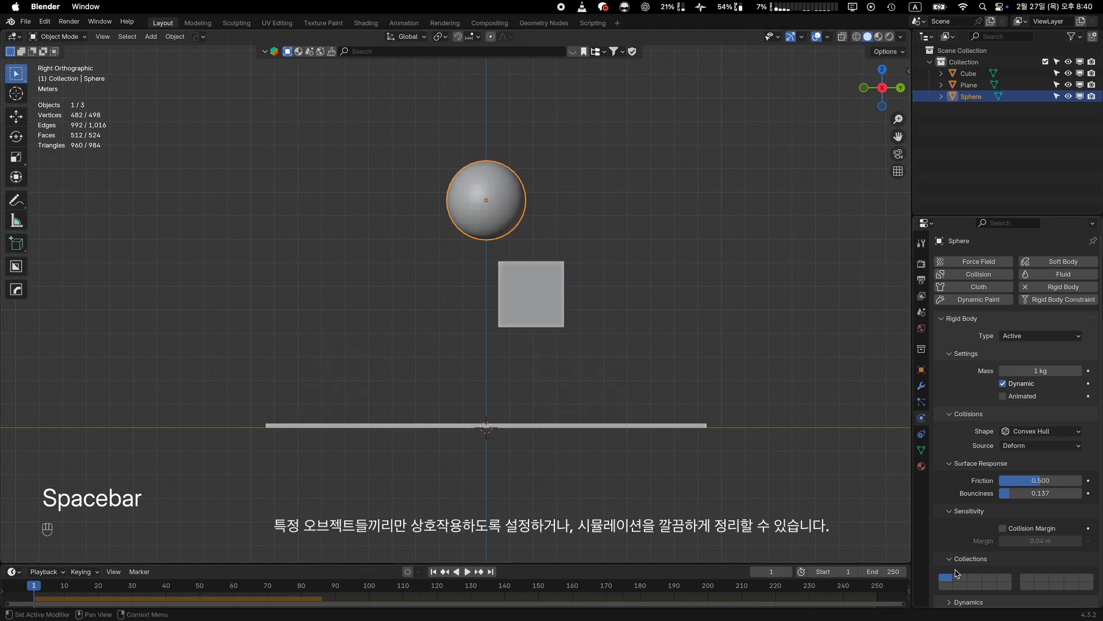
# Step: Assign the cube to only the second rigid body collection, play the simulation and return to frame 1
pyautogui.click(549, 286)
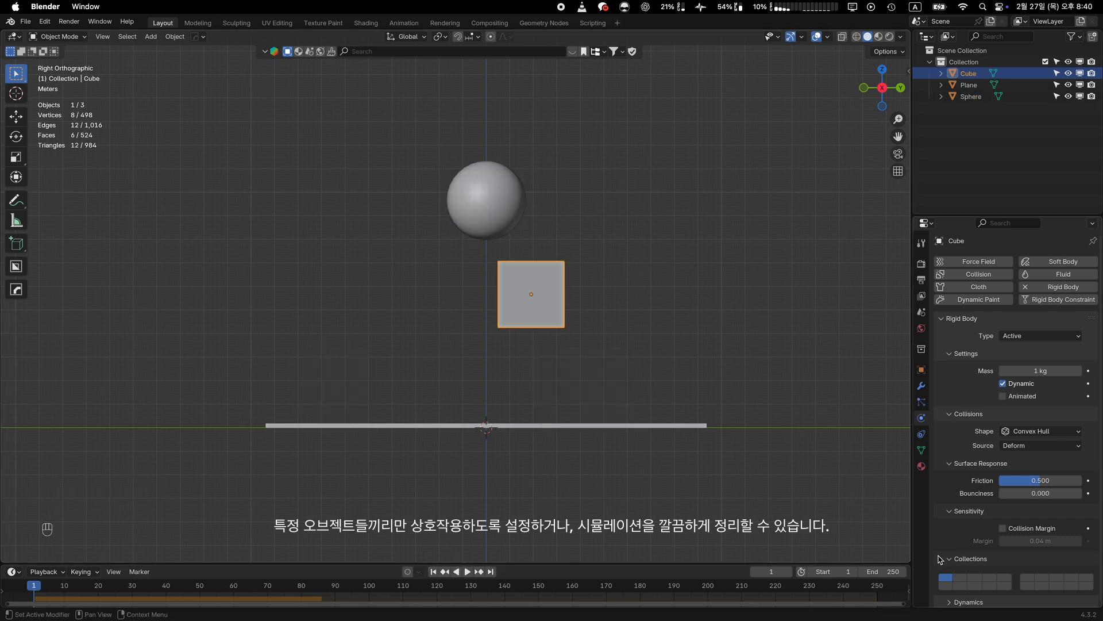
pyautogui.click(961, 578)
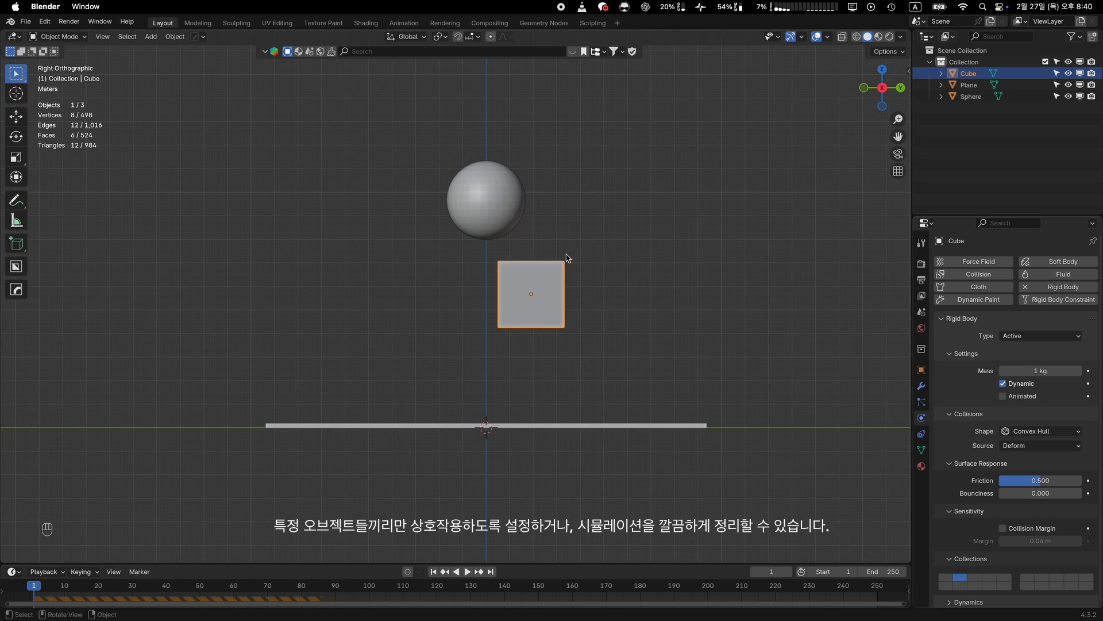
pyautogui.press('space')
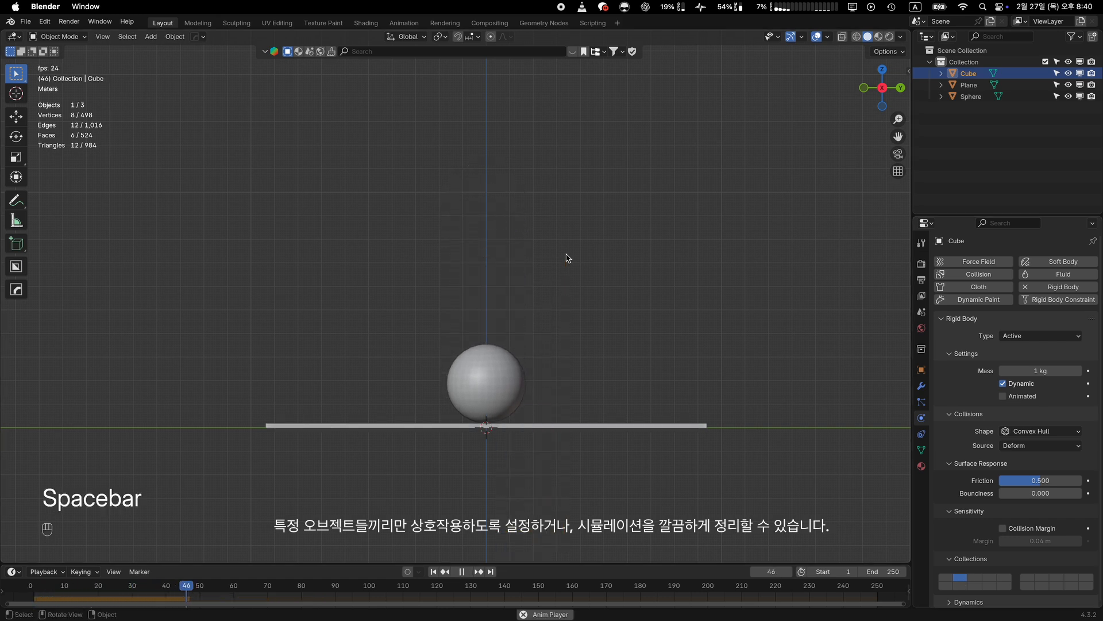
pyautogui.press('space')
pyautogui.hotkey('shift', 'Left')
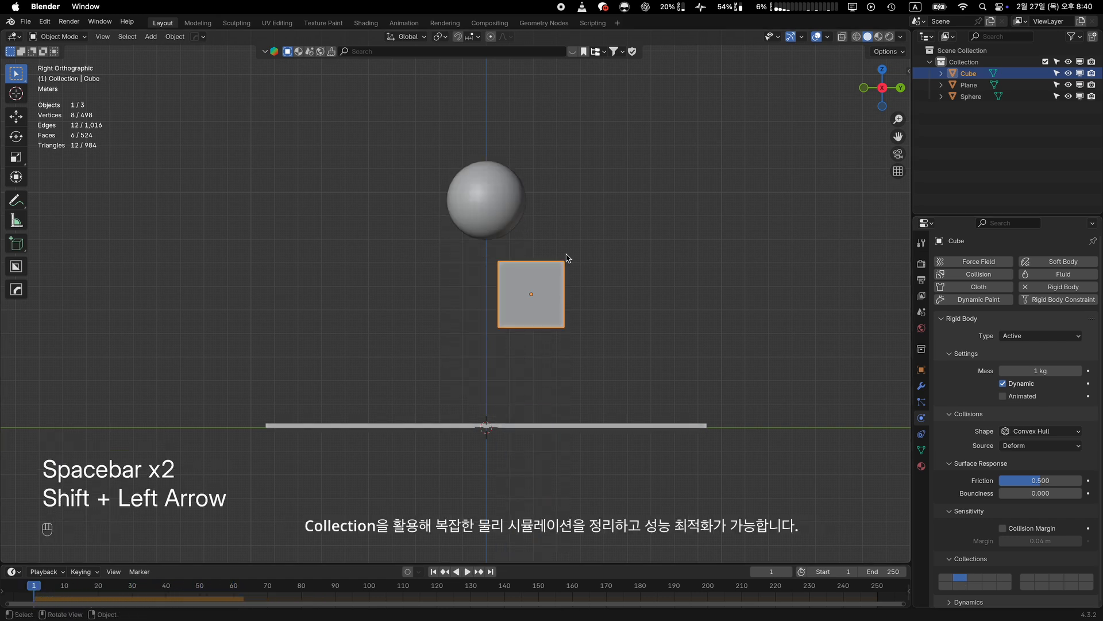
# Step: Assign the plane to both the first and second rigid body collections, play the simulation and return to frame 1
pyautogui.click(562, 428)
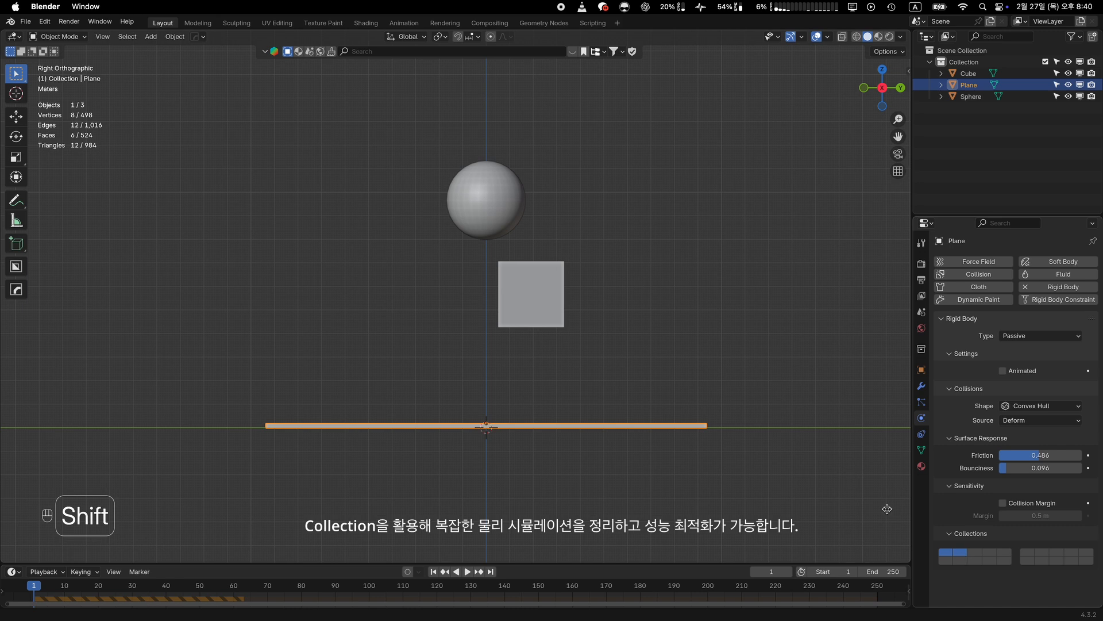
pyautogui.press('space')
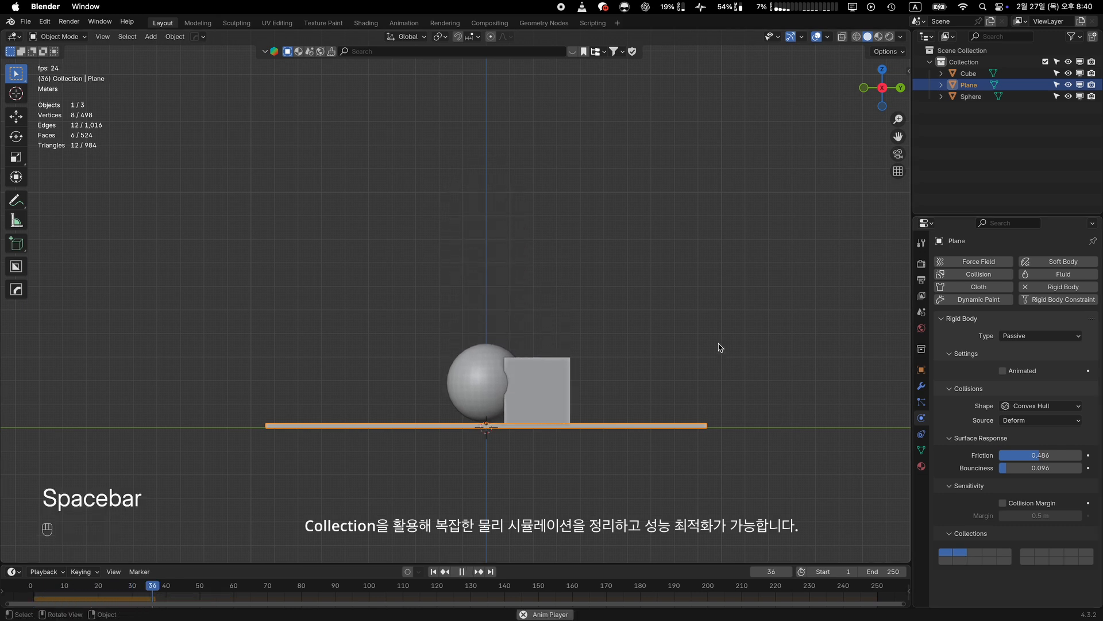
pyautogui.press('space')
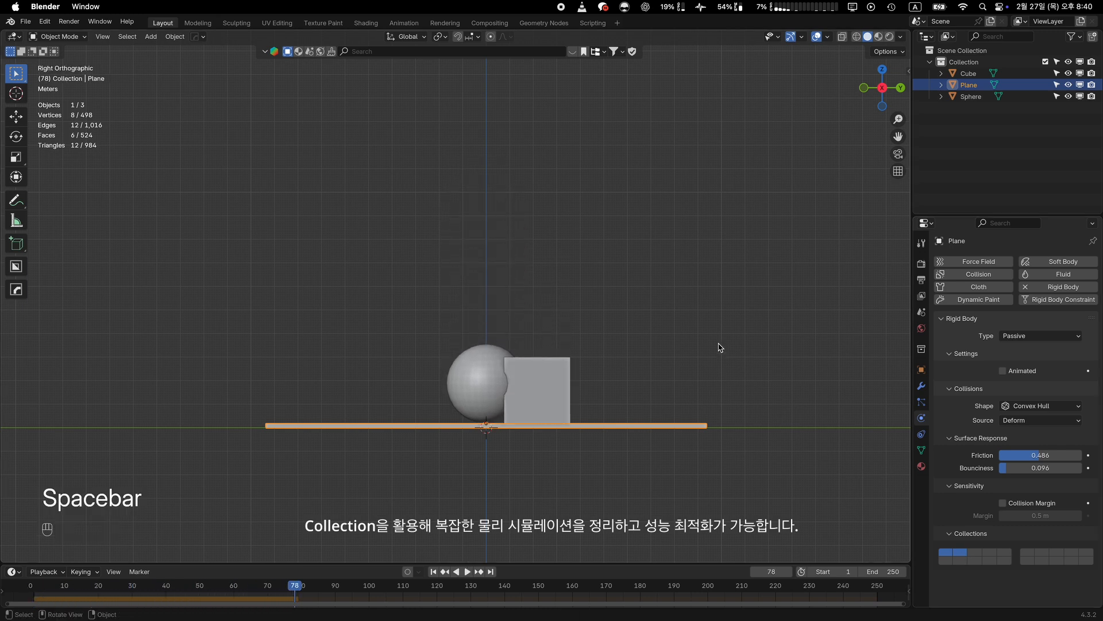
pyautogui.hotkey('shift', 'Left')
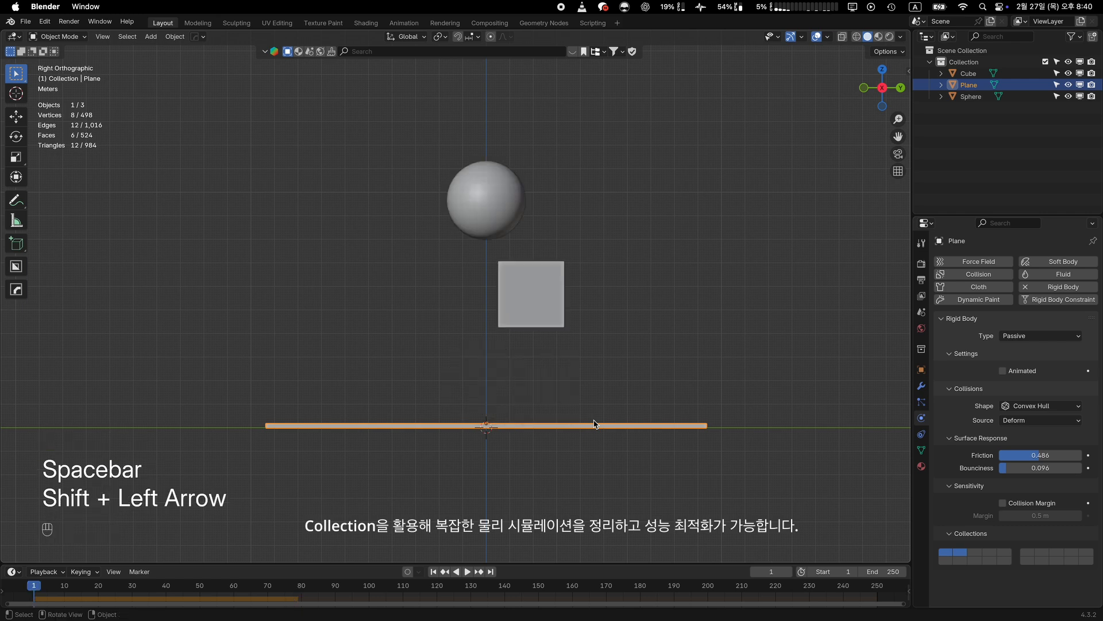
# Step: Put the cube back in the first rigid body collection and replay the simulation
pyautogui.click(556, 292)
pyautogui.press('space')
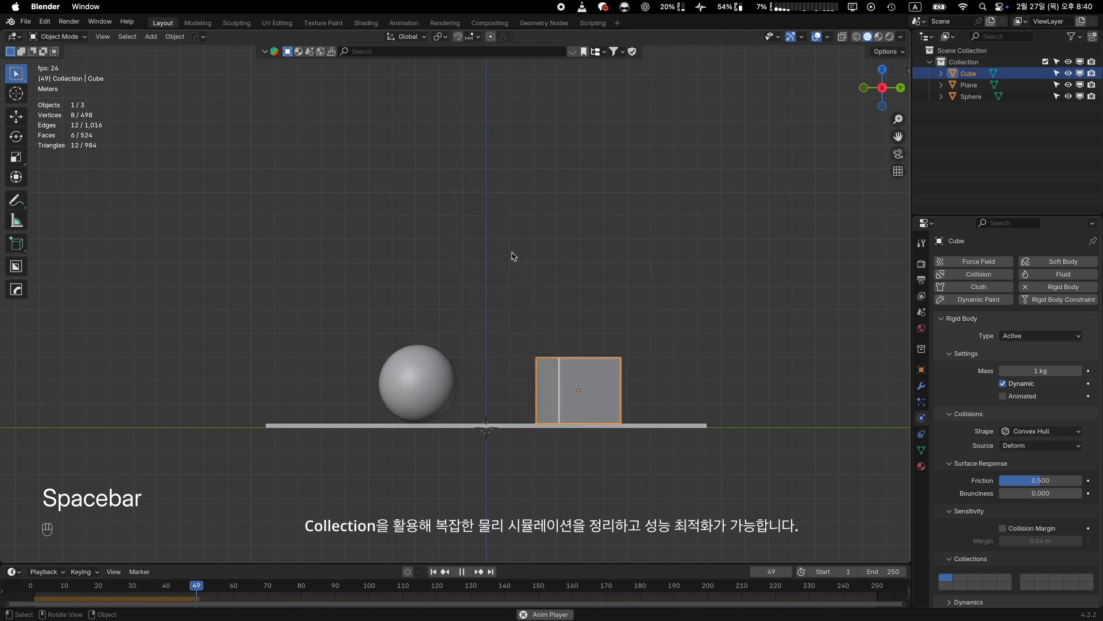
pyautogui.press('space')
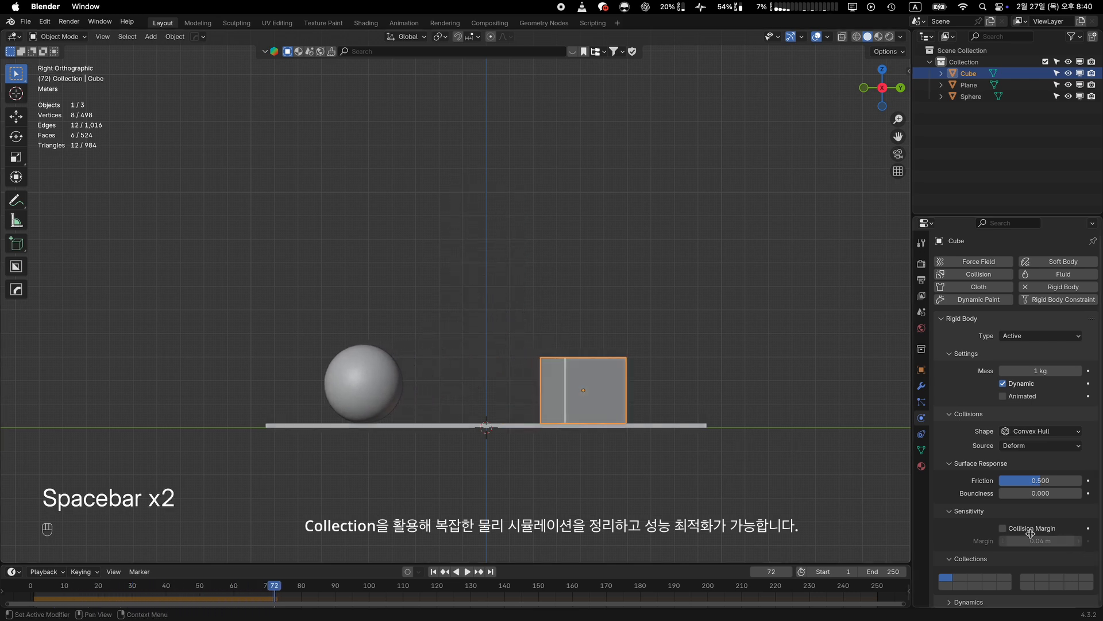
# Step: Collapse the cube's Collections, Sensitivity and Surface Response settings and expand Dynamics
pyautogui.scroll(-1, 980, 540)
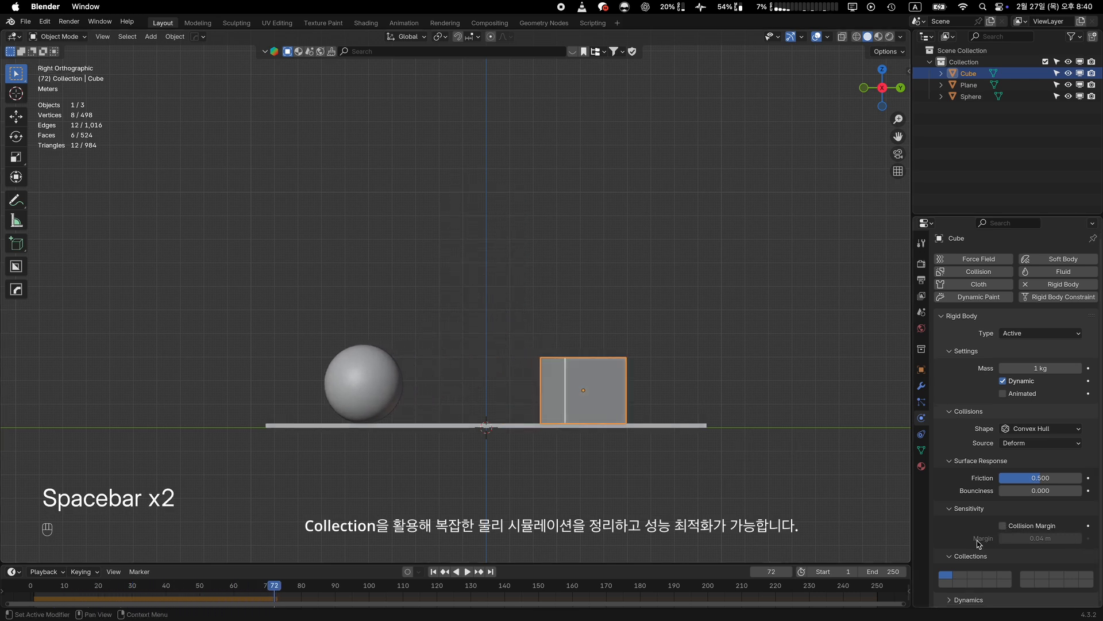
pyautogui.click(949, 556)
pyautogui.click(949, 511)
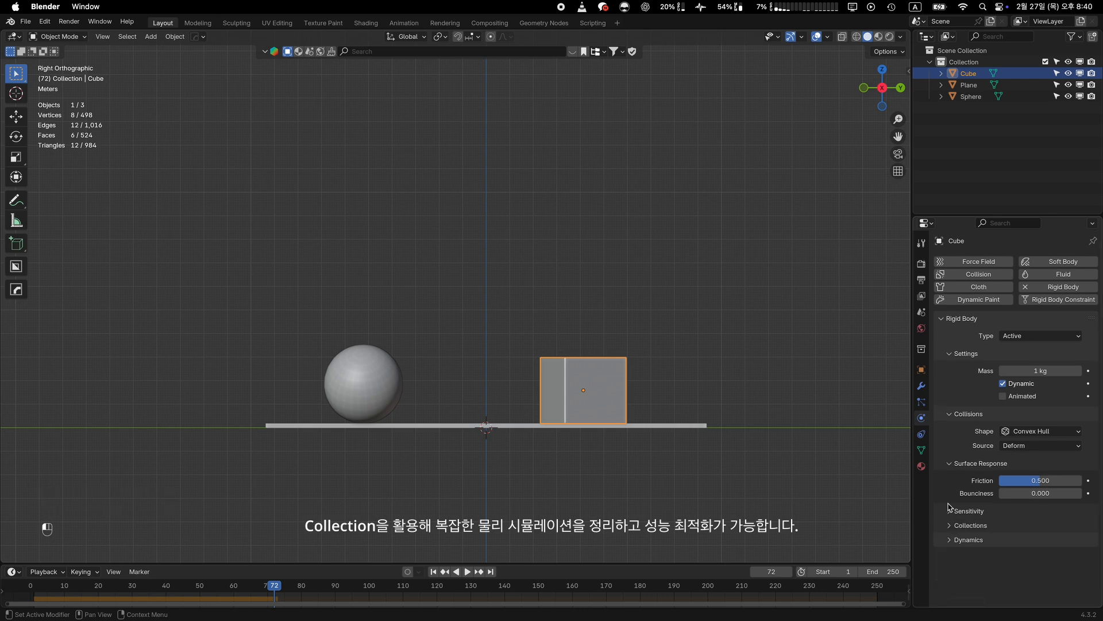
pyautogui.click(950, 464)
pyautogui.click(949, 507)
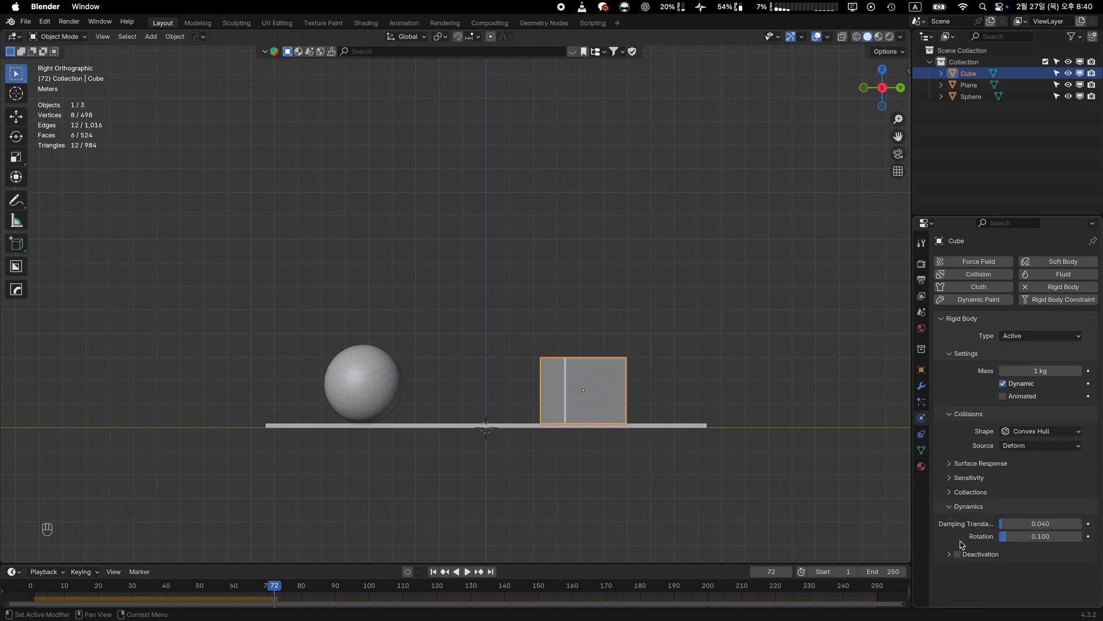
# Step: Delete the sphere from the scene
pyautogui.moveTo(437, 402); pyautogui.dragTo(404, 407, button='middle')
pyautogui.click(389, 366)
pyautogui.press('x')
pyautogui.click(389, 366)
# Step: Stretch the plane along the global Y axis into a long floor
pyautogui.click(431, 420)
pyautogui.press('s')
pyautogui.press('y')
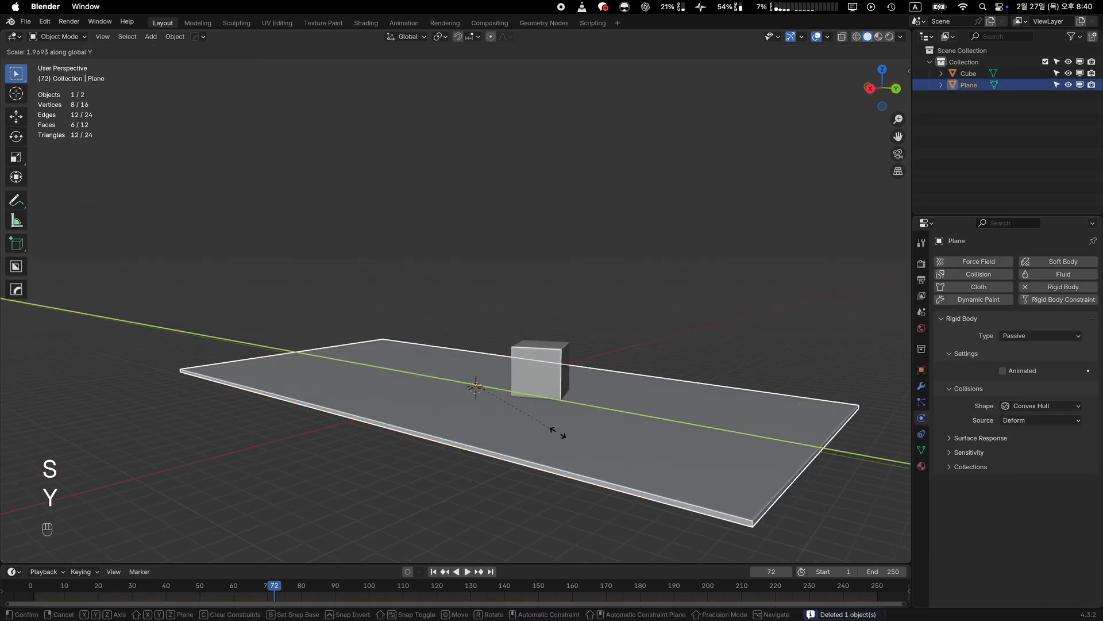
pyautogui.click(592, 443)
# Step: Return to frame 1, move the cube to the near end of the long floor and keyframe it there
pyautogui.moveTo(591, 442); pyautogui.dragTo(598, 466, button='middle')
pyautogui.click(494, 351)
pyautogui.press('KP_3')
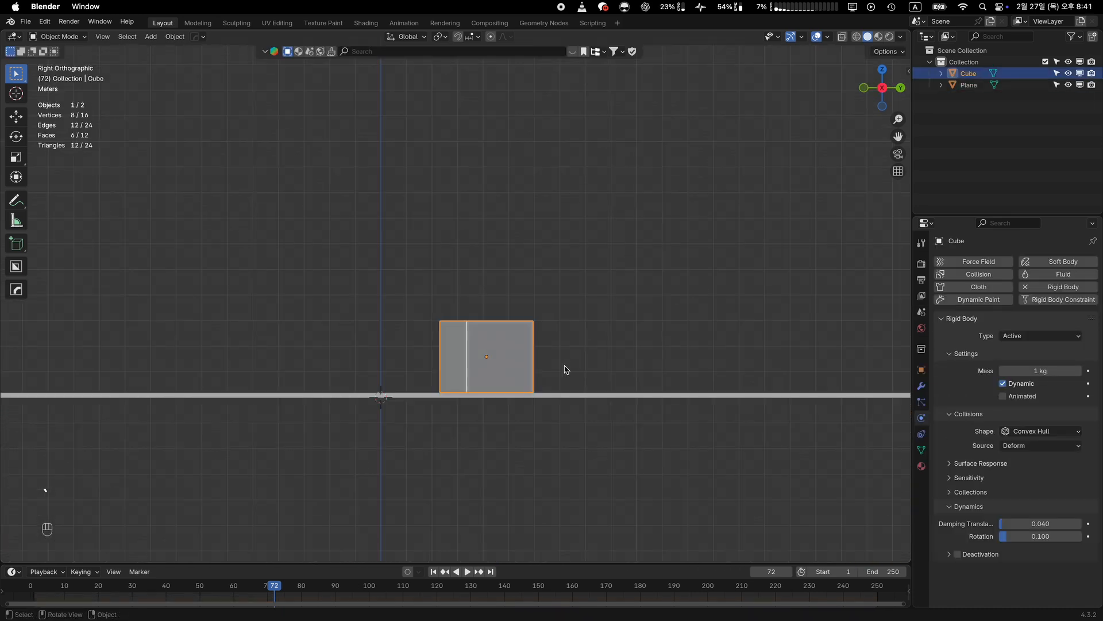
pyautogui.hotkey('shift', 'Left')
pyautogui.press('g')
pyautogui.click(908, 410)
pyautogui.keyDown('shift'); pyautogui.moveTo(908, 409); pyautogui.dragTo(738, 406, button='middle'); pyautogui.keyUp('shift')
pyautogui.press('g')
pyautogui.click(668, 441)
pyautogui.moveTo(667, 441); pyautogui.dragTo(608, 445, button='middle')
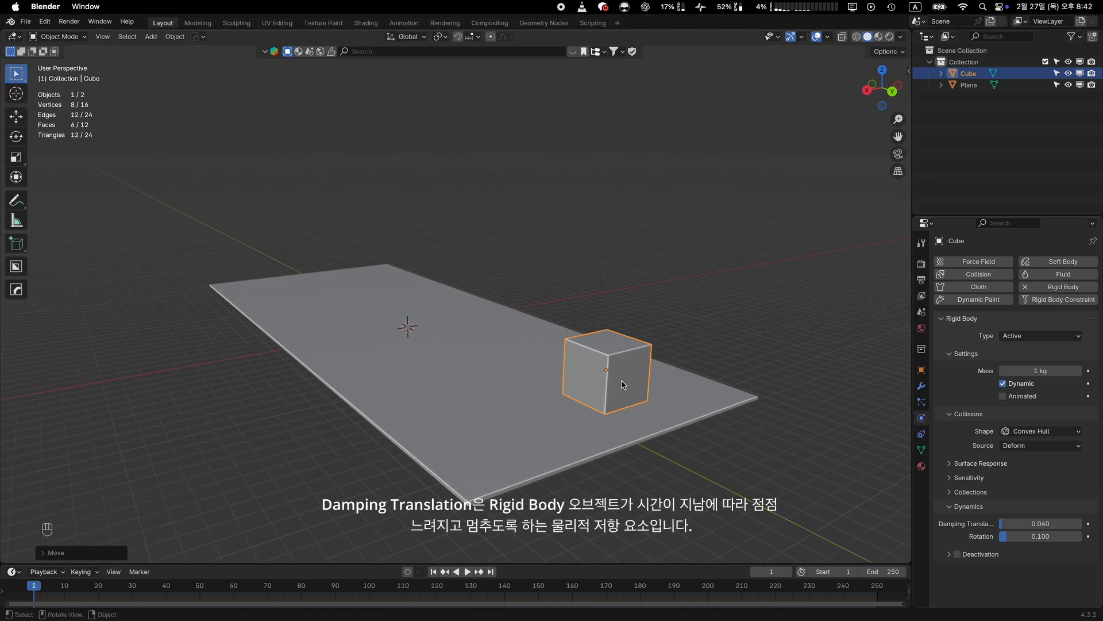
pyautogui.press('i')
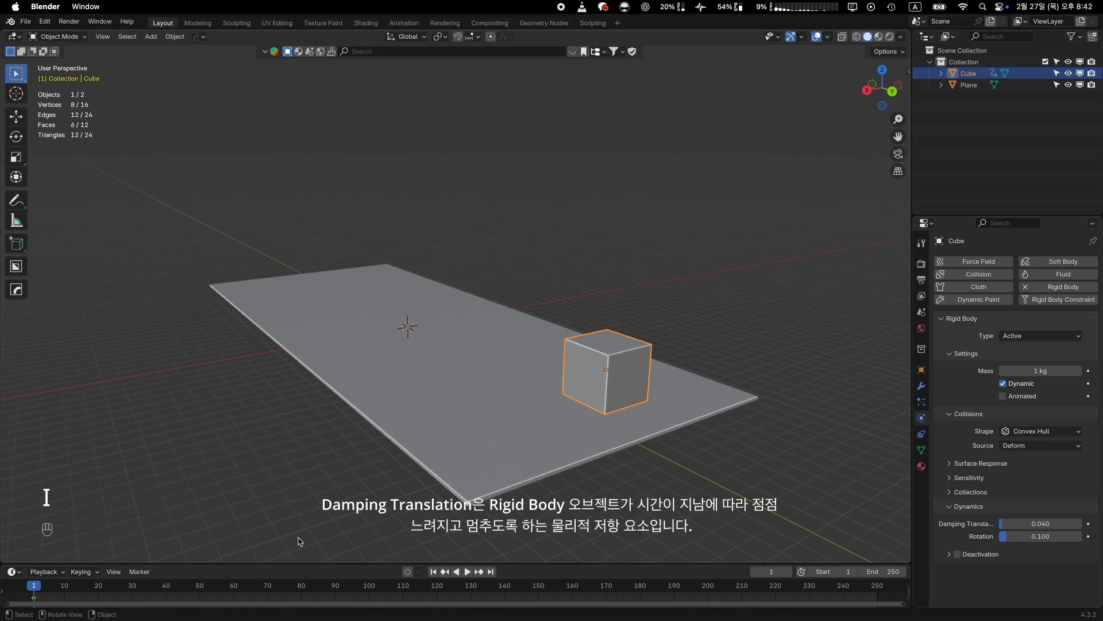
pyautogui.click(133, 588)
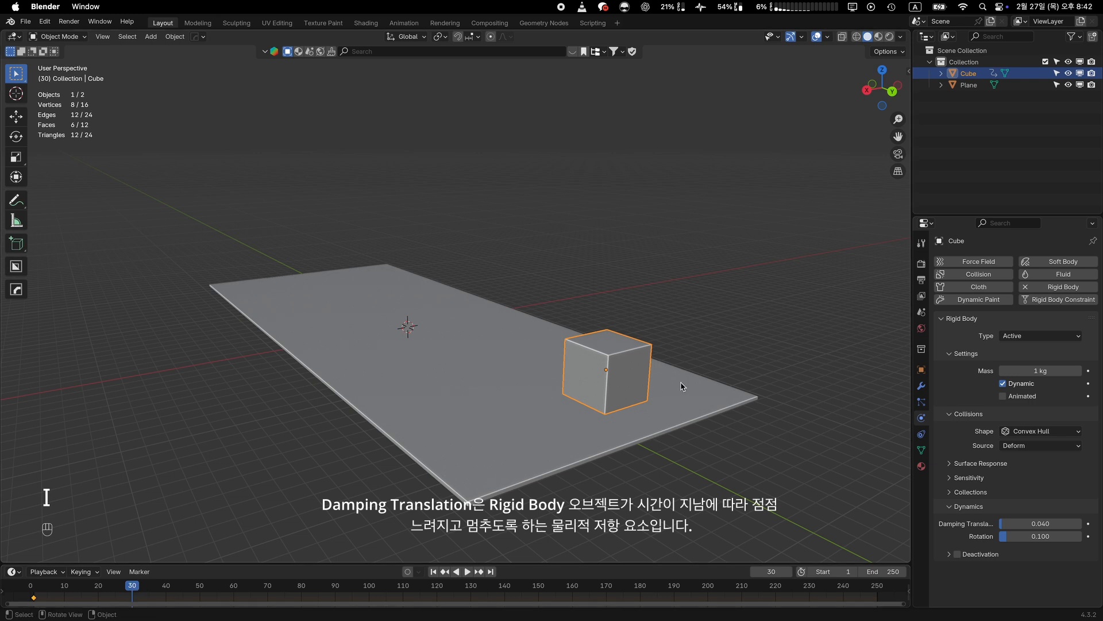
pyautogui.press('g')
pyautogui.press('y')
pyautogui.click(495, 325)
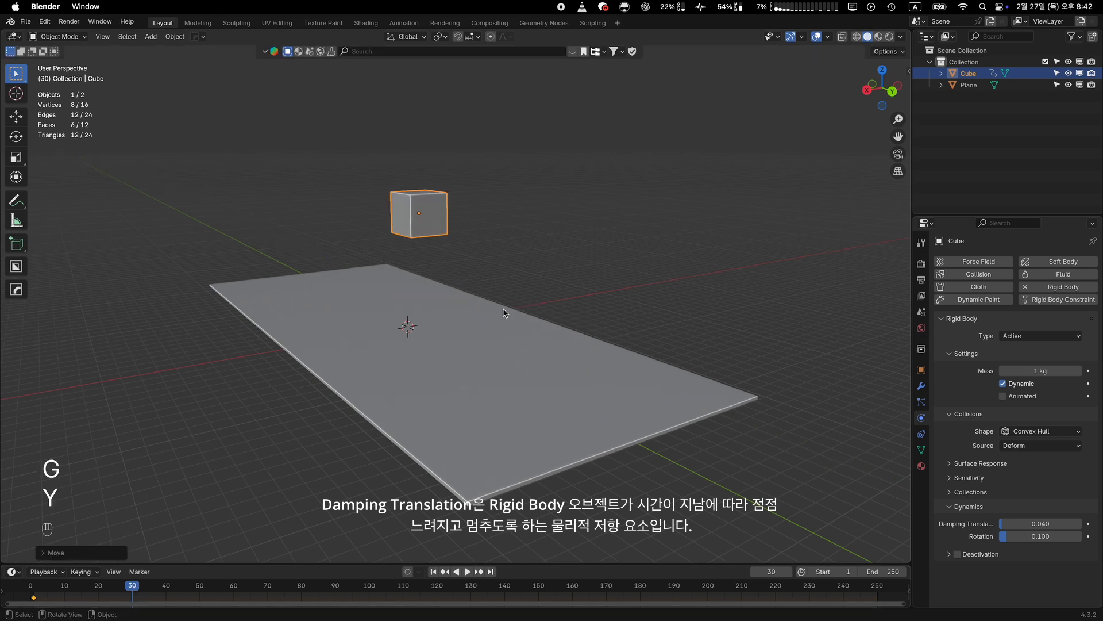
pyautogui.press('super+z')
pyautogui.press('super+z')
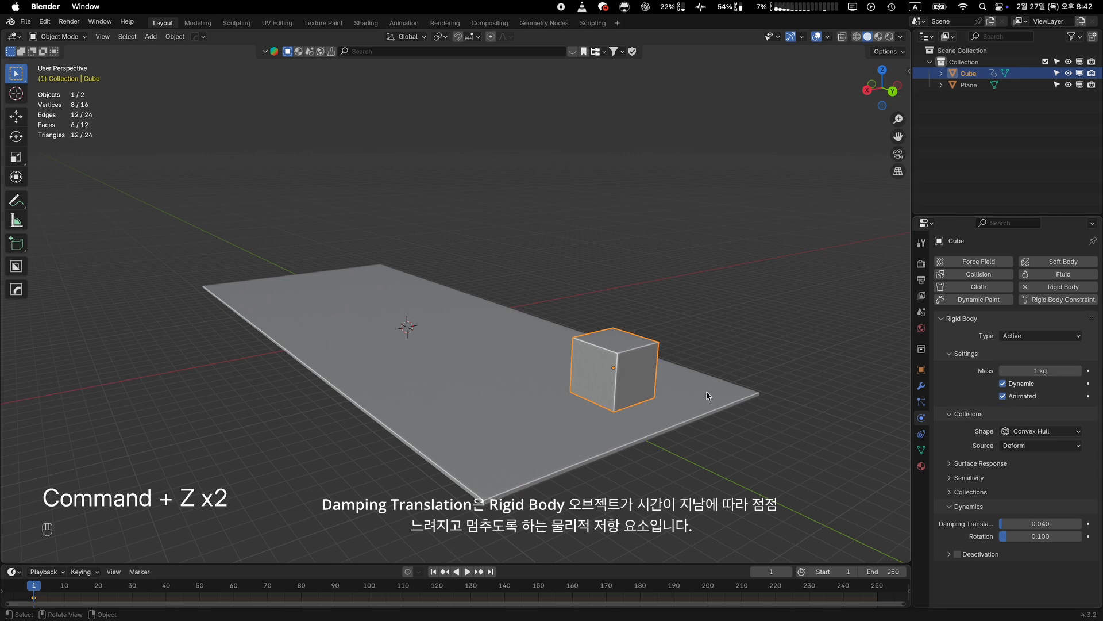
pyautogui.press('g')
pyautogui.rightClick(374, 459)
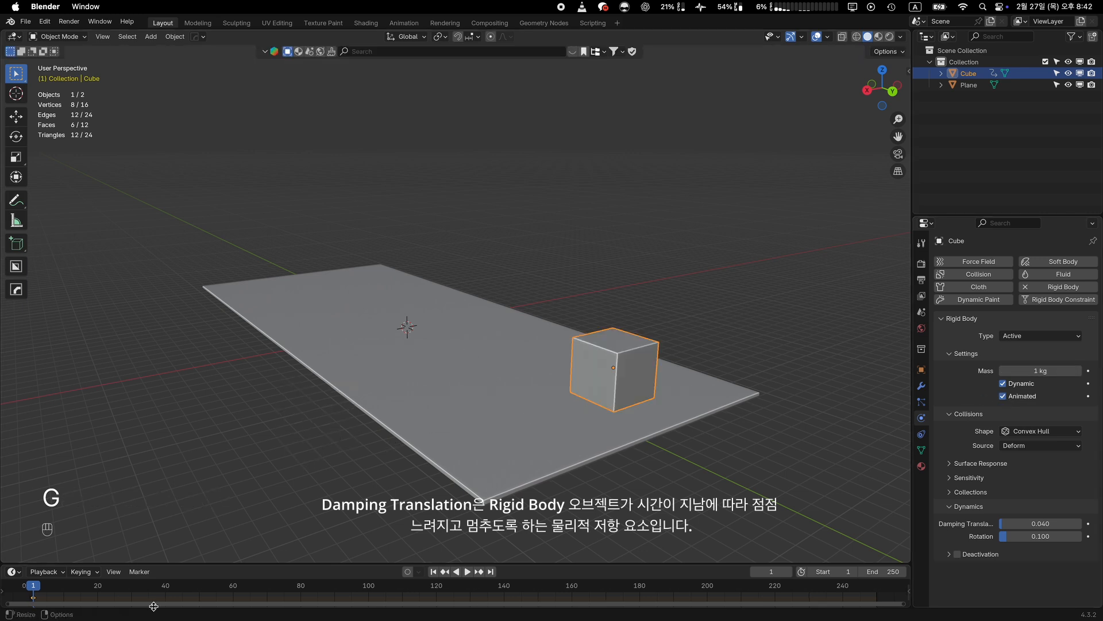
# Step: At frame 20, move the cube along the global Y axis towards the middle of the floor and keyframe it
pyautogui.click(98, 583)
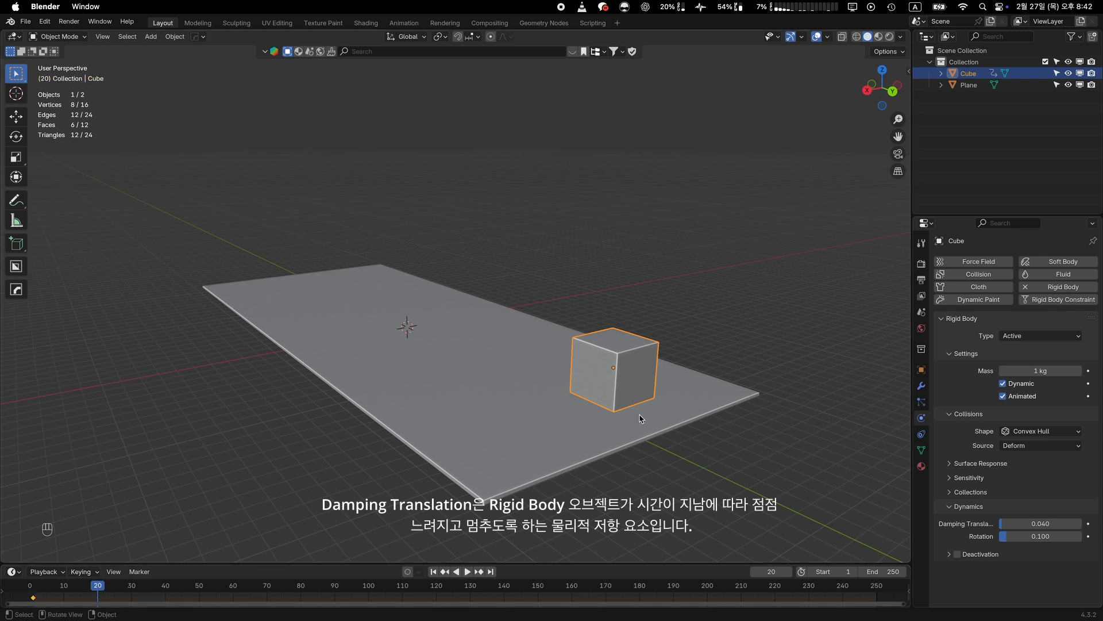
pyautogui.press('g')
pyautogui.press('y')
pyautogui.click(529, 372)
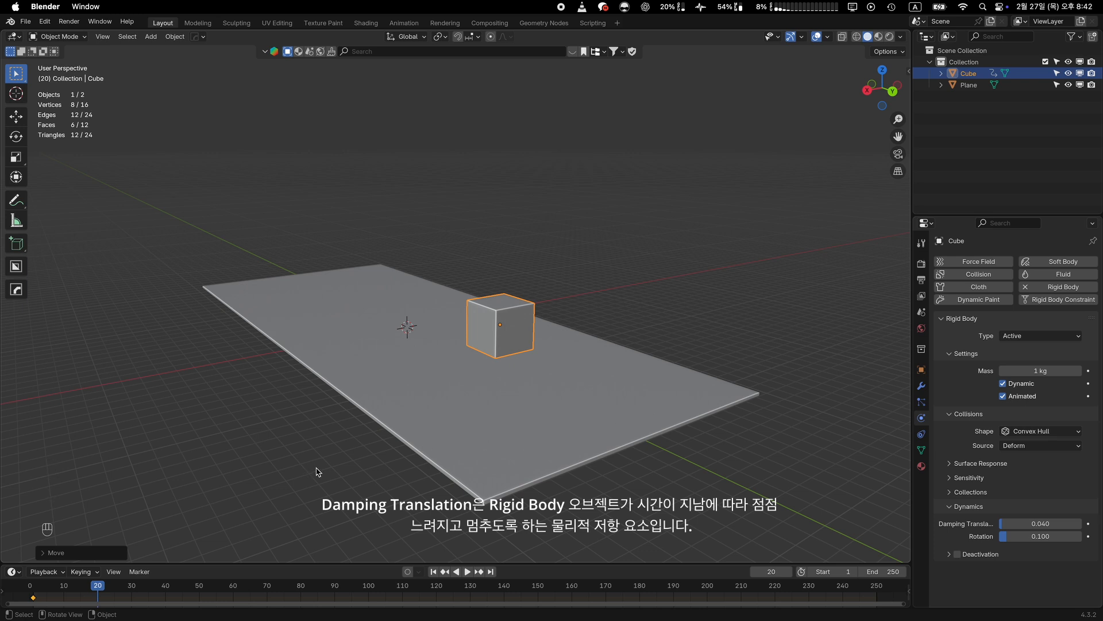
pyautogui.press('i')
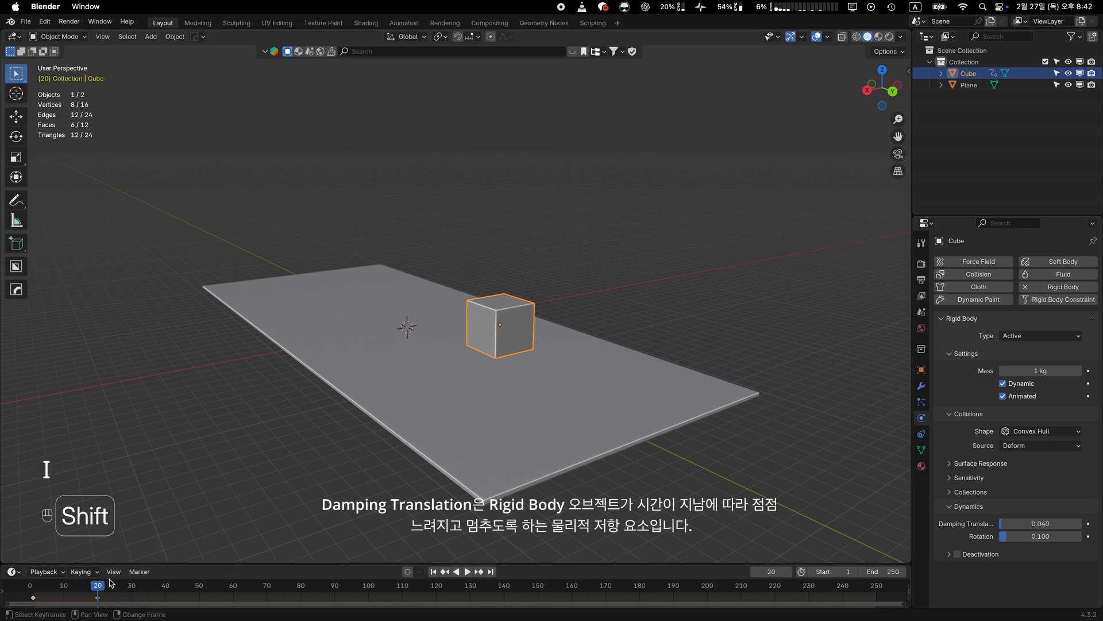
# Step: Play the cube's keyframed slide from the first frame and stop it
pyautogui.hotkey('shift', 'Left')
pyautogui.press('space')
pyautogui.press('space')
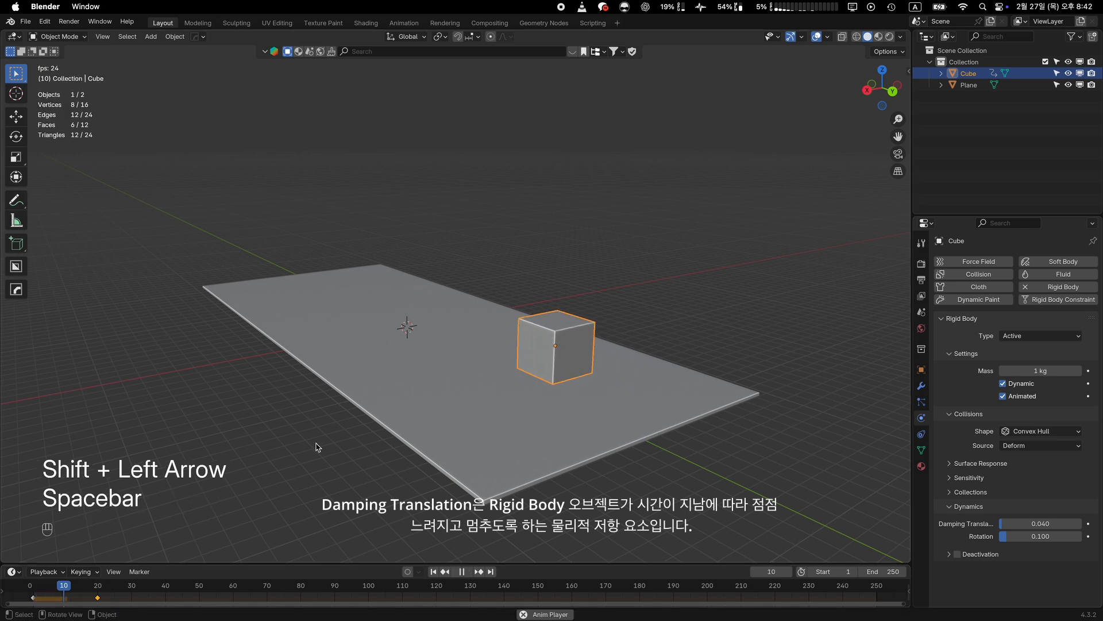
# Step: Keyframe the cube's rigid body Animated setting on at frame 15 and off at frame 16
pyautogui.moveTo(147, 582); pyautogui.dragTo(81, 585)
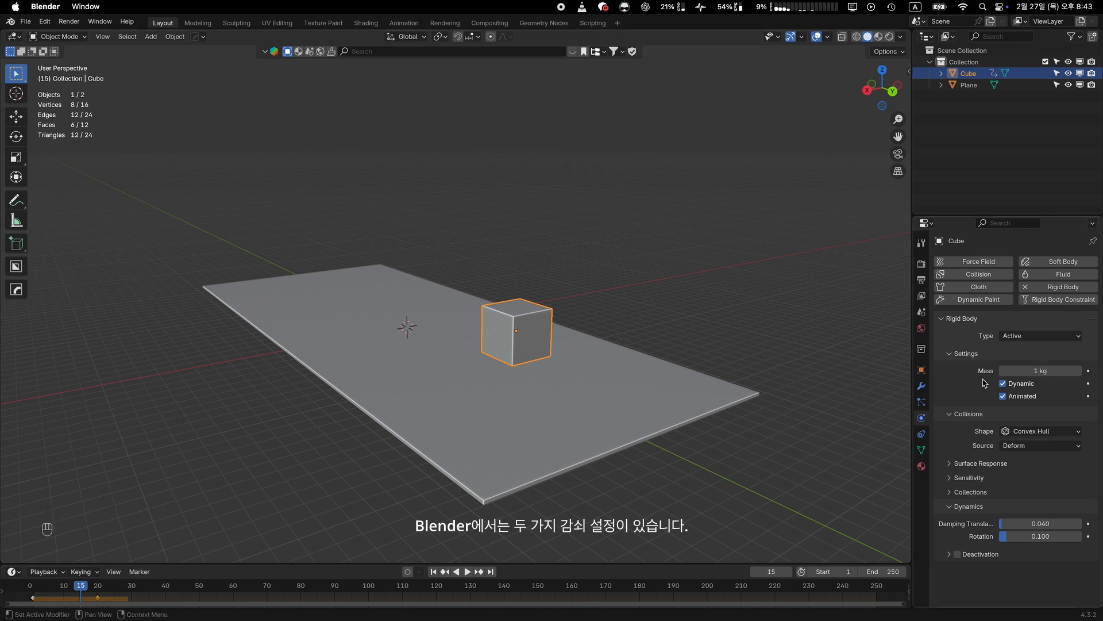
pyautogui.click(1088, 397)
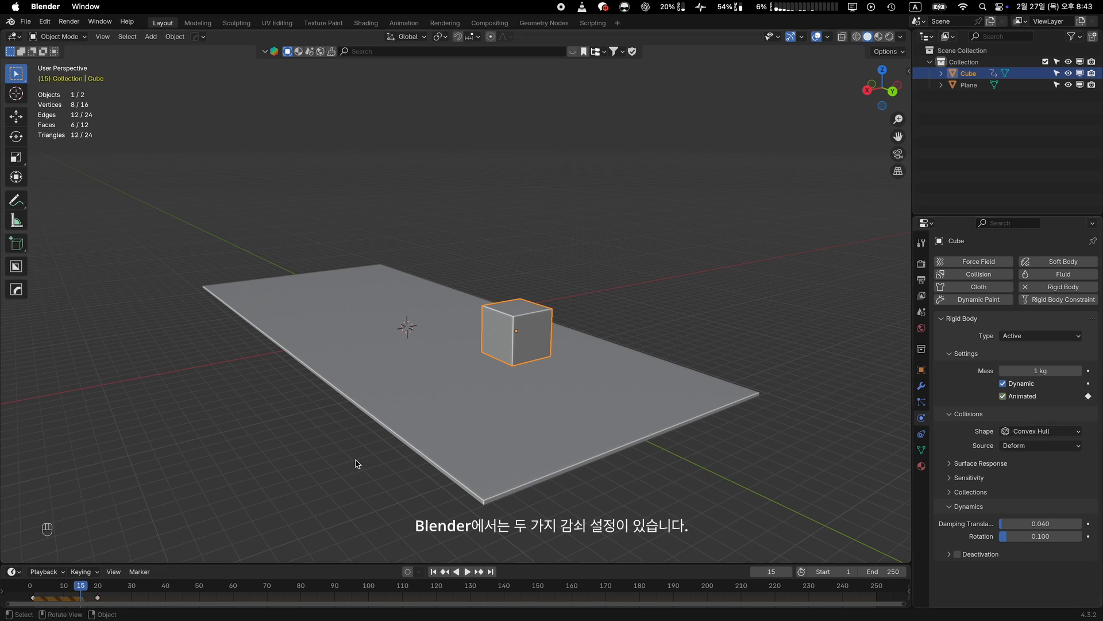
pyautogui.press('Right')
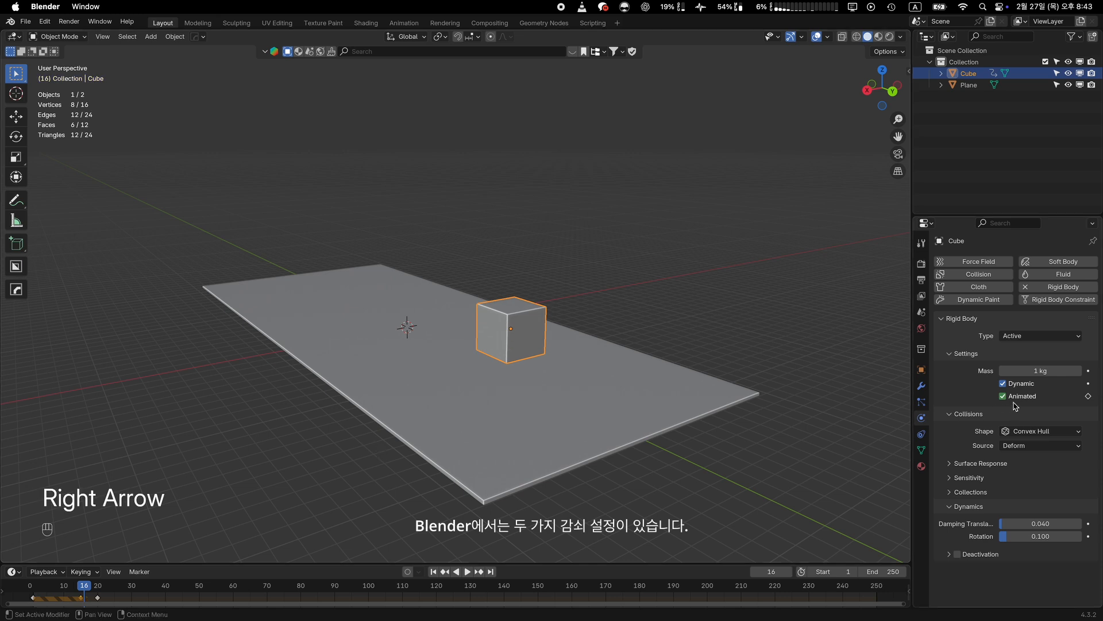
pyautogui.click(1088, 396)
# Step: Play the simulation, rewind to frame 1 and replay it to watch the cube slide across the floor
pyautogui.press('space')
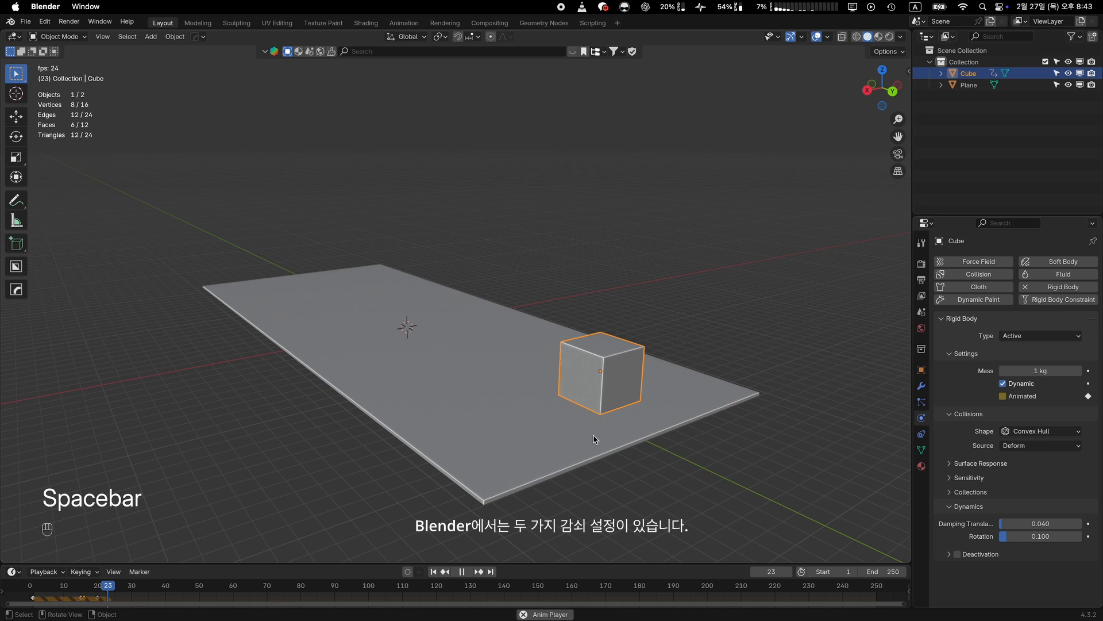
pyautogui.press('space')
pyautogui.click(434, 571)
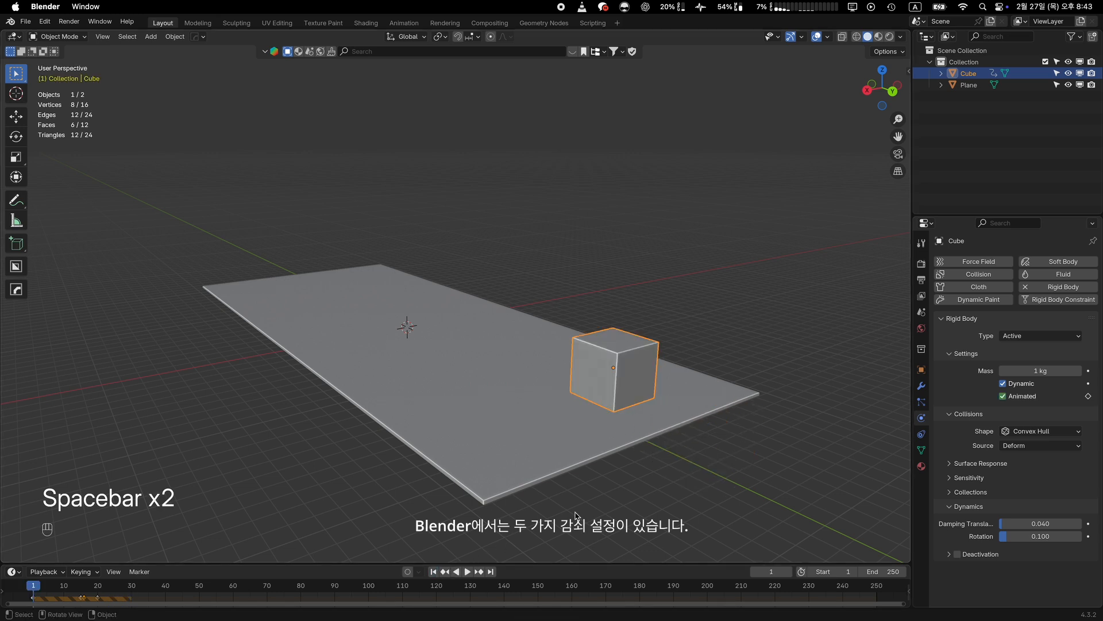
pyautogui.press('space')
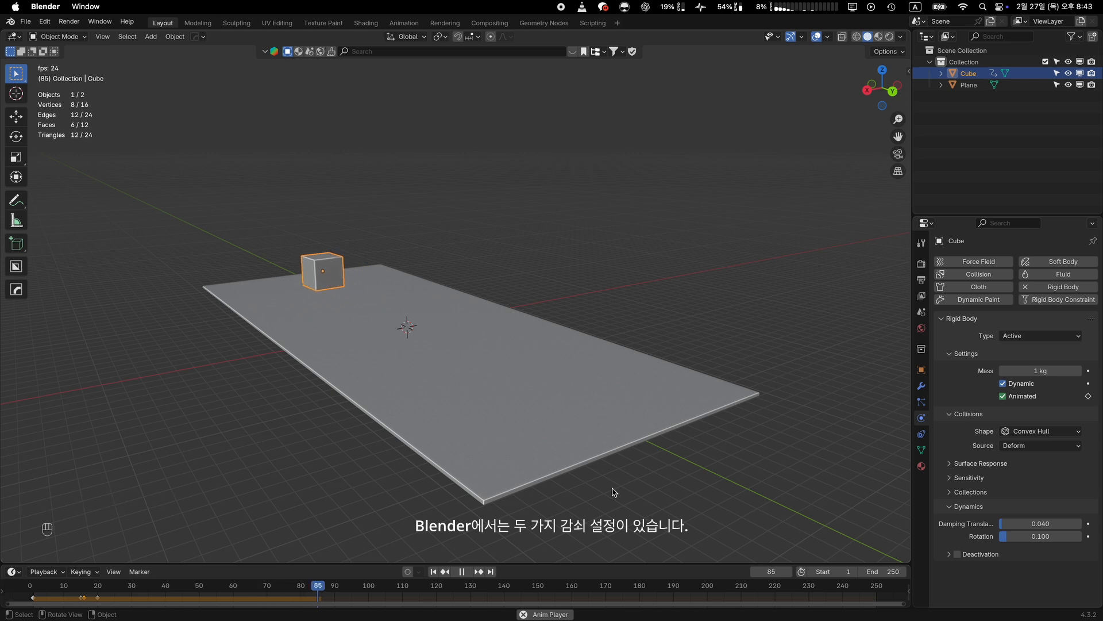
pyautogui.press('space')
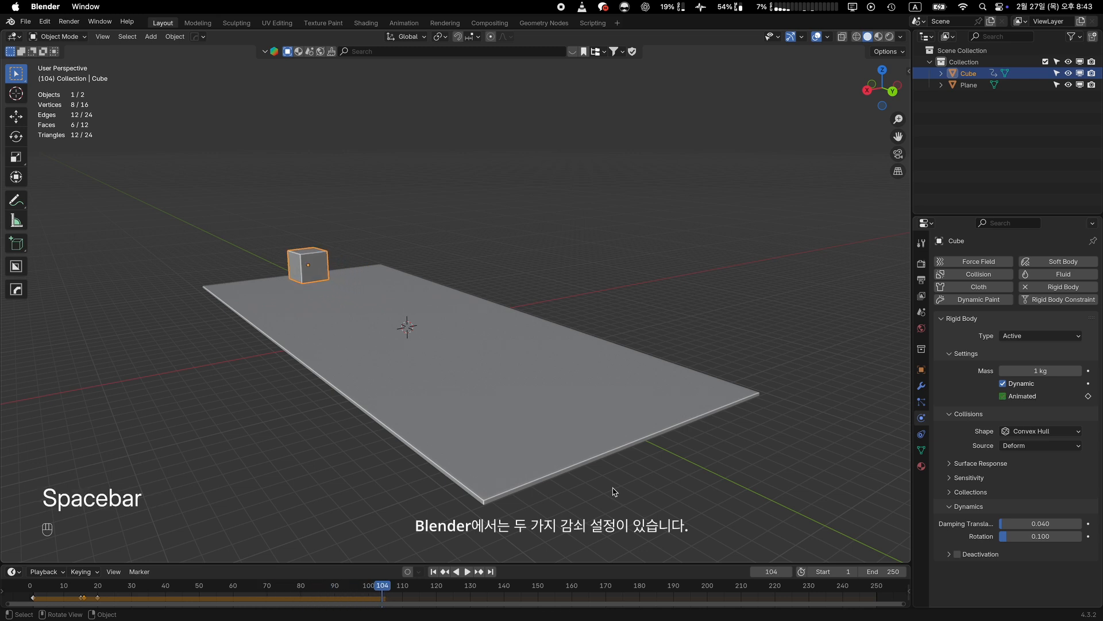
# Step: Rewind to frame 1, set the cube's Damping Translation to 0.478 and replay the simulation
pyautogui.click(435, 571)
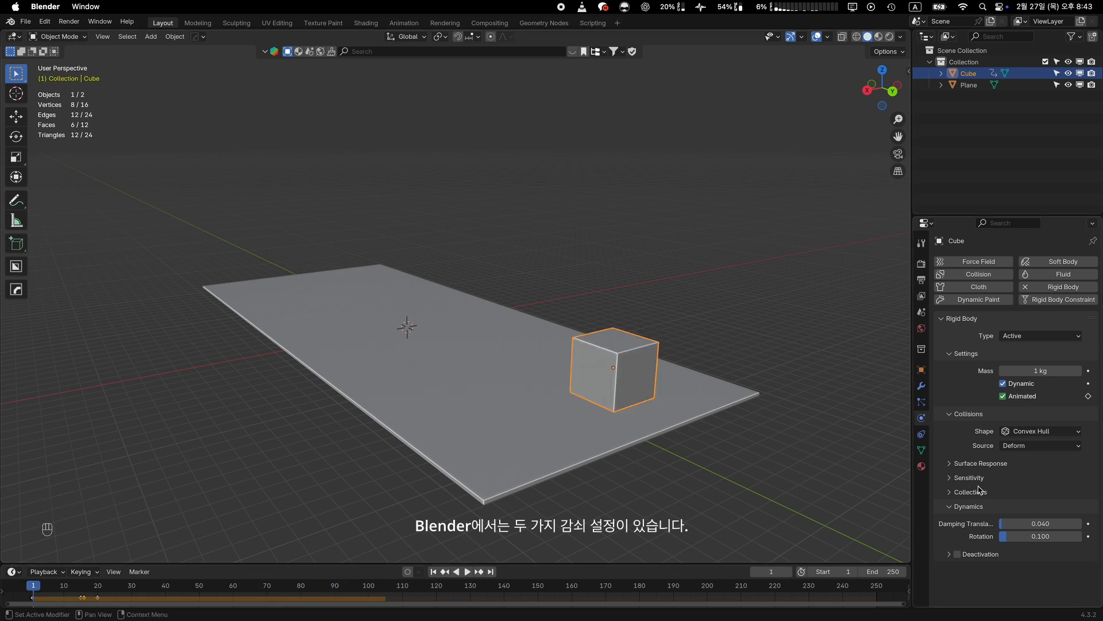
pyautogui.moveTo(1004, 526); pyautogui.dragTo(1012, 526)
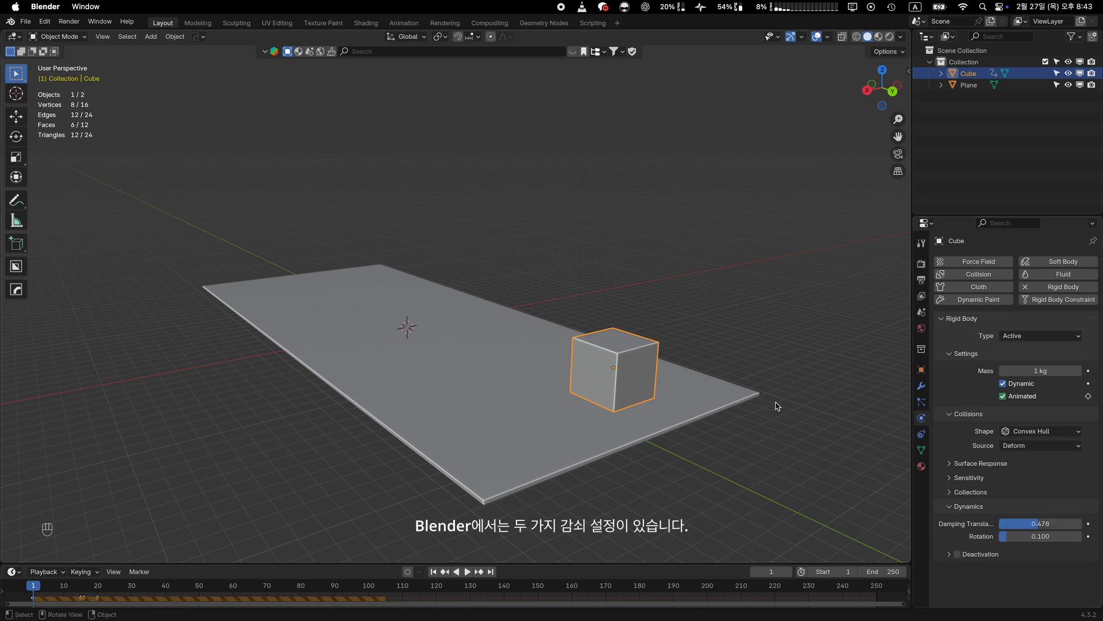
pyautogui.press('space')
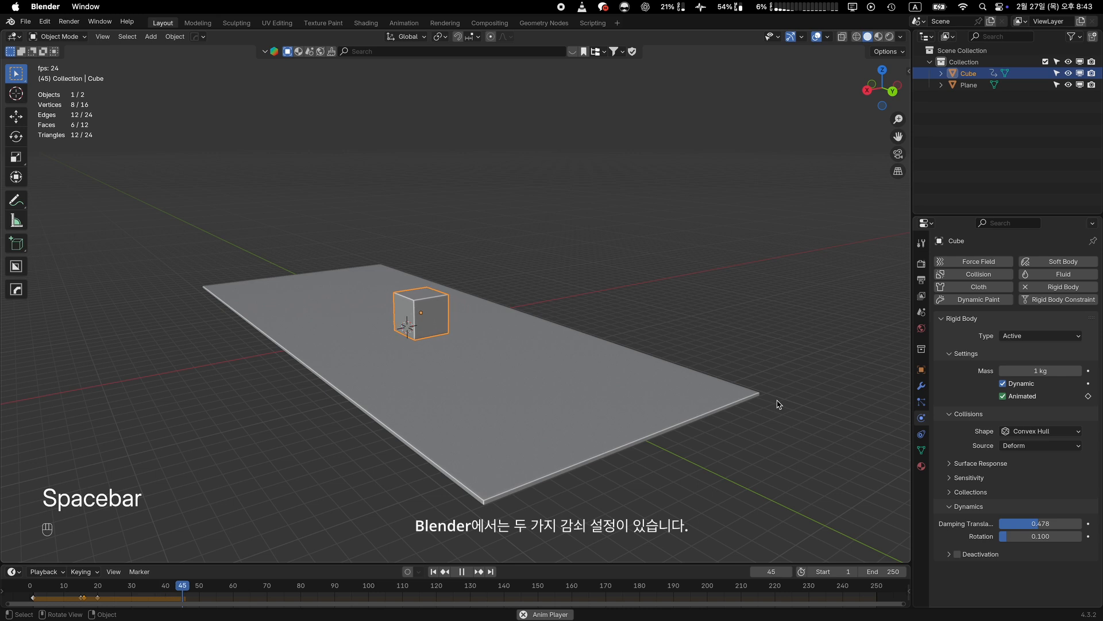
pyautogui.press('space')
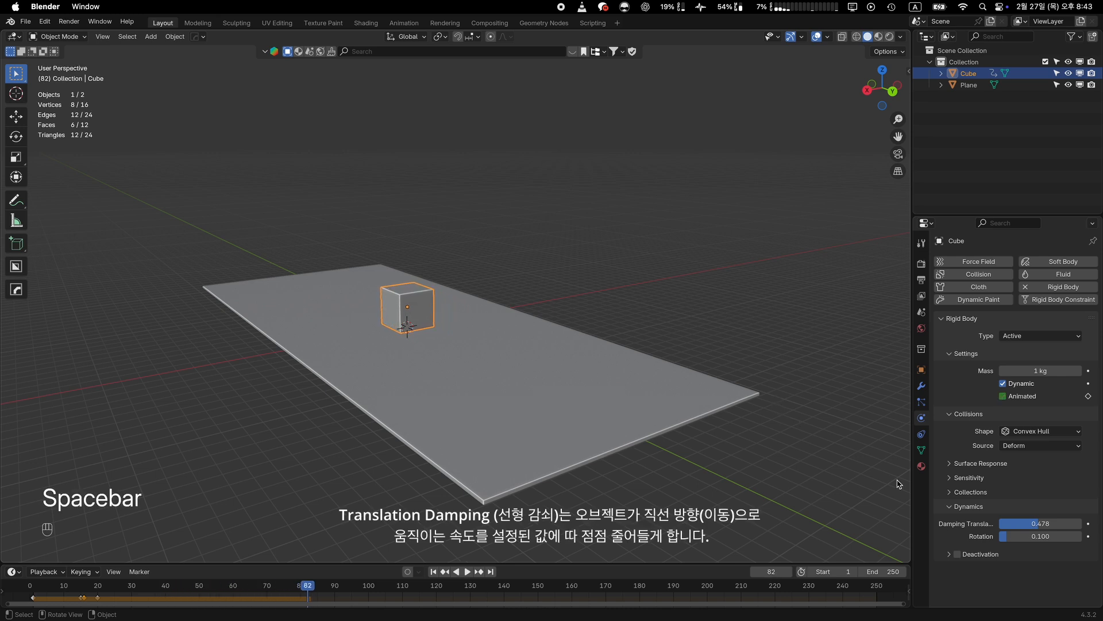
# Step: Set the cube's Damping Translation to 1.000 and replay the simulation from the first frame
pyautogui.moveTo(1041, 523); pyautogui.dragTo(1078, 528)
pyautogui.click(443, 573)
pyautogui.press('space')
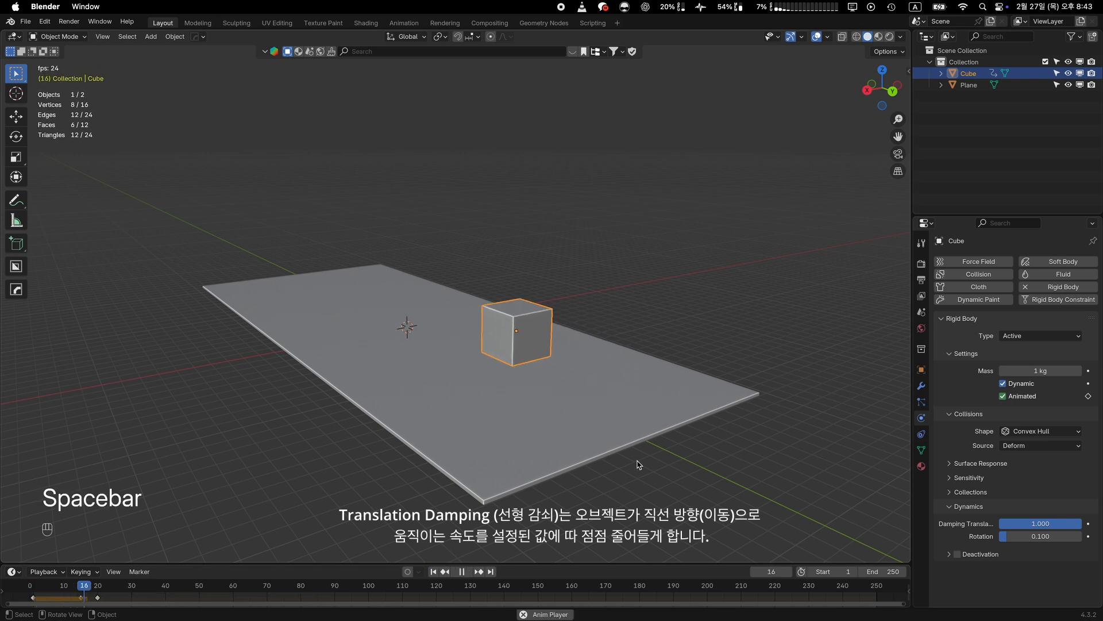
pyautogui.press('space')
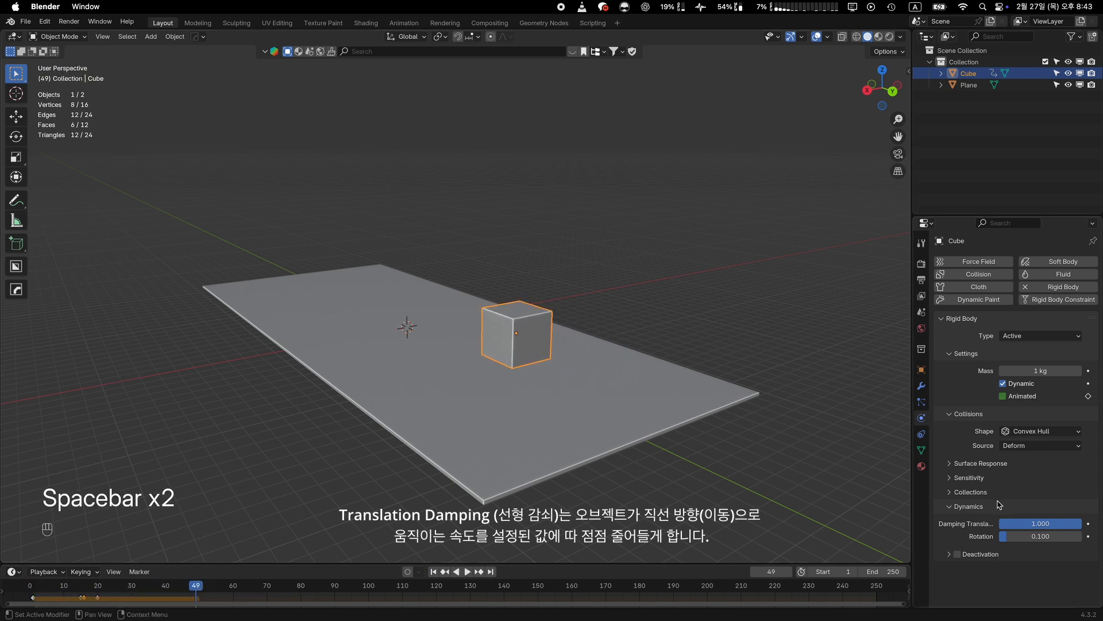
# Step: Set the cube's Damping Translation to 0.123 and replay the simulation
pyautogui.moveTo(1049, 528); pyautogui.dragTo(997, 527)
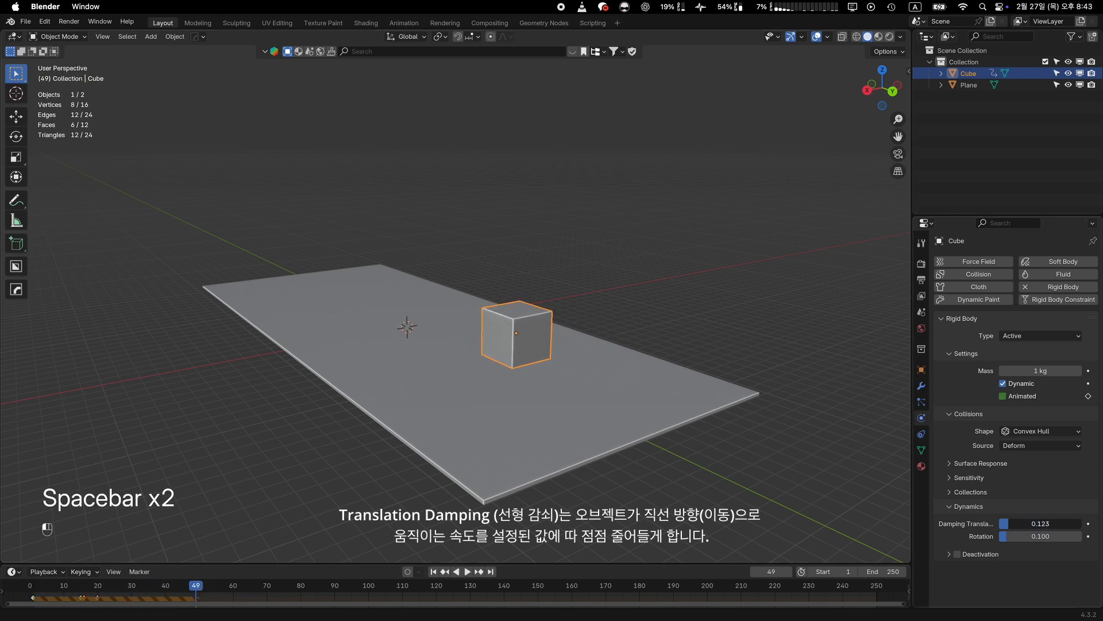
pyautogui.press('space')
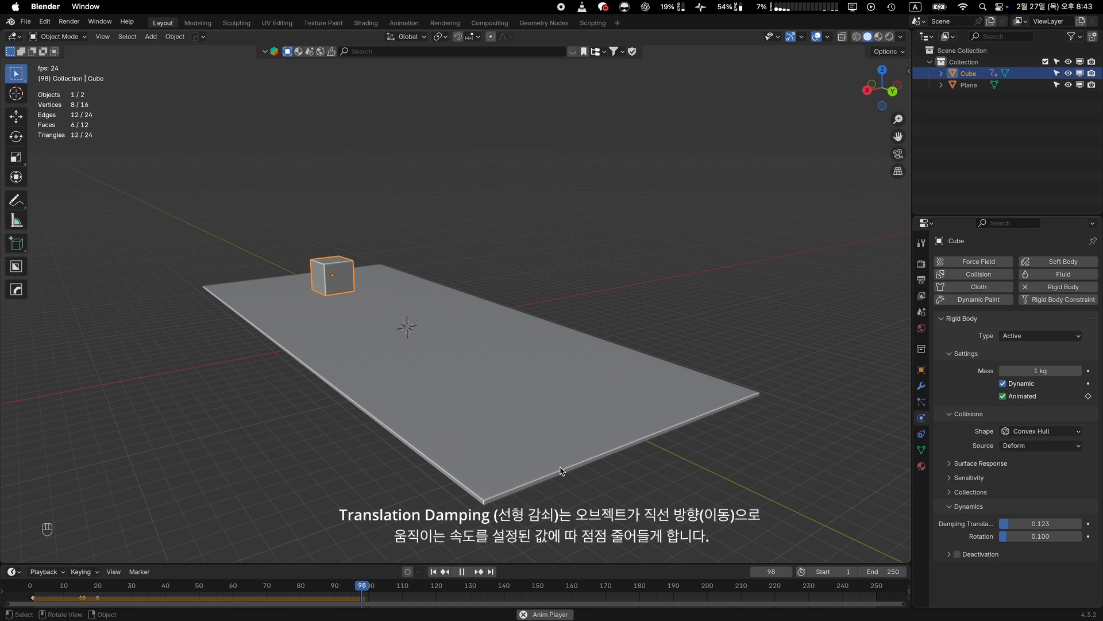
pyautogui.press('space')
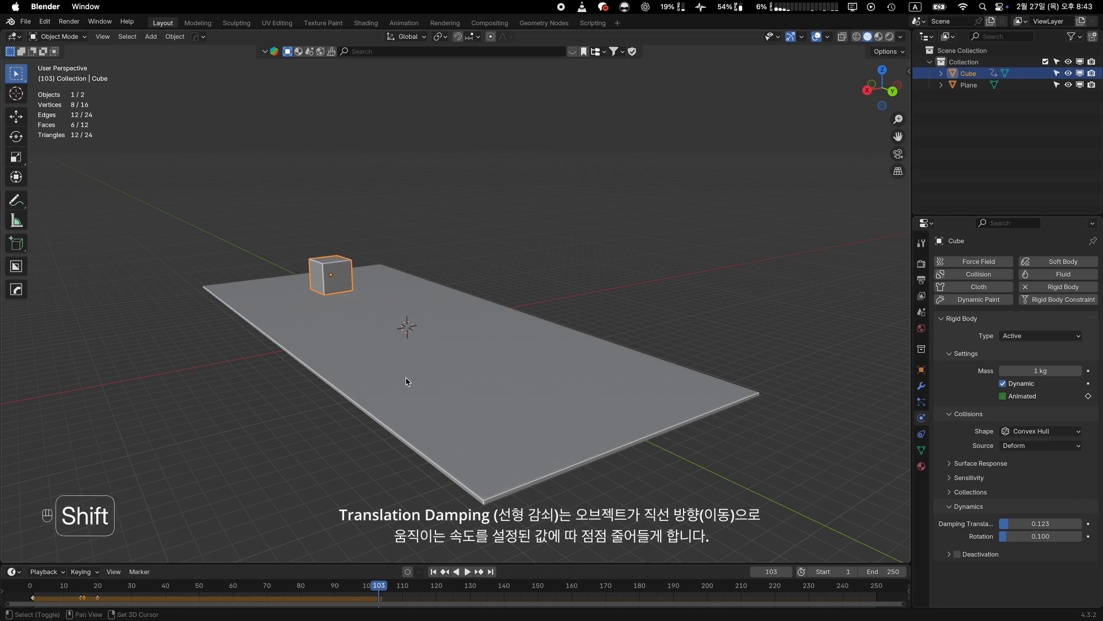
# Step: Rewind to frame 1 and delete all of the cube's keyframes
pyautogui.hotkey('shift', 'Left')
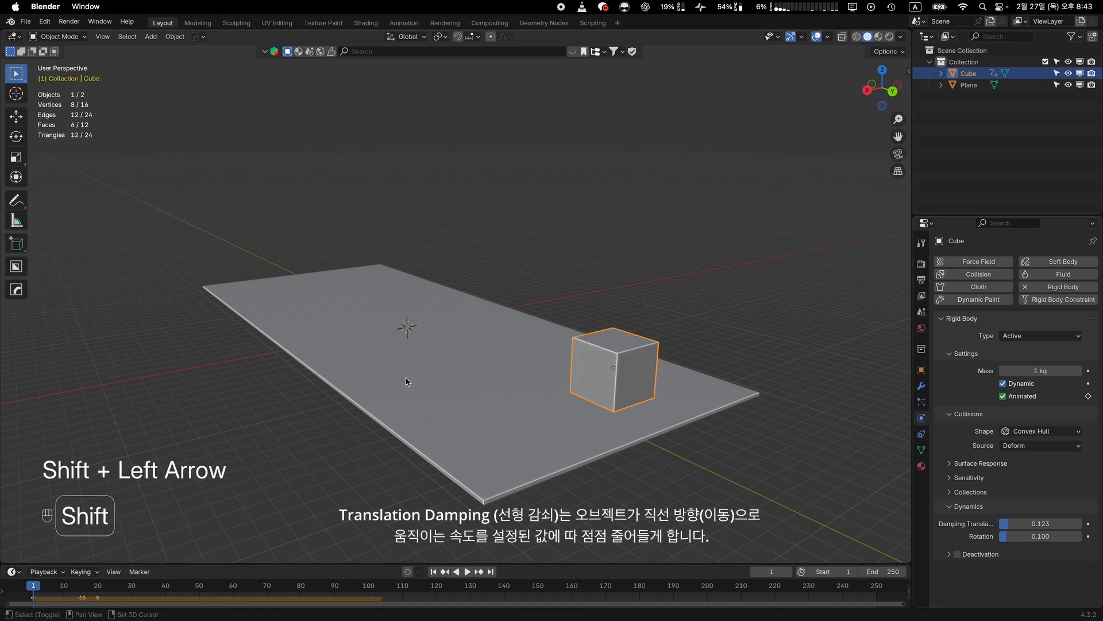
pyautogui.press('x')
pyautogui.click(104, 598)
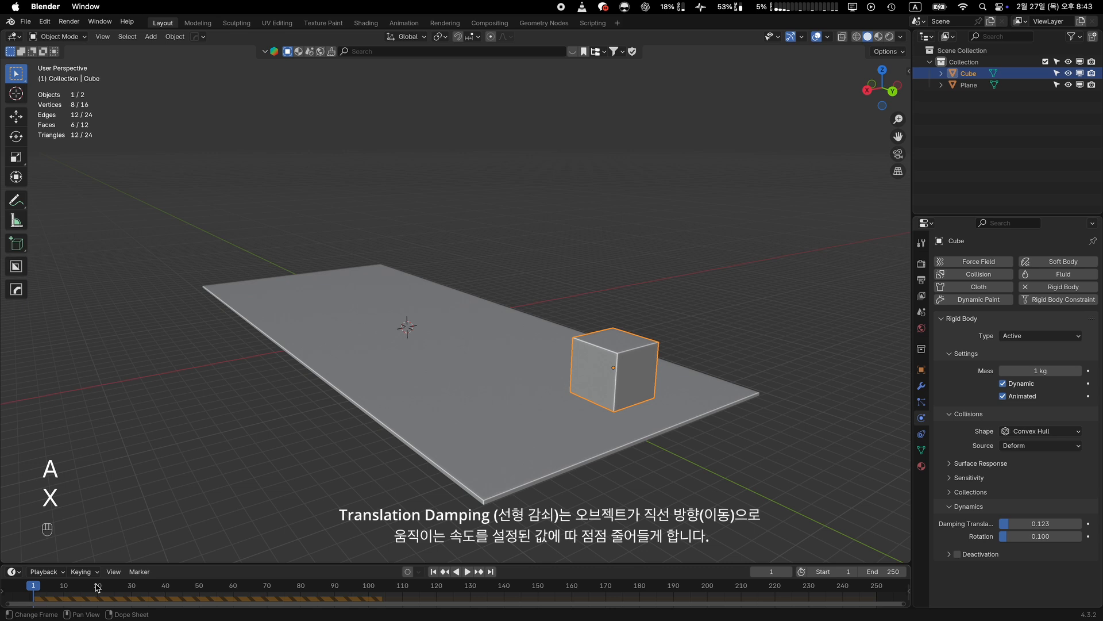
# Step: Make the cube above the square floor an active rigid body with Animated enabled, and keyframe it at frame 1
pyautogui.press('`')
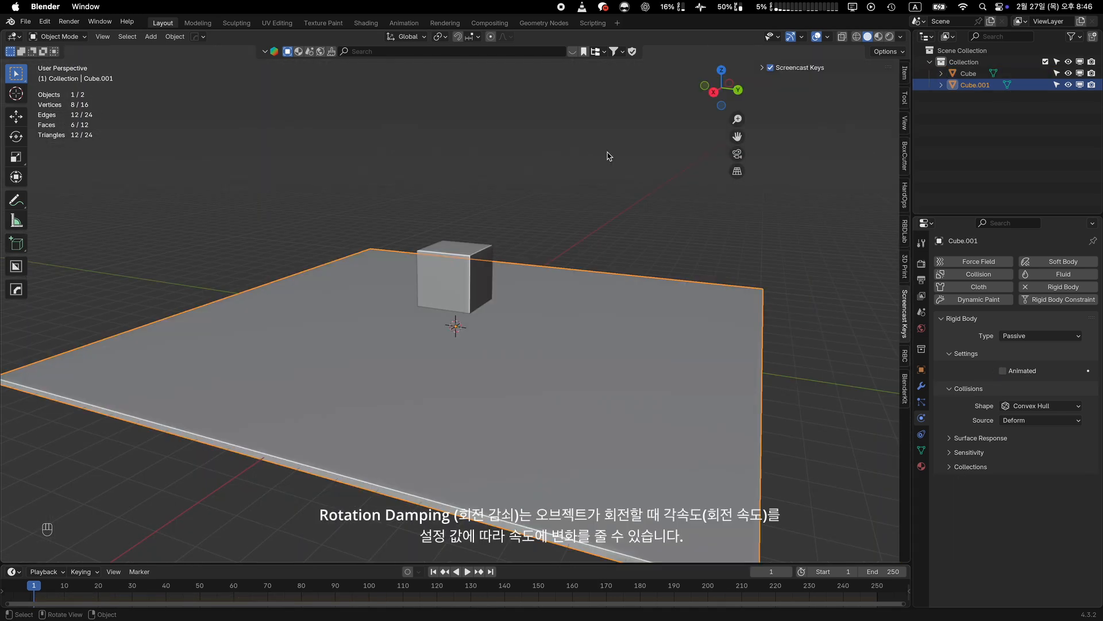
pyautogui.click(472, 300)
pyautogui.keyDown('shift'); pyautogui.moveTo(473, 301); pyautogui.dragTo(472, 307, button='middle'); pyautogui.keyUp('shift')
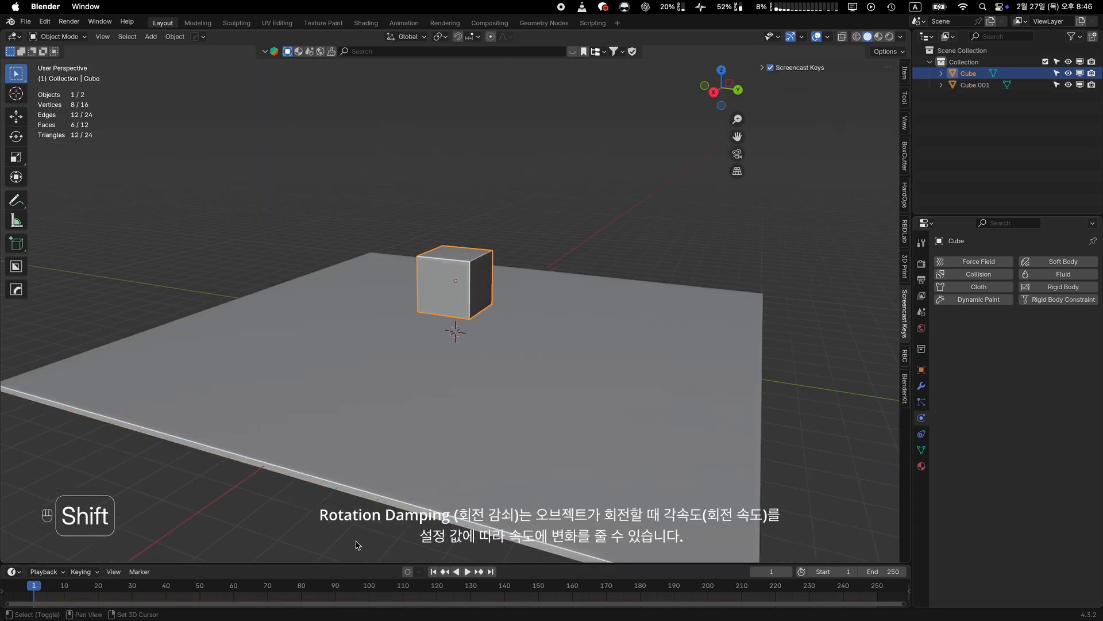
pyautogui.click(1060, 286)
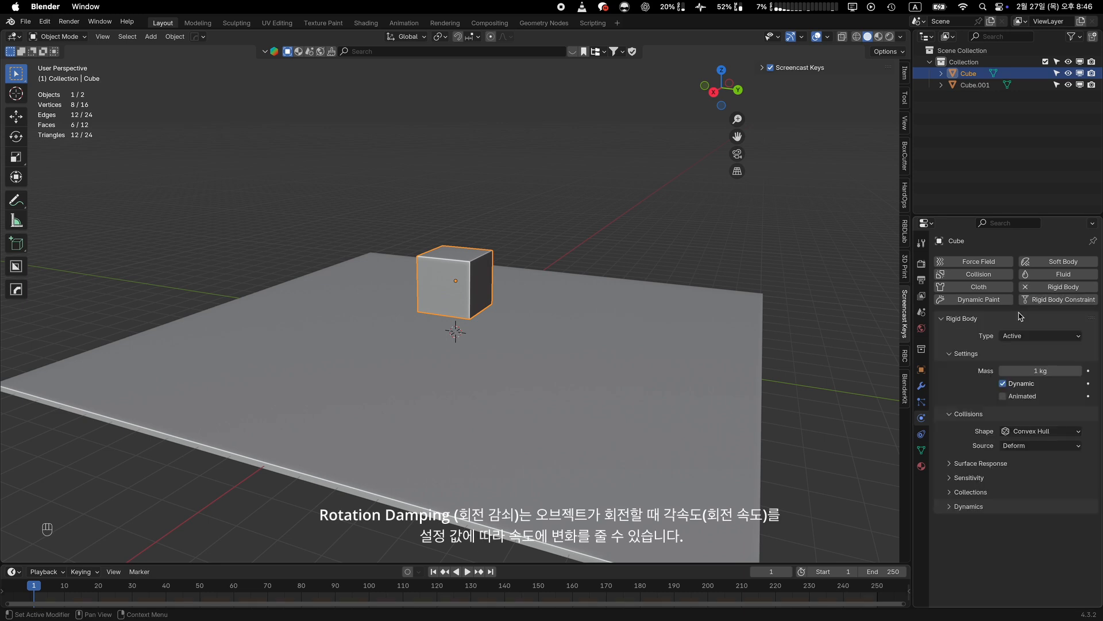
pyautogui.click(722, 402)
pyautogui.click(480, 307)
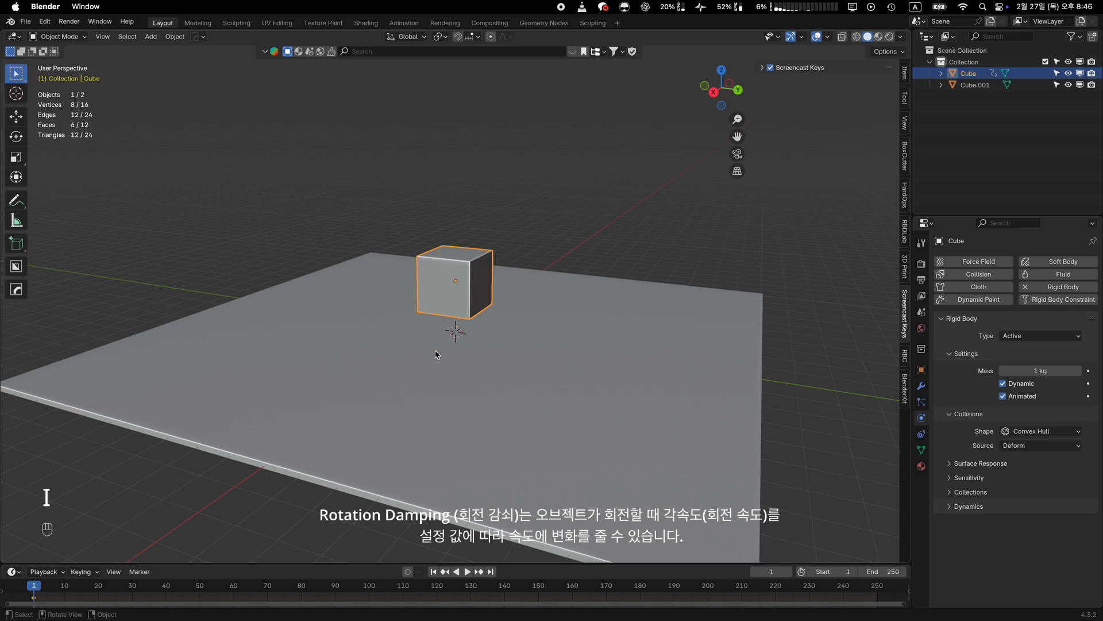
# Step: At frame 30, raise the cube along the global Z axis high above the floor
pyautogui.click(132, 586)
pyautogui.press('g')
pyautogui.press('z')
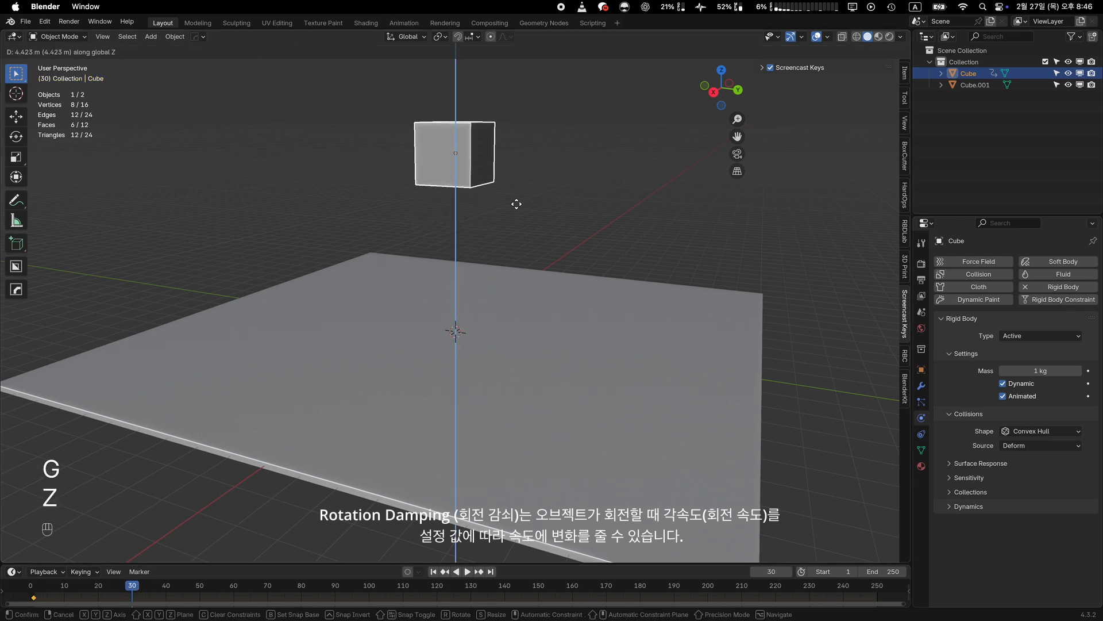
pyautogui.click(520, 188)
pyautogui.keyDown('shift'); pyautogui.scroll(3, 519, 188); pyautogui.keyUp('shift')
pyautogui.keyDown('super'); pyautogui.scroll(-3, 519, 188); pyautogui.keyUp('super')
pyautogui.keyDown('shift'); pyautogui.scroll(3, 519, 188); pyautogui.keyUp('shift')
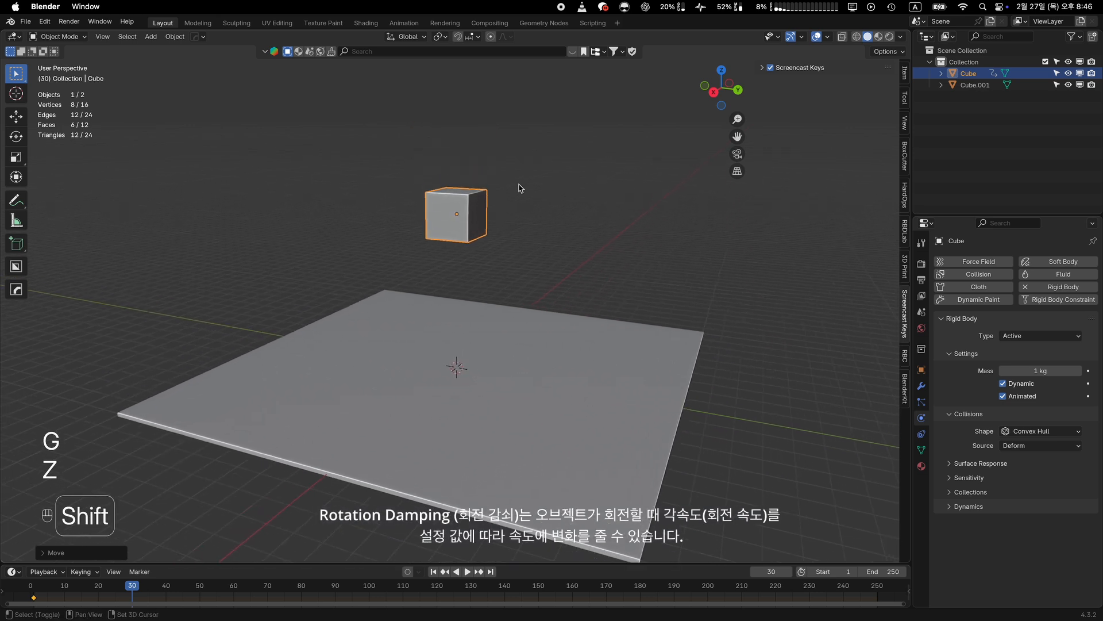
# Step: Rotate the cube at frame 30 to X 190°, Y 144° and Z 262°, and insert a keyframe
pyautogui.keyDown('shift'); pyautogui.hscroll(-1, 519, 188); pyautogui.keyUp('shift')
pyautogui.press('n')
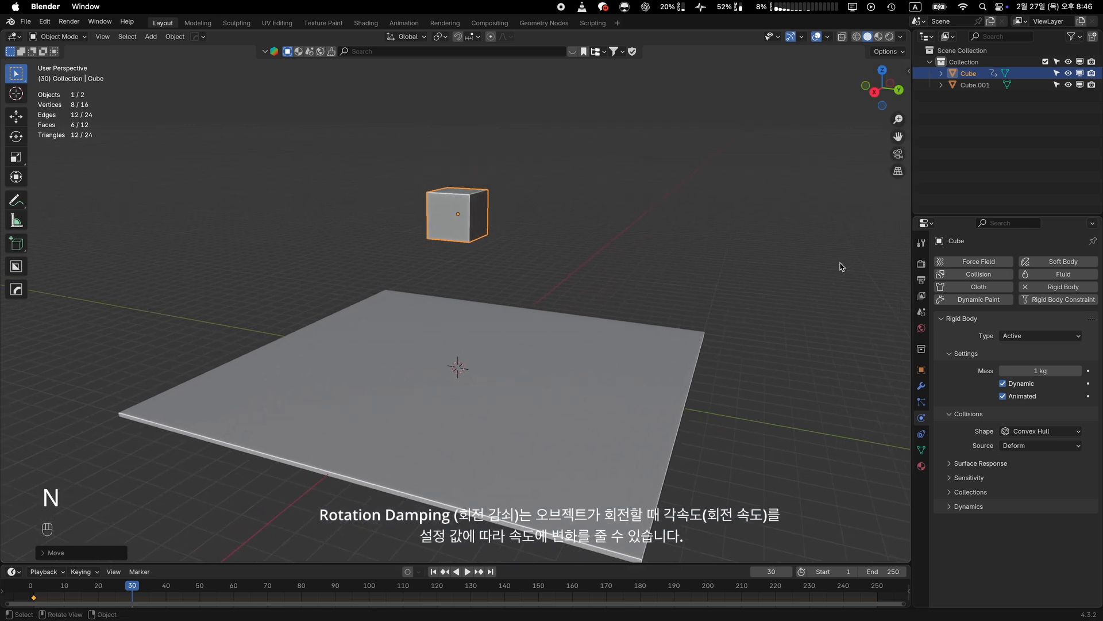
pyautogui.press('b')
pyautogui.press('n')
pyautogui.press('n')
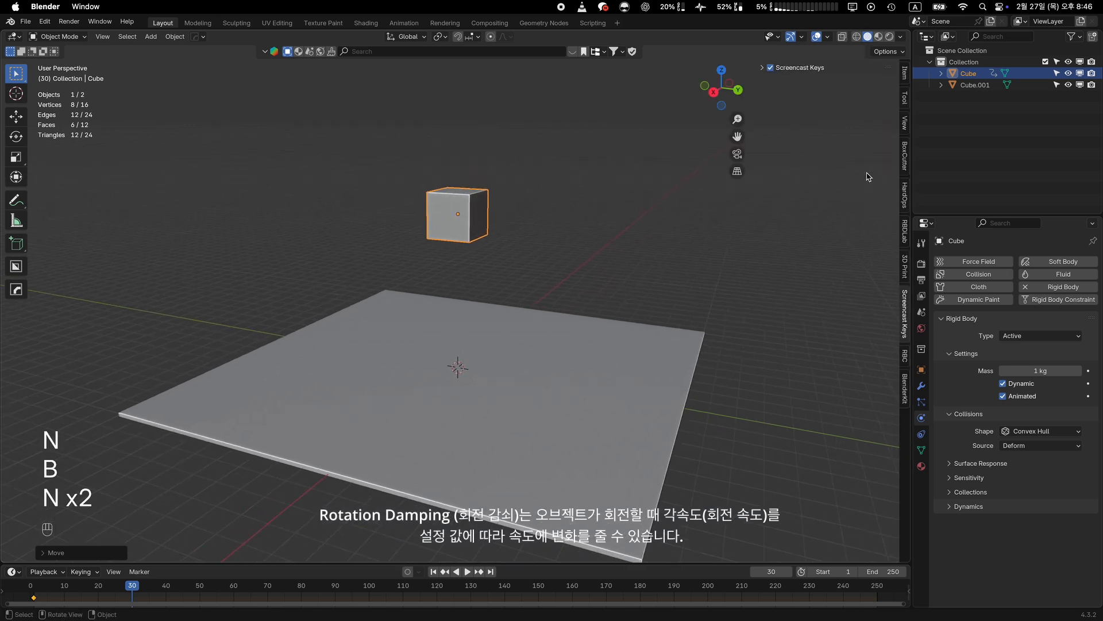
pyautogui.click(905, 77)
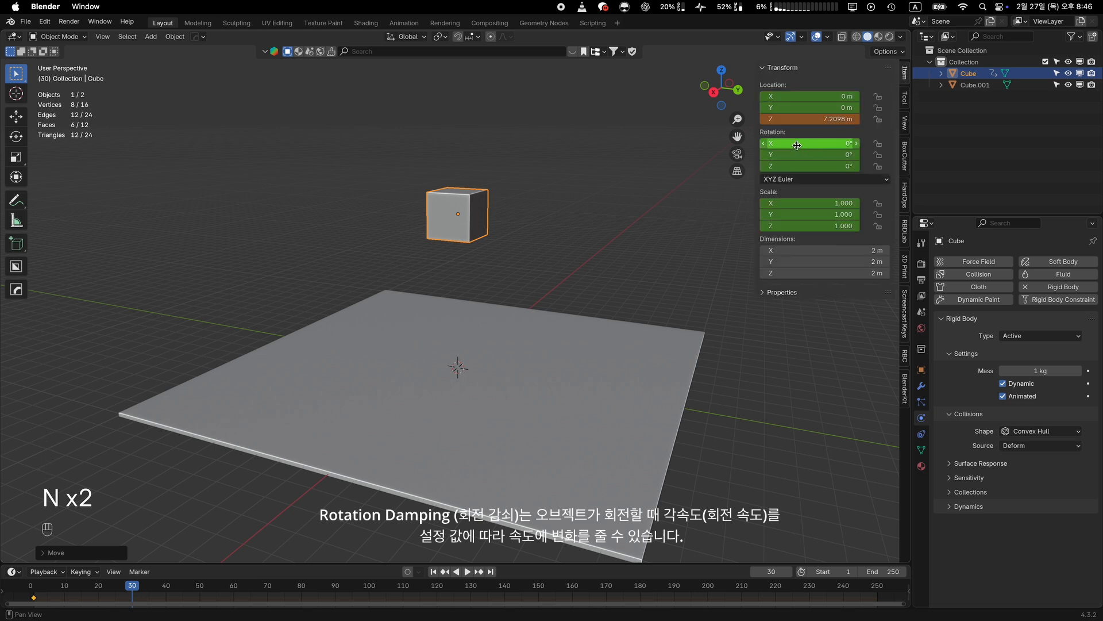
pyautogui.moveTo(786, 143); pyautogui.dragTo(845, 155)
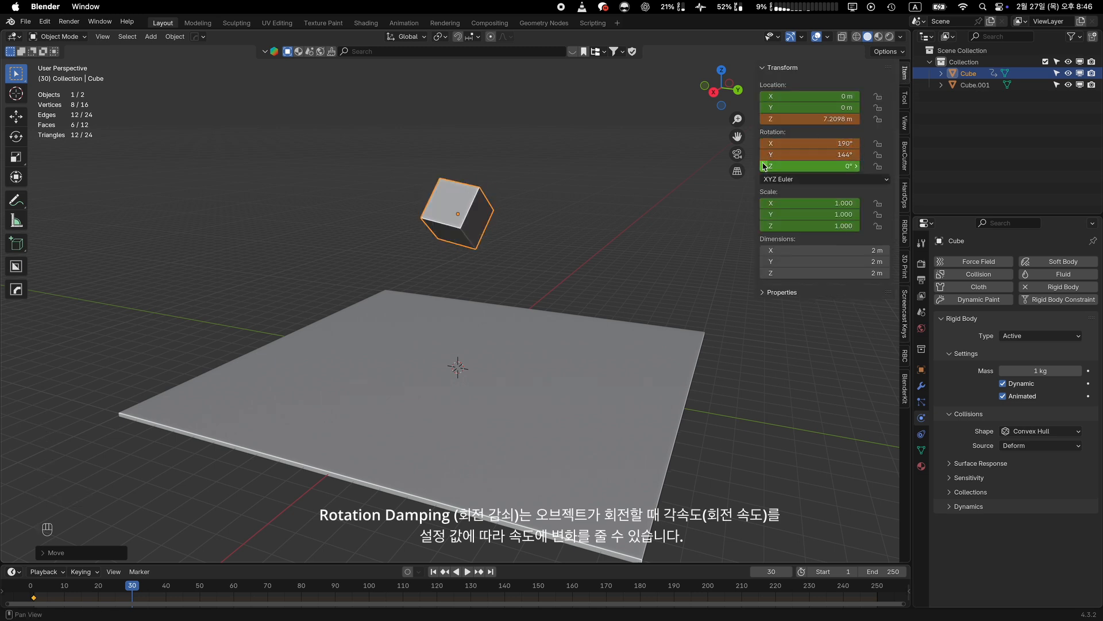
pyautogui.moveTo(763, 166); pyautogui.dragTo(914, 165)
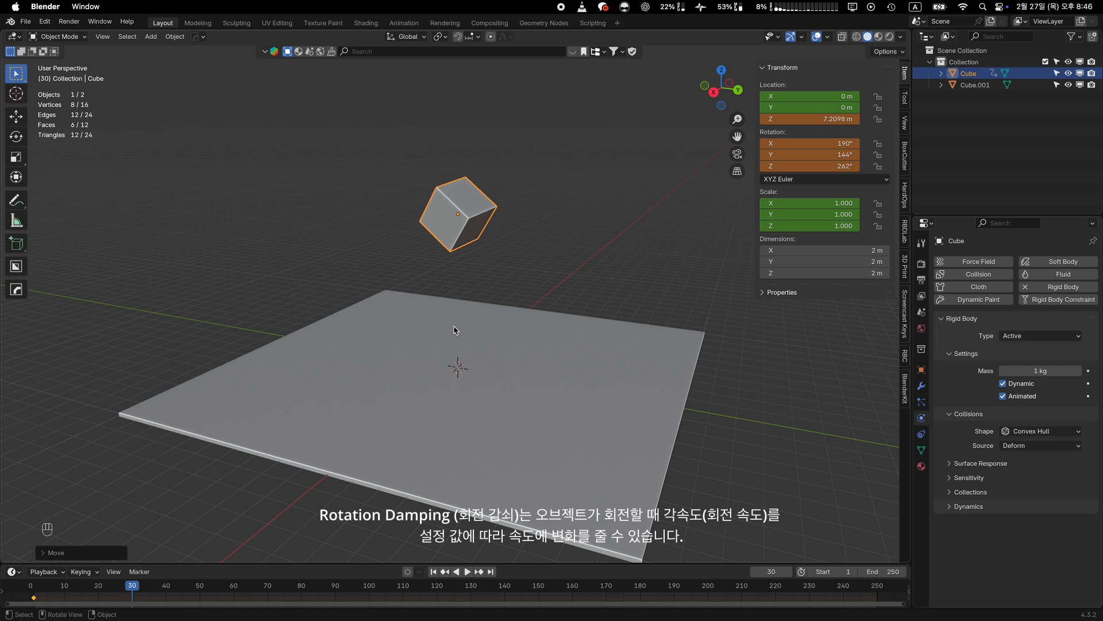
pyautogui.press('i')
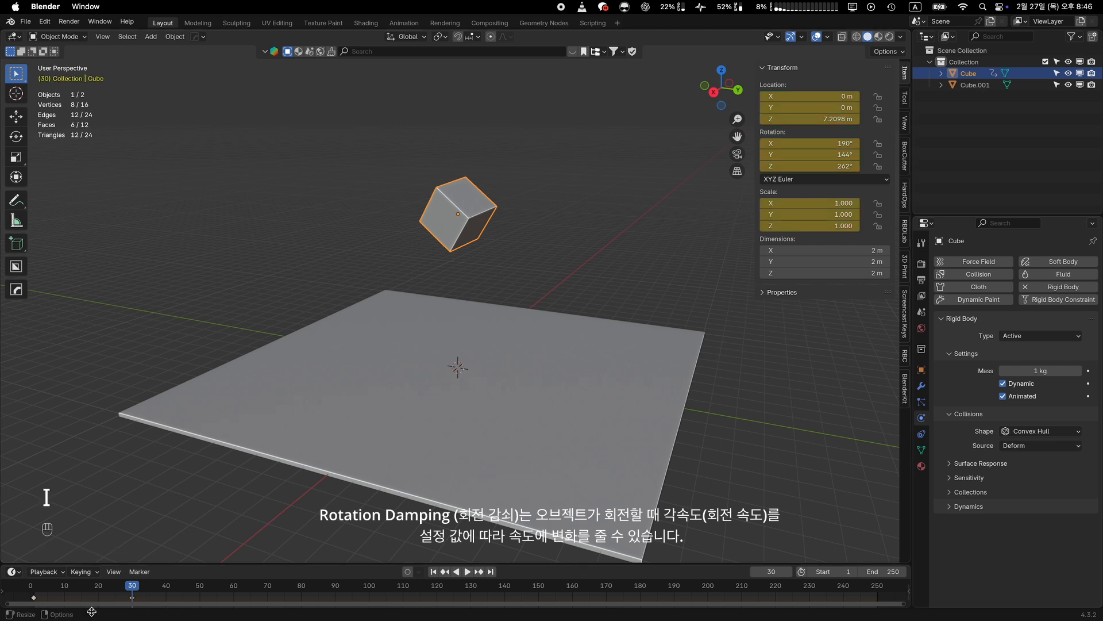
# Step: Play the cube's rising and spinning animation past frame 30, and rewind to frame 1
pyautogui.click(433, 571)
pyautogui.press('space')
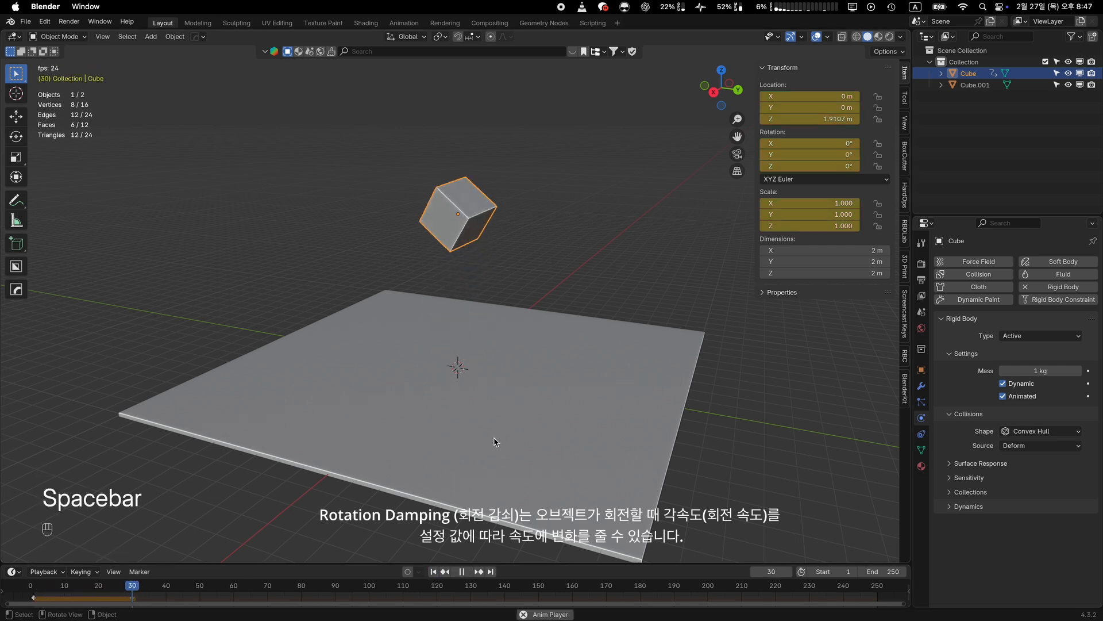
pyautogui.press('space')
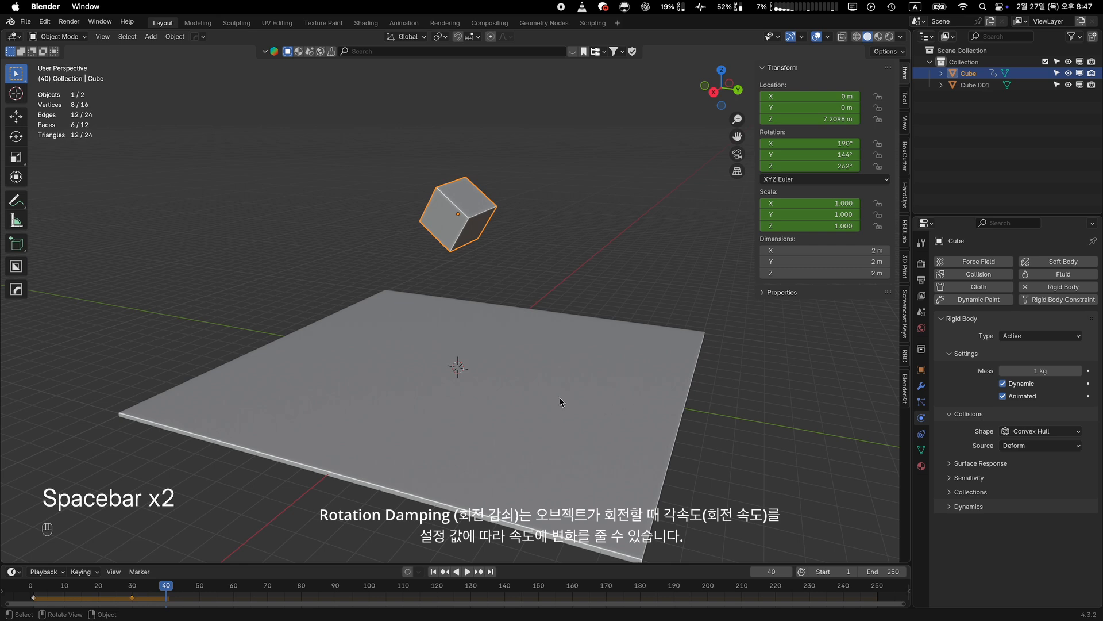
pyautogui.hotkey('shift', 'Left')
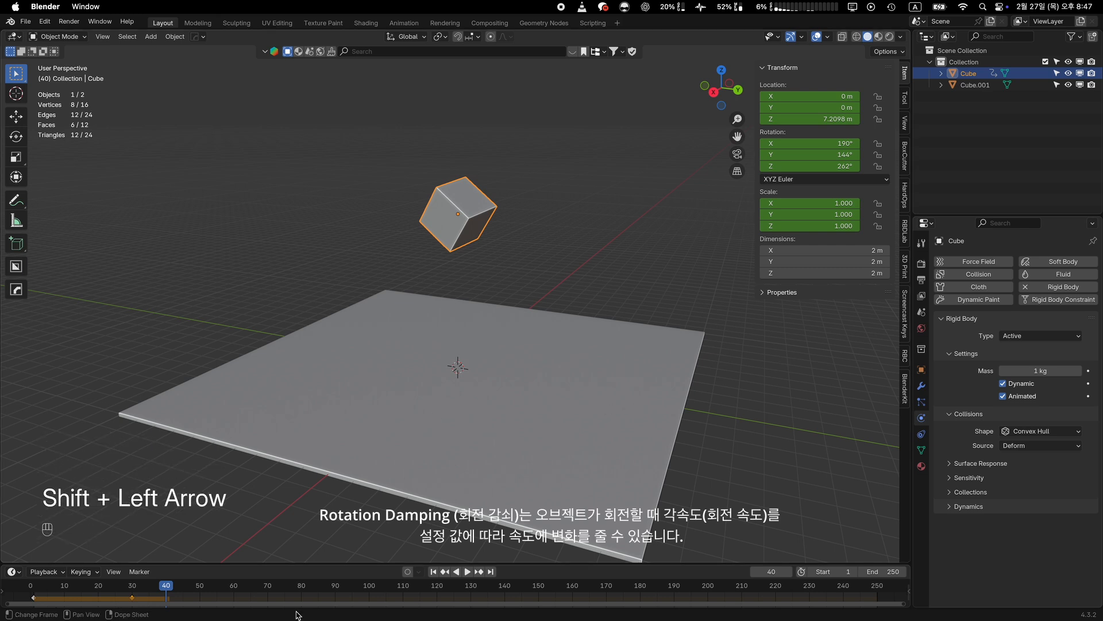
pyautogui.click(434, 571)
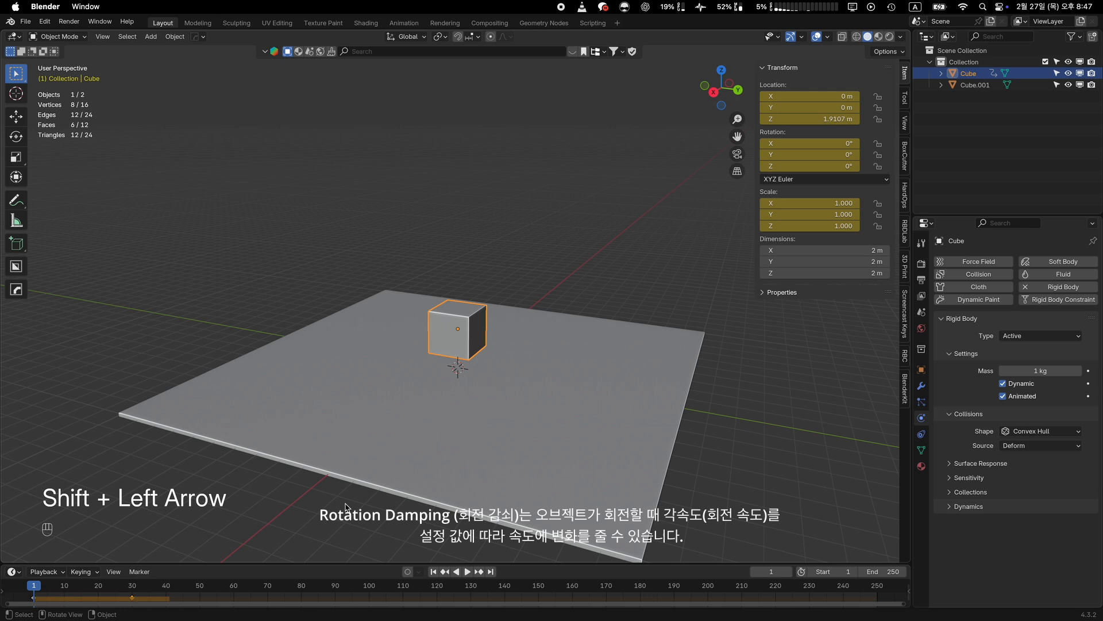
# Step: Keyframe the cube's Animated option as enabled at frame 24 and disabled at frame 25
pyautogui.click(114, 590)
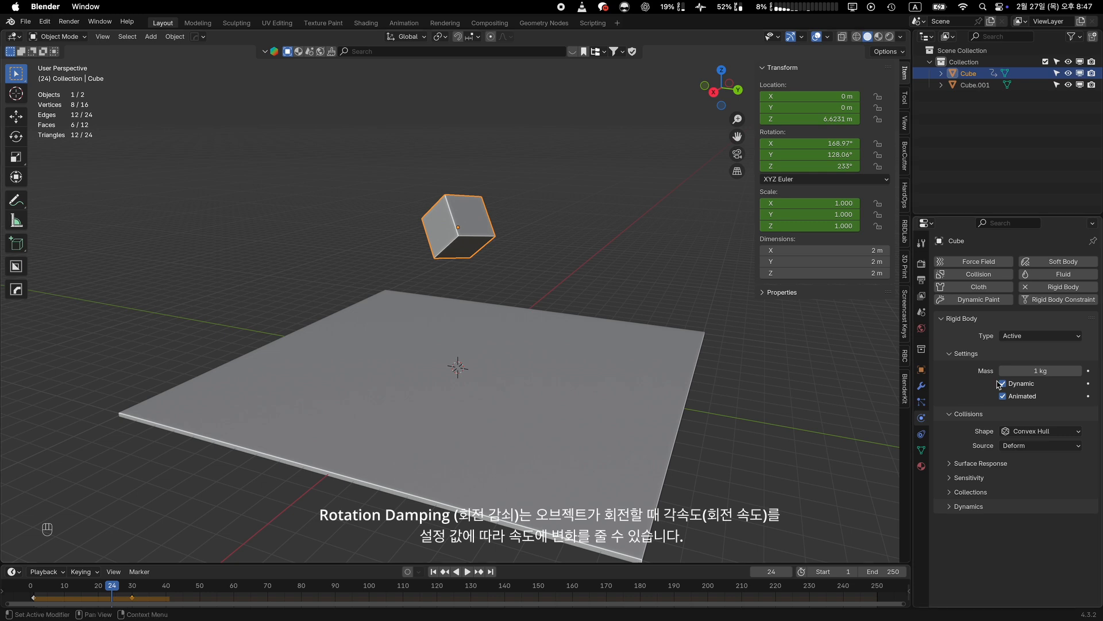
pyautogui.click(1088, 396)
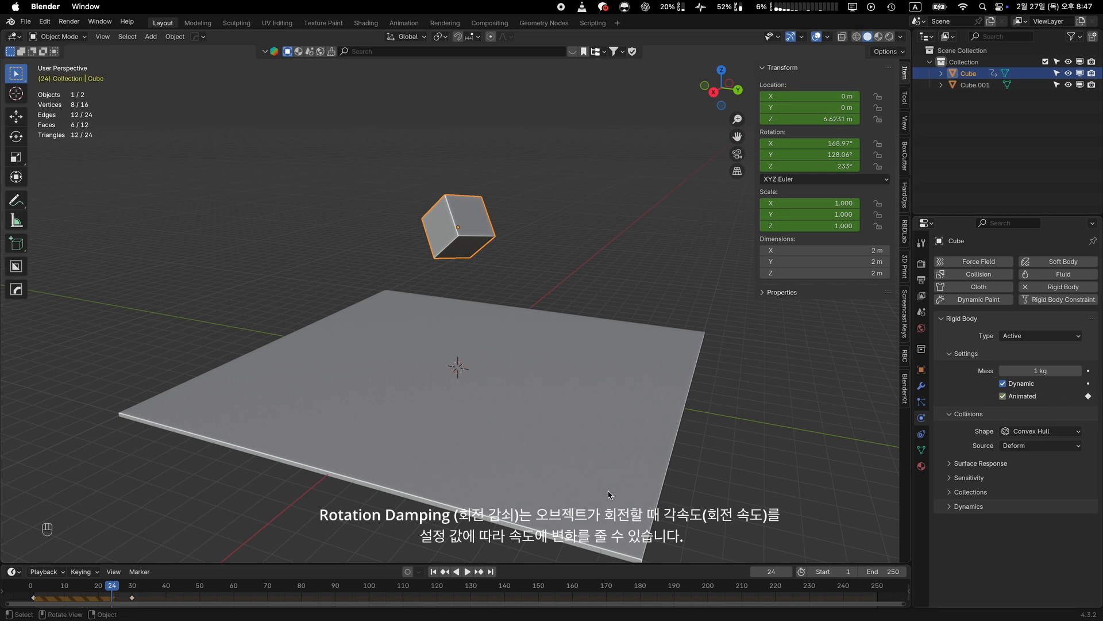
pyautogui.press('Right')
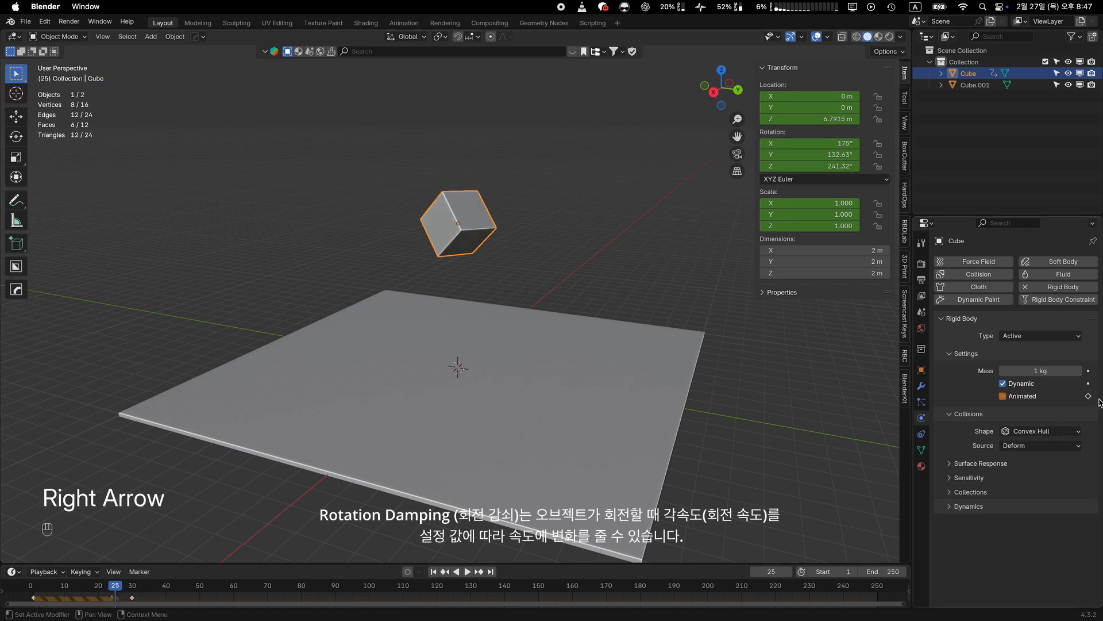
pyautogui.click(1088, 397)
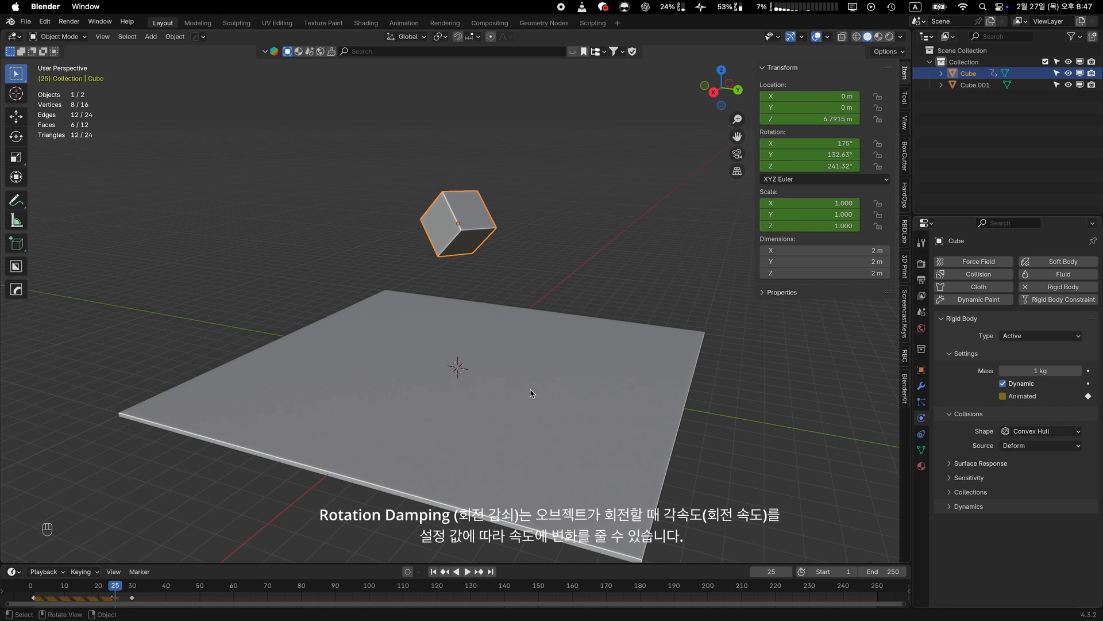
# Step: Play the simulation from frame 1 to check how the released cube spins and falls onto the floor
pyautogui.click(433, 572)
pyautogui.press('space')
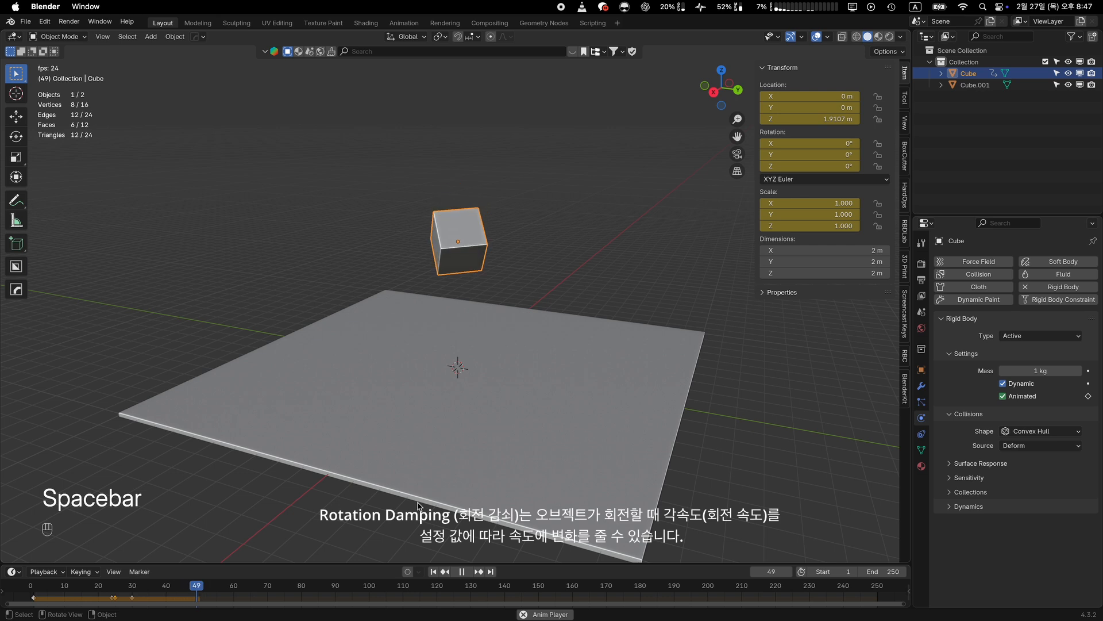
pyautogui.press('space')
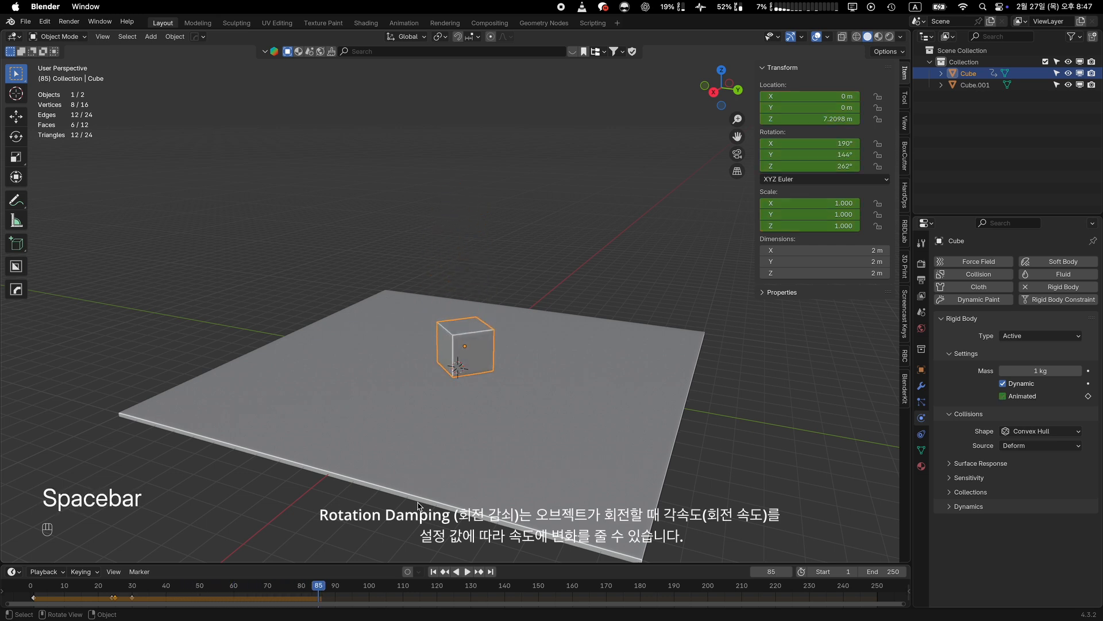
# Step: Set the cube's Damping Rotation to 0.532 in the Dynamics settings and replay the simulation from frame 1
pyautogui.click(951, 506)
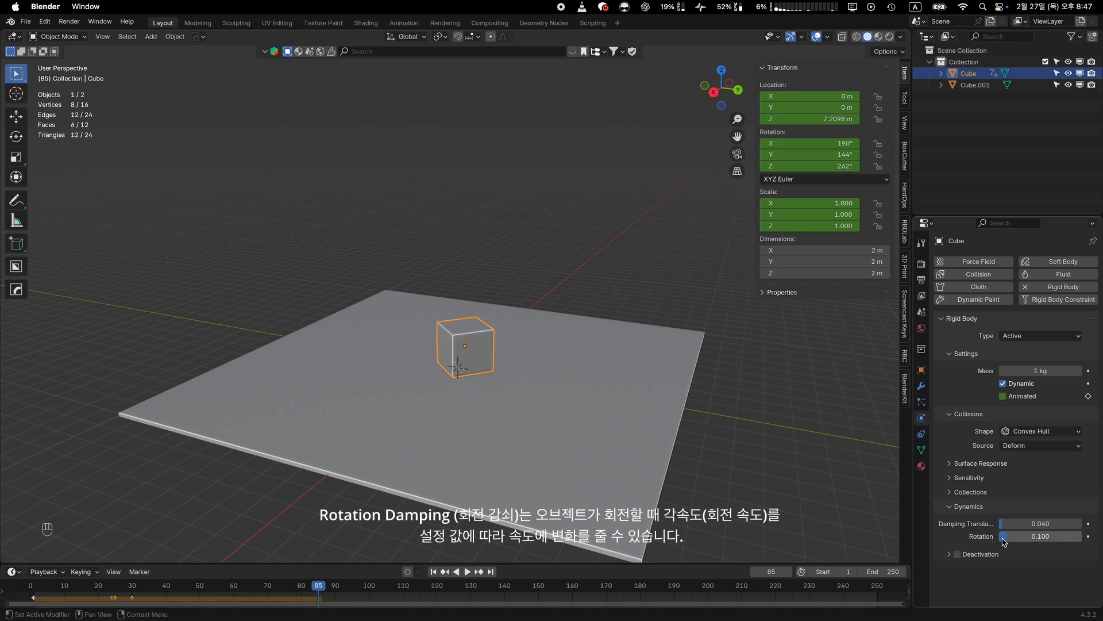
pyautogui.moveTo(1006, 540); pyautogui.dragTo(1040, 536)
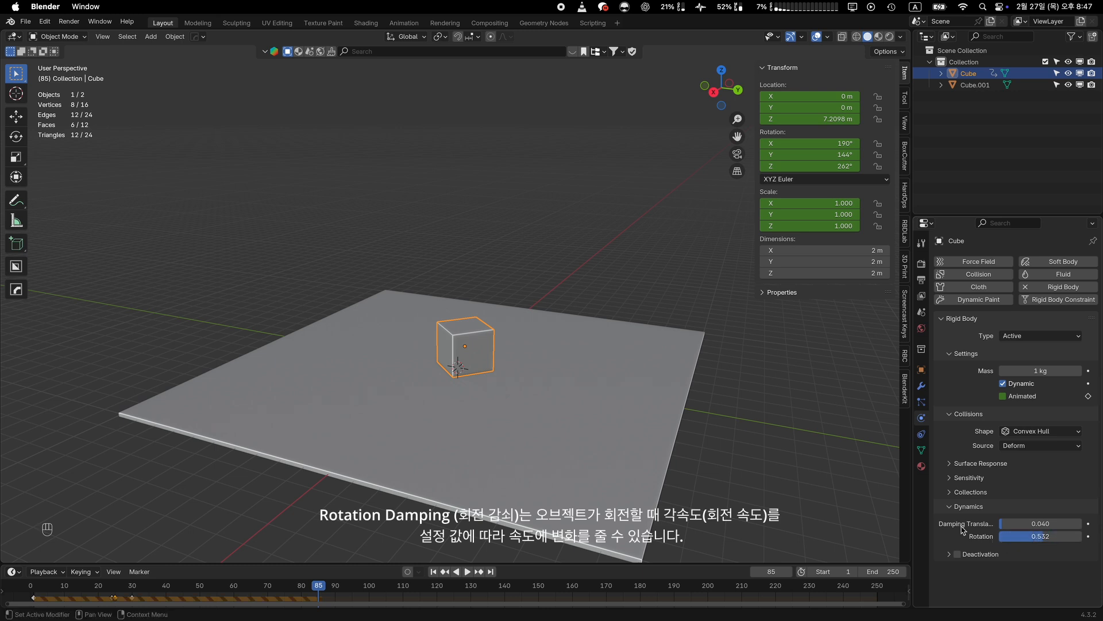
pyautogui.click(434, 571)
pyautogui.press('space')
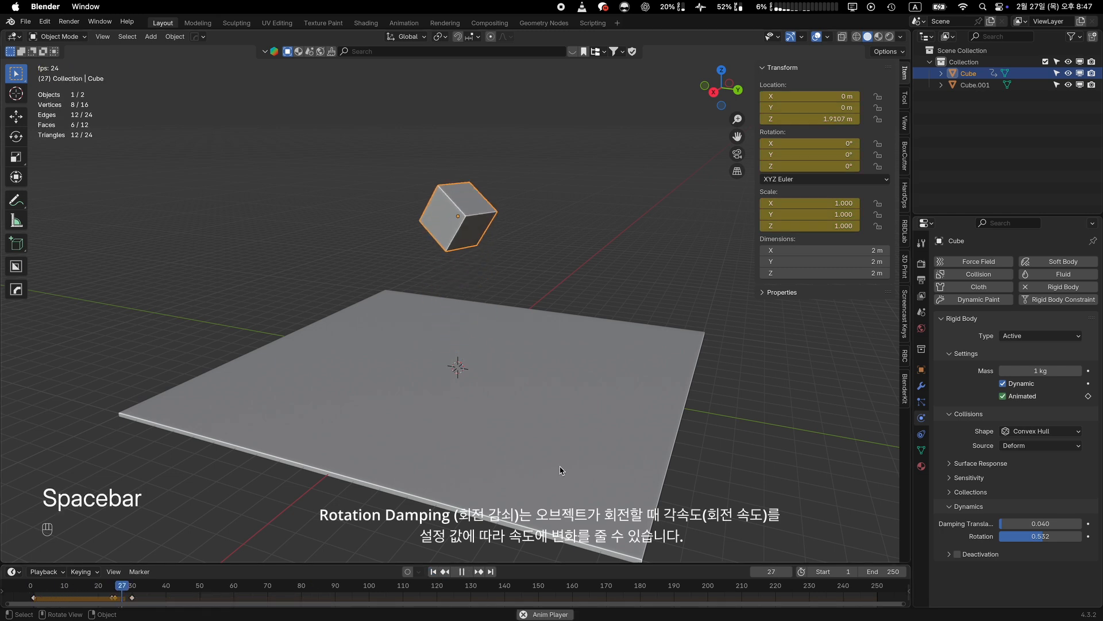
pyautogui.press('space')
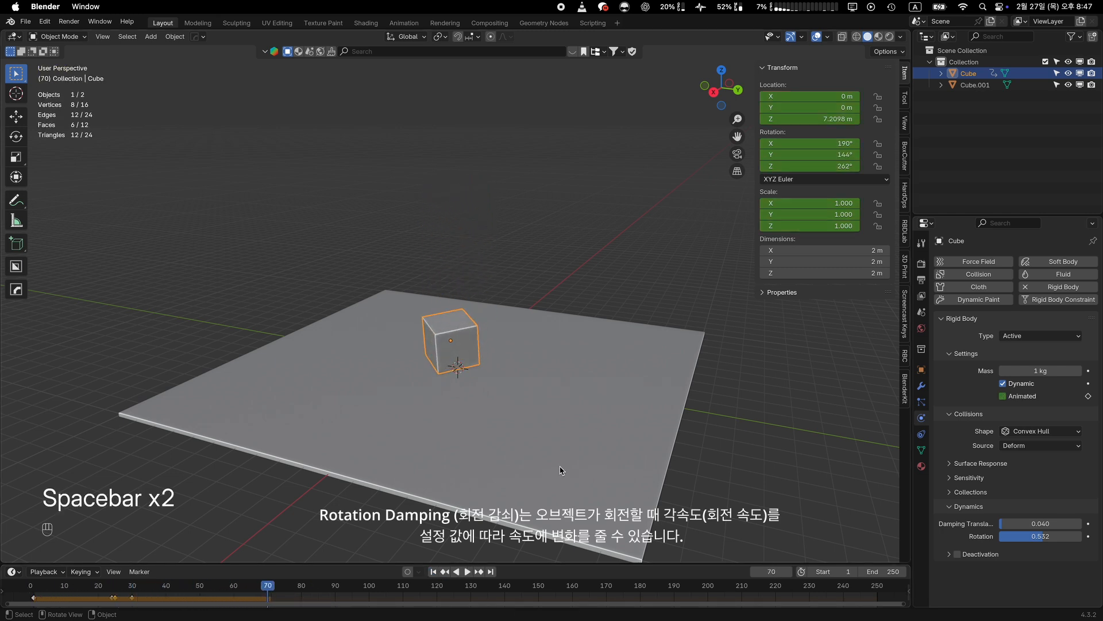
# Step: Raise the cube's Damping Rotation to 1.000 and replay the simulation from the start
pyautogui.moveTo(1041, 537); pyautogui.dragTo(1082, 537)
pyautogui.click(439, 571)
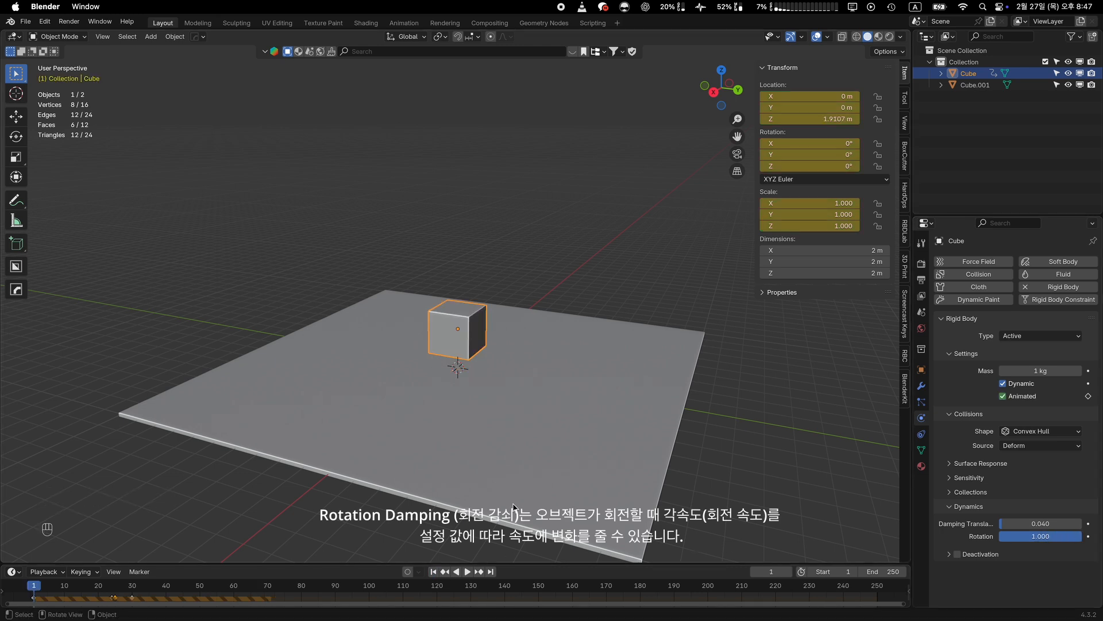
pyautogui.press('space')
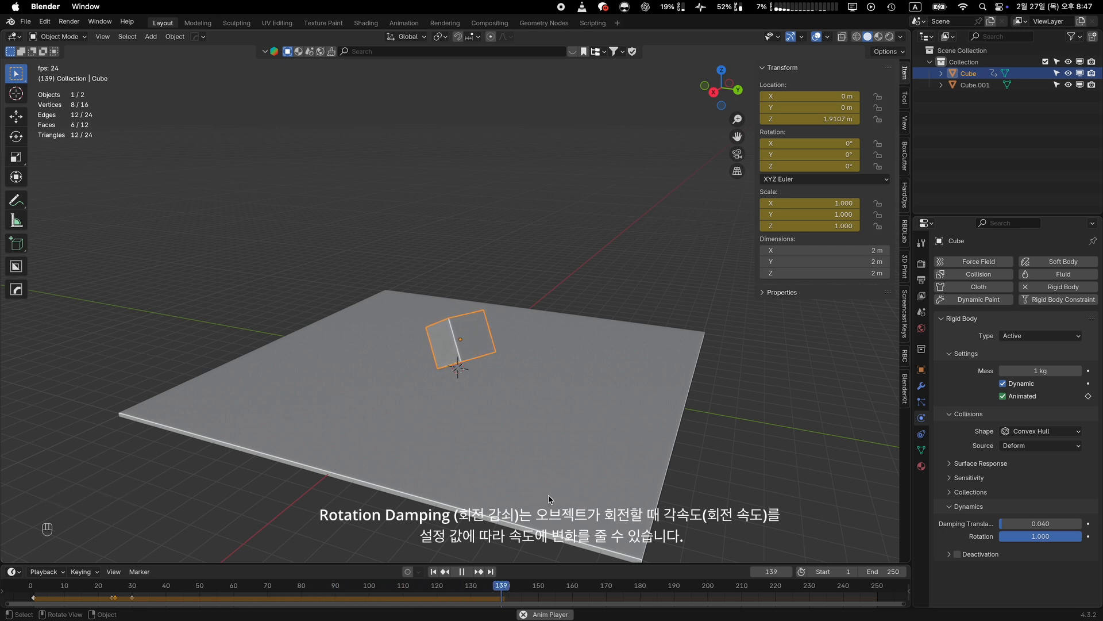
pyautogui.press('space')
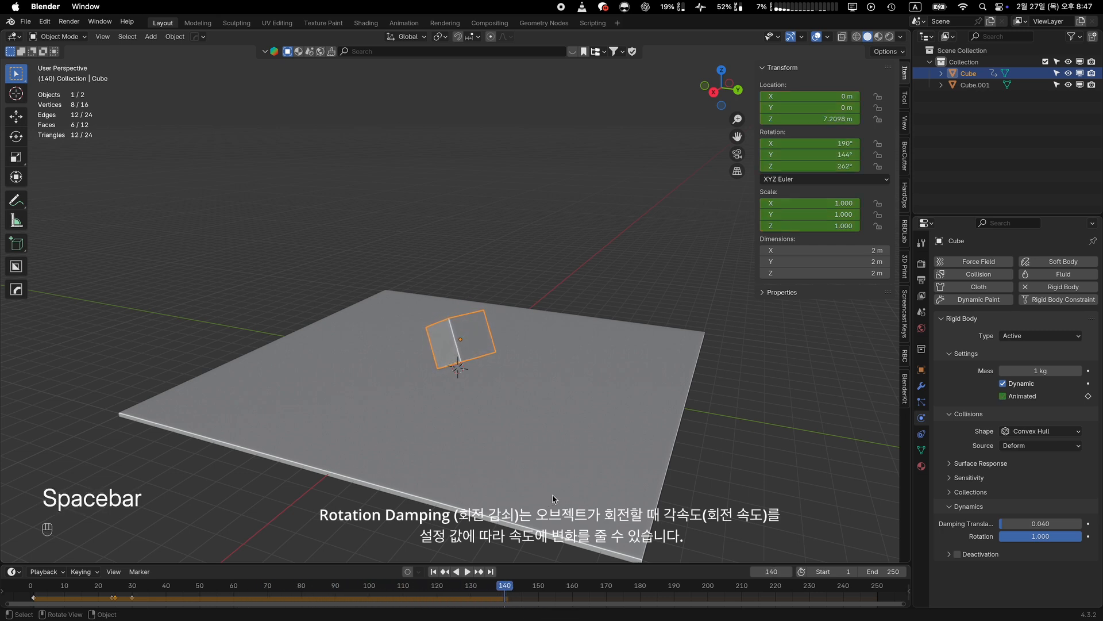
# Step: Lower the cube's Damping Rotation to 0.000 and replay the simulation from frame 1
pyautogui.click(433, 572)
pyautogui.moveTo(1051, 537); pyautogui.dragTo(1010, 536)
pyautogui.press('space')
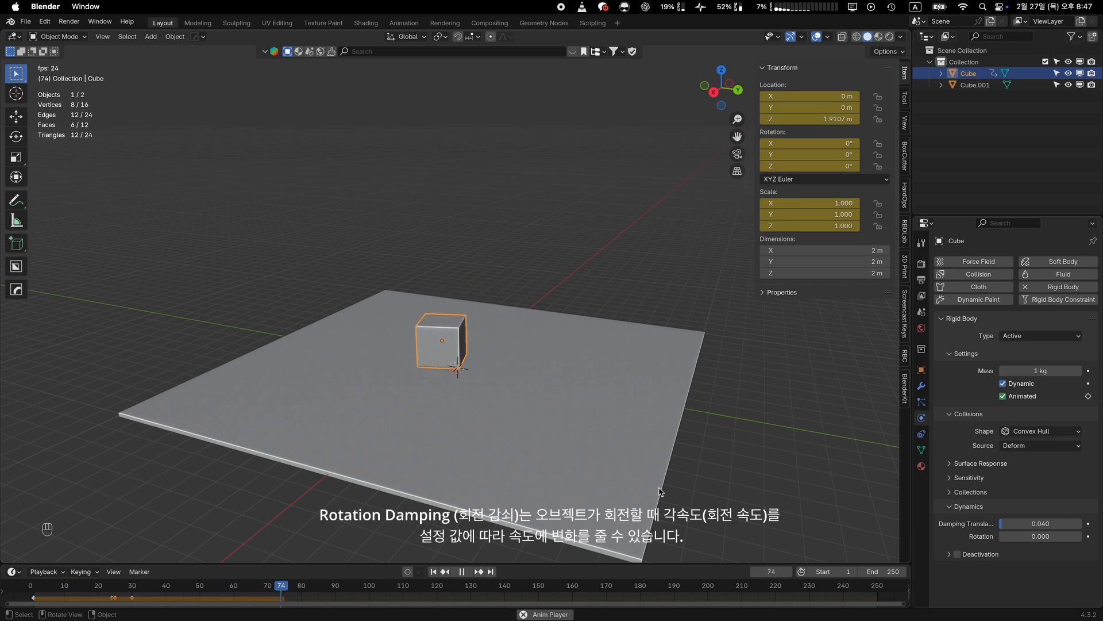
pyautogui.press('space')
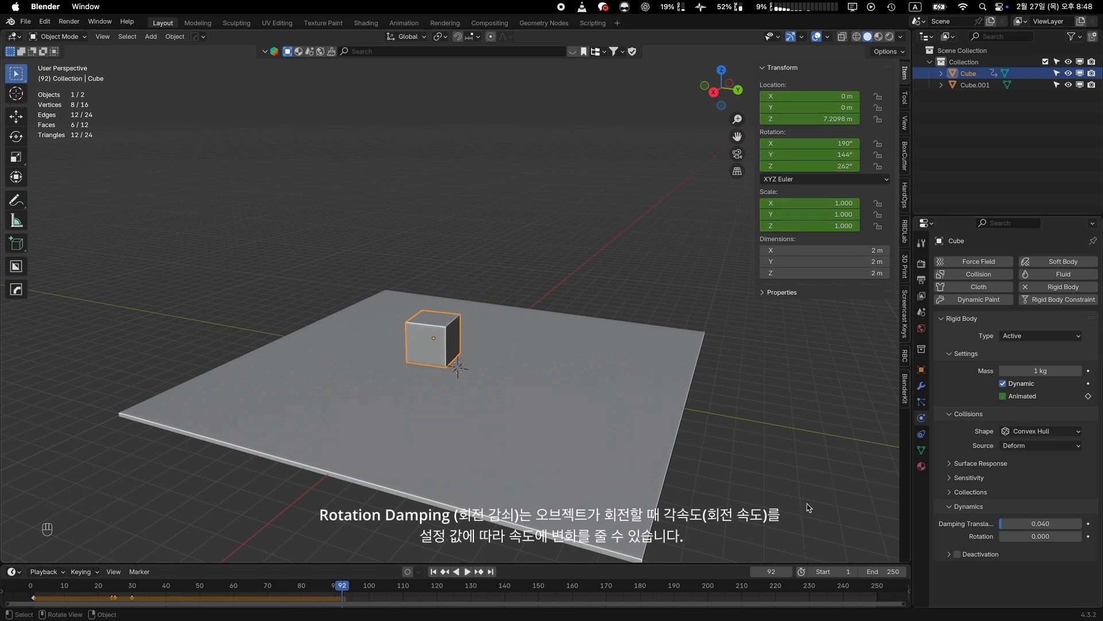
# Step: Return to frame 1 and delete all of the cube's keyframes
pyautogui.press('KP_3')
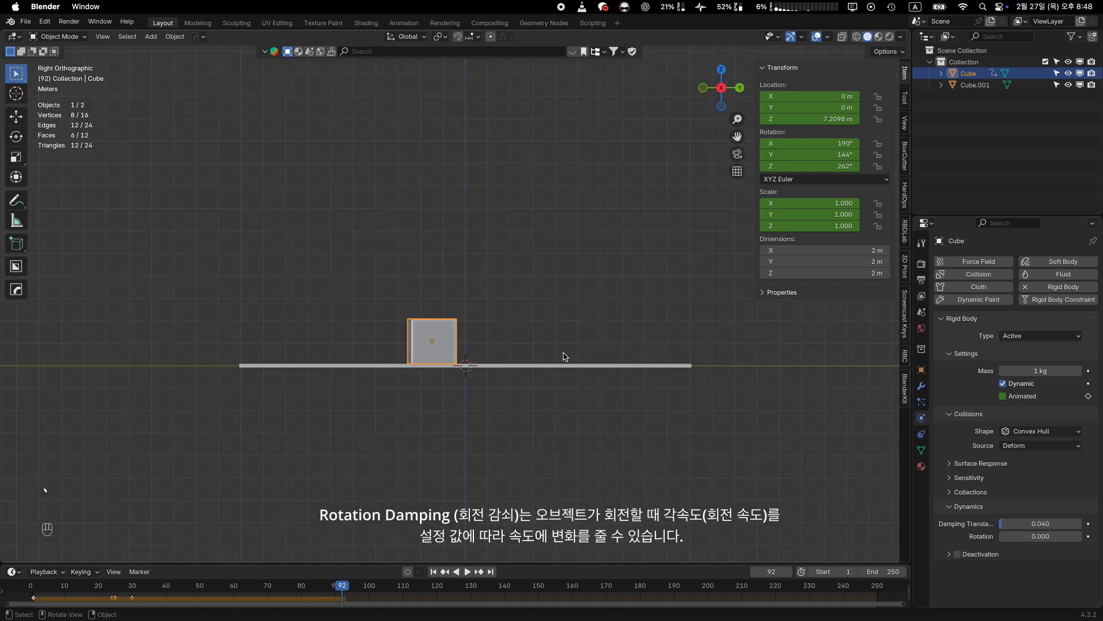
pyautogui.click(433, 571)
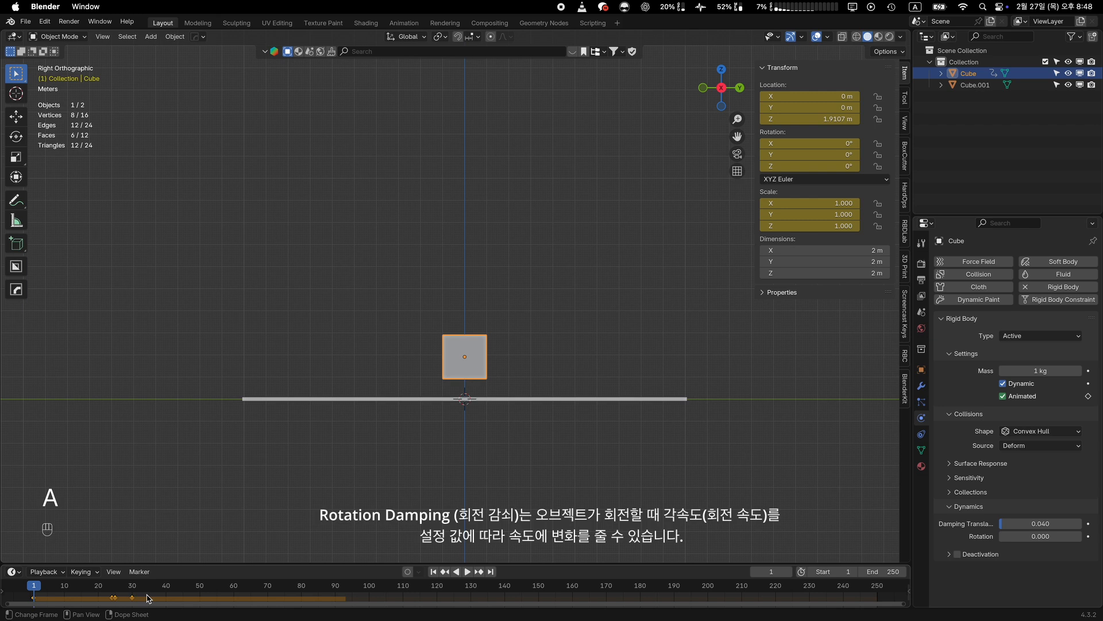
pyautogui.press('x')
pyautogui.press('a')
pyautogui.press('x')
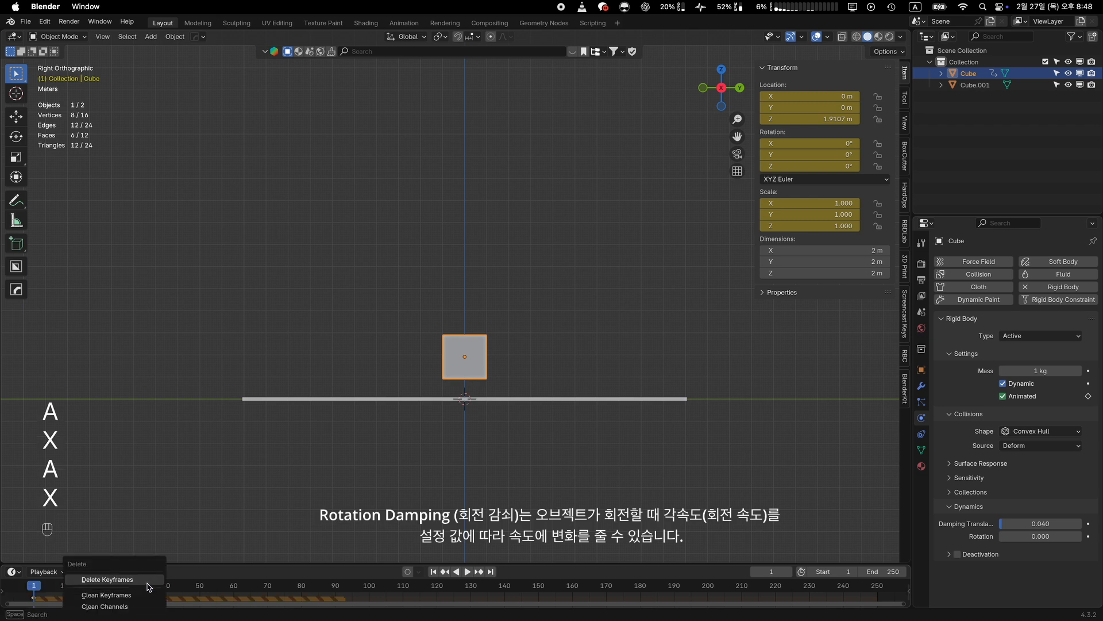
pyautogui.click(147, 581)
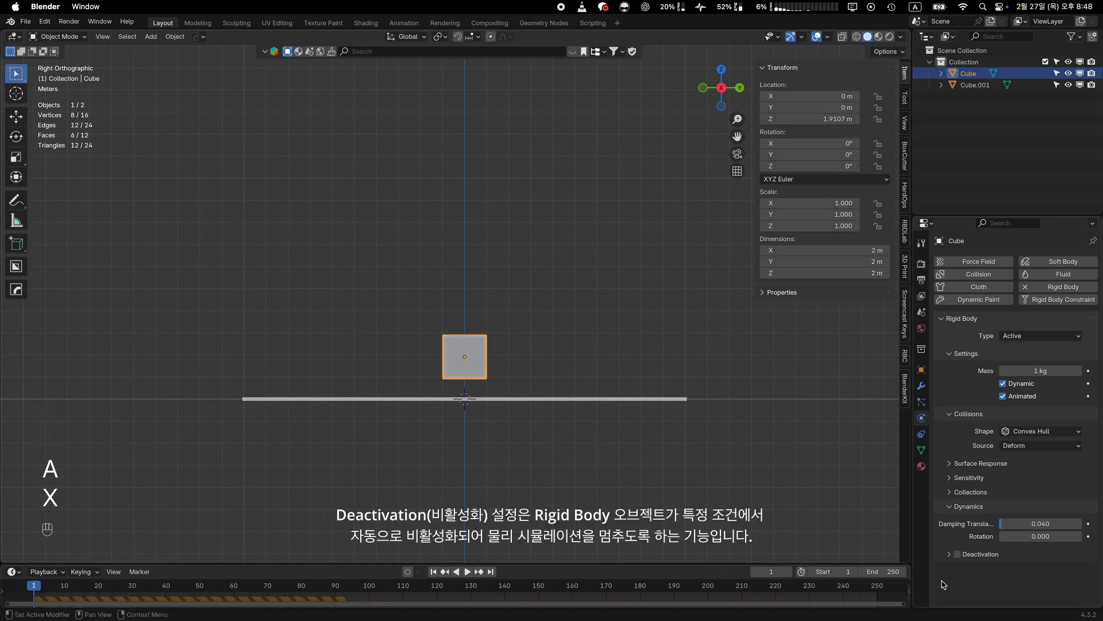
# Step: Raise the cube along the global Z axis to about 7.95 m above the floor
pyautogui.press('g')
pyautogui.press('z')
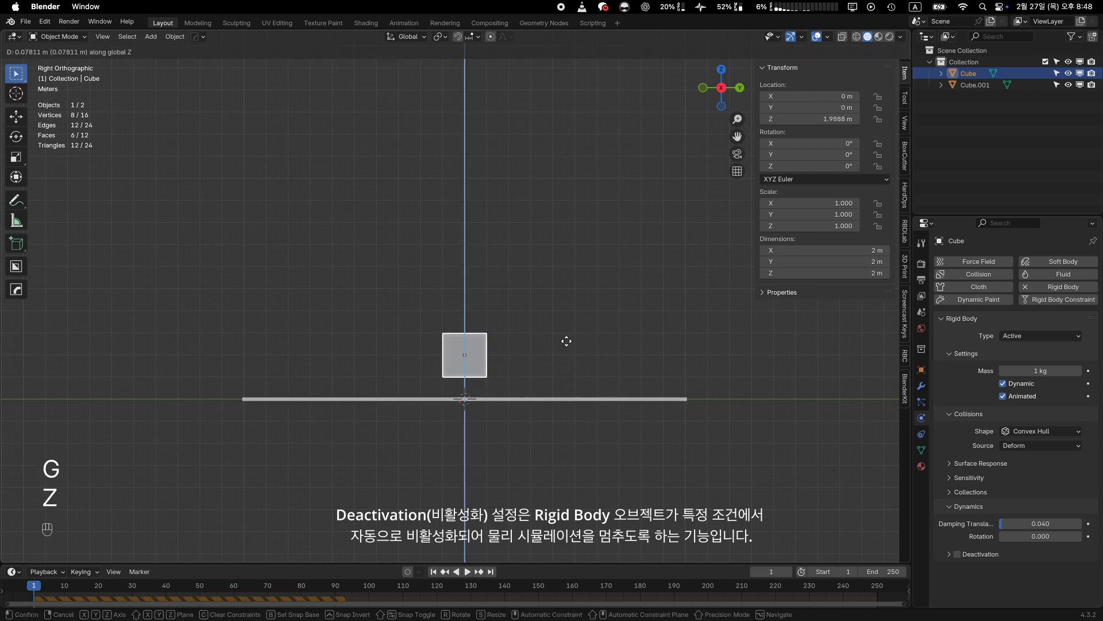
pyautogui.click(585, 236)
pyautogui.moveTo(585, 236); pyautogui.dragTo(581, 241, button='middle')
pyautogui.scroll(2, 581, 241)
pyautogui.keyDown('shift'); pyautogui.scroll(2, 581, 241); pyautogui.keyUp('shift')
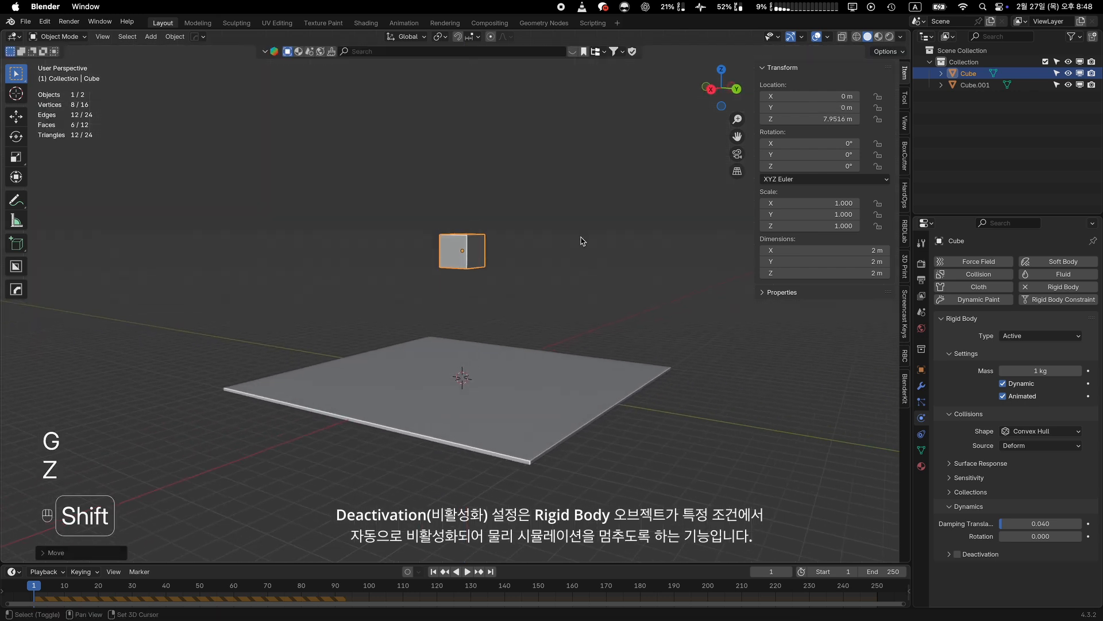
pyautogui.keyDown('super'); pyautogui.scroll(3, 580, 243); pyautogui.keyUp('super')
pyautogui.keyDown('super'); pyautogui.scroll(1, 608, 343); pyautogui.keyUp('super')
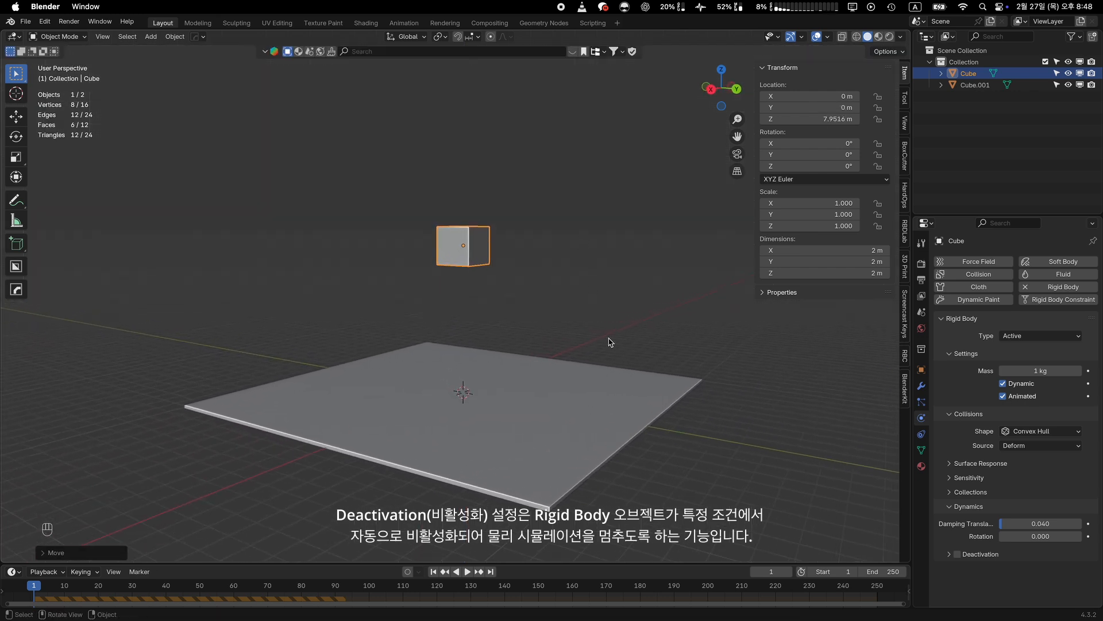
pyautogui.keyDown('shift'); pyautogui.scroll(3, 609, 342); pyautogui.keyUp('shift')
pyautogui.keyDown('super'); pyautogui.scroll(2, 610, 342); pyautogui.keyUp('super')
pyautogui.keyDown('shift'); pyautogui.scroll(-3, 610, 343); pyautogui.keyUp('shift')
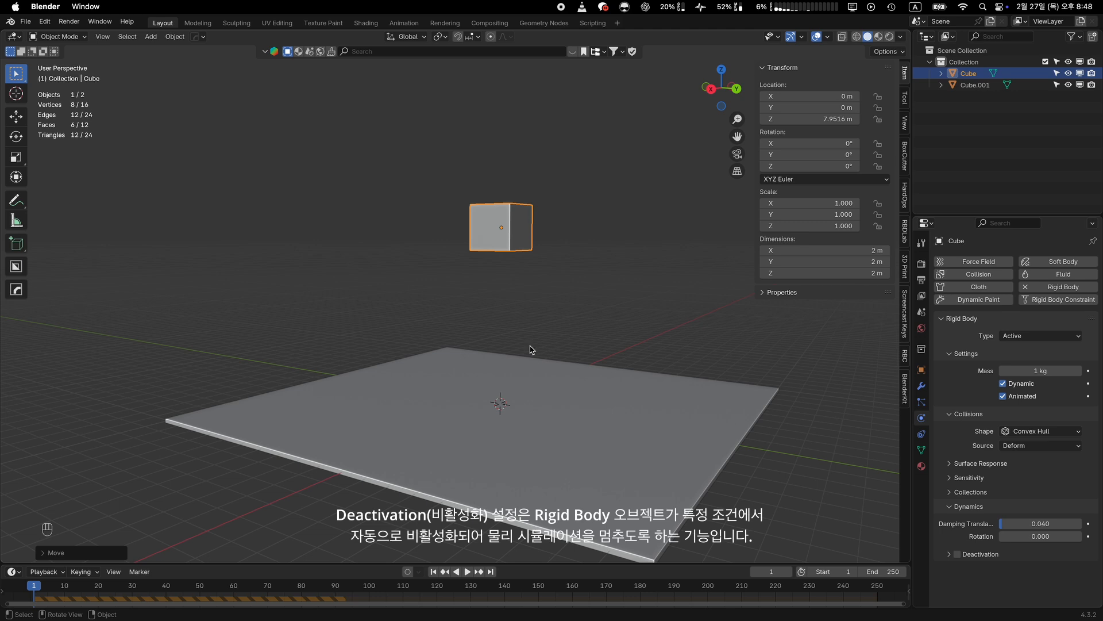
# Step: Add a second cube and raise it along the Z axis to about 3.49 m, between the floor and the upper cube
pyautogui.hotkey('shift', 'a')
pyautogui.click(570, 361)
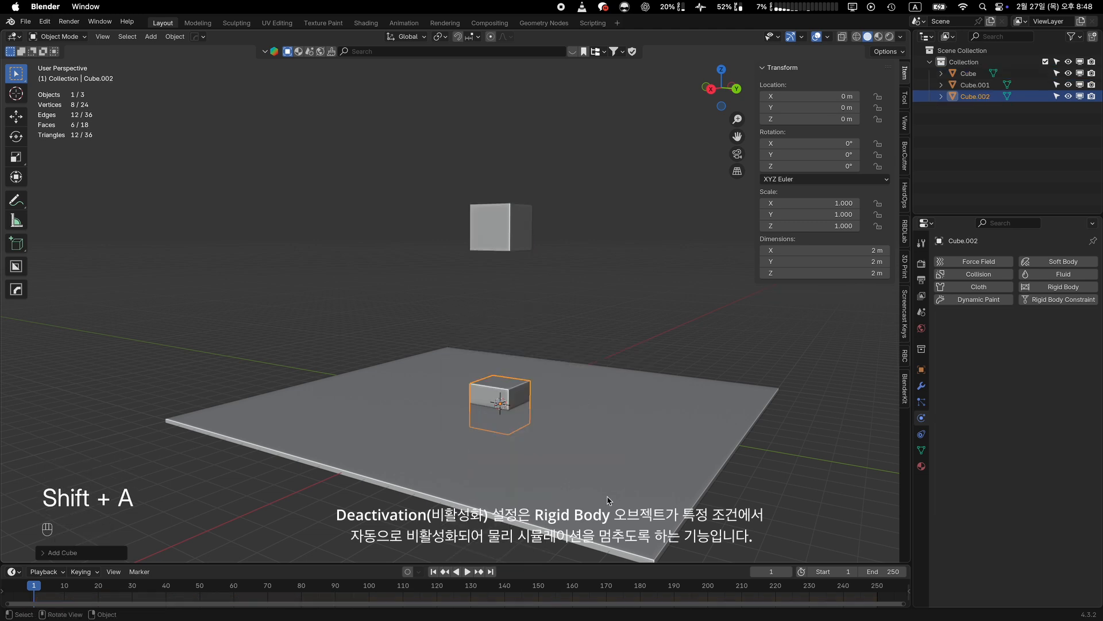
pyautogui.press('g')
pyautogui.press('z')
pyautogui.click(645, 474)
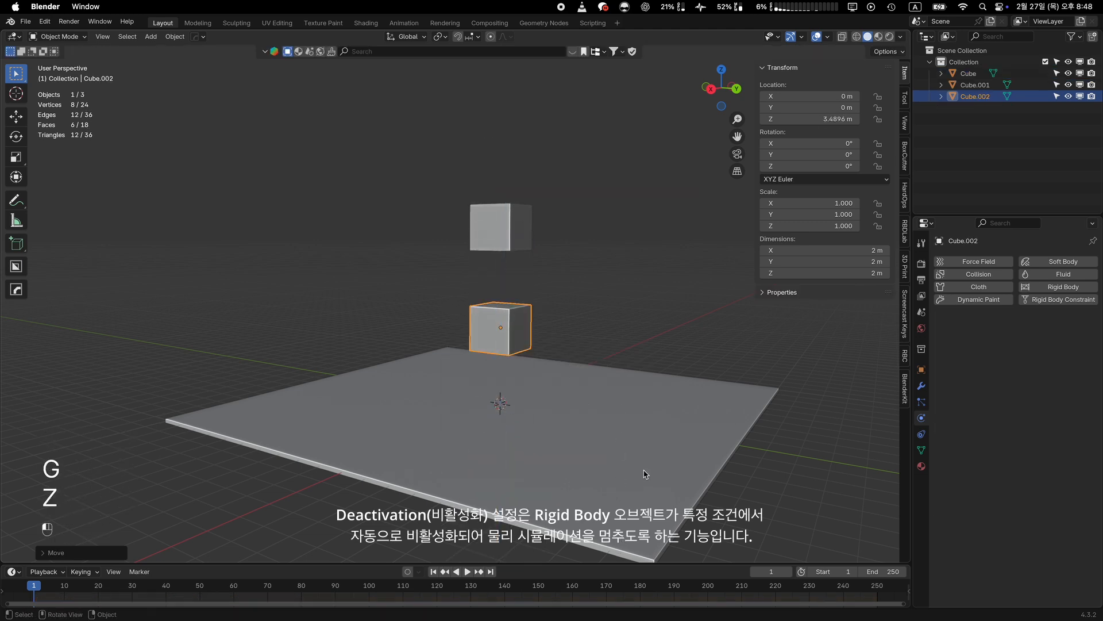
# Step: Tilt the lower cube freely, about -36° on X and -24° on Y, and make it an active rigid body
pyautogui.press('r')
pyautogui.click(525, 458)
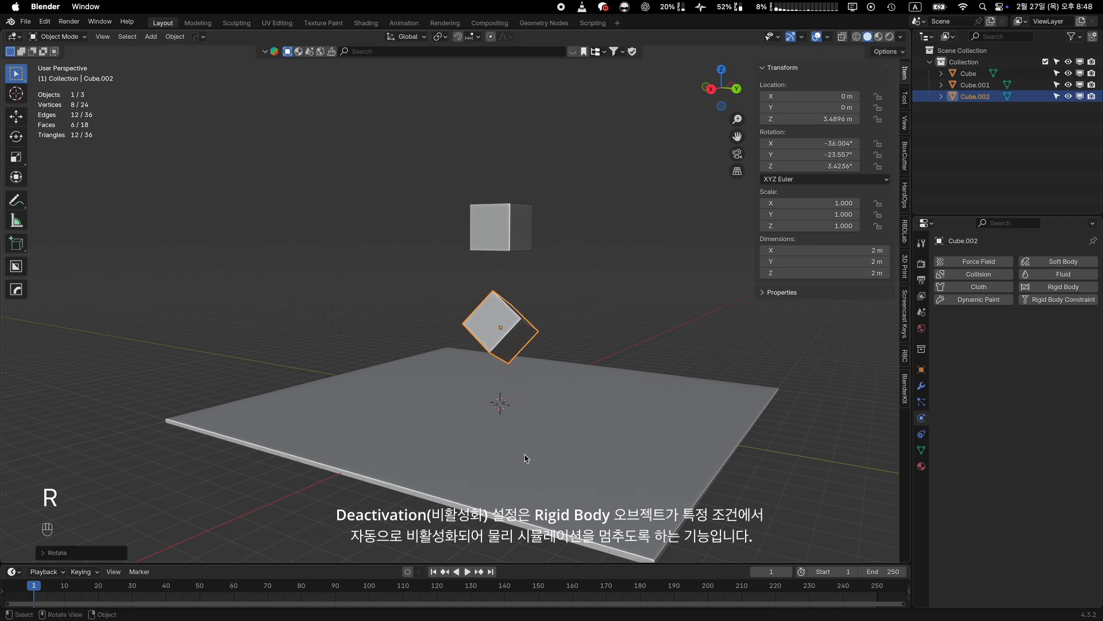
pyautogui.click(556, 330)
pyautogui.click(503, 334)
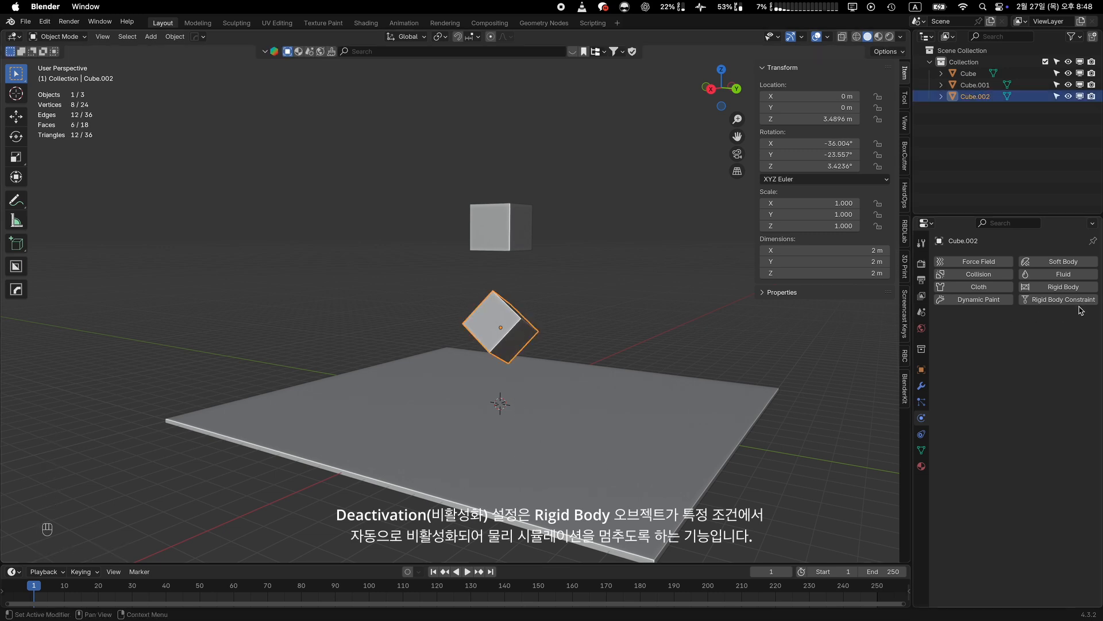
pyautogui.click(1070, 287)
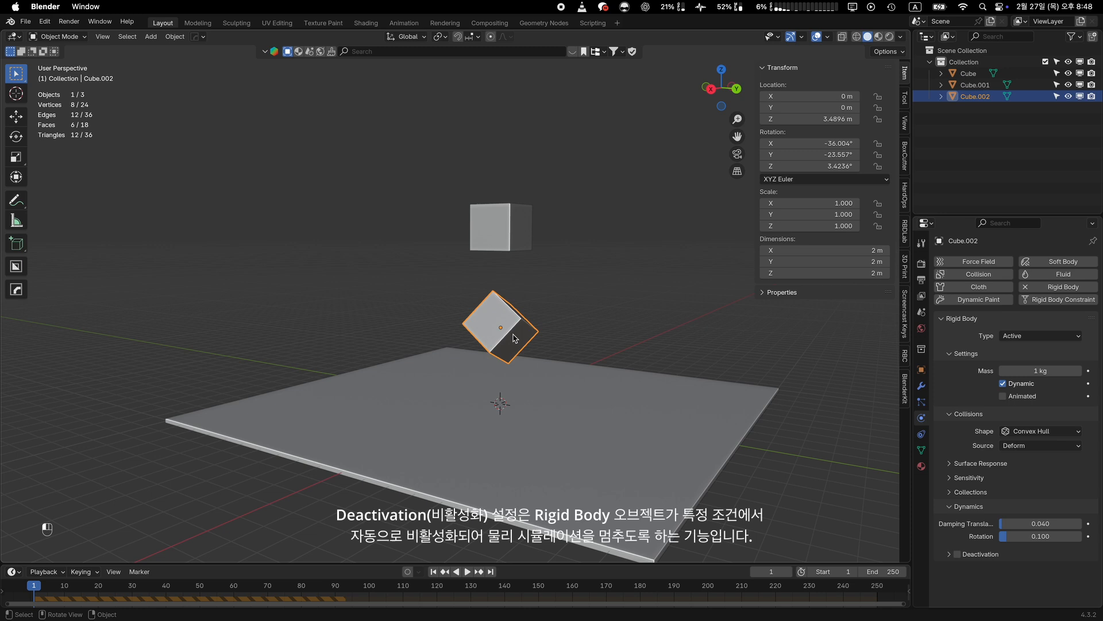
# Step: Enable Deactivation for the lower cube, play the simulation briefly and return to frame 1
pyautogui.click(950, 555)
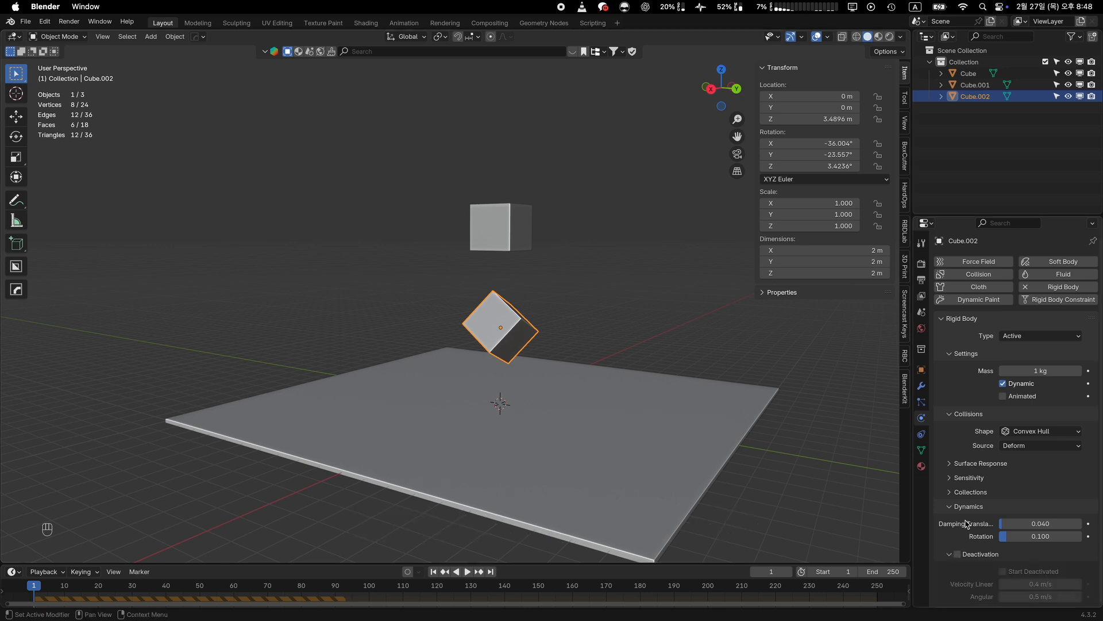
pyautogui.click(957, 554)
pyautogui.moveTo(553, 339); pyautogui.dragTo(552, 331, button='middle')
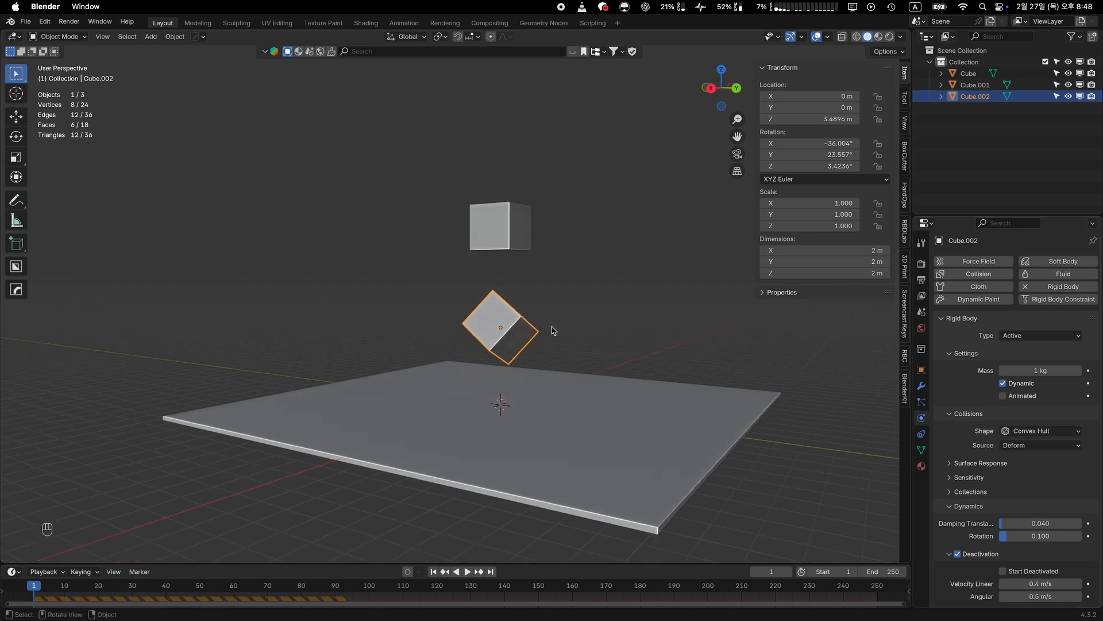
pyautogui.press('space')
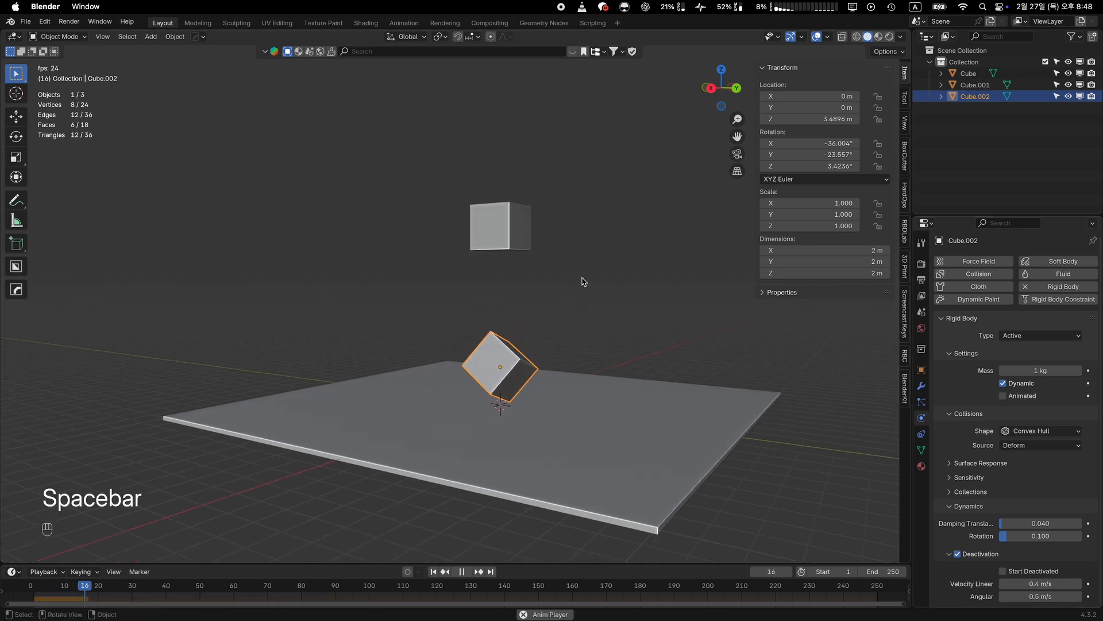
pyautogui.press('space')
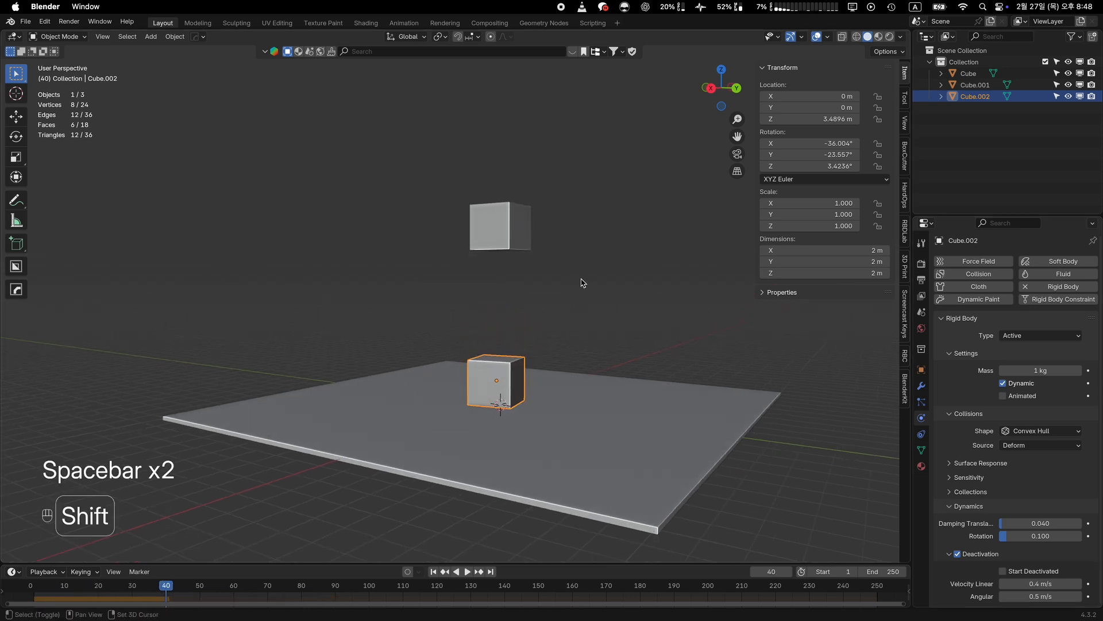
pyautogui.hotkey('shift', 'Left')
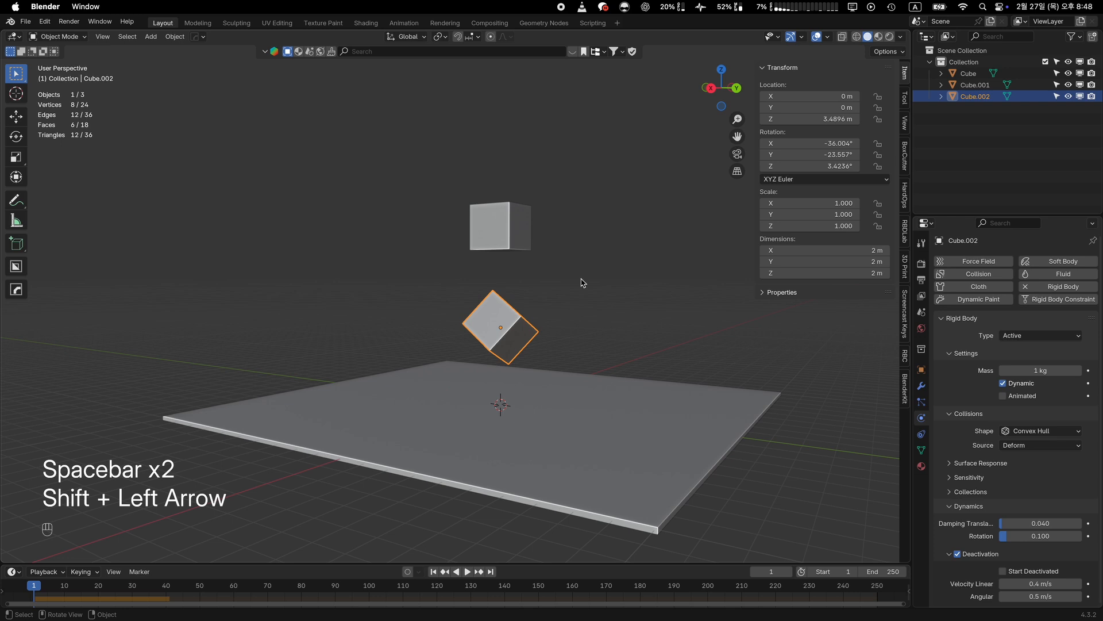
# Step: Select the upper cube, check how it behaves by playing the simulation, and return to frame 1
pyautogui.click(494, 234)
pyautogui.click(519, 328)
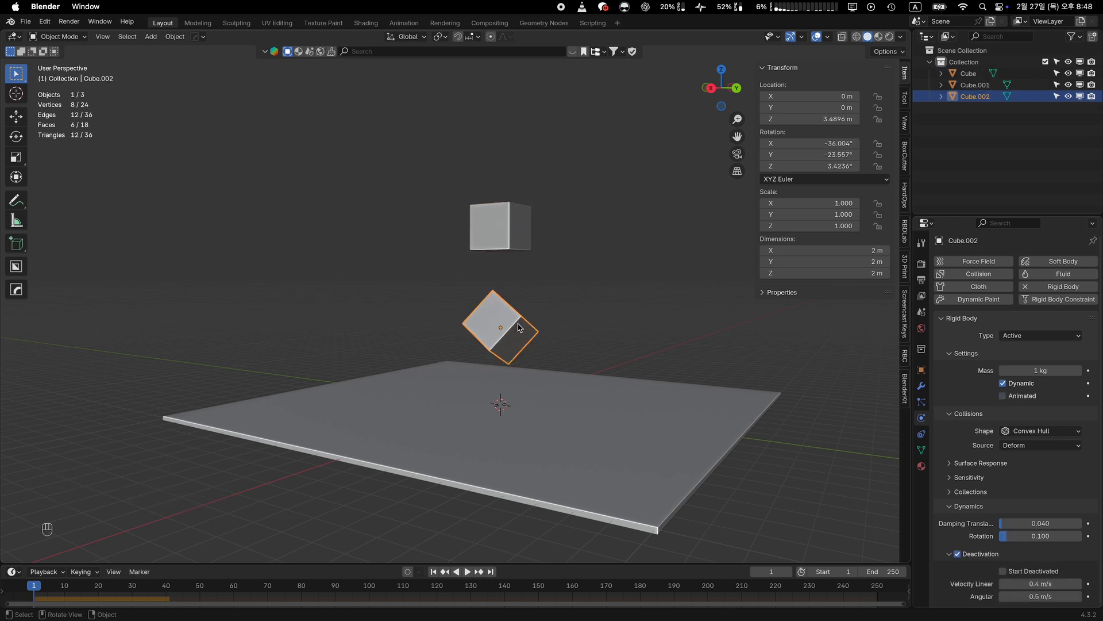
pyautogui.click(516, 242)
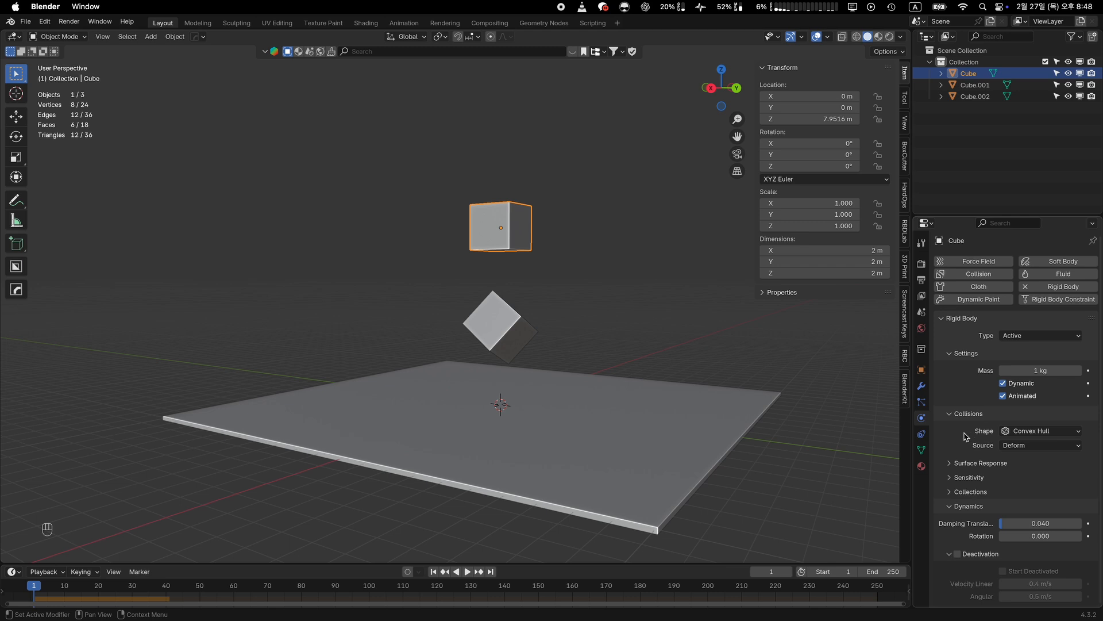
pyautogui.press('space')
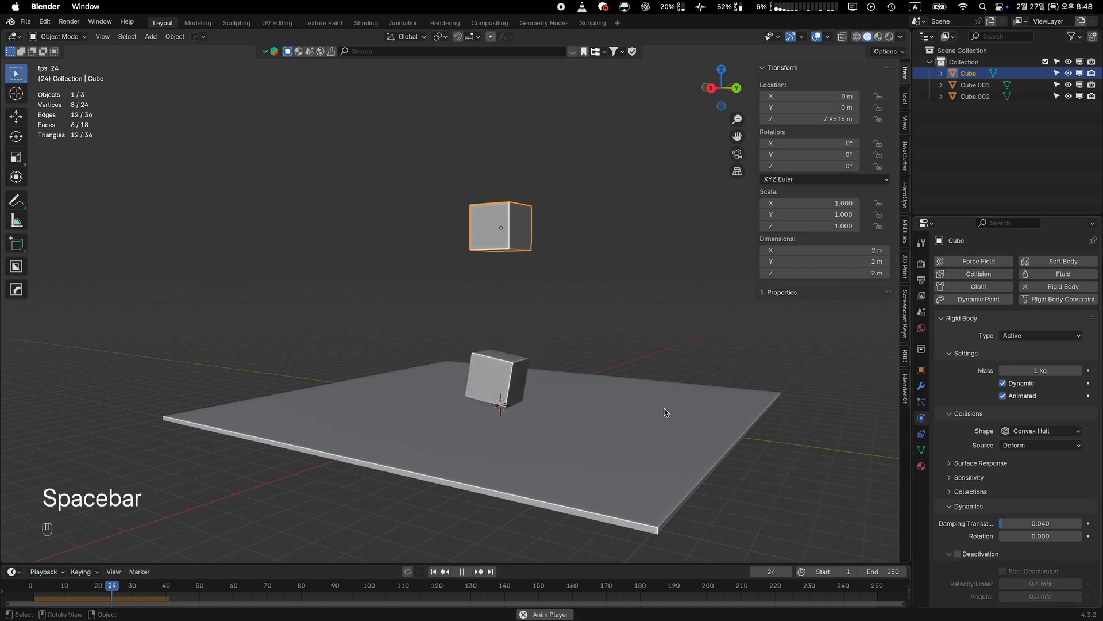
pyautogui.press('space')
pyautogui.hotkey('shift', 'Left')
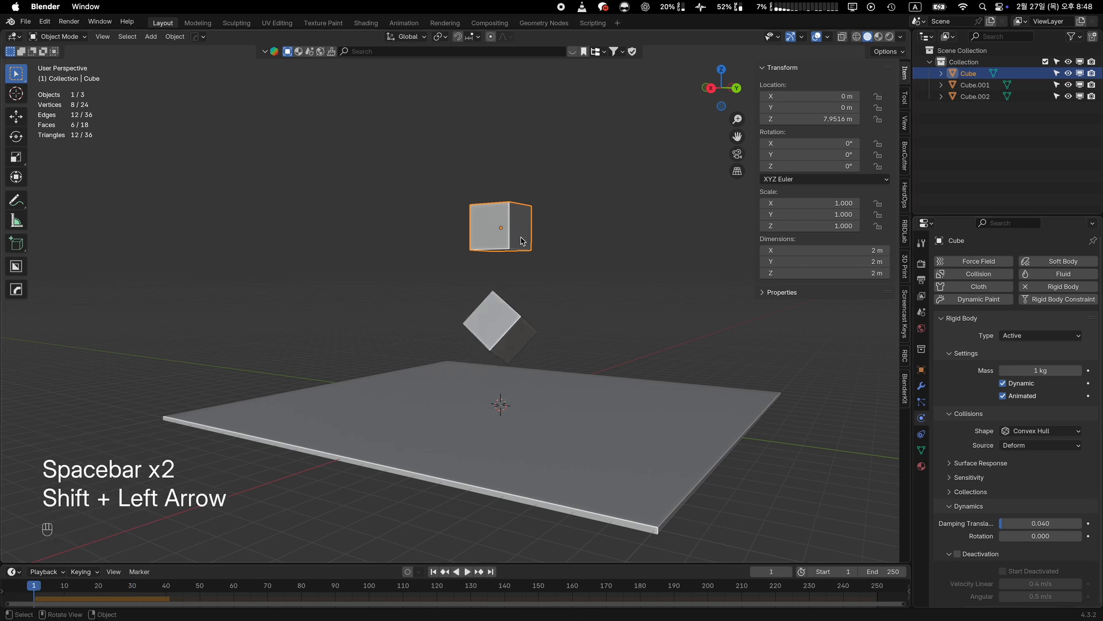
# Step: Turn off Animated for the upper cube, replay the simulation and return to frame 1
pyautogui.click(1003, 396)
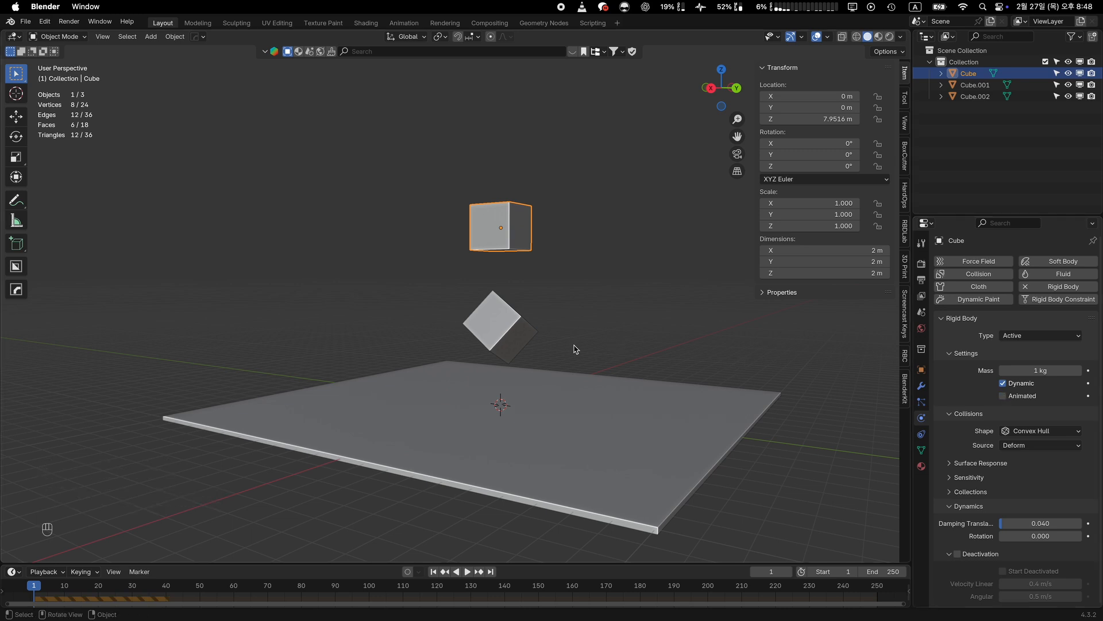
pyautogui.press('space')
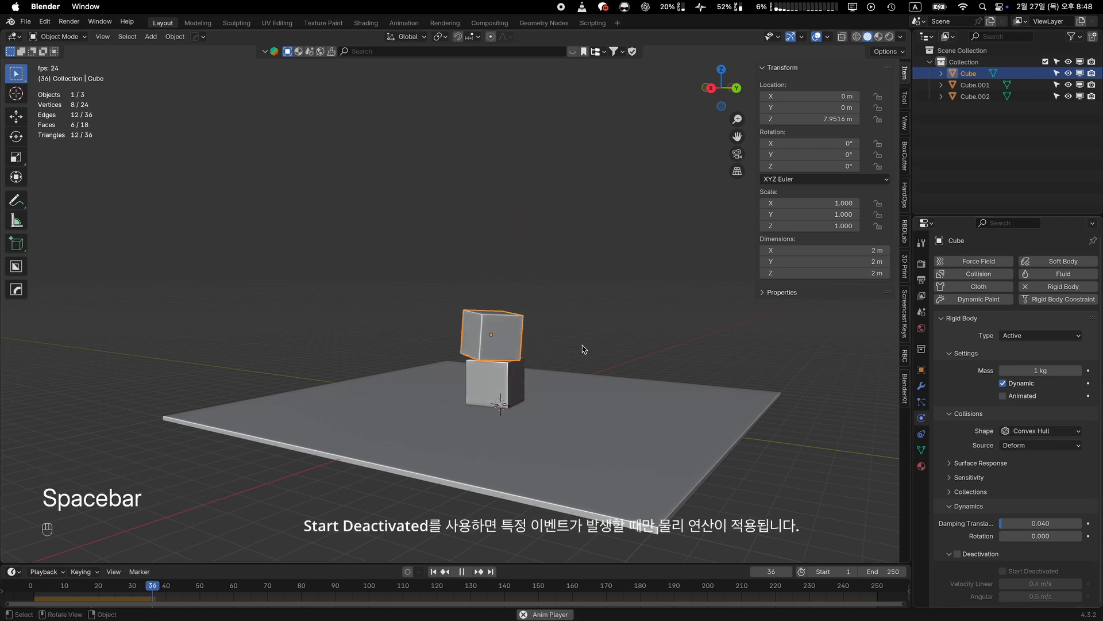
pyautogui.press('space')
pyautogui.hotkey('shift', 'Left')
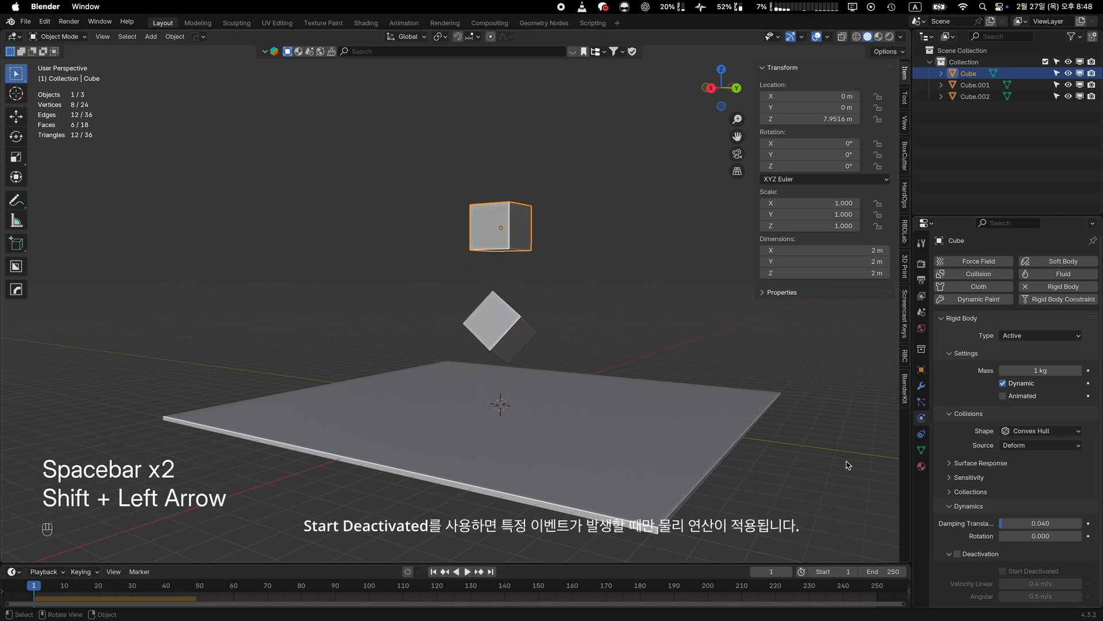
# Step: Enable Start Deactivated for the tilted lower cube, play the simulation and return to frame 1
pyautogui.click(473, 315)
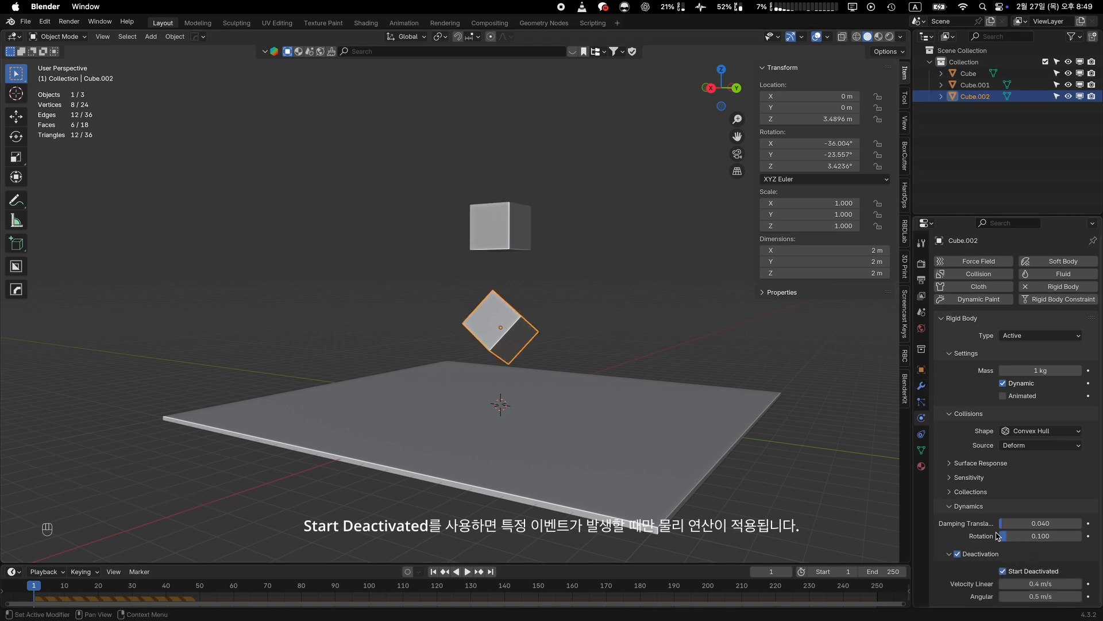
pyautogui.scroll(-6, 686, 375)
pyautogui.scroll(8, 685, 374)
pyautogui.scroll(-3, 685, 376)
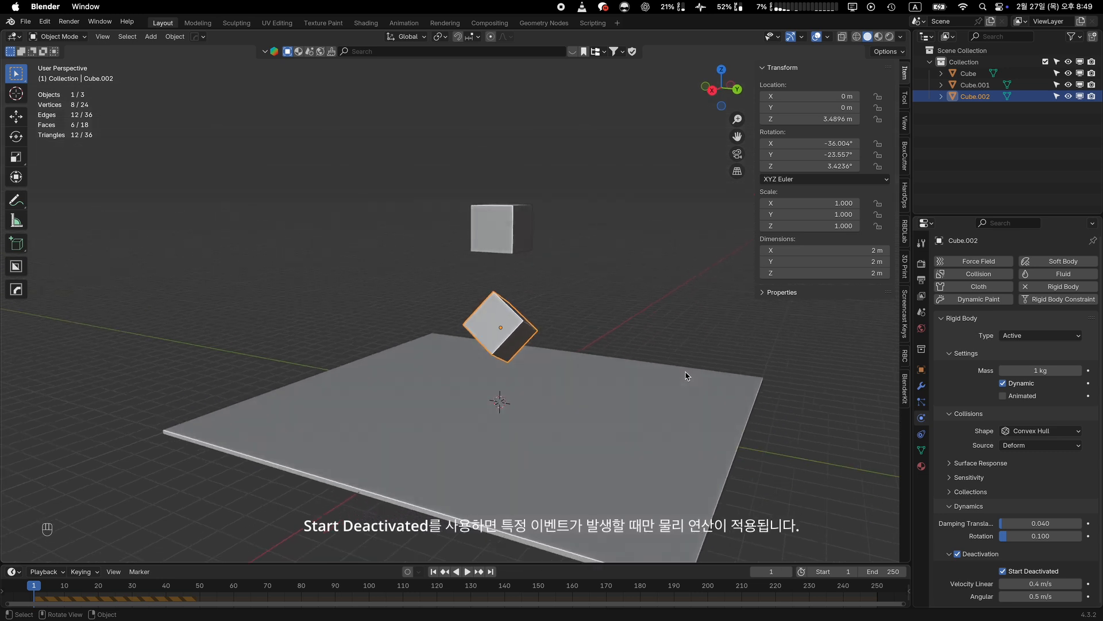
pyautogui.scroll(-2, 686, 376)
pyautogui.keyDown('shift'); pyautogui.scroll(-2, 687, 375); pyautogui.keyUp('shift')
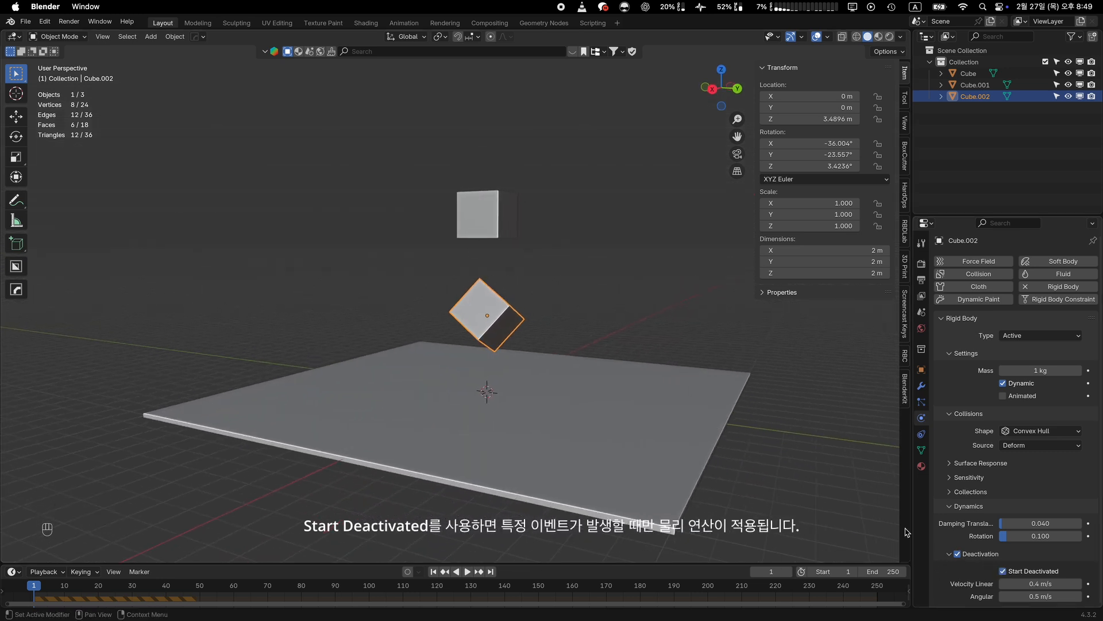
pyautogui.press('space')
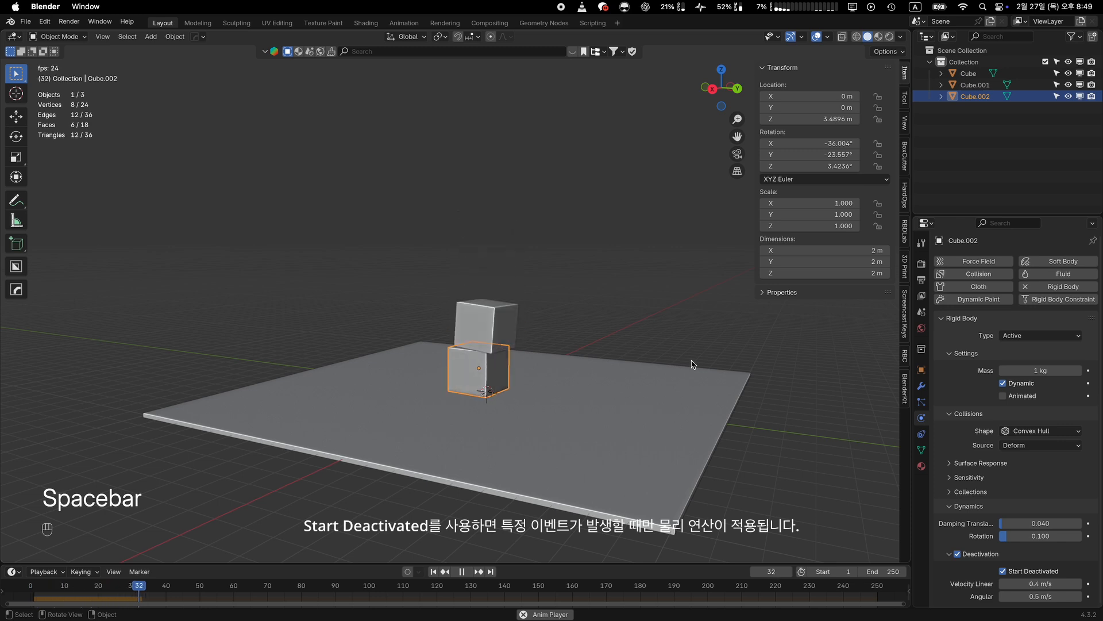
pyautogui.press('space')
pyautogui.hotkey('shift', 'Left')
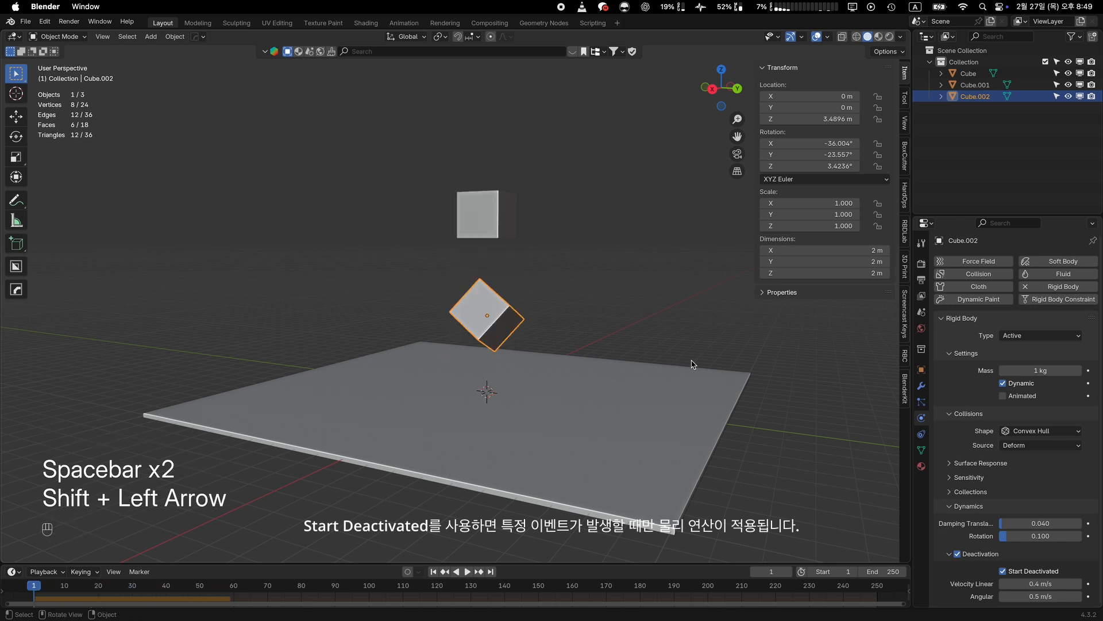
# Step: Replay the upper cube's fall onto the lower cube with Start Deactivated enabled, and return to frame 1
pyautogui.click(1004, 570)
pyautogui.press('space')
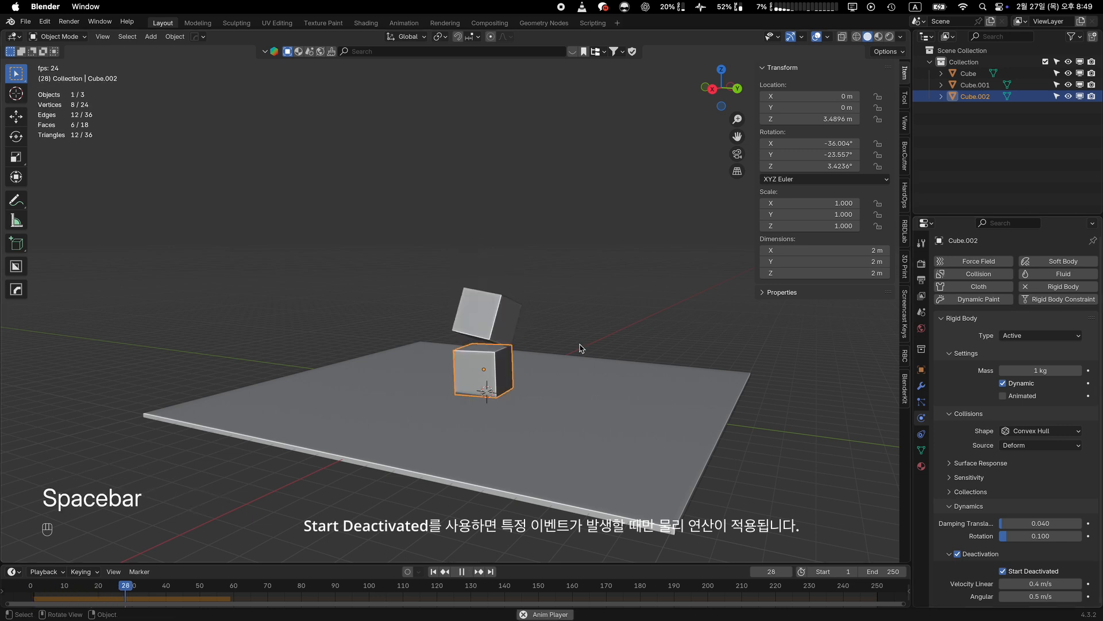
pyautogui.press('space')
pyautogui.hotkey('shift', 'Left')
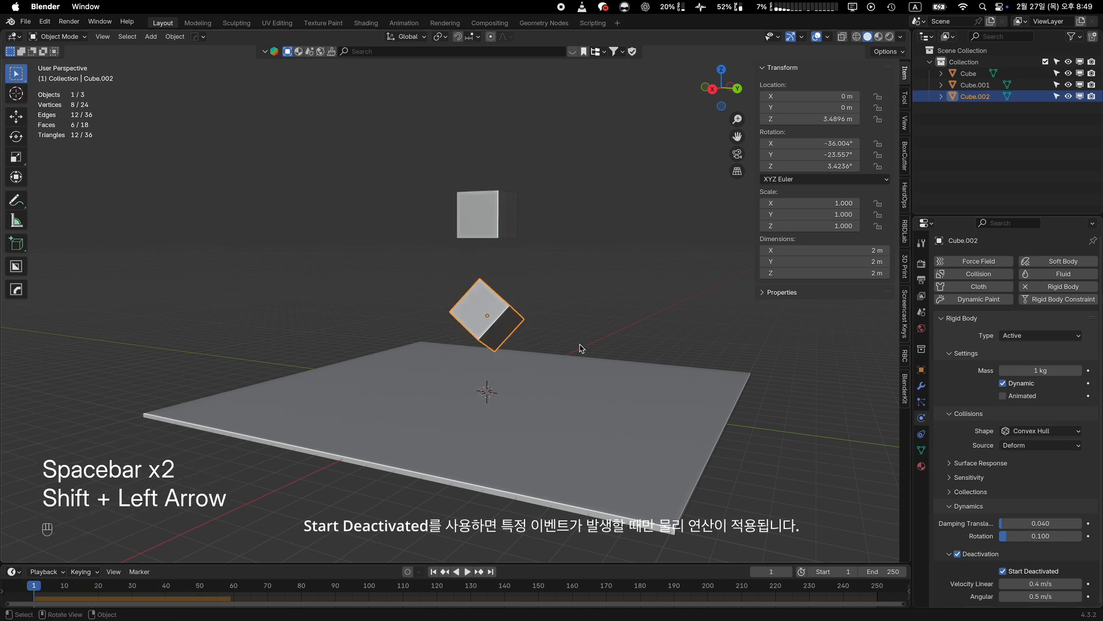
# Step: Delete the tilted lower cube and enable Deactivation with Start Deactivated for the remaining raised cube
pyautogui.press('x')
pyautogui.click(492, 300)
pyautogui.click(489, 230)
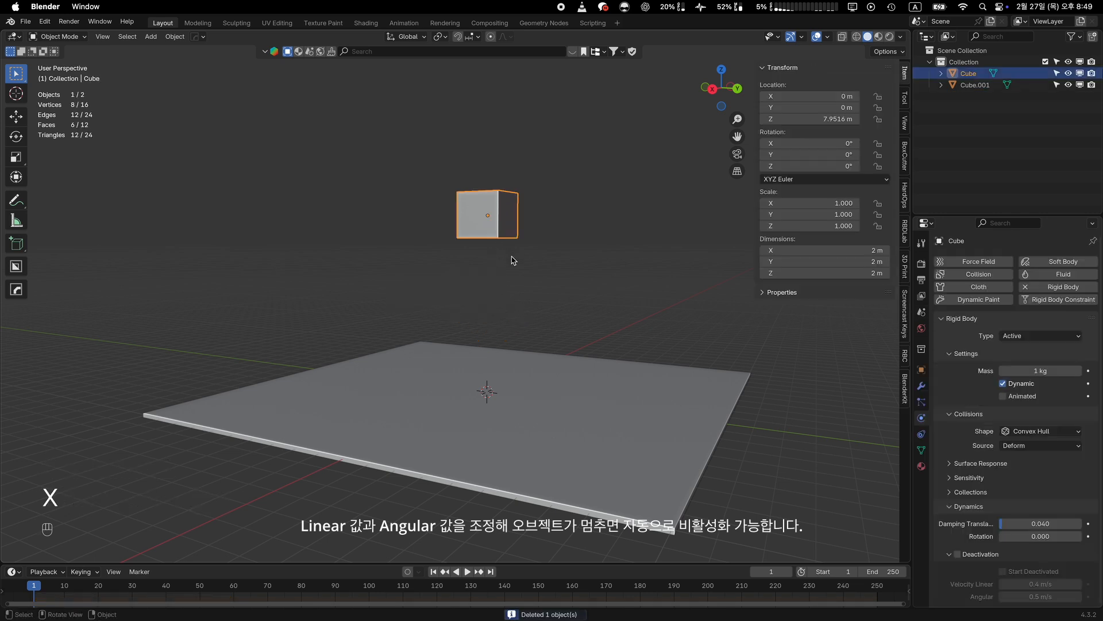
pyautogui.click(957, 554)
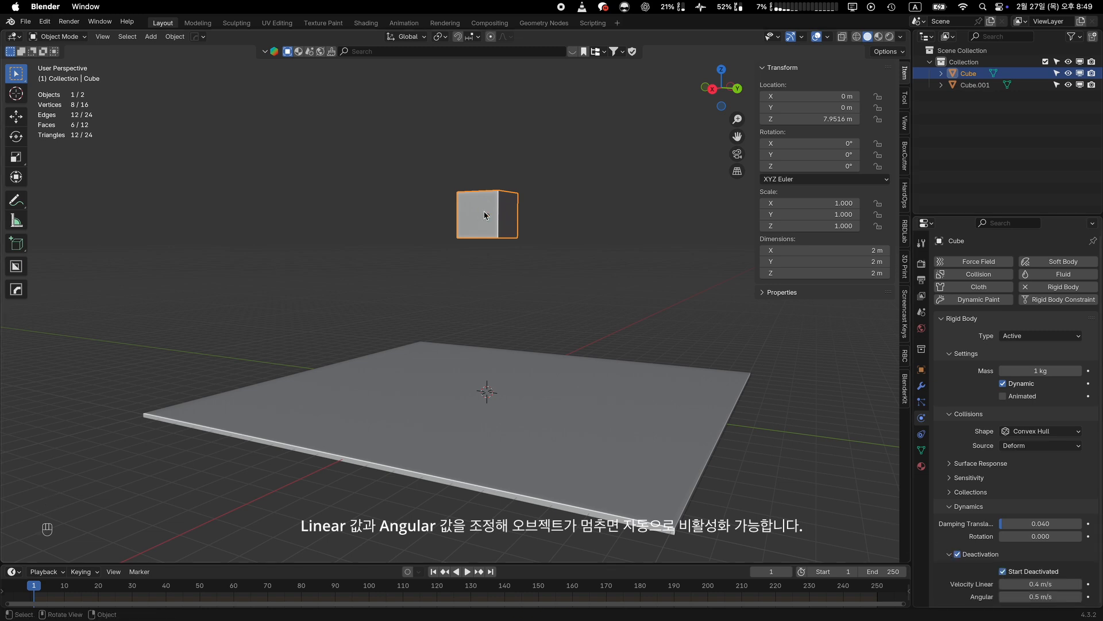
# Step: Snap the 3D cursor to the raised cube and add a Force type force field there
pyautogui.hotkey('shift', 's')
pyautogui.click(489, 280)
pyautogui.hotkey('shift', 'a')
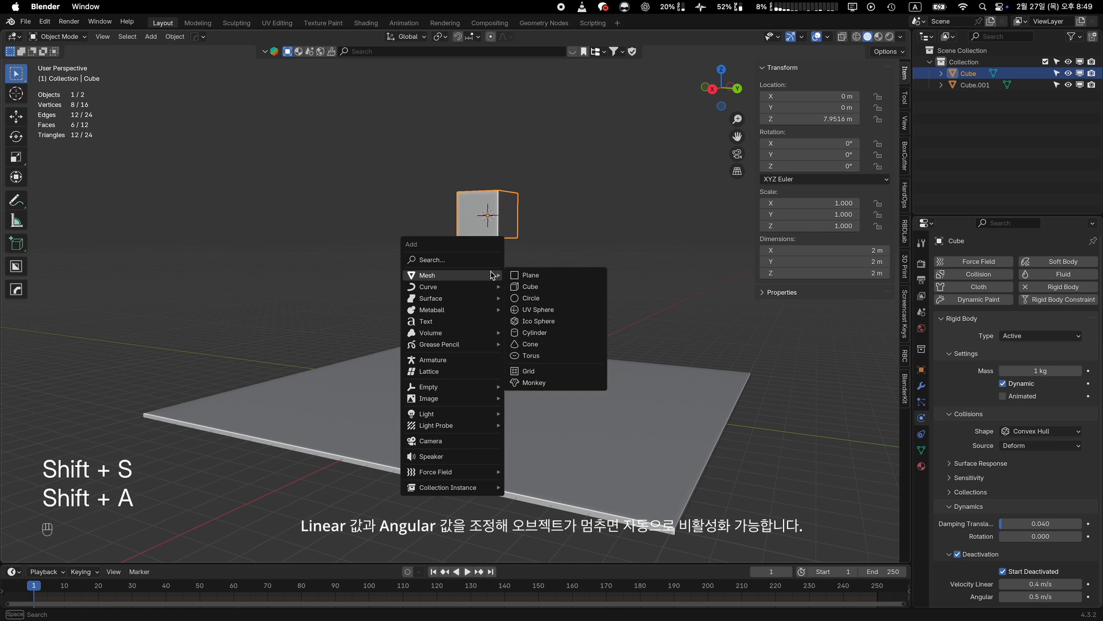
pyautogui.moveTo(483, 472)
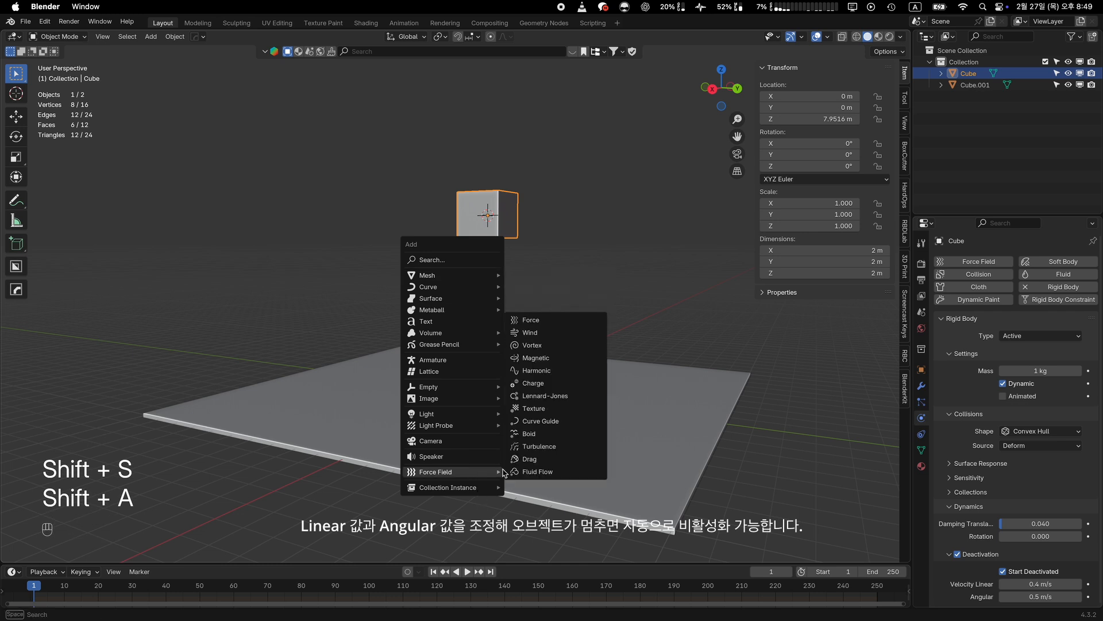
pyautogui.click(545, 324)
# Step: Move the force field along the global Y axis to about -3.38 m, beside the raised cube
pyautogui.press('g')
pyautogui.press('y')
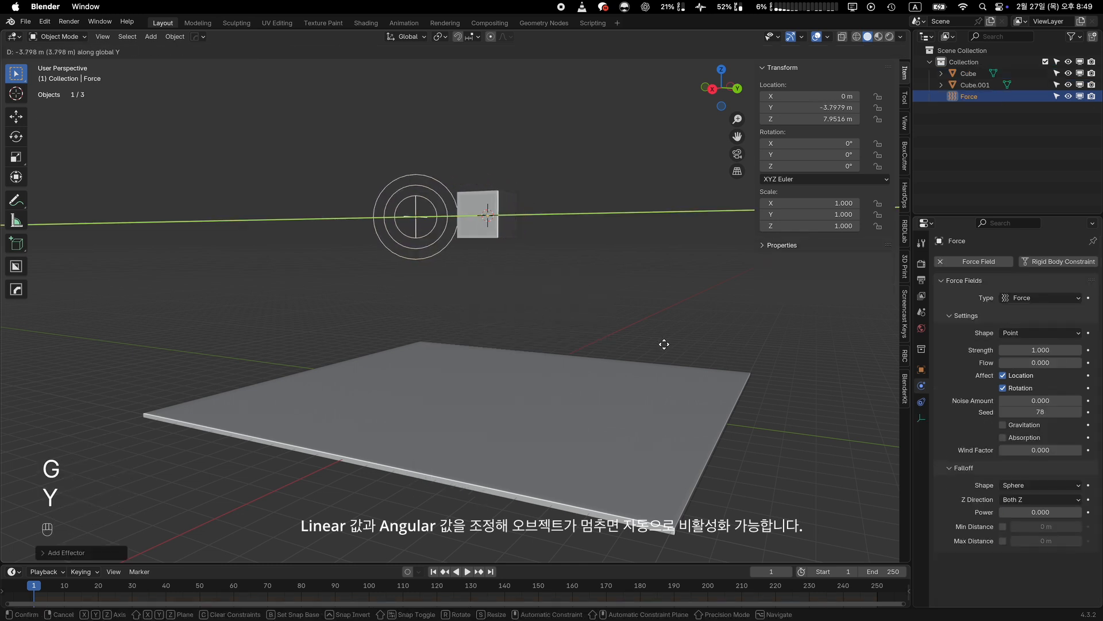
pyautogui.click(646, 344)
pyautogui.hscroll(-5, 539, 324)
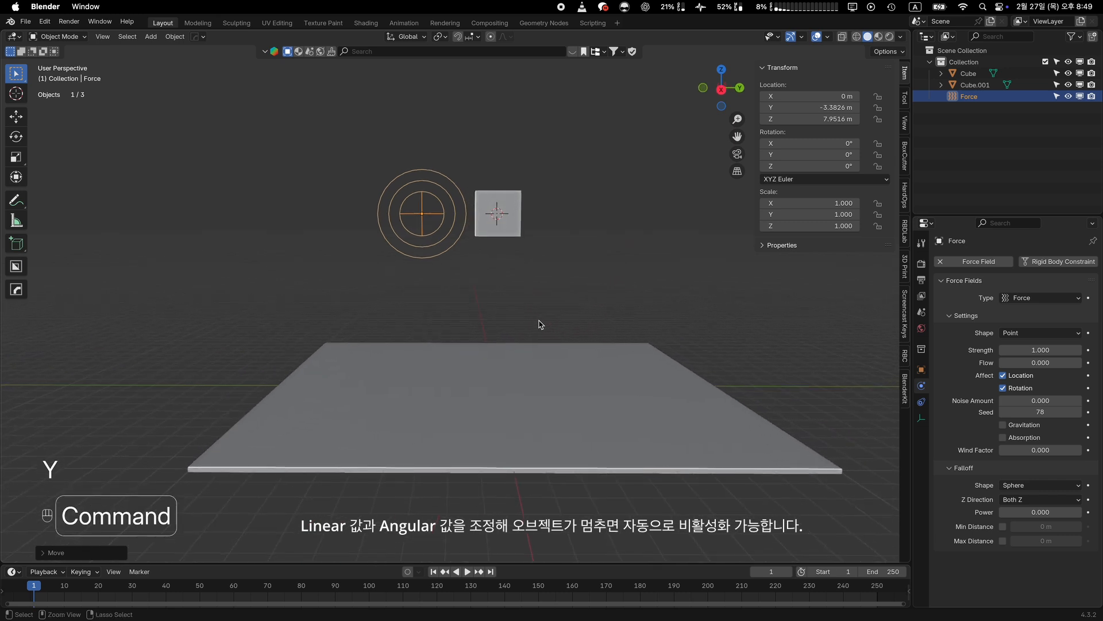
pyautogui.keyDown('ctrl'); pyautogui.scroll(5, 539, 324); pyautogui.keyUp('ctrl')
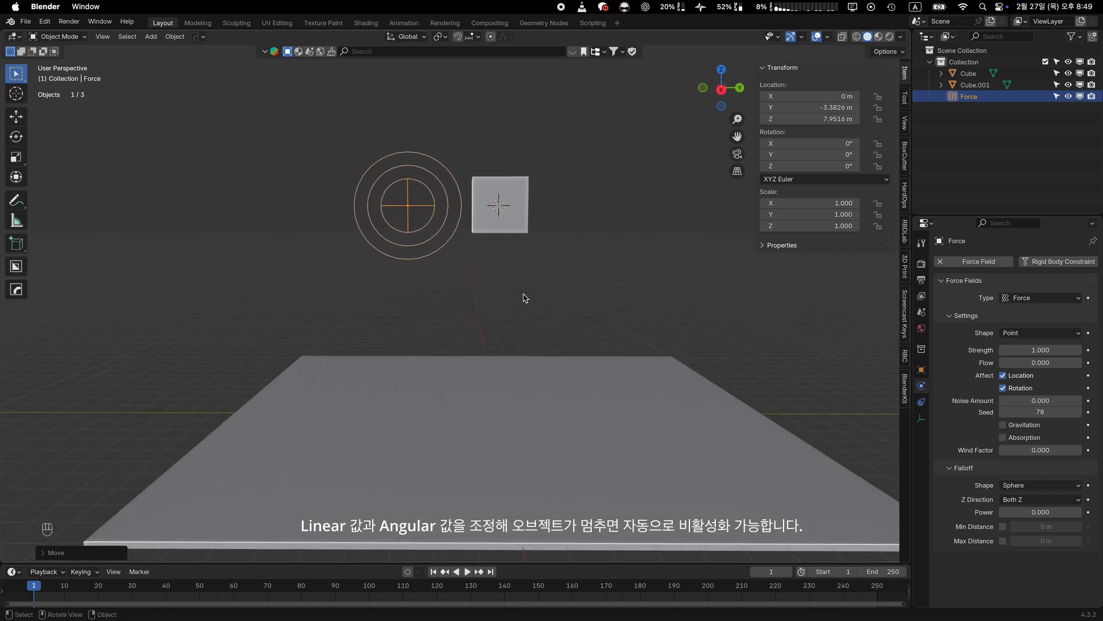
pyautogui.click(501, 221)
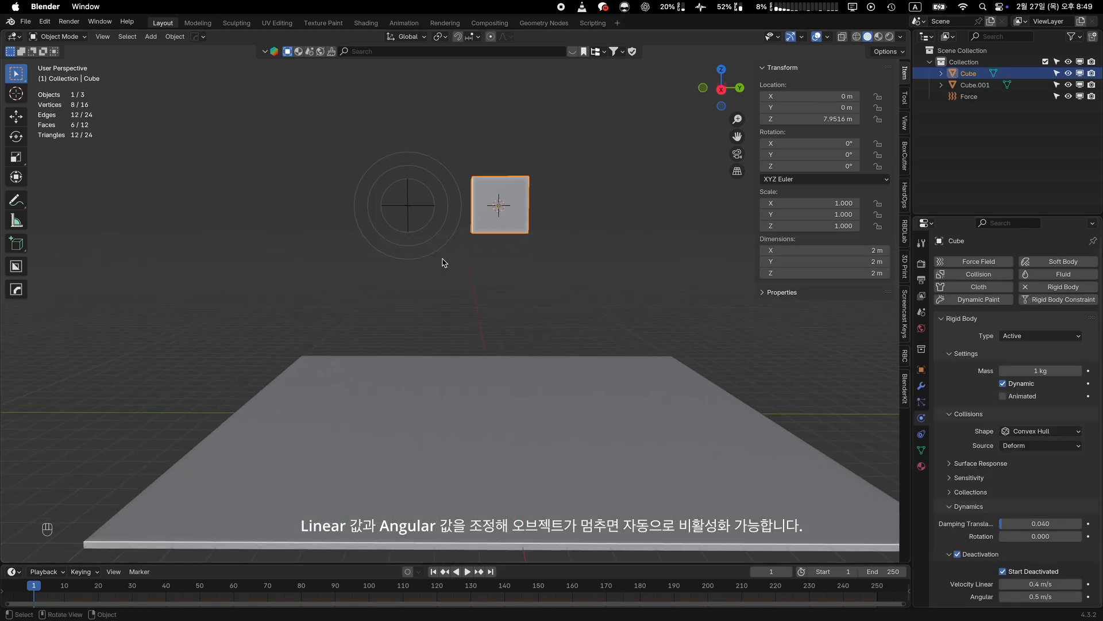
# Step: Keyframe the force field's Strength at 0 on frame 10 and advance to frame 11
pyautogui.click(412, 210)
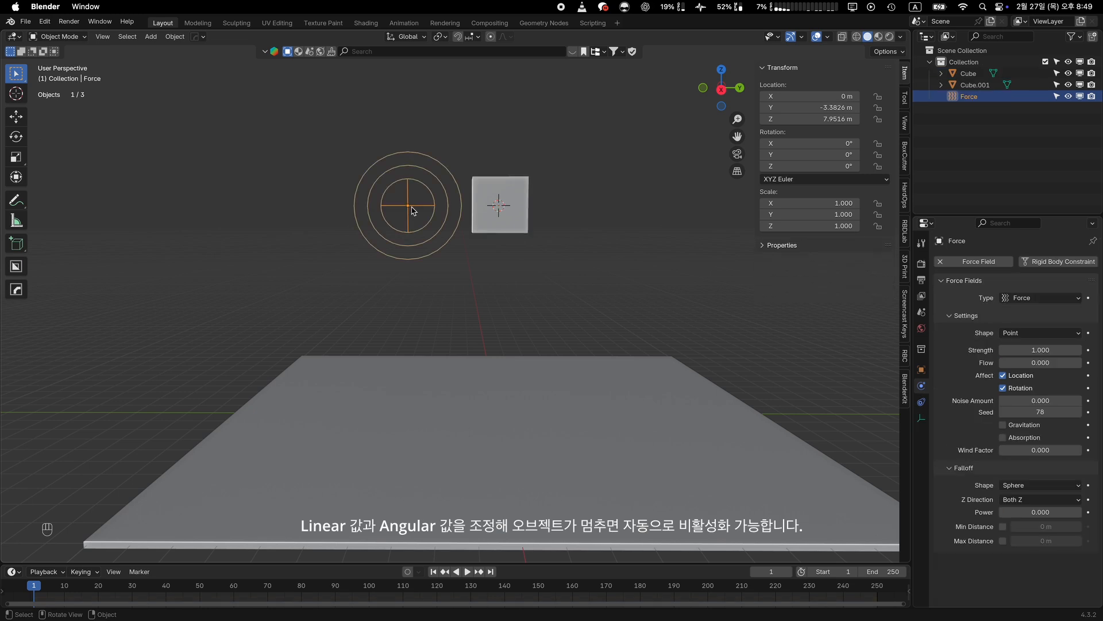
pyautogui.click(65, 585)
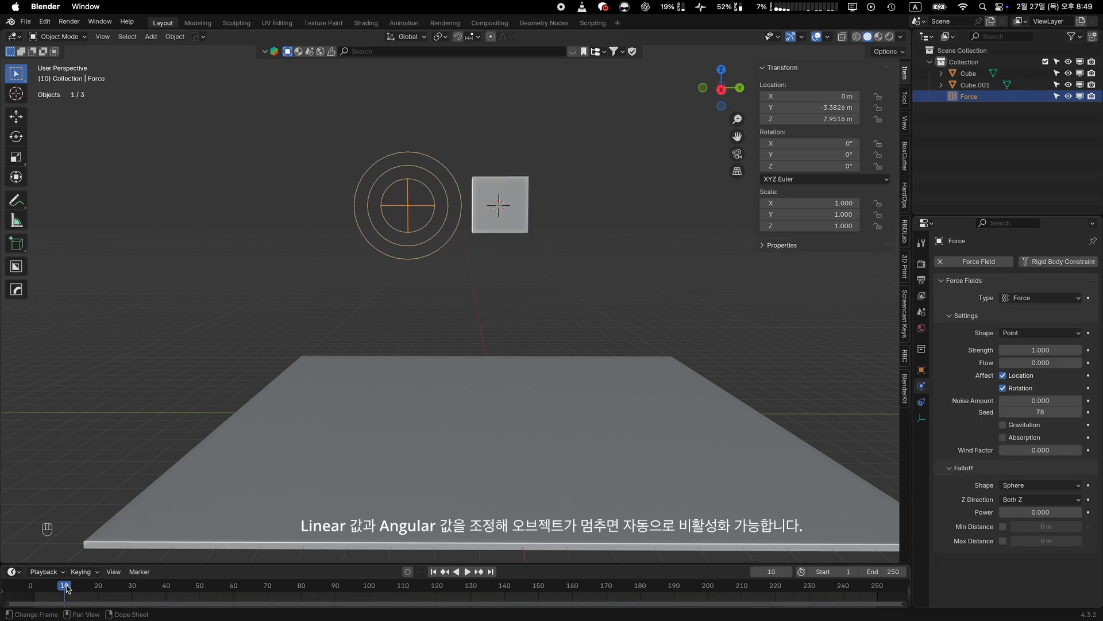
pyautogui.click(1052, 349)
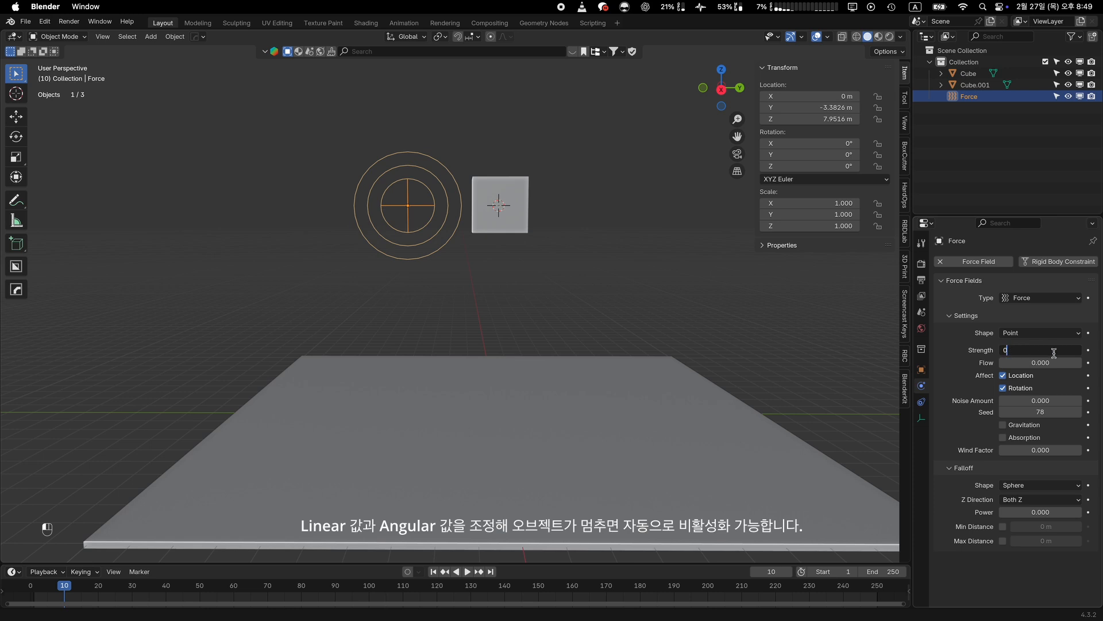
pyautogui.press('Return')
pyautogui.click(1088, 350)
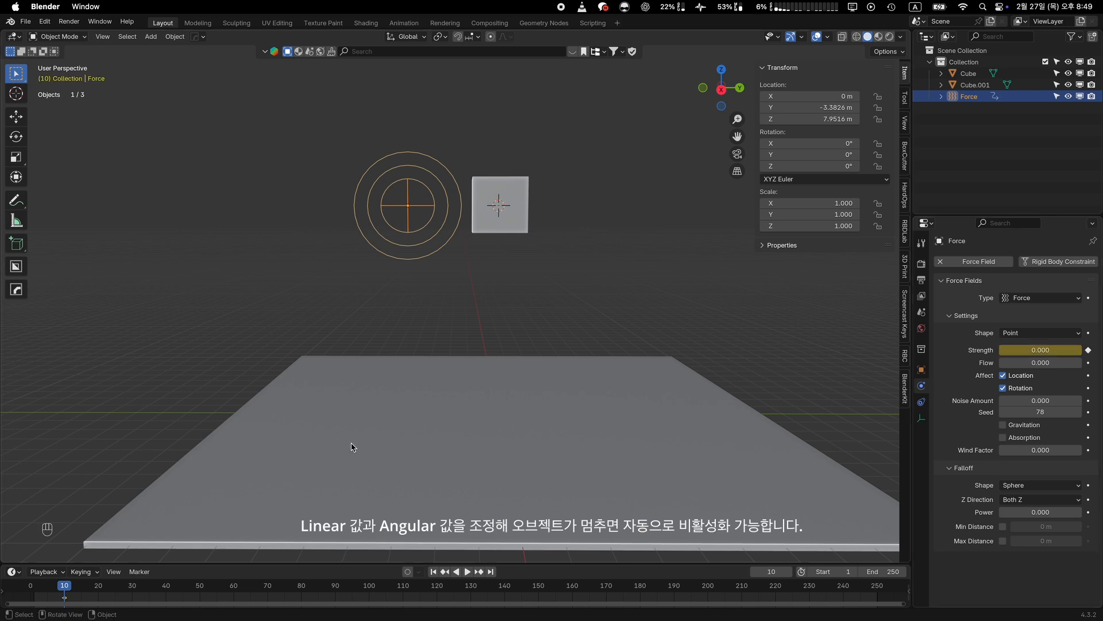
pyautogui.press('Right')
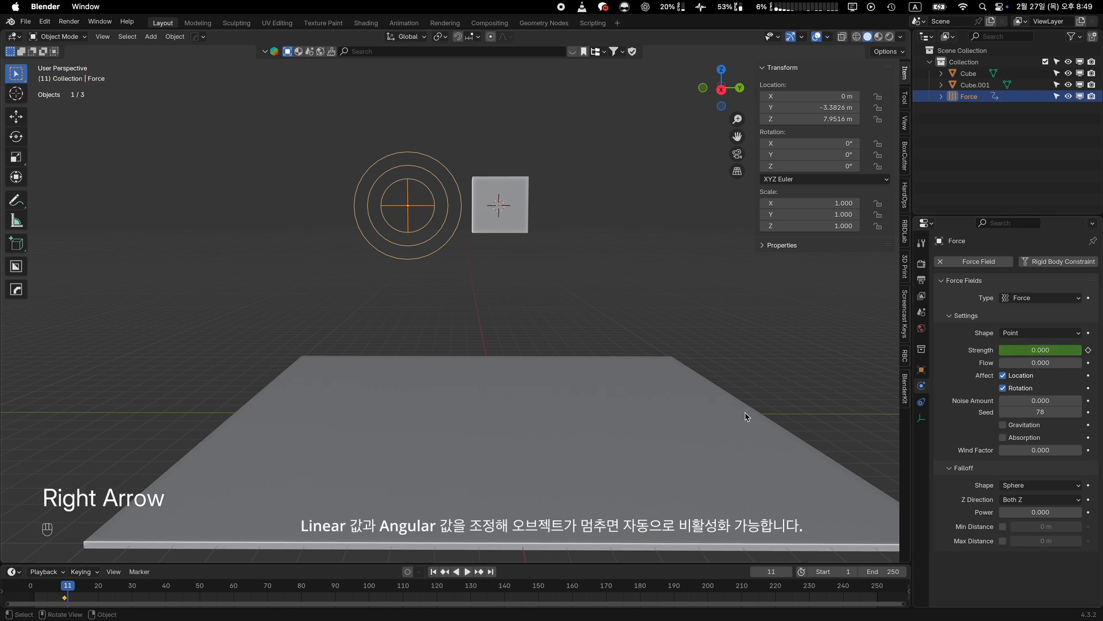
# Step: Set the force field's Strength to 100 and keyframe it on frame 11
pyautogui.click(1032, 350)
pyautogui.write('100')
pyautogui.press('Return')
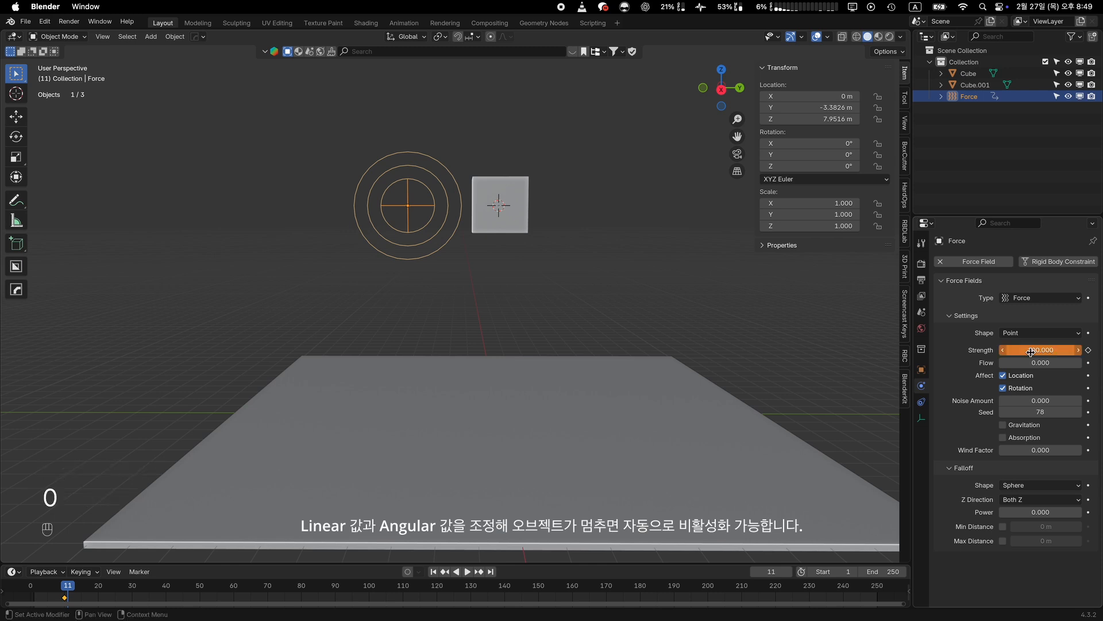
pyautogui.click(1089, 350)
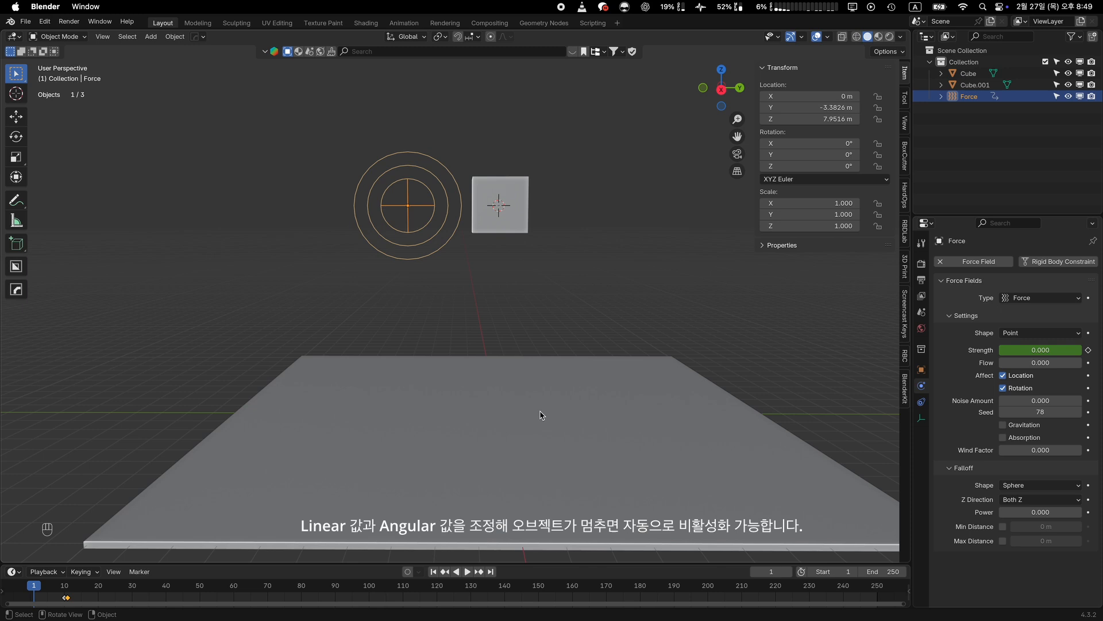
# Step: Play the simulation twice from frame 1 to examine how the deactivated cube reacts to the keyframed force field
pyautogui.press('space')
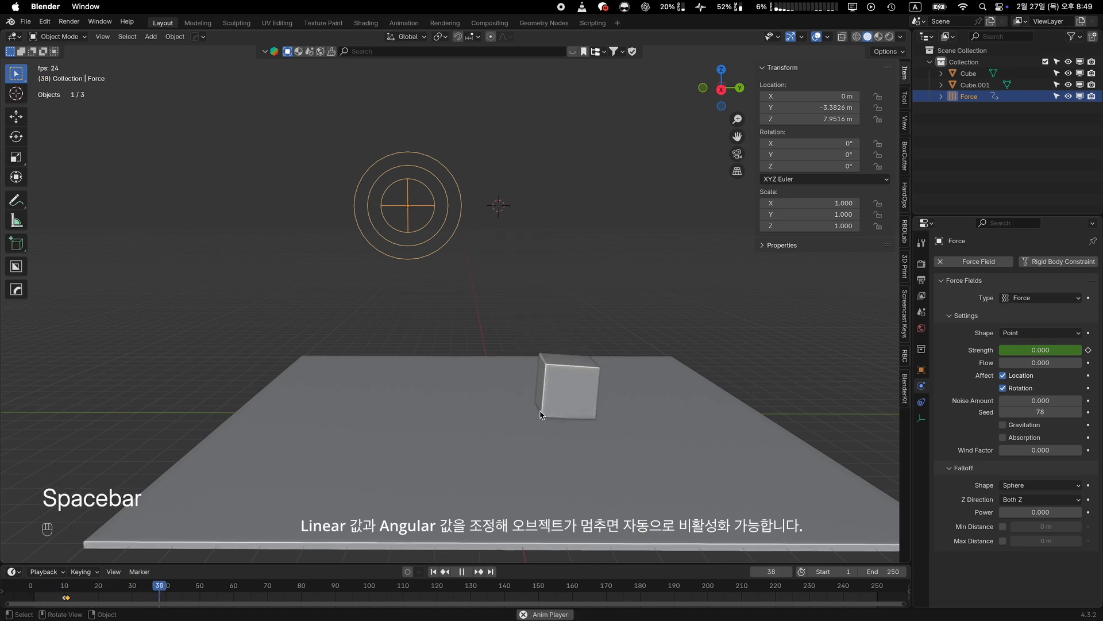
pyautogui.press('space')
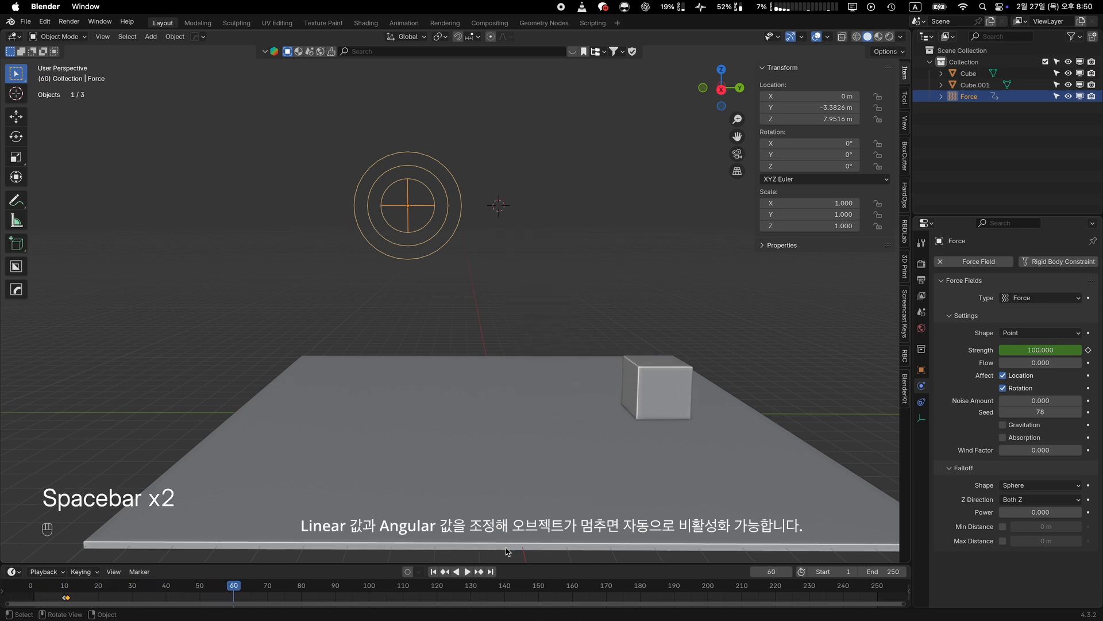
pyautogui.click(434, 571)
pyautogui.press('space')
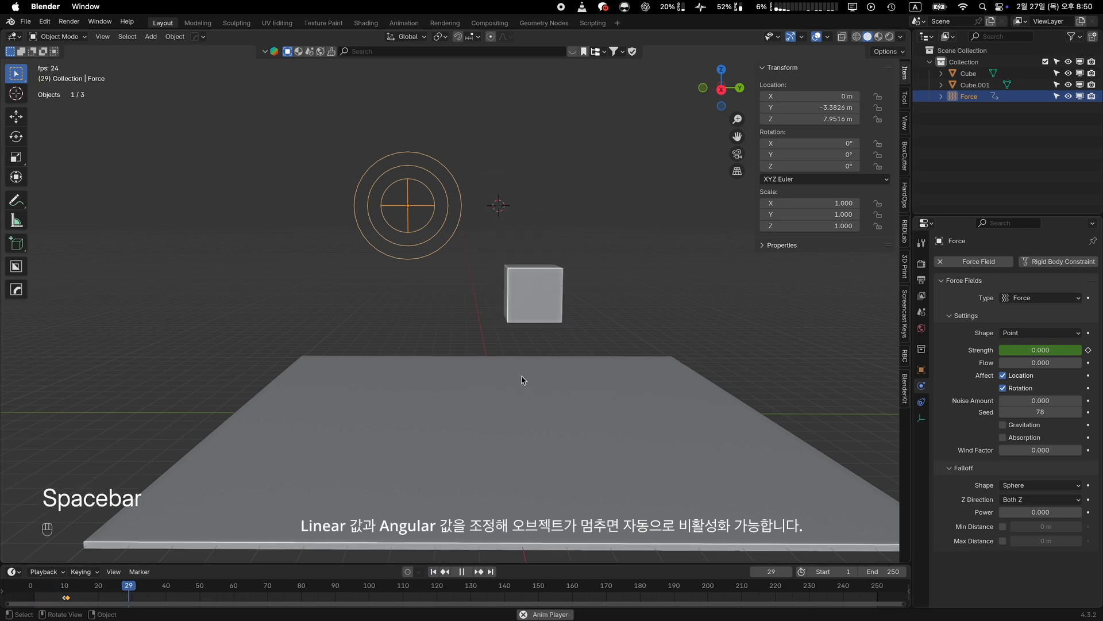
pyautogui.press('space')
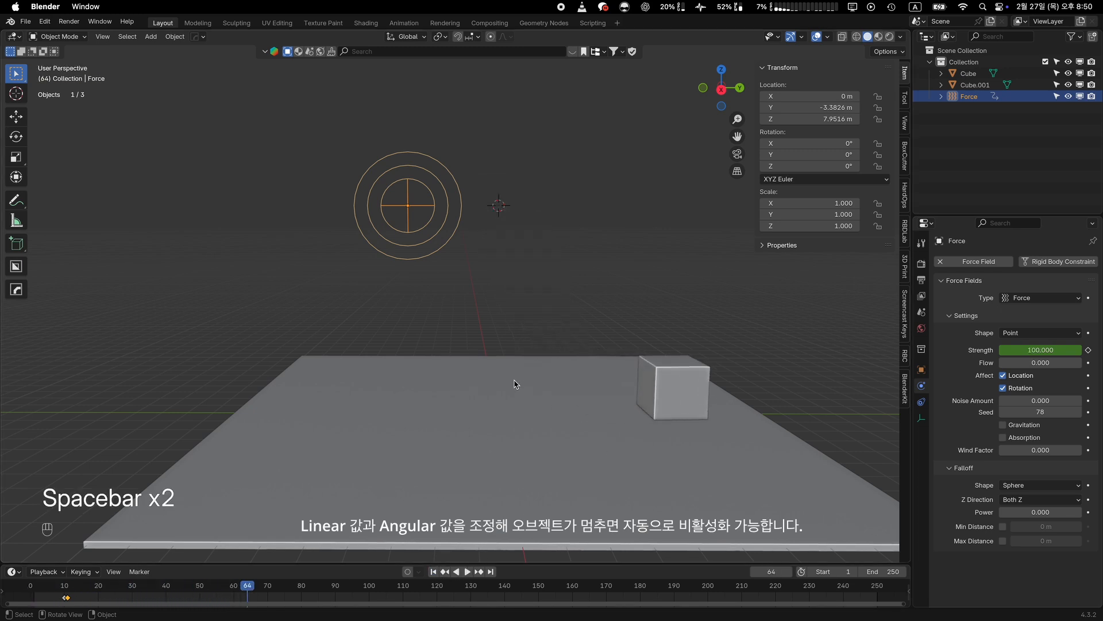
# Step: Select the cube on the floor slab to bring up its Rigid Body Deactivation settings
pyautogui.click(693, 392)
pyautogui.scroll(-1, 632, 109)
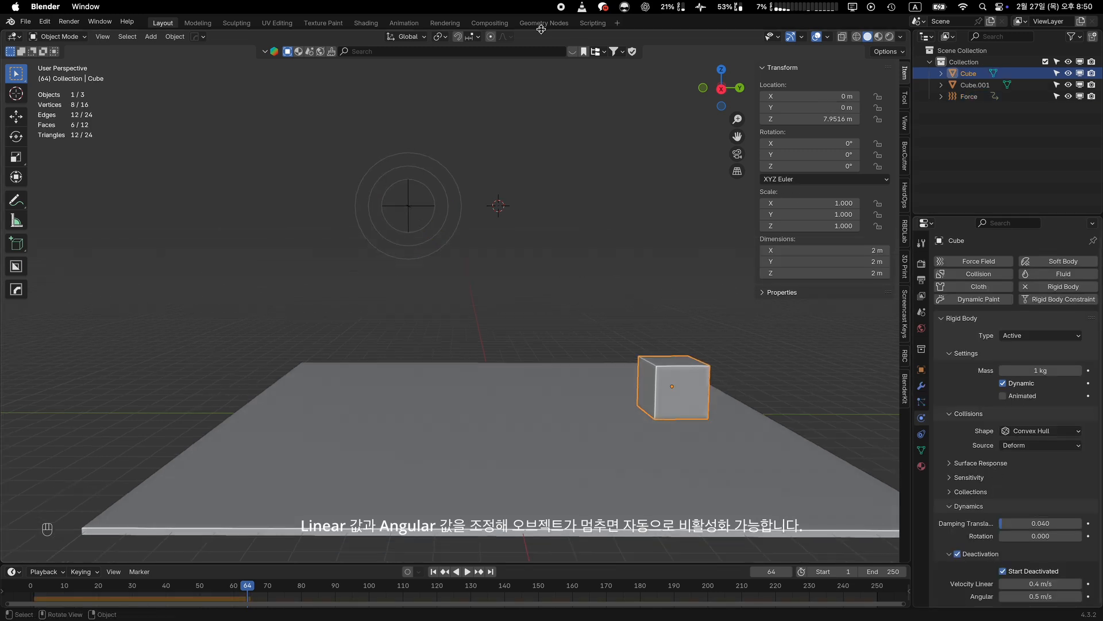